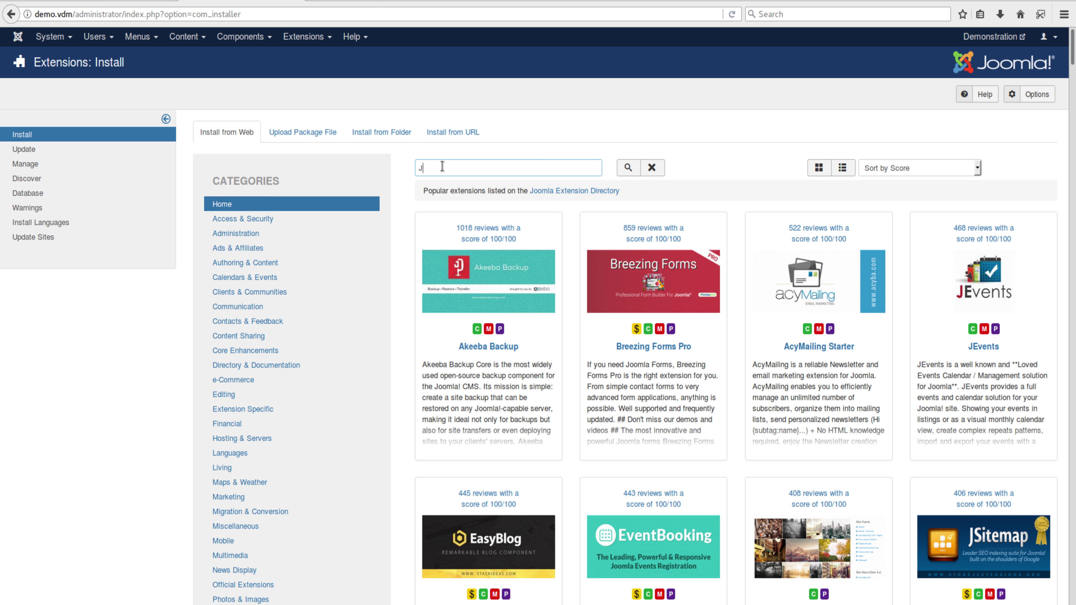
# Search the web extension catalogue for "jcb" and highlight the Component Builder title in the results
pyautogui.press('Return')
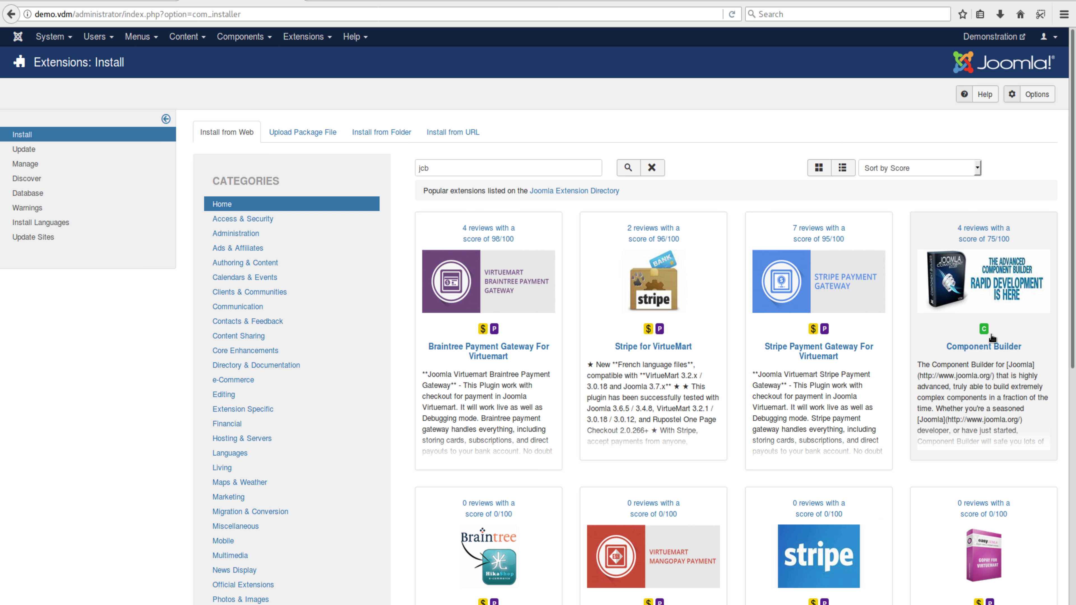
pyautogui.moveTo(443, 169); pyautogui.dragTo(415, 172)
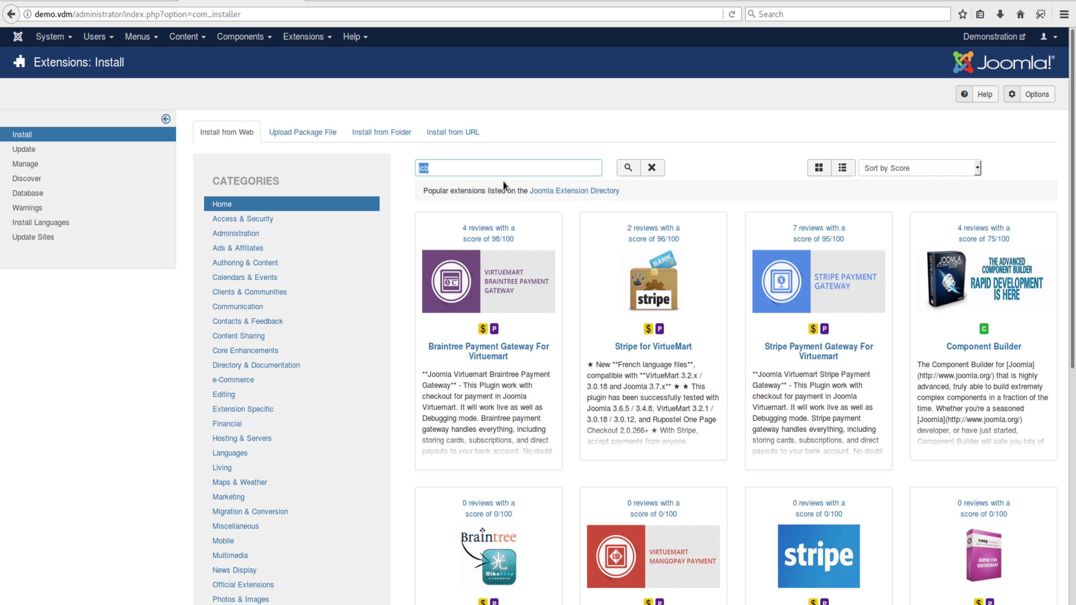
pyautogui.click(949, 350)
pyautogui.moveTo(949, 350); pyautogui.dragTo(1020, 351)
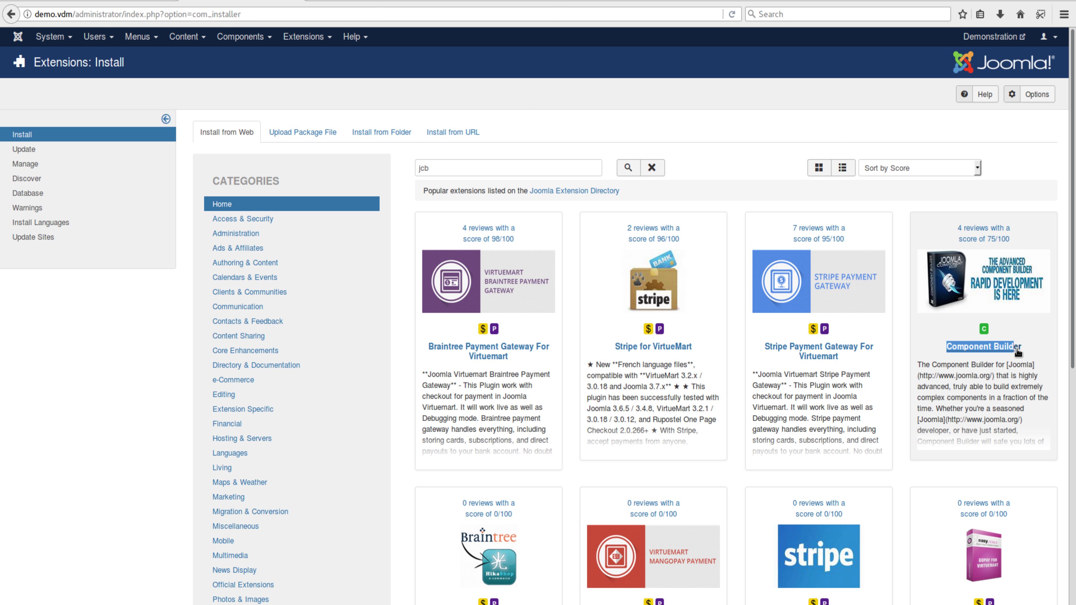
# Find Component Builder in the Development Tools category under Tools, open its details page and start its installation
pyautogui.scroll(-10, 391, 415)
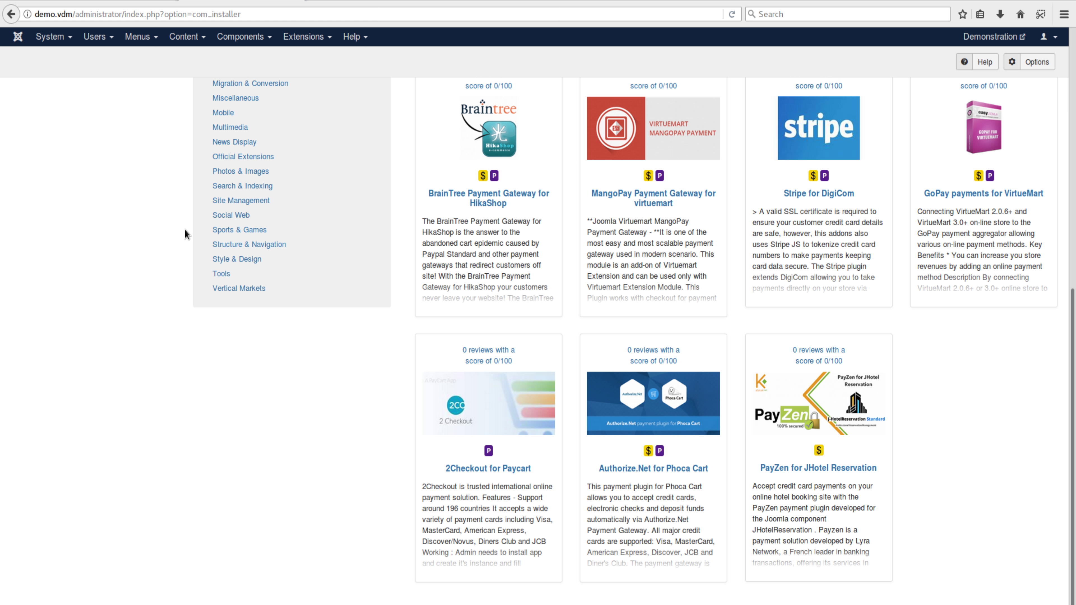
pyautogui.scroll(2, 184, 231)
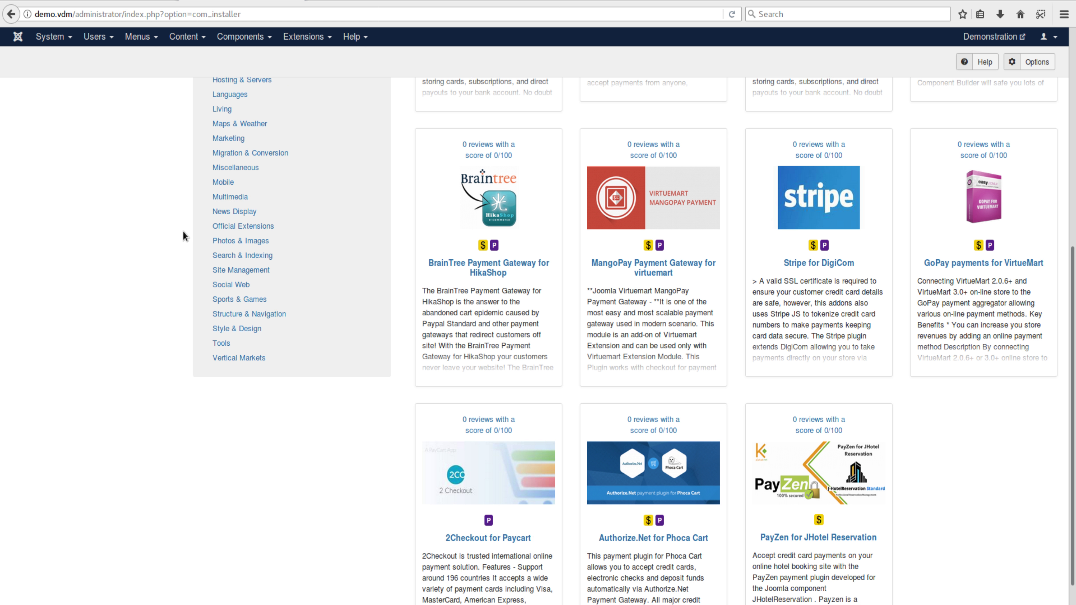
pyautogui.click(219, 342)
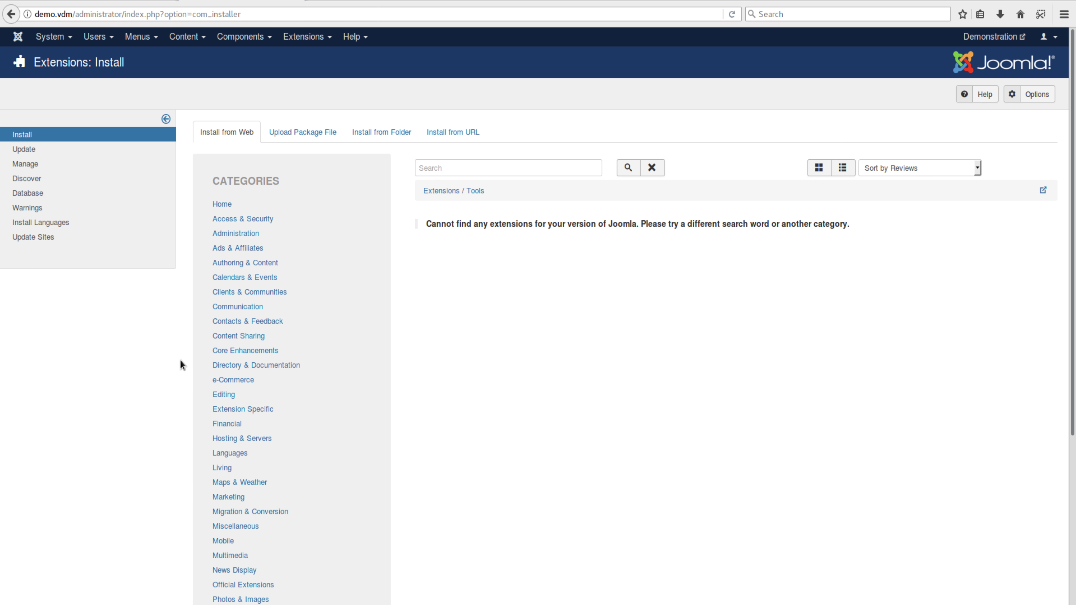
pyautogui.scroll(-6, 173, 381)
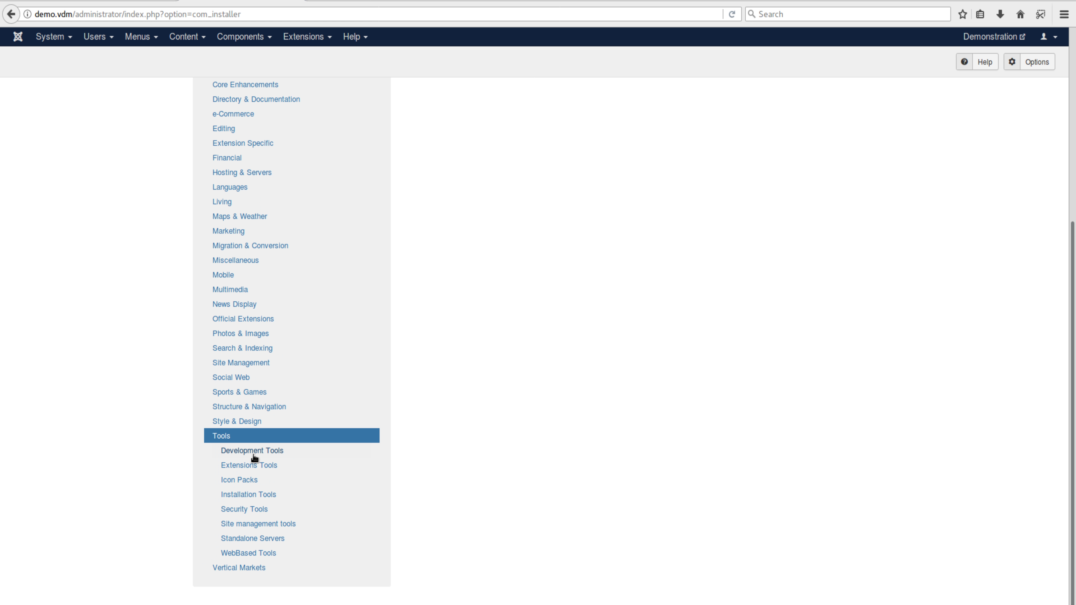
pyautogui.click(253, 453)
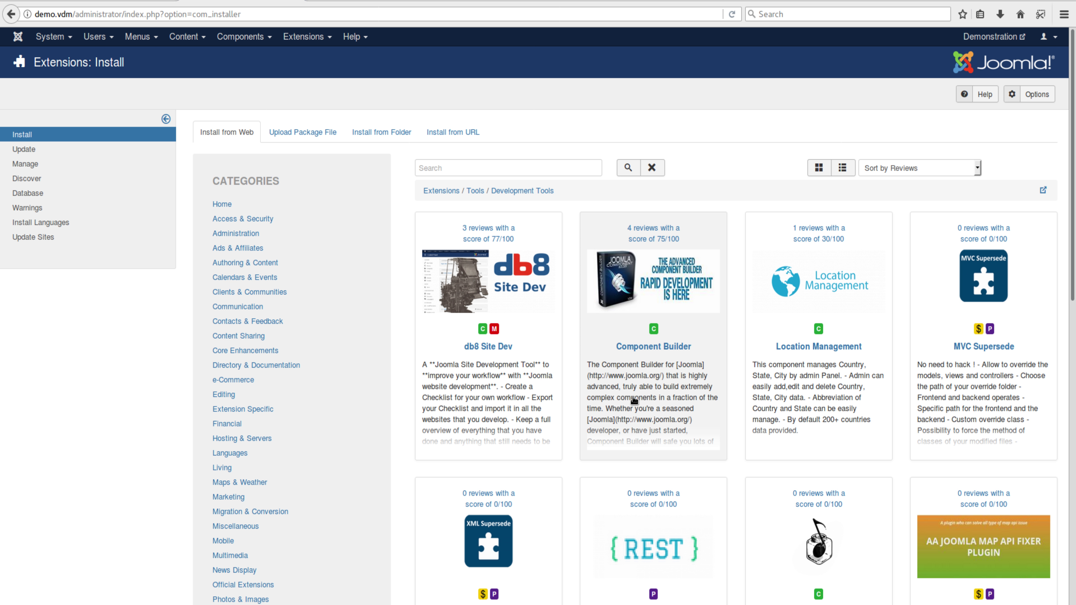
pyautogui.click(633, 351)
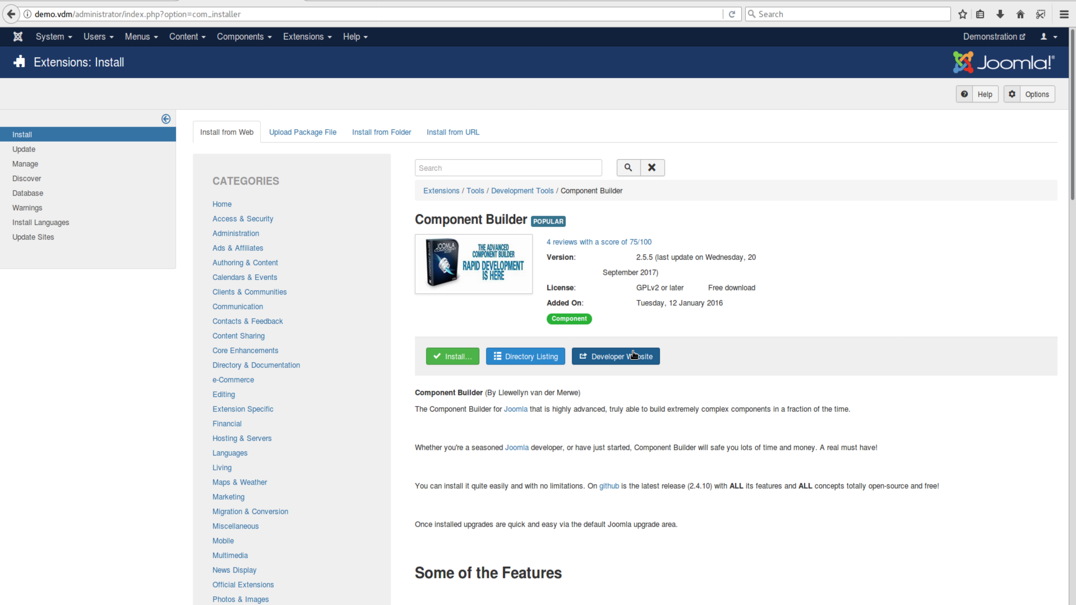
pyautogui.click(443, 359)
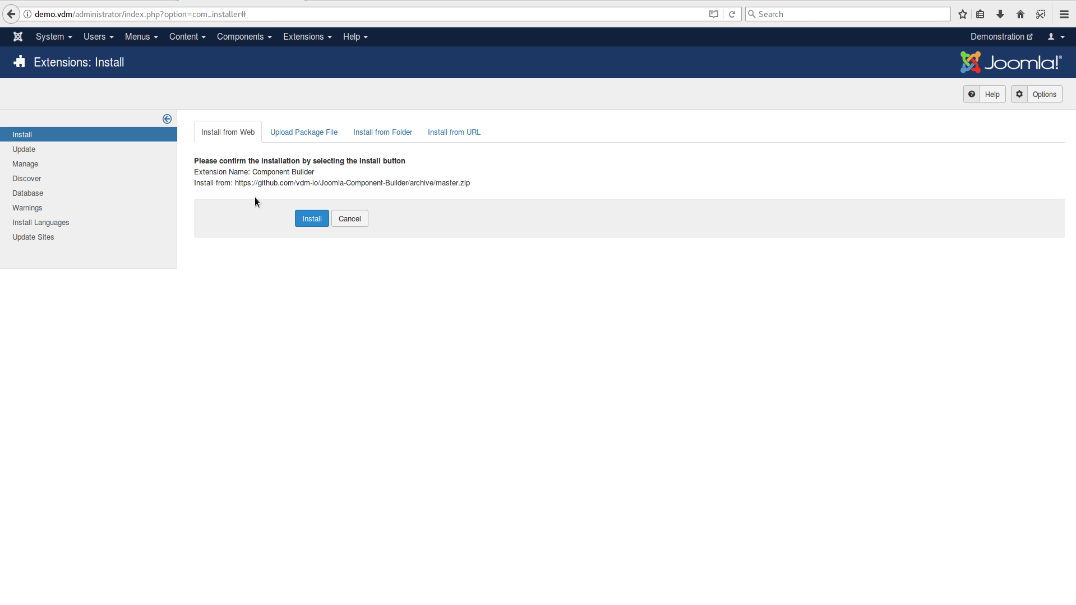
# Copy the Component Builder package address, enter it as the source for installing from URL, and return to the web installation confirmation
pyautogui.moveTo(235, 183); pyautogui.dragTo(464, 186)
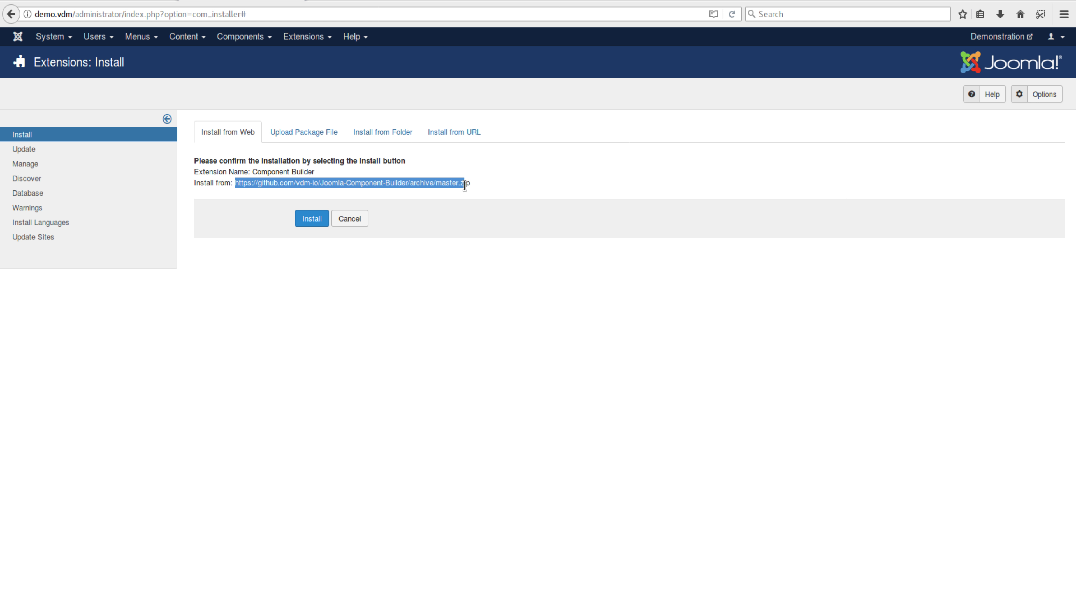
pyautogui.rightClick(444, 185)
pyautogui.click(473, 303)
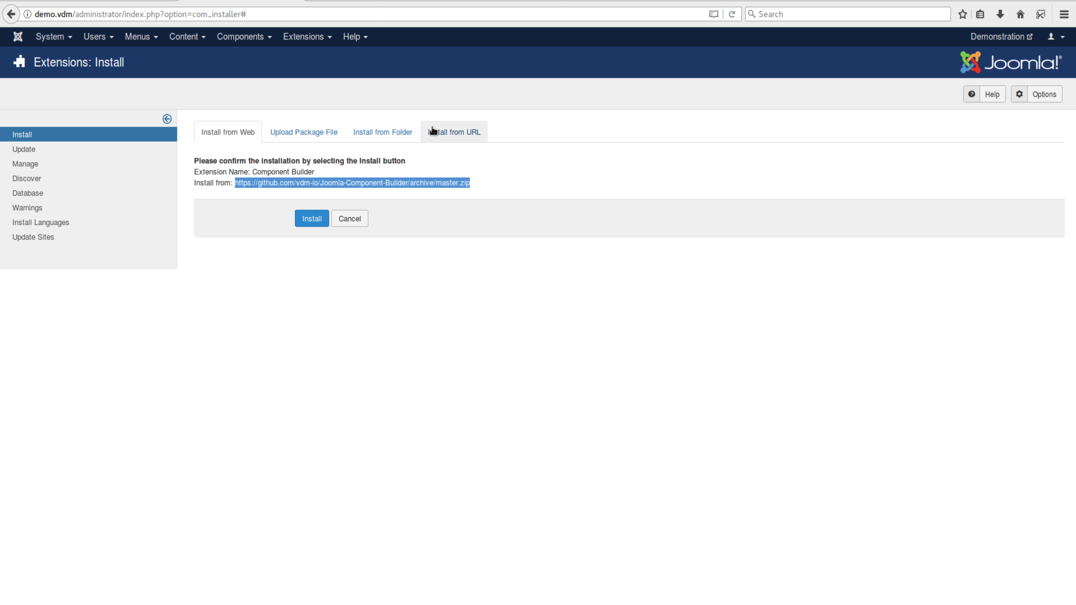
pyautogui.click(436, 132)
pyautogui.doubleClick(397, 209)
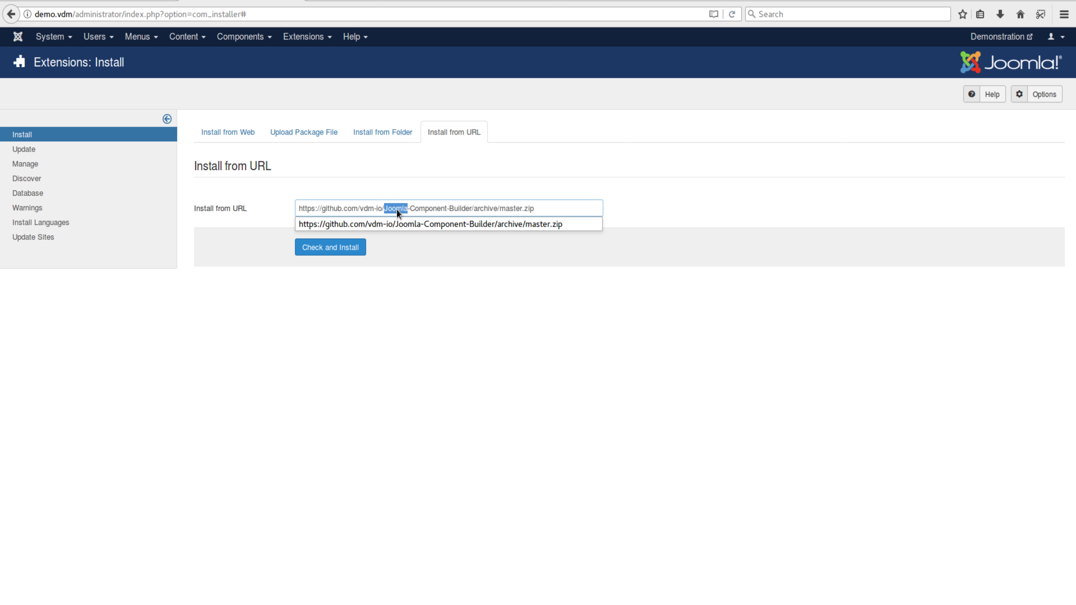
pyautogui.click(385, 192)
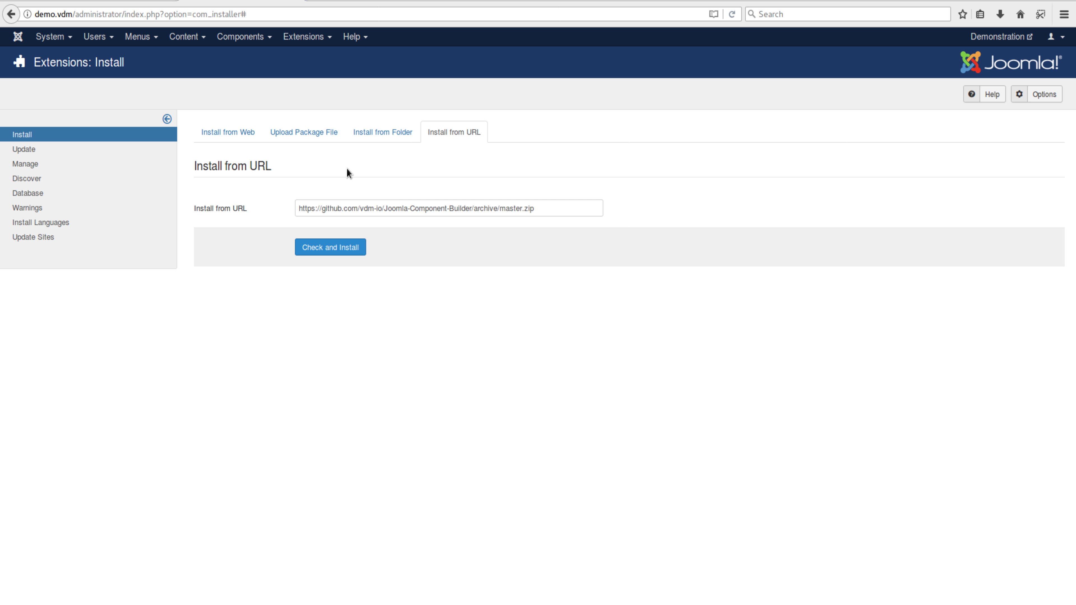
pyautogui.click(222, 133)
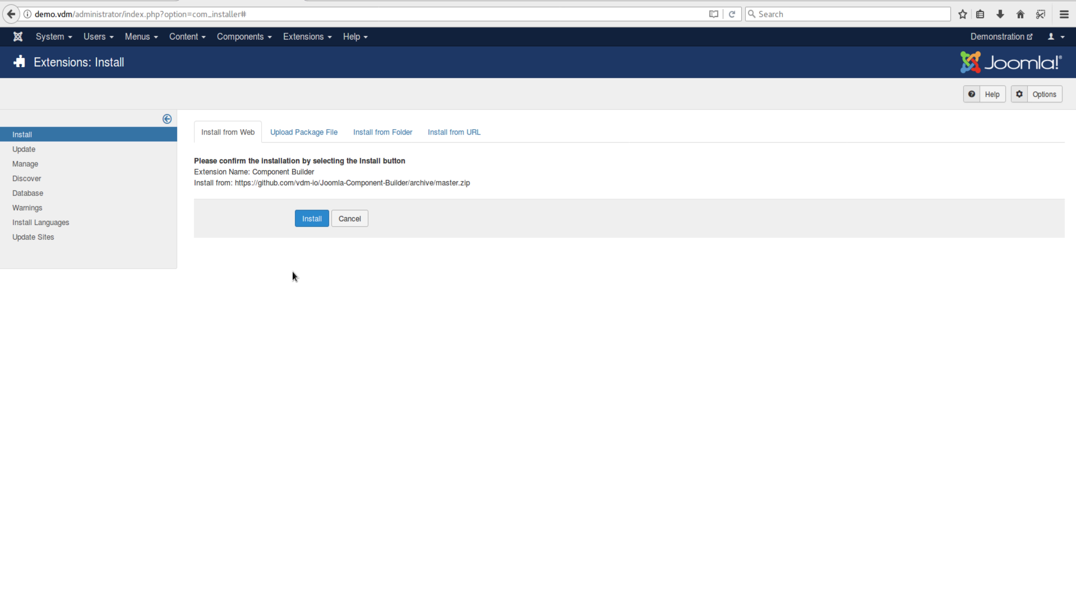
# Confirm the Component Builder installation and open the component's dashboard
pyautogui.click(313, 219)
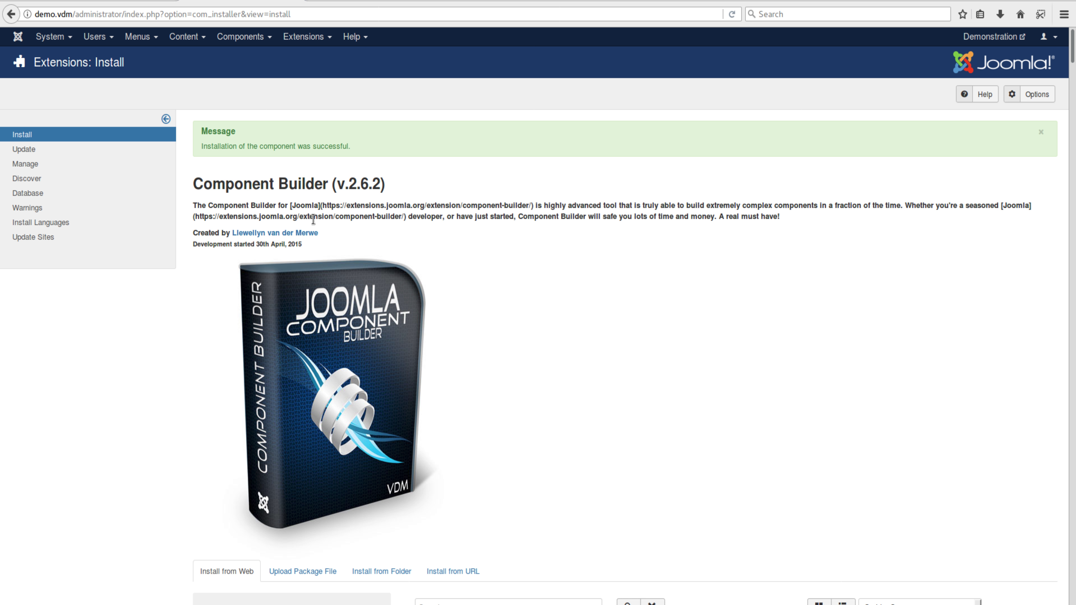
pyautogui.click(244, 37)
pyautogui.click(271, 57)
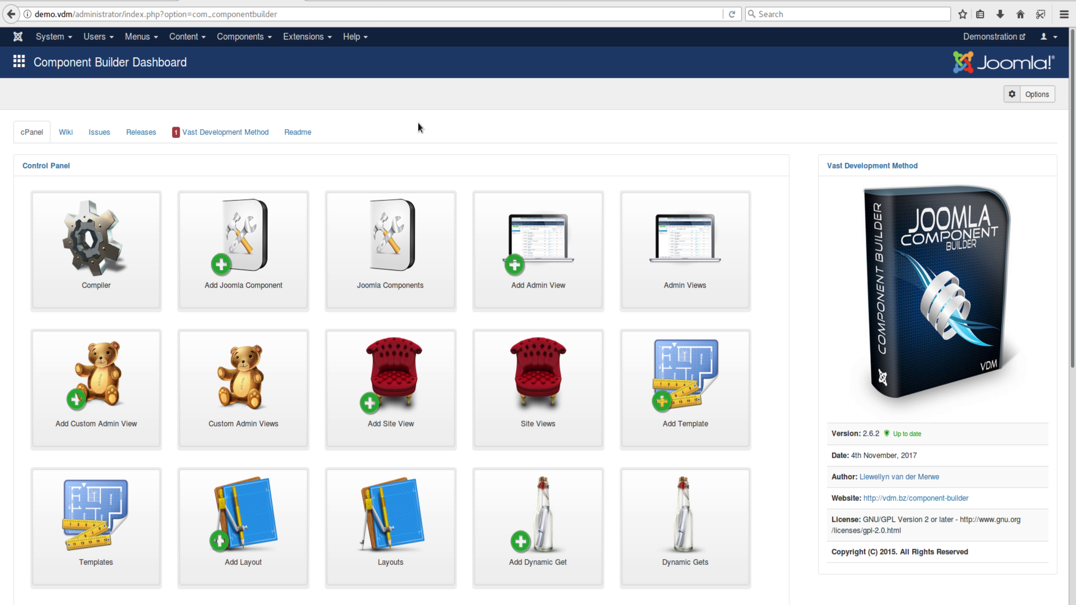
# Switch to the text editor and review the Hello World outline, highlighting the terms on its Components line
pyautogui.hotkey('alt', 'Tab')
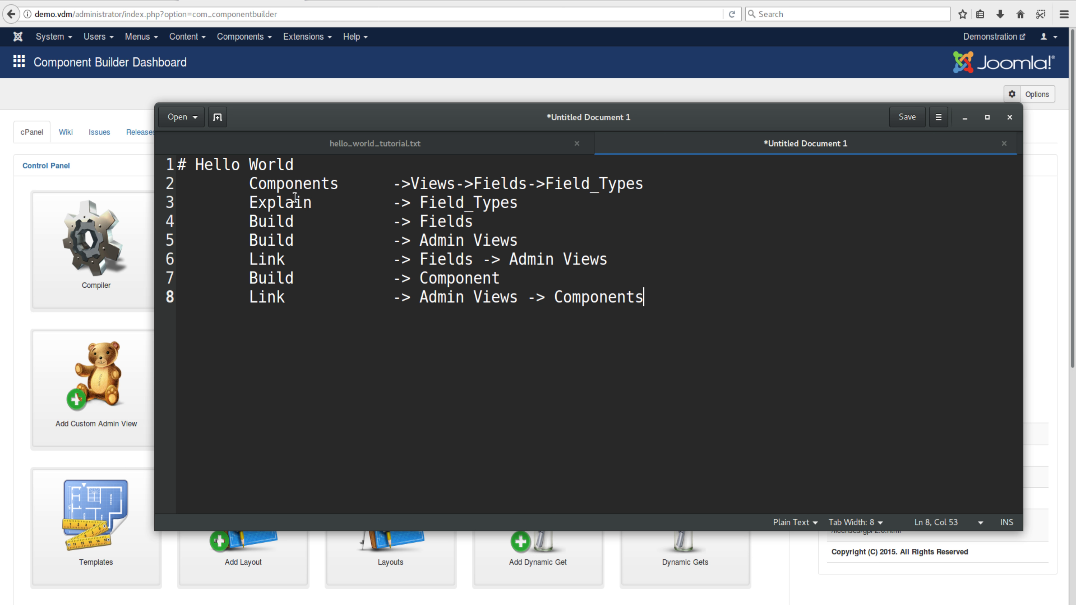
pyautogui.moveTo(195, 164); pyautogui.dragTo(350, 186)
pyautogui.click(298, 165)
pyautogui.click(350, 187)
pyautogui.moveTo(645, 183); pyautogui.dragTo(475, 183)
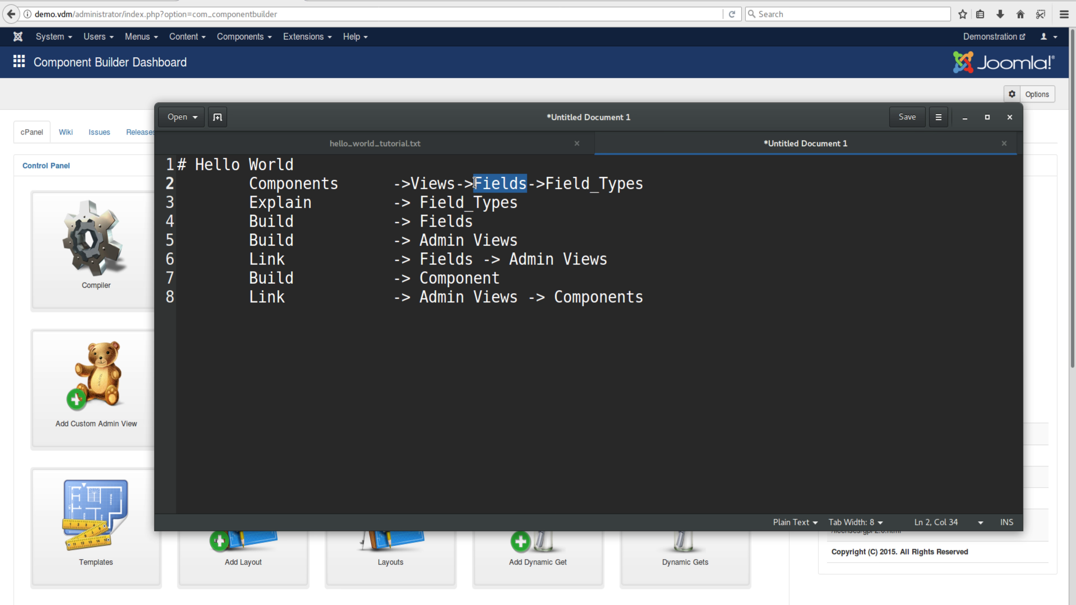
# Change "->Views" to "-> Admin Views" on the Components line of the outline
pyautogui.click(410, 183)
pyautogui.moveTo(464, 183); pyautogui.dragTo(419, 185)
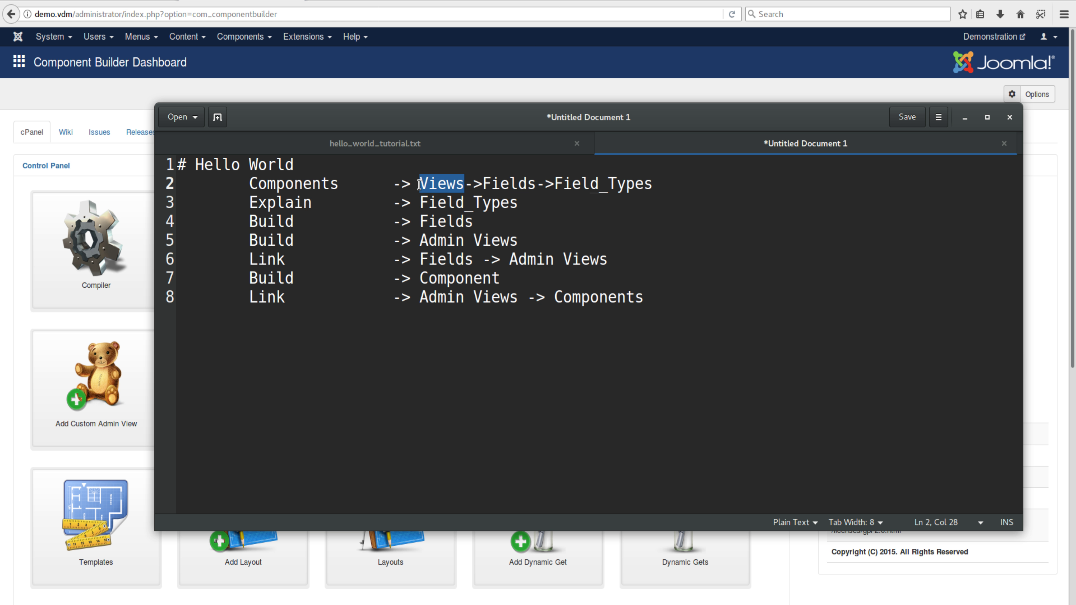
pyautogui.click(428, 183)
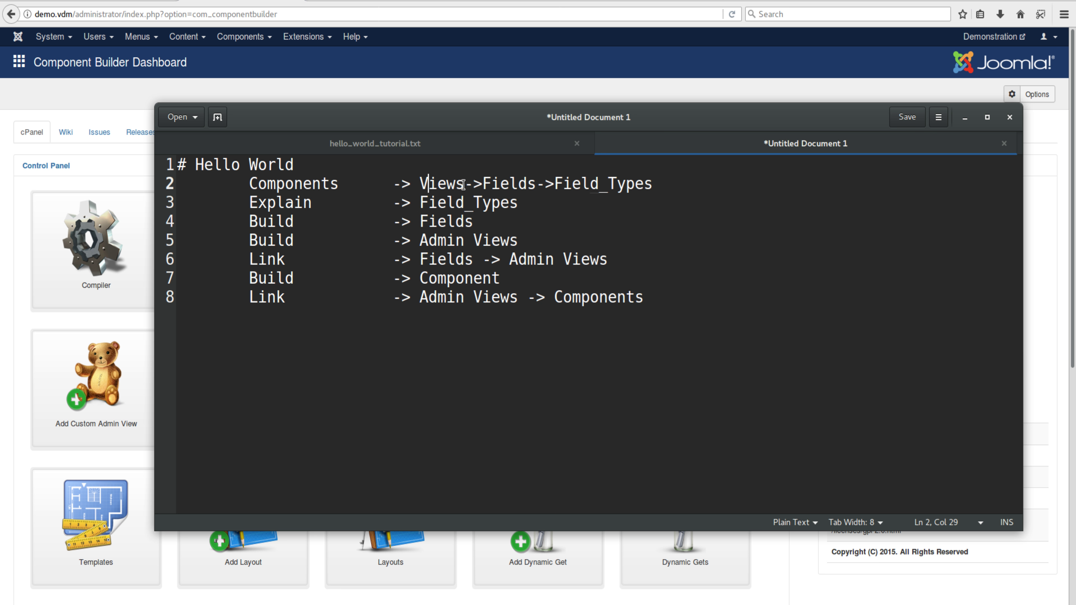
pyautogui.moveTo(464, 183); pyautogui.dragTo(422, 182)
pyautogui.click(423, 183)
pyautogui.write('Admin')
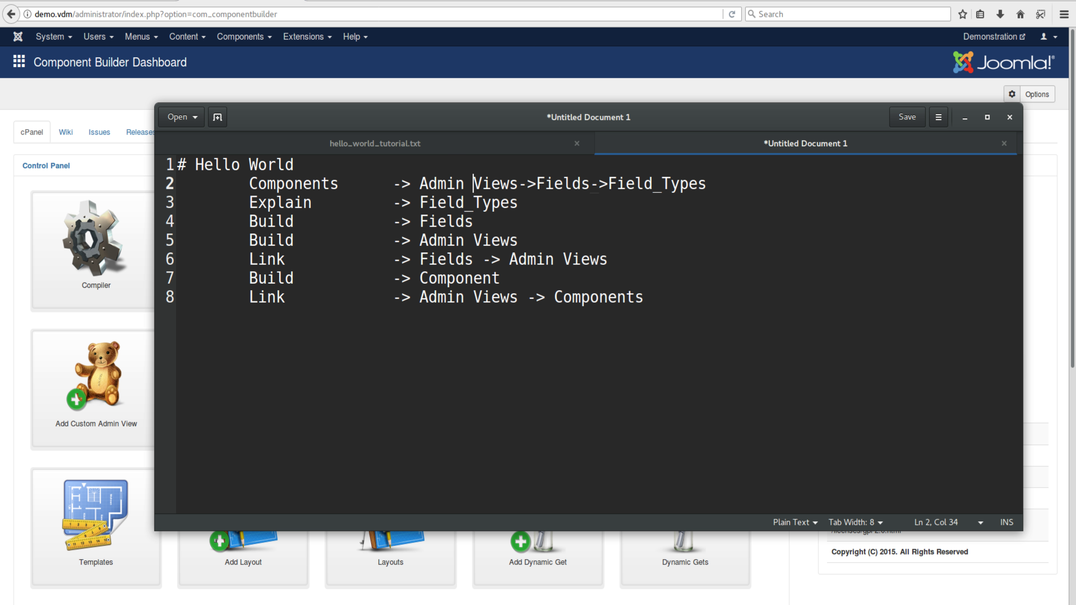
# Examine the chain from Components through Admin Views and Fields to Field_Types on line 2, highlighting each part
pyautogui.moveTo(536, 183); pyautogui.dragTo(586, 184)
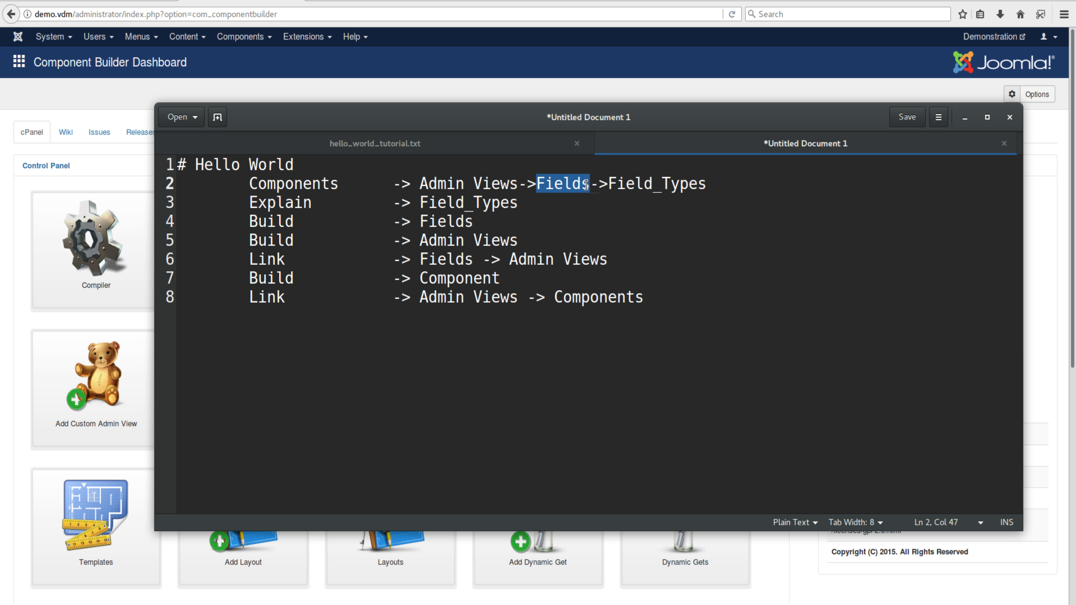
pyautogui.moveTo(518, 183); pyautogui.dragTo(432, 182)
pyautogui.moveTo(536, 183); pyautogui.dragTo(707, 184)
pyautogui.click(587, 186)
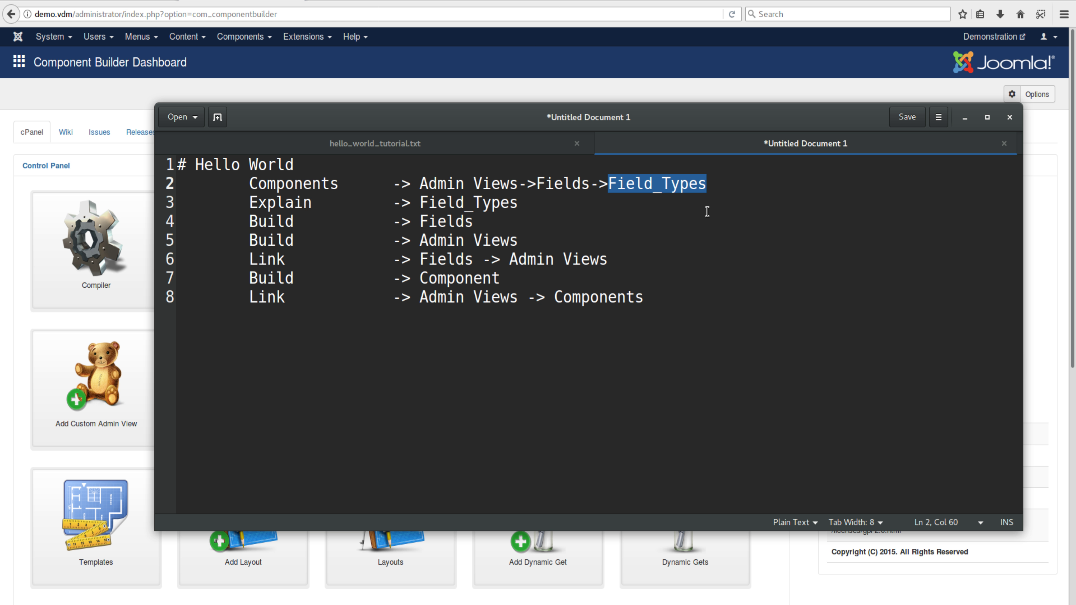
pyautogui.moveTo(591, 184); pyautogui.dragTo(537, 183)
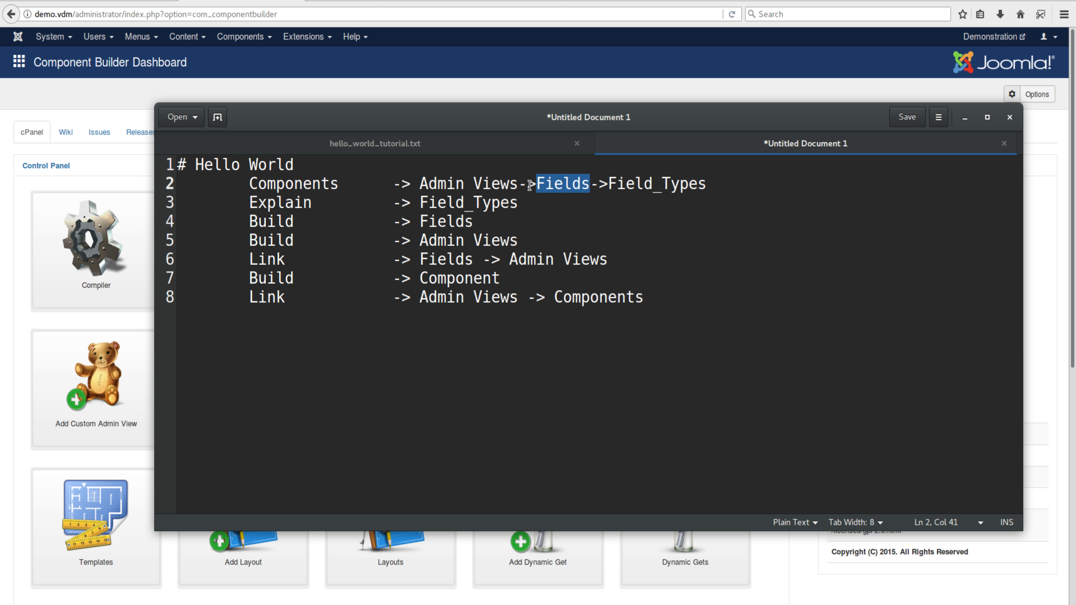
pyautogui.moveTo(518, 183); pyautogui.dragTo(419, 184)
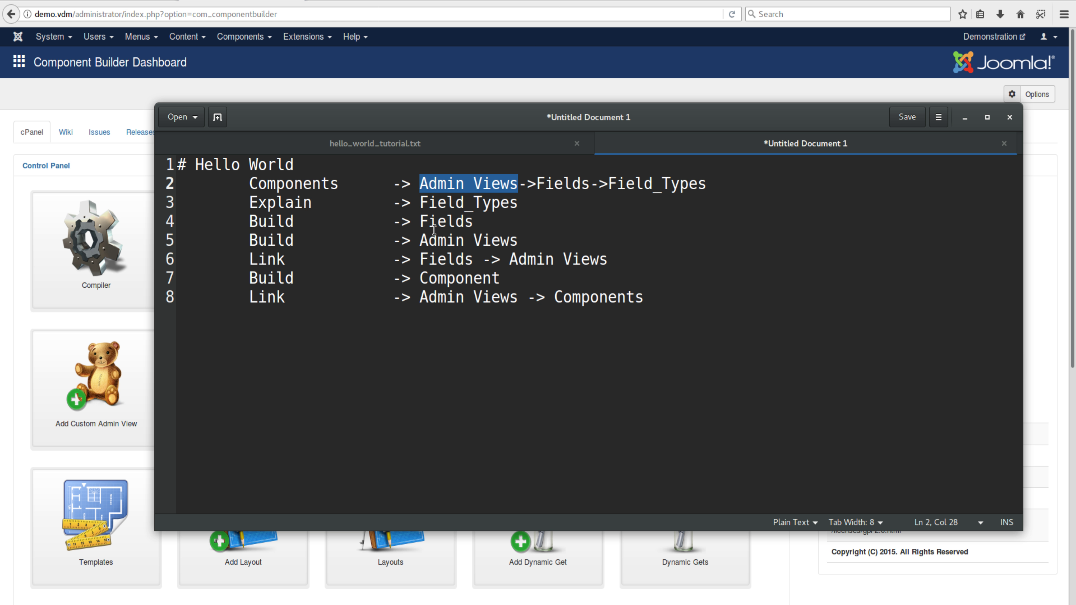
pyautogui.moveTo(251, 183); pyautogui.dragTo(709, 185)
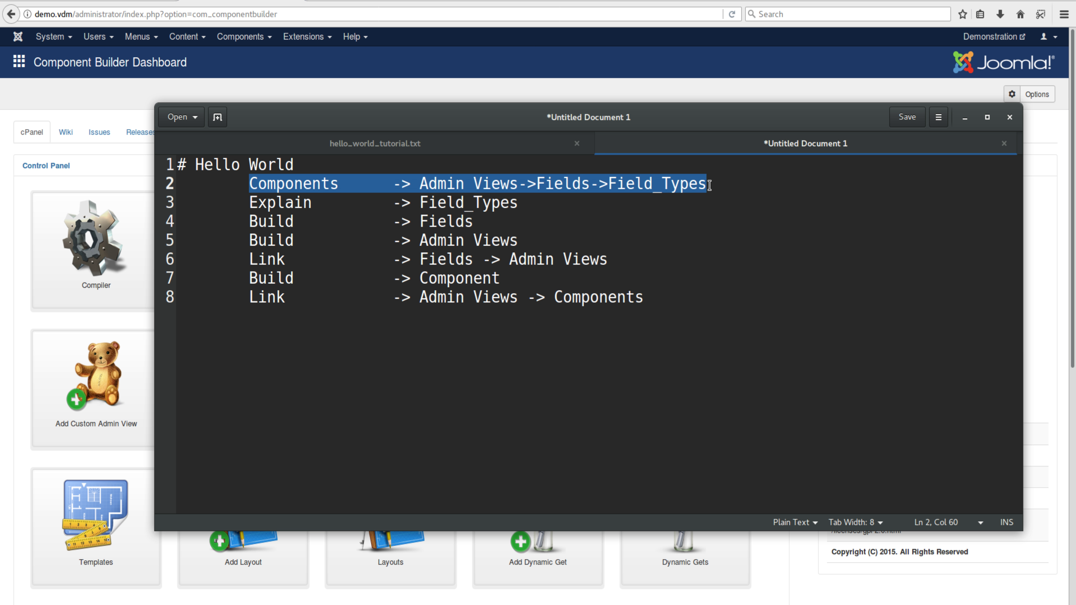
pyautogui.click(710, 185)
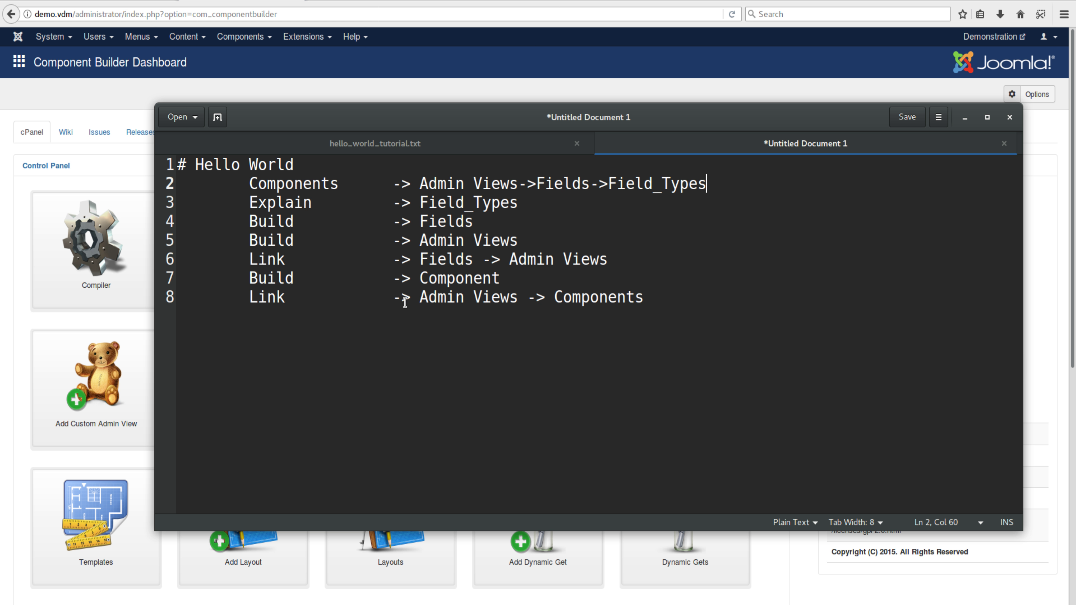
# Switch back to the browser and open the Fieldtypes list from the Component Builder dashboard
pyautogui.hotkey('alt', 'Tab')
pyautogui.scroll(-6, 803, 439)
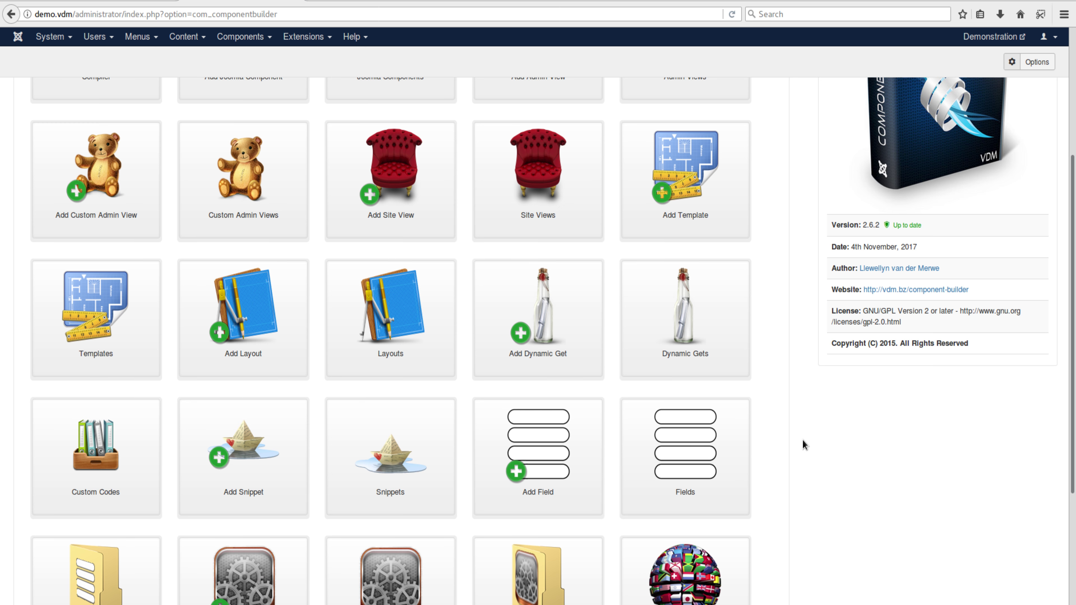
pyautogui.scroll(-3, 803, 439)
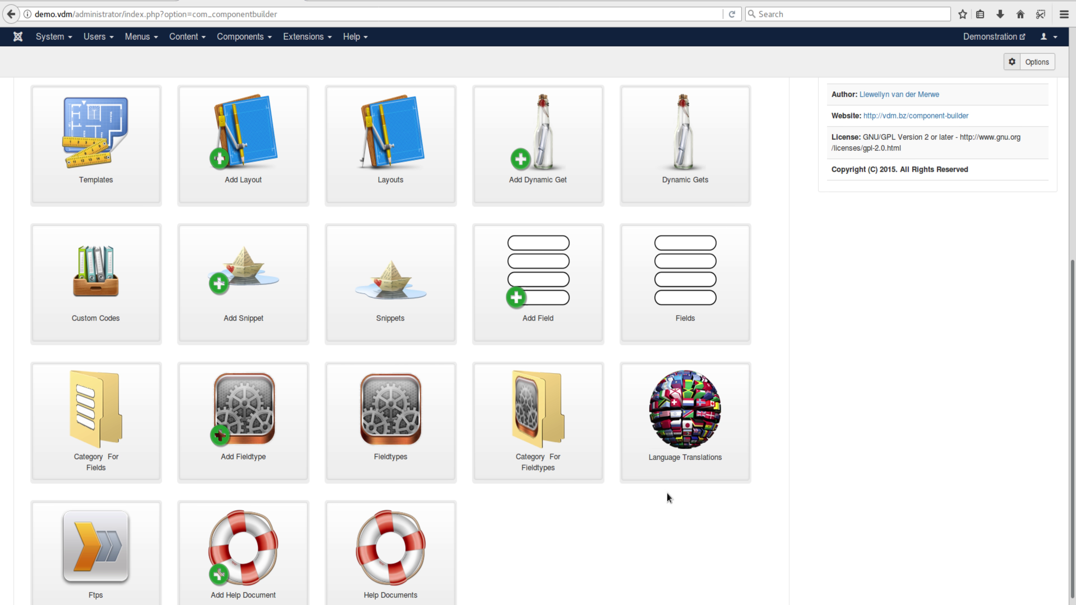
pyautogui.click(384, 386)
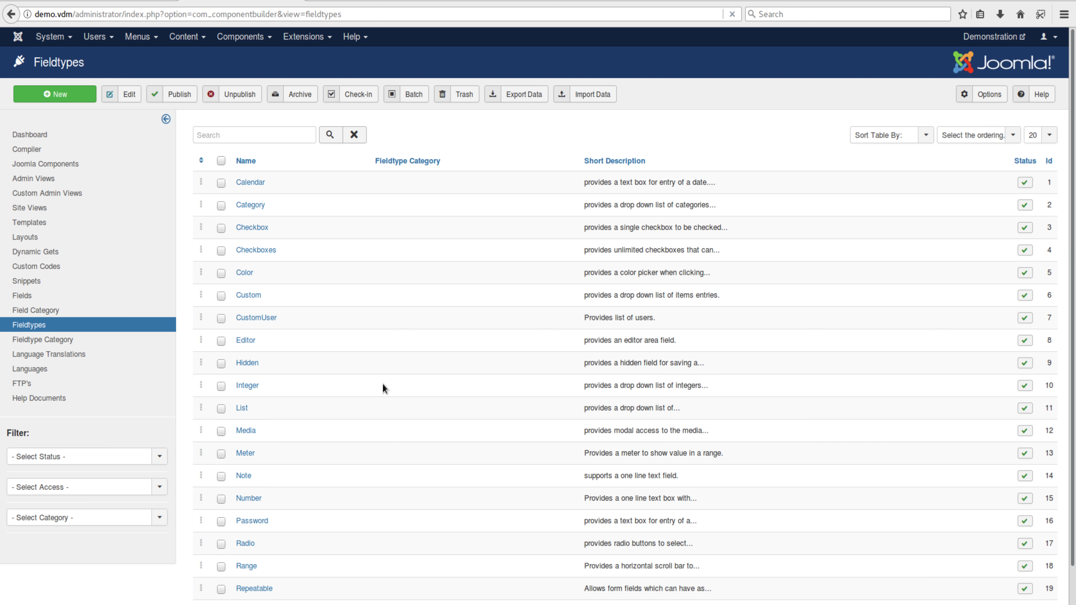
# Examine the available fieldtypes on both list pages, highlighting Subform on page 2 and Repeatable on page 1
pyautogui.scroll(-3, 275, 187)
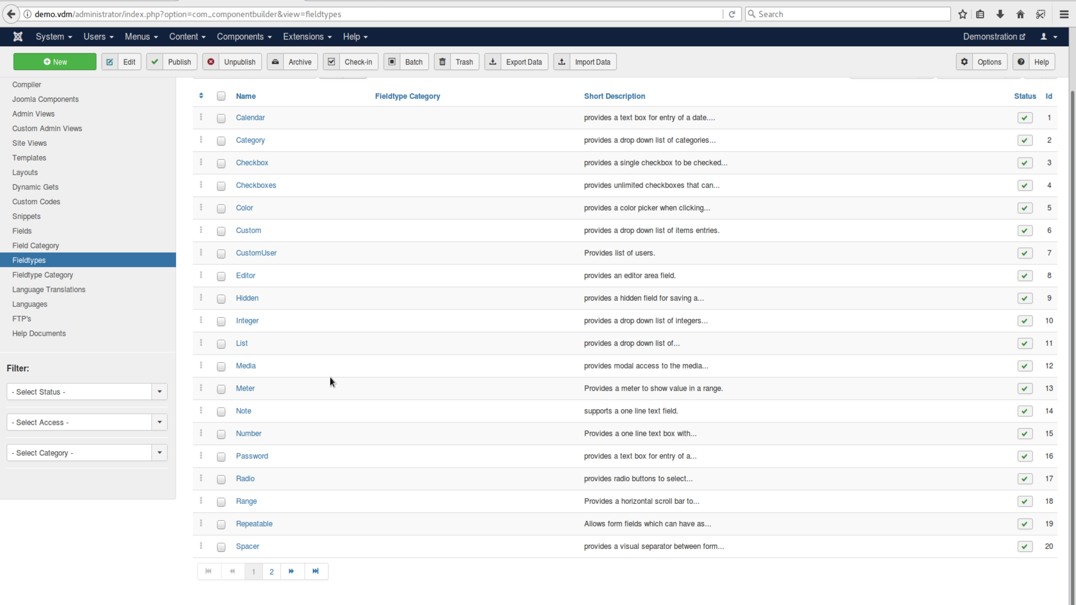
pyautogui.click(272, 574)
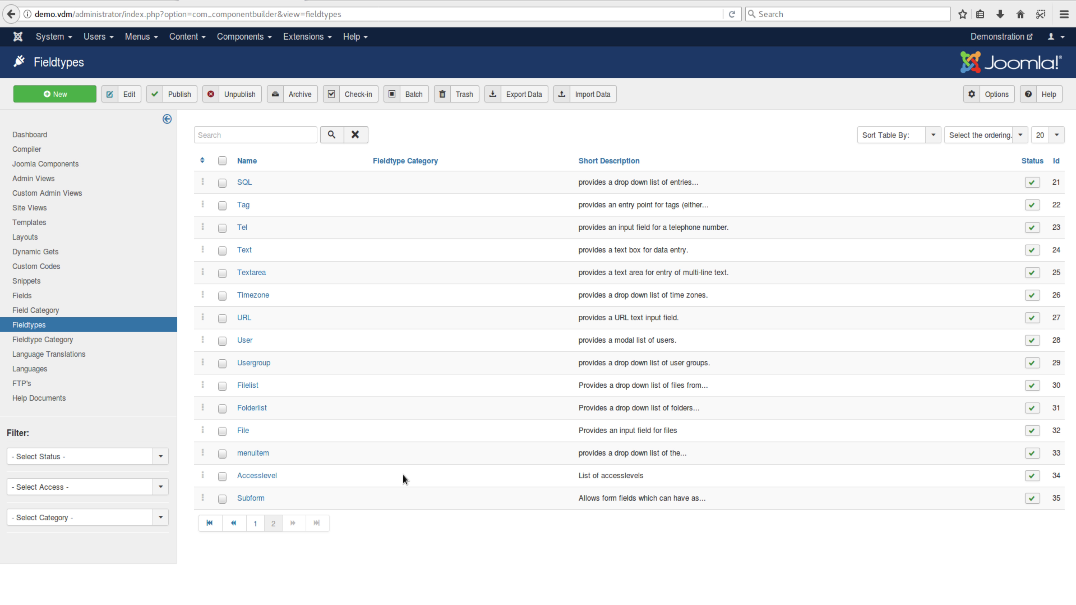
pyautogui.moveTo(271, 501); pyautogui.dragTo(236, 500)
pyautogui.click(323, 498)
pyautogui.click(255, 523)
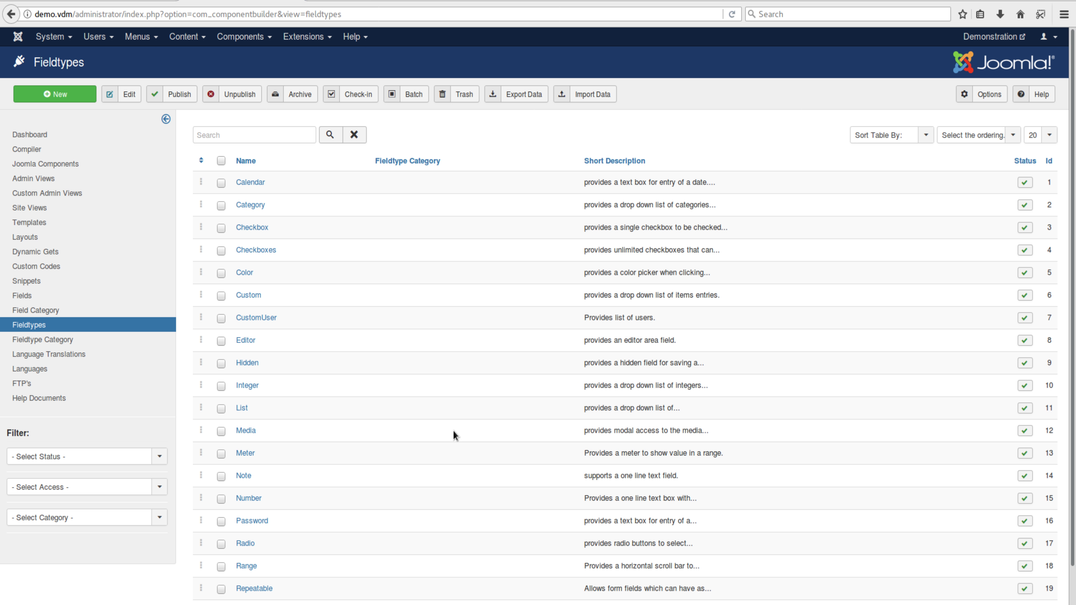
pyautogui.scroll(-1, 328, 315)
pyautogui.scroll(-2, 328, 315)
pyautogui.moveTo(271, 528); pyautogui.dragTo(237, 528)
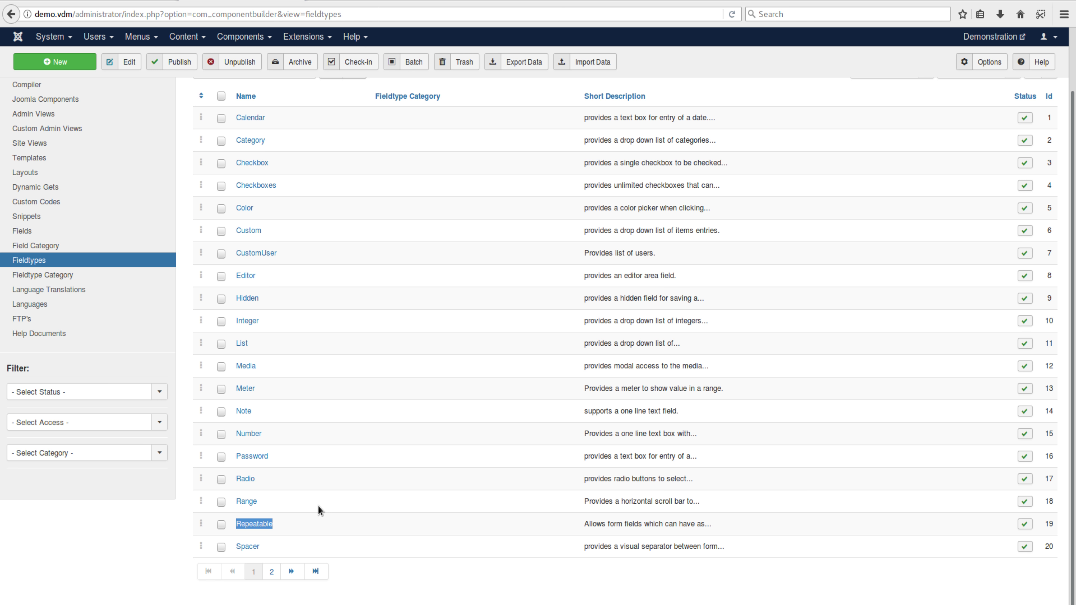
# Examine the fieldtypes on page 2 of the list, highlighting Subform and the entries from Tag to URL
pyautogui.click(295, 522)
pyautogui.click(272, 573)
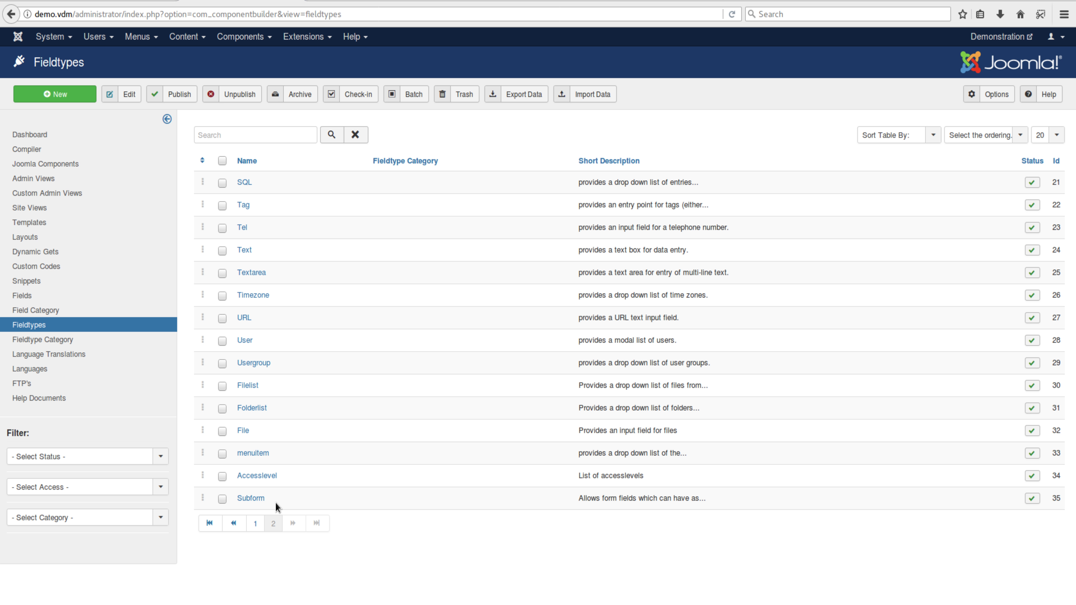
pyautogui.moveTo(236, 501); pyautogui.dragTo(325, 499)
pyautogui.click(326, 500)
pyautogui.moveTo(278, 499); pyautogui.dragTo(240, 502)
pyautogui.click(378, 534)
pyautogui.moveTo(263, 324); pyautogui.dragTo(236, 318)
pyautogui.moveTo(267, 250); pyautogui.dragTo(234, 206)
# Open a blank fieldtype form, add a property row to inspect its name, value and description fields, and cancel the form
pyautogui.click(70, 99)
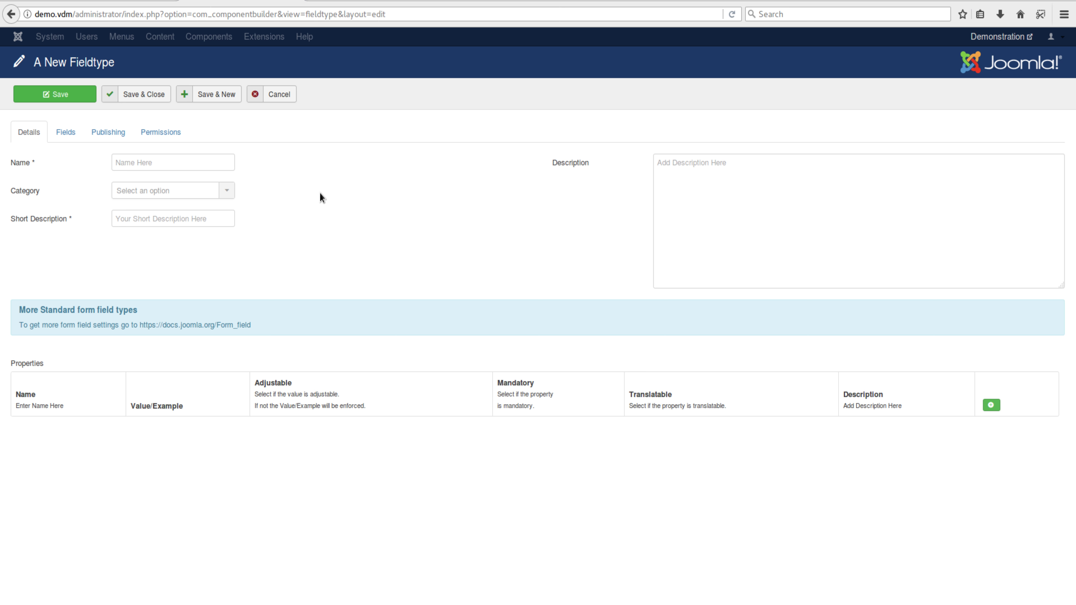
pyautogui.click(992, 405)
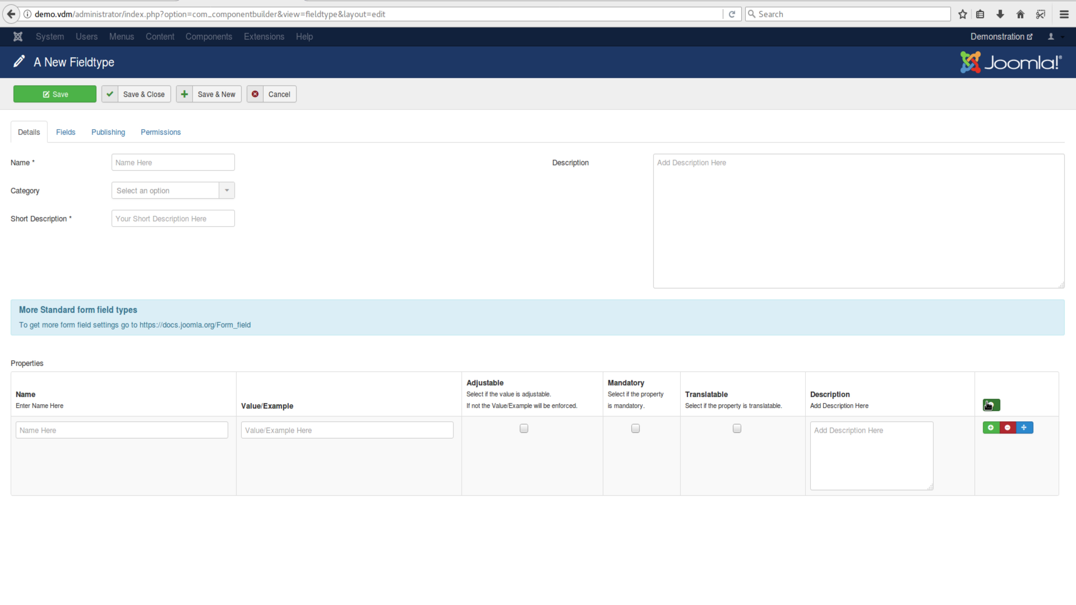
pyautogui.click(71, 430)
pyautogui.click(279, 429)
pyautogui.click(829, 435)
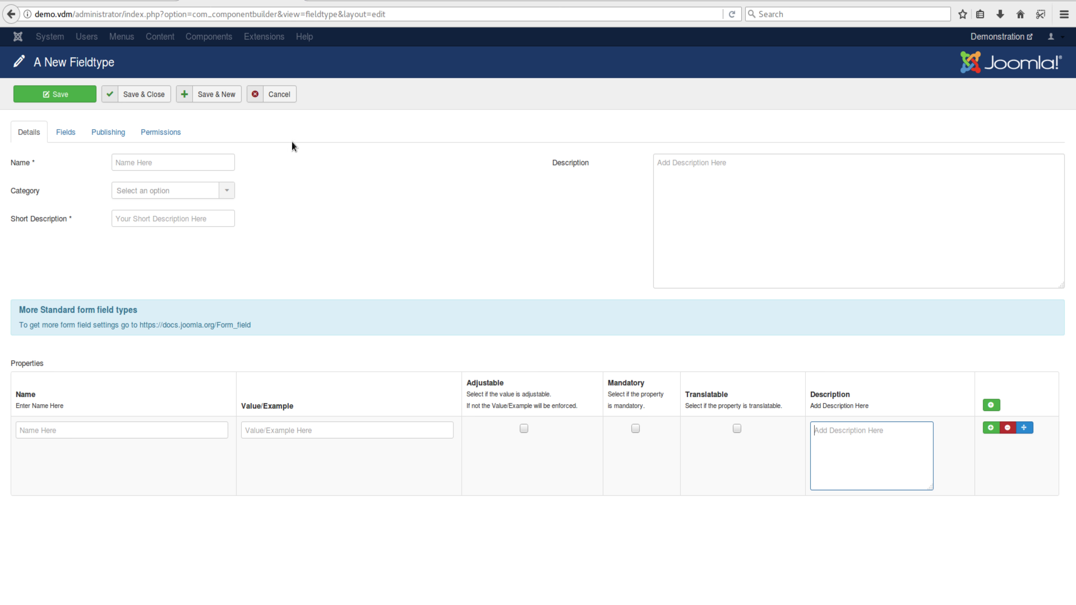
pyautogui.click(268, 100)
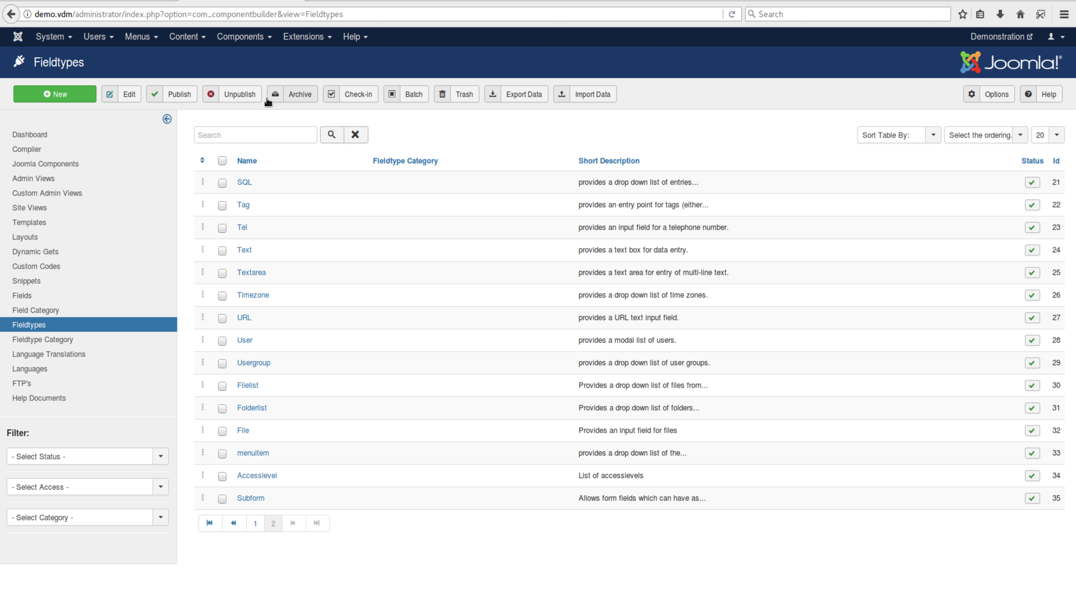
# Open the Text fieldtype and examine the names and example values of its type and name properties
pyautogui.click(246, 250)
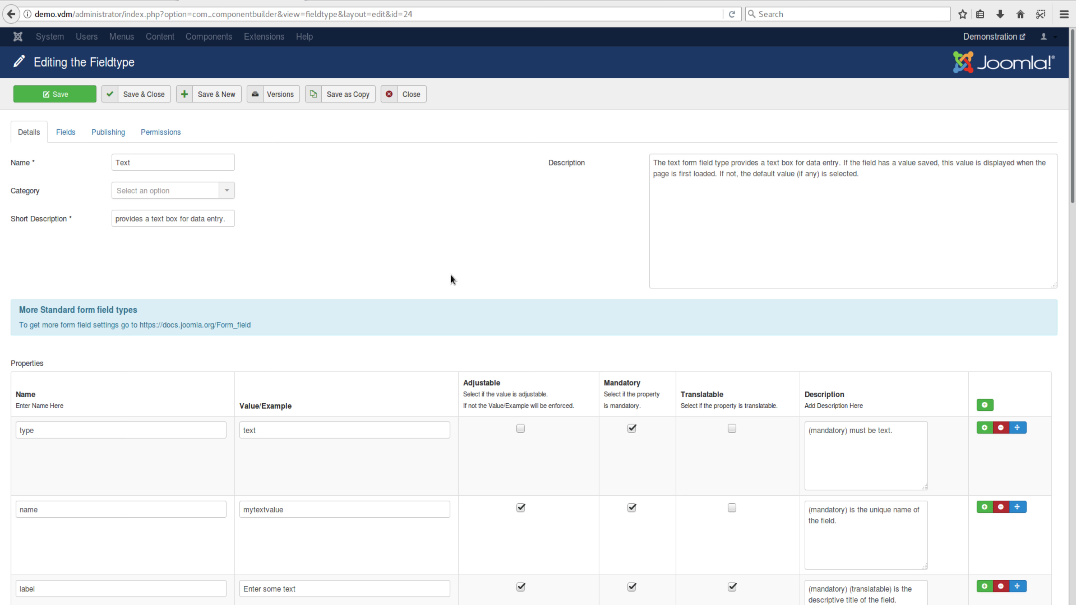
pyautogui.scroll(-5, 463, 276)
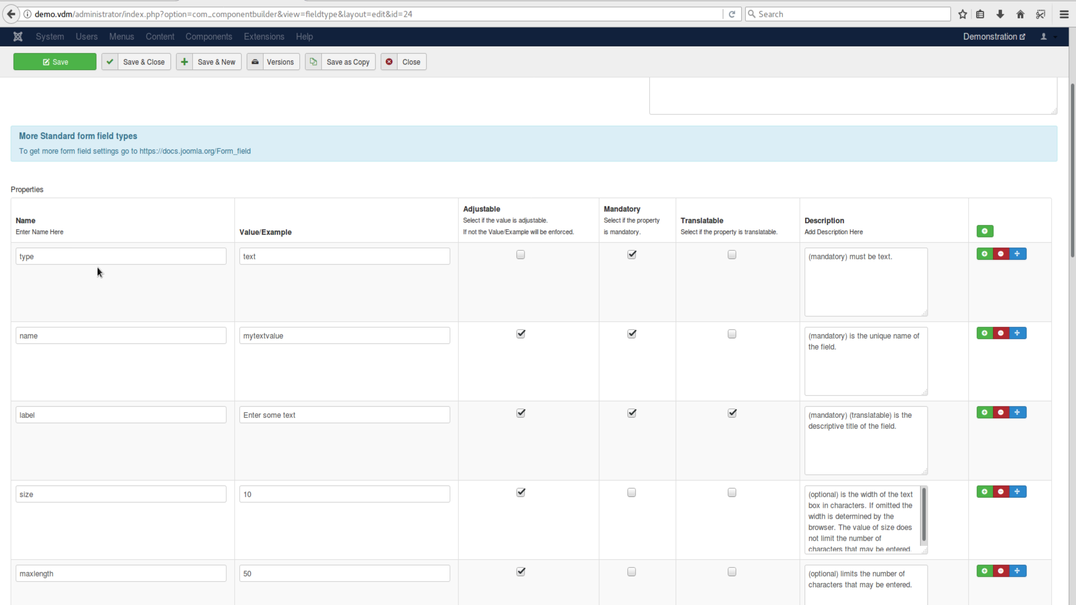
pyautogui.doubleClick(57, 256)
pyautogui.click(277, 256)
pyautogui.doubleClick(277, 257)
pyautogui.doubleClick(97, 339)
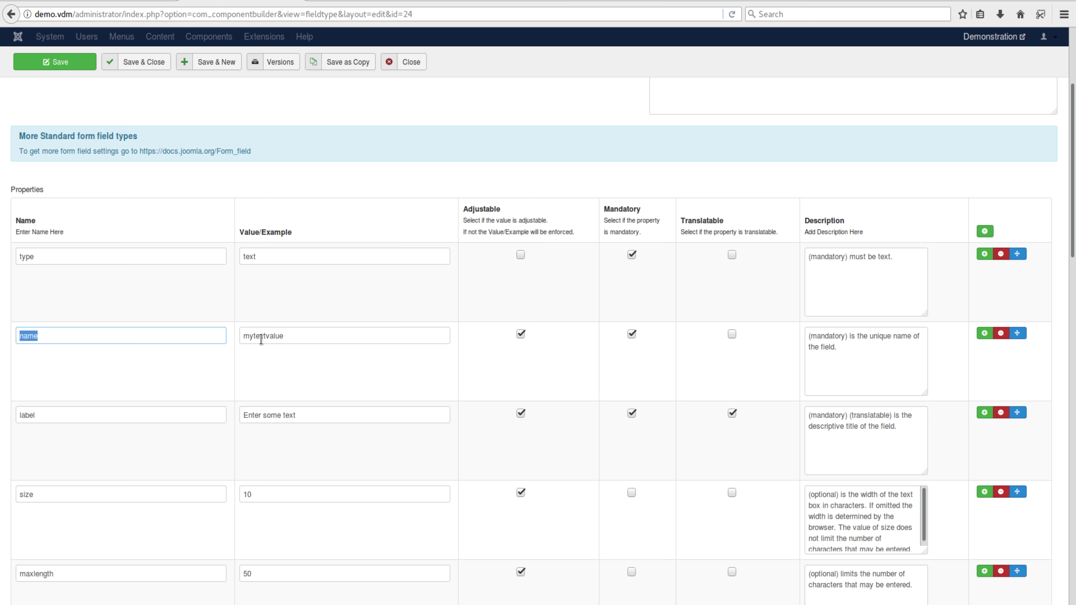
pyautogui.doubleClick(290, 337)
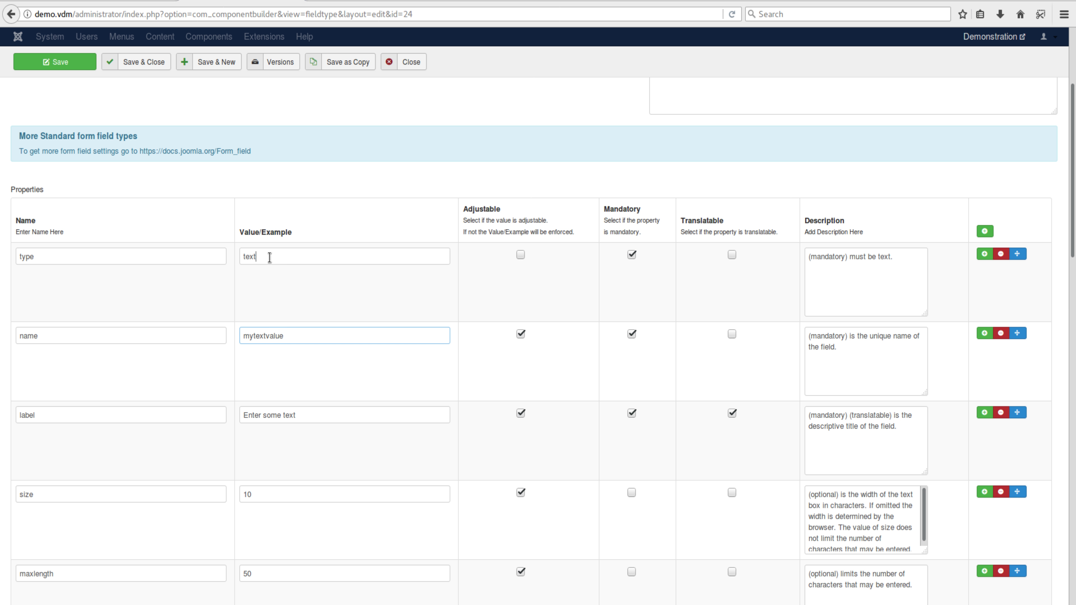
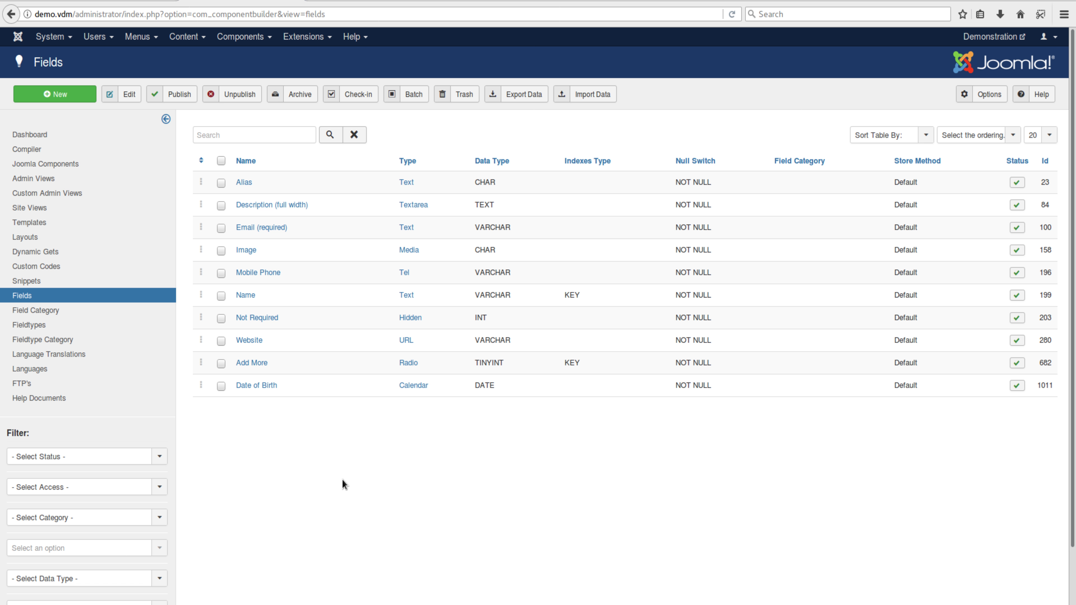
# Start a new field and set its type to Text
pyautogui.click(63, 92)
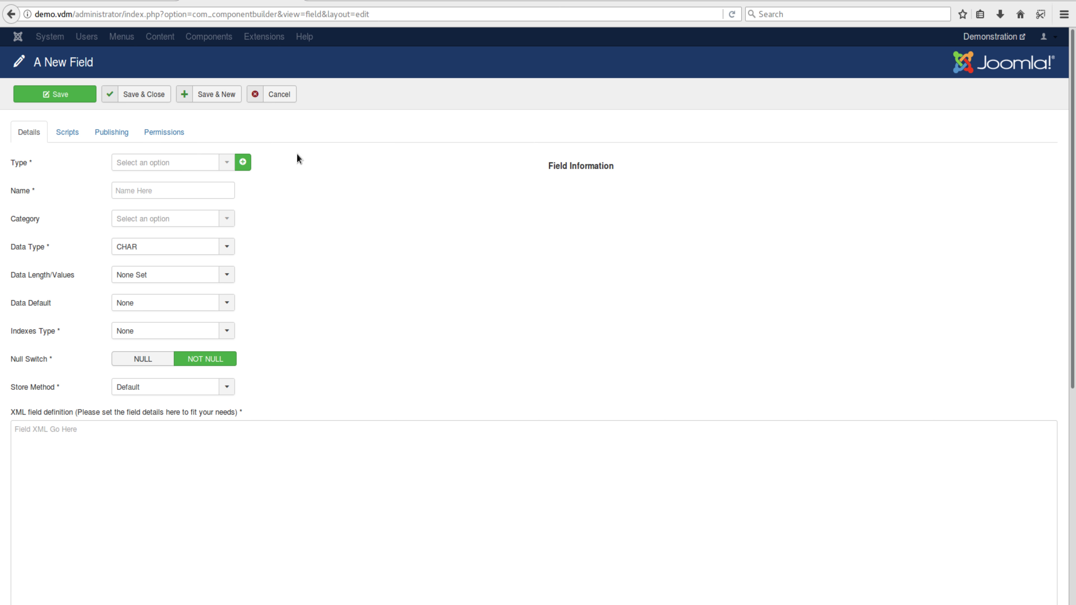
pyautogui.click(190, 159)
pyautogui.scroll(-8, 161, 212)
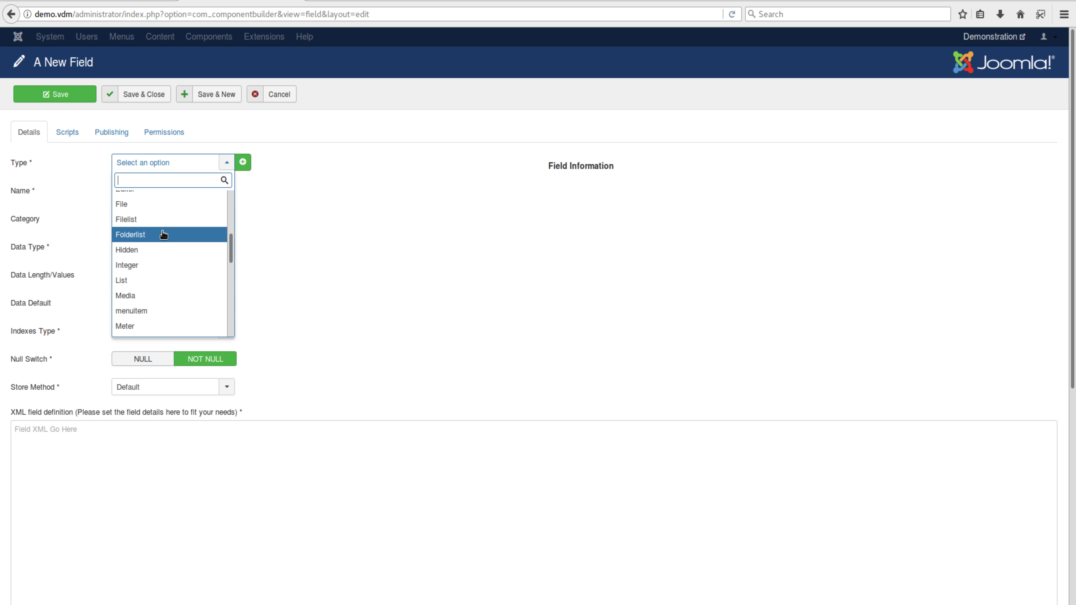
pyautogui.scroll(-2, 158, 244)
pyautogui.click(137, 288)
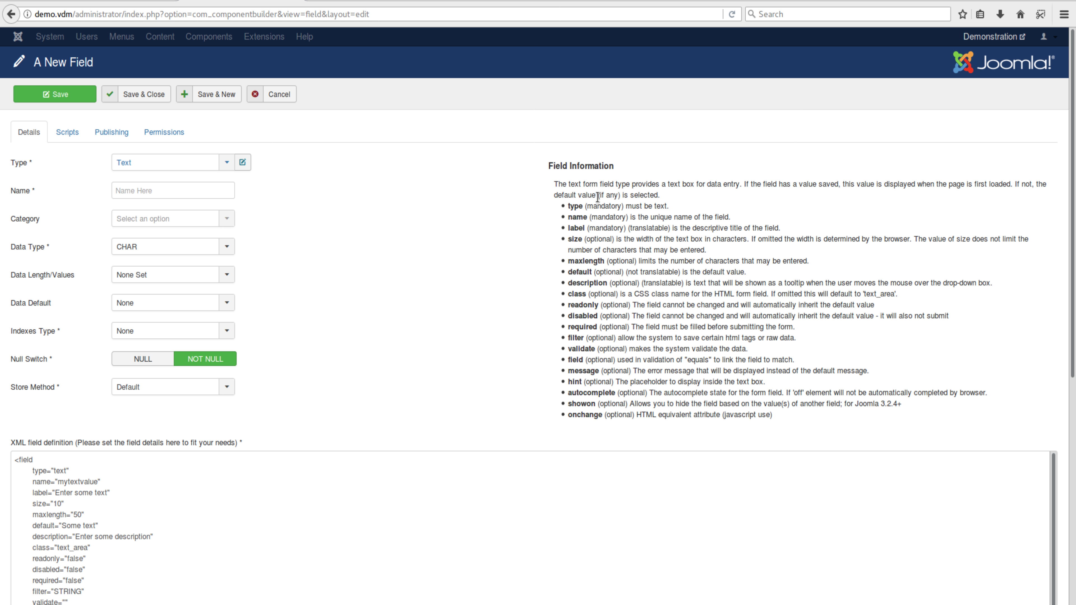
# Examine the Field Information list of Text properties, highlighting its heading, the type entry and the whole block
pyautogui.moveTo(573, 166); pyautogui.dragTo(607, 169)
pyautogui.moveTo(567, 207); pyautogui.dragTo(621, 207)
pyautogui.click(645, 204)
pyautogui.moveTo(774, 408); pyautogui.dragTo(683, 288)
pyautogui.moveTo(531, 150); pyautogui.dragTo(554, 177)
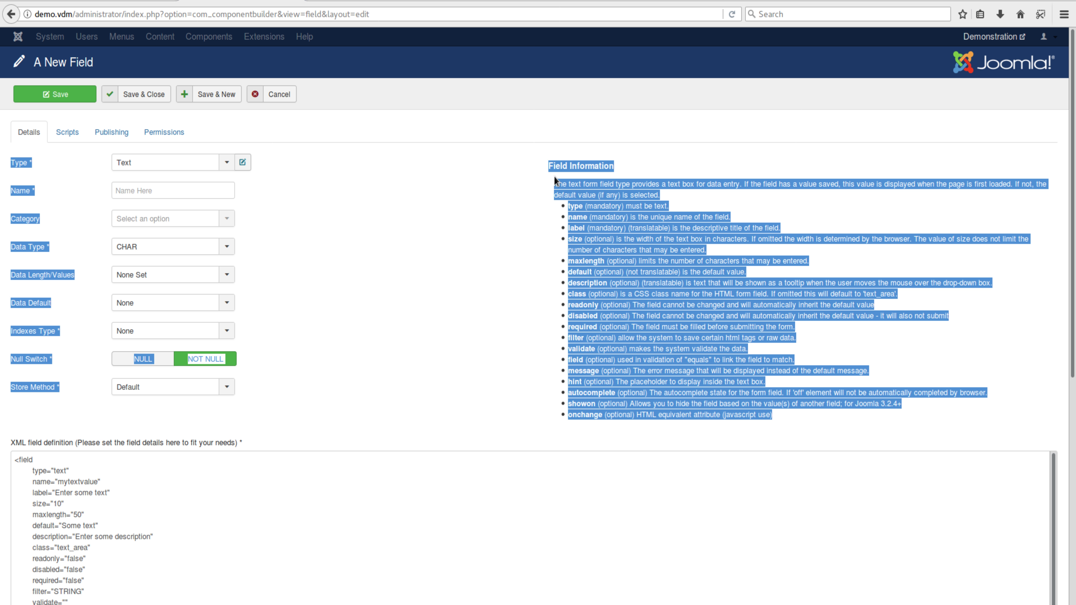
pyautogui.click(563, 211)
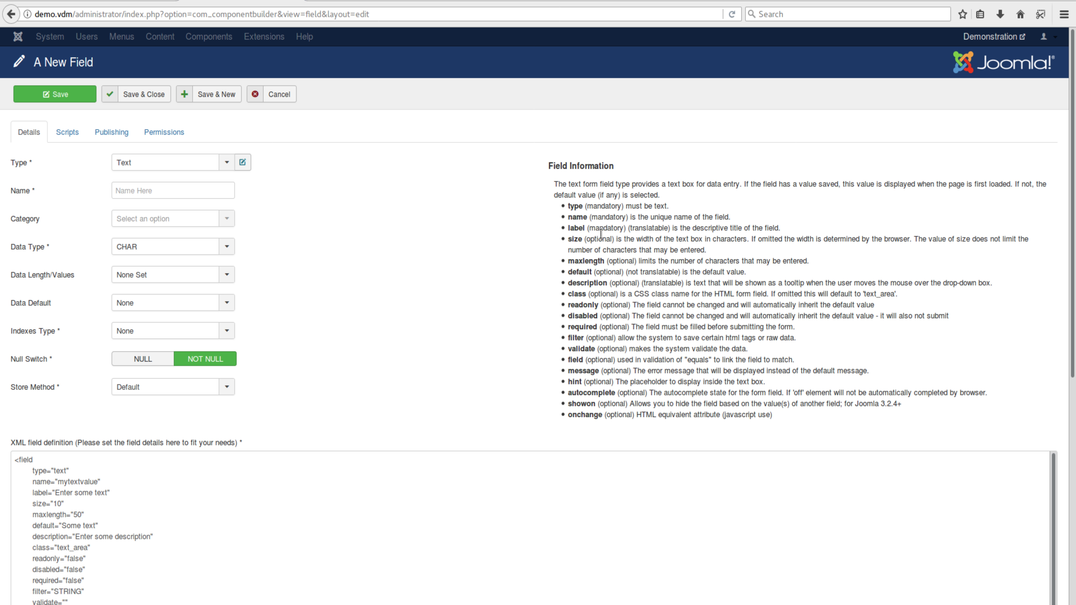
# Open the Text fieldtype from the field form, change the type property's value to "texttt", and save and close it
pyautogui.click(239, 161)
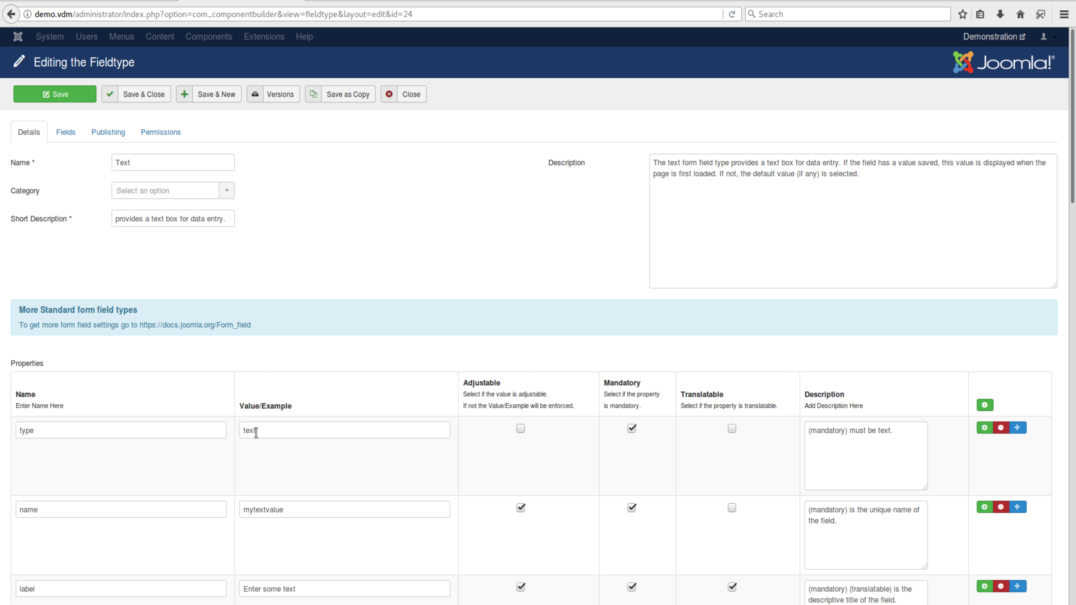
pyautogui.click(283, 434)
pyautogui.write('tt')
pyautogui.press('Return')
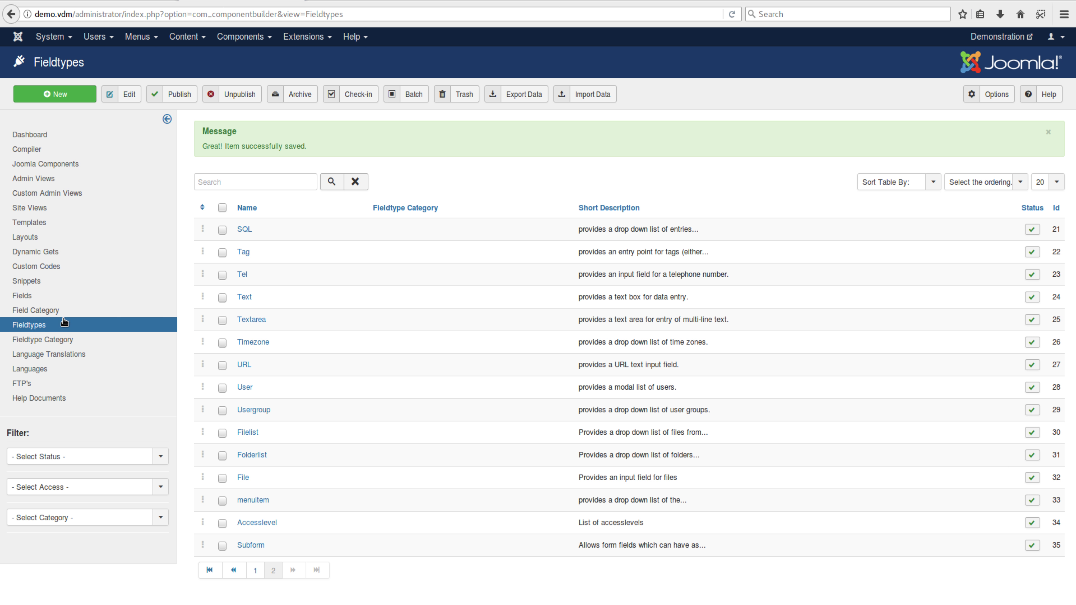
# Return to the Fields list, start a new field and choose Text as its type
pyautogui.click(30, 298)
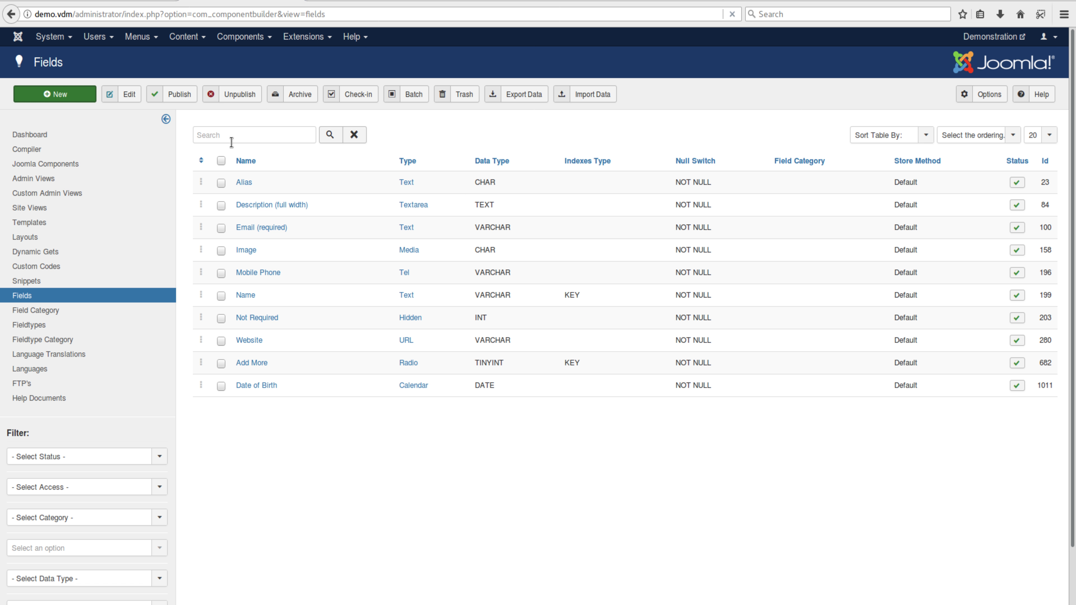
pyautogui.hotkey('alt', 'n')
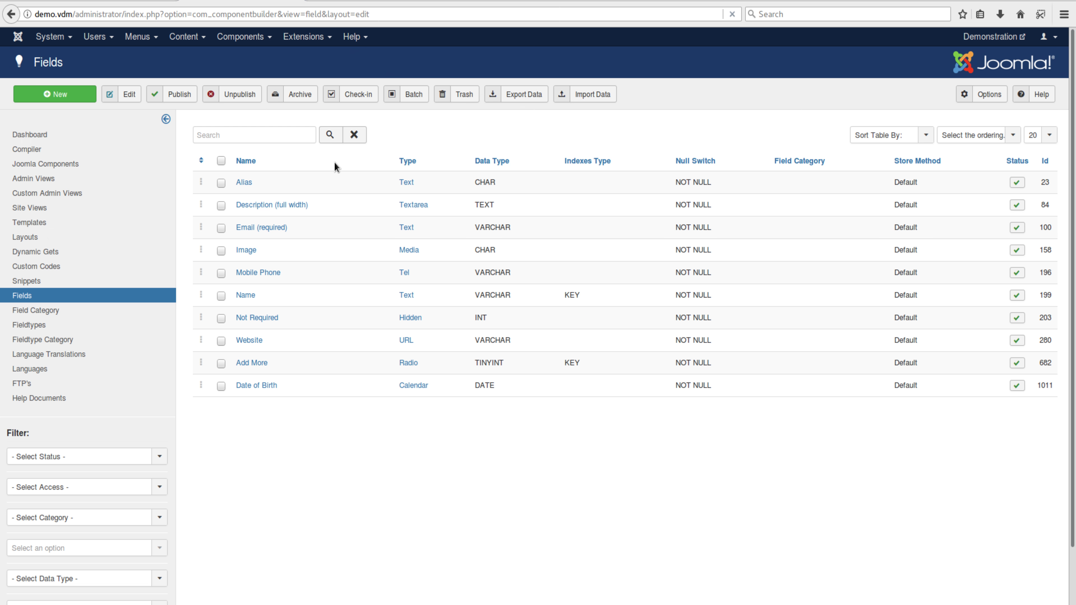
pyautogui.click(163, 163)
pyautogui.scroll(-5, 148, 264)
pyautogui.scroll(3, 150, 271)
pyautogui.scroll(-6, 150, 267)
pyautogui.scroll(-2, 150, 261)
pyautogui.click(140, 251)
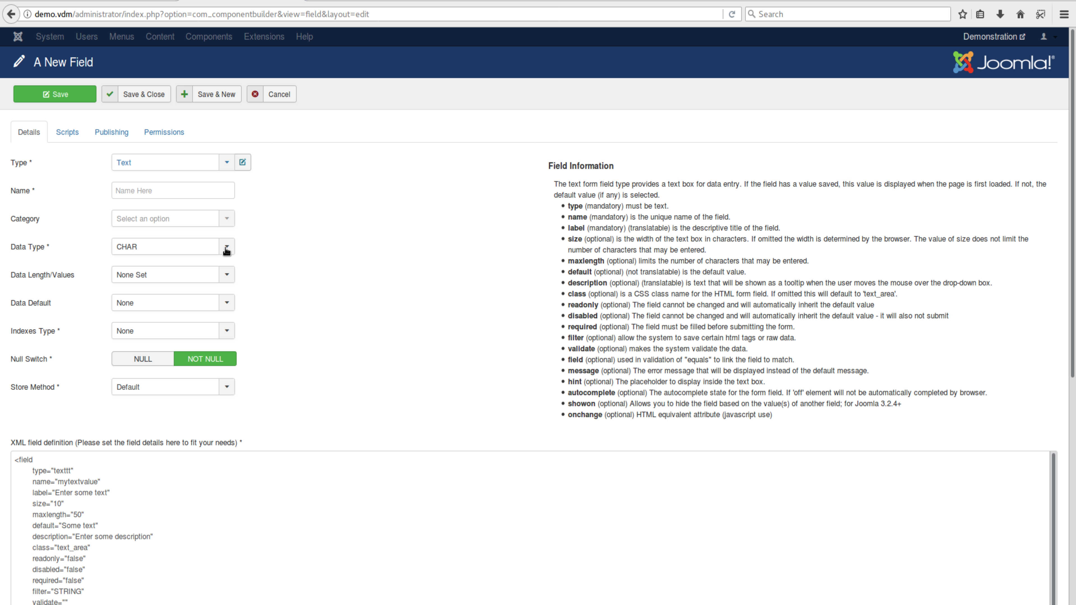
# Examine the XML field definition, highlighting the extra letters in the type attribute and the opening attribute lines
pyautogui.scroll(-1, 472, 245)
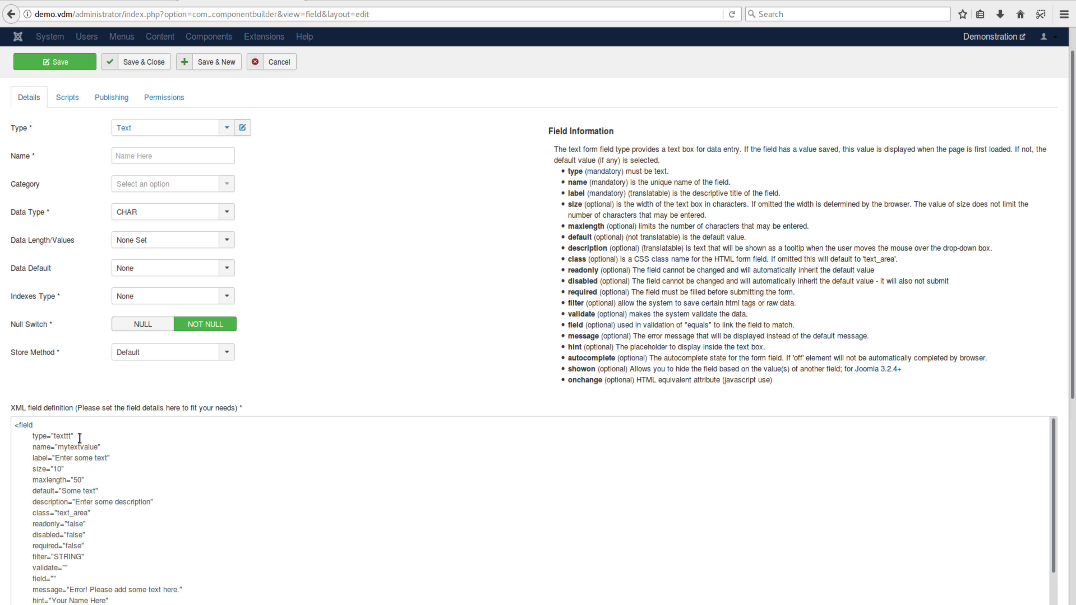
pyautogui.moveTo(73, 436); pyautogui.dragTo(66, 436)
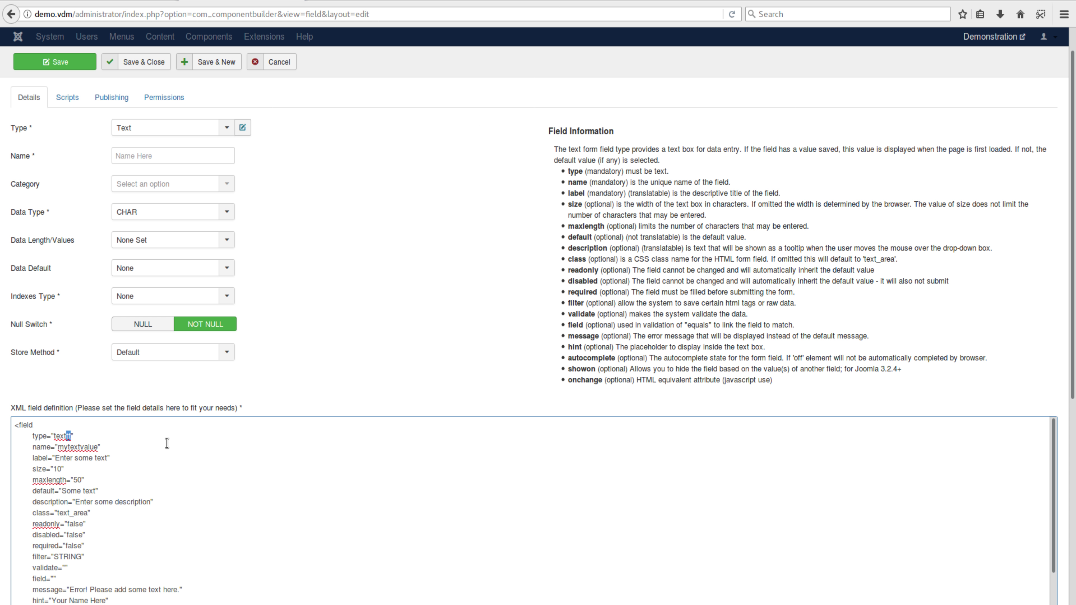
pyautogui.click(551, 221)
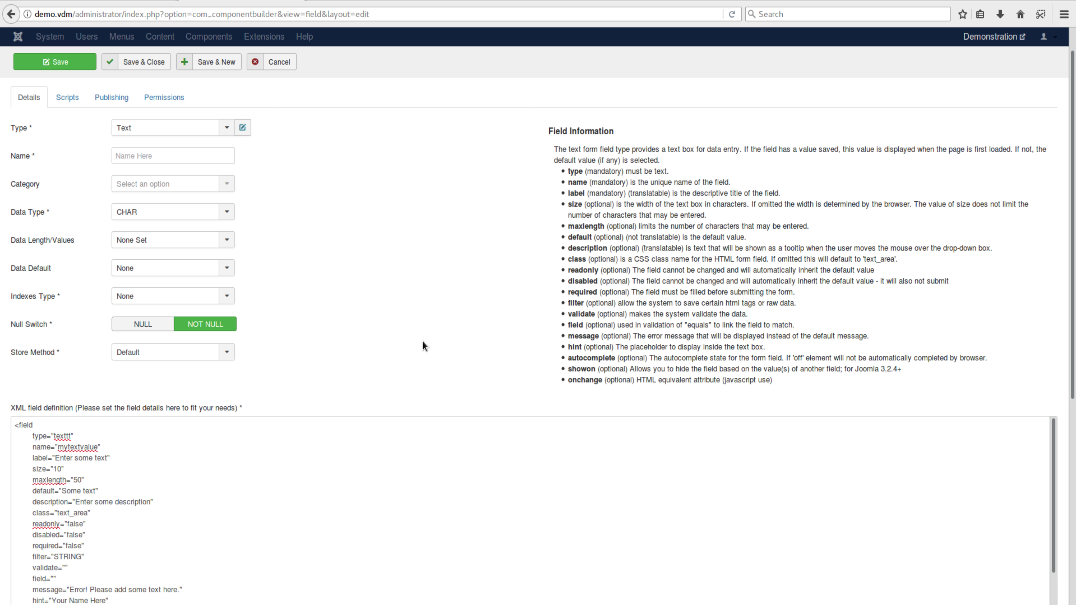
pyautogui.moveTo(15, 424); pyautogui.dragTo(113, 511)
pyautogui.click(113, 511)
pyautogui.scroll(1, 471, 295)
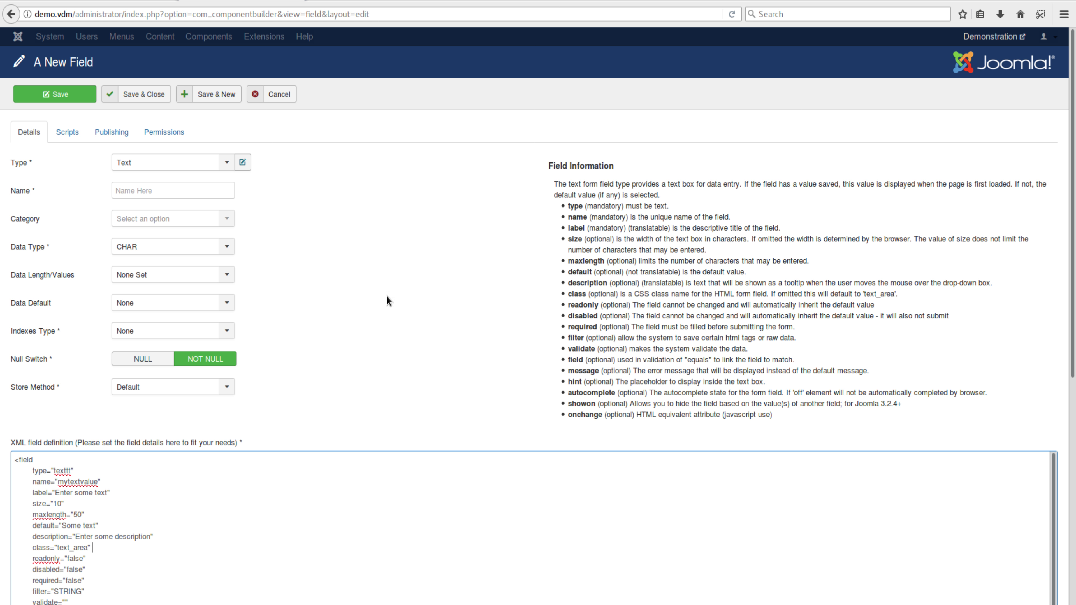
# Reopen the Text fieldtype from the field form and restore the type property's value to "text"
pyautogui.click(243, 162)
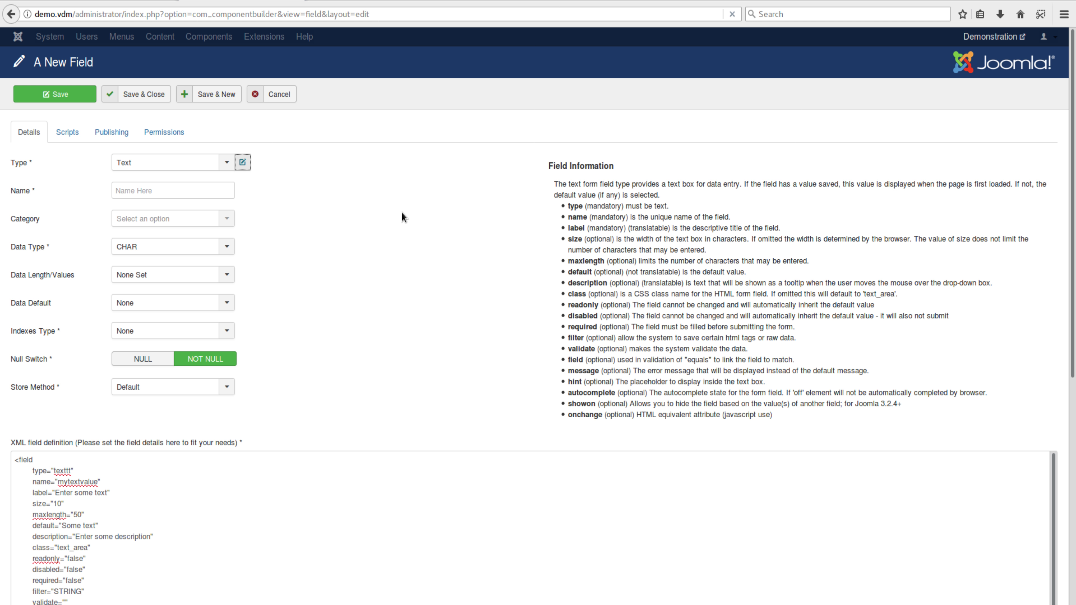
pyautogui.click(312, 436)
pyautogui.press('BackSpace')
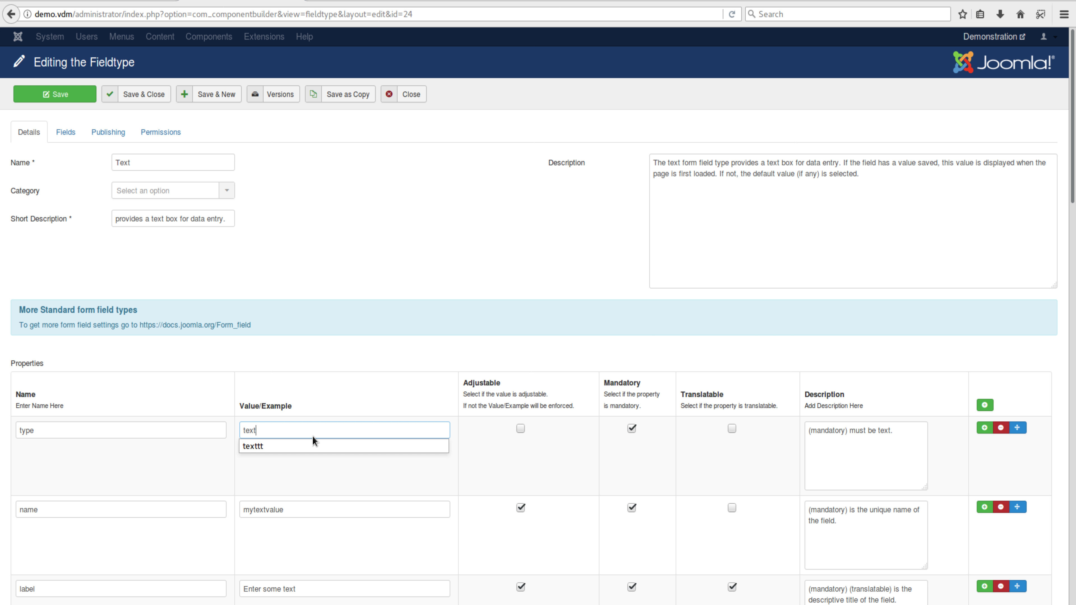
pyautogui.click(389, 267)
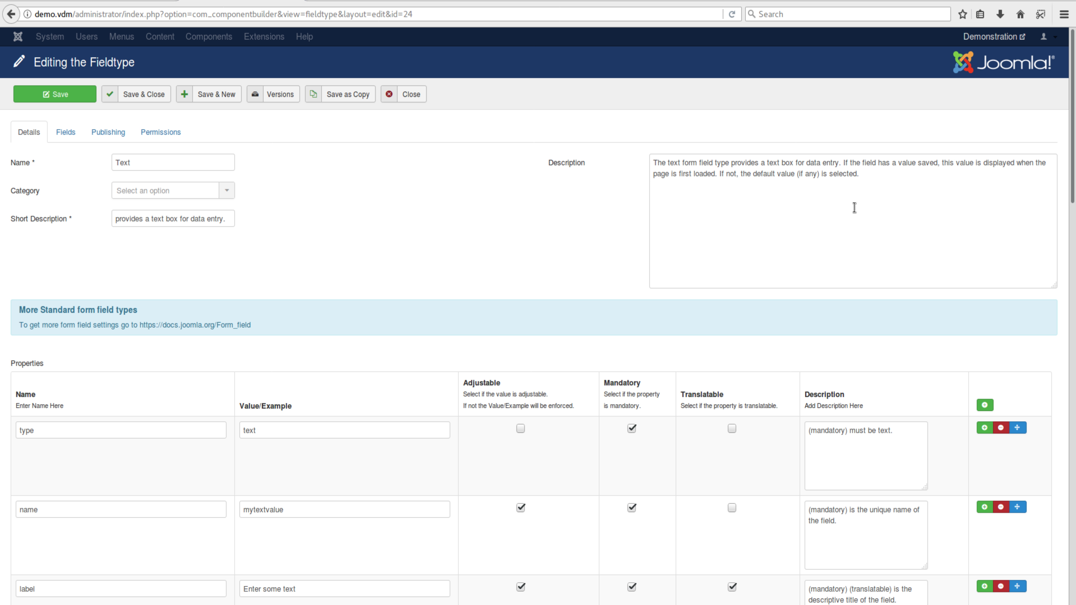
# Append "OOOO" to the type property's description in the Text fieldtype, and save and close it
pyautogui.click(866, 178)
pyautogui.scroll(-3, 588, 286)
pyautogui.click(901, 337)
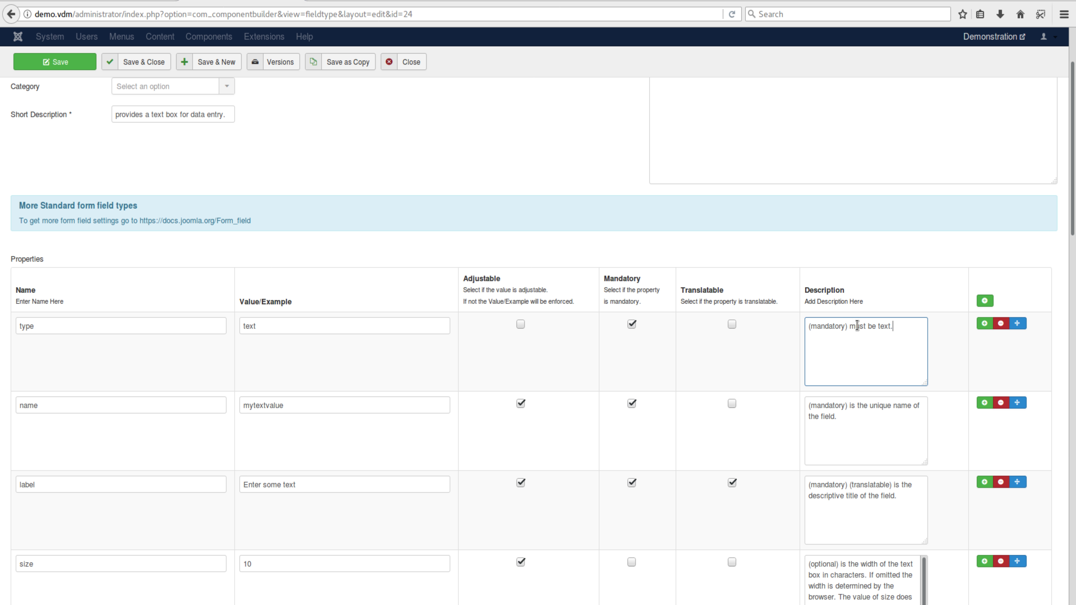
pyautogui.write('OOOO')
pyautogui.scroll(3, 447, 264)
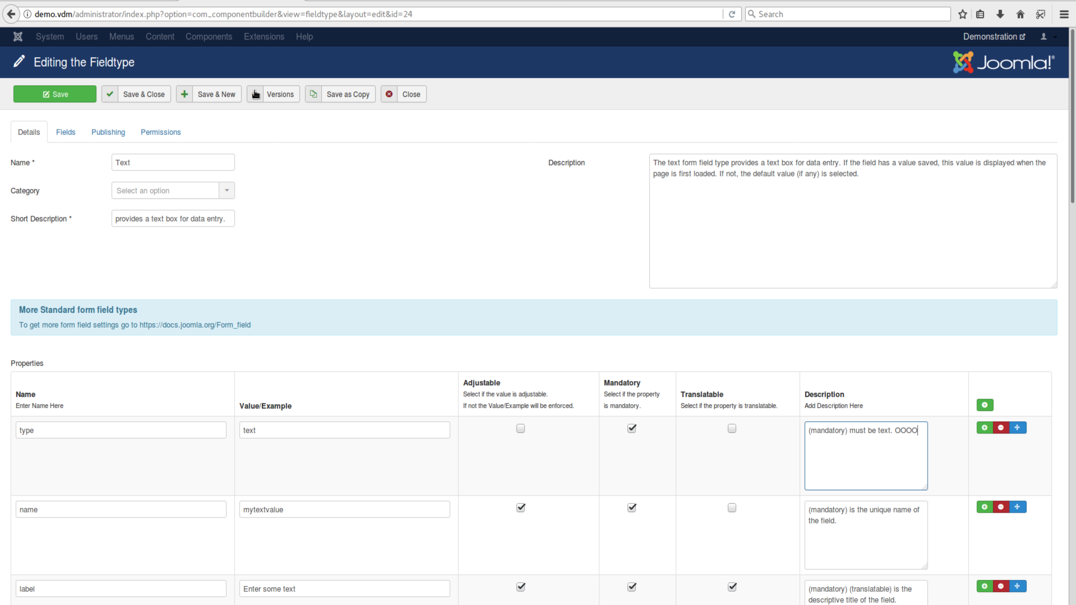
pyautogui.click(145, 102)
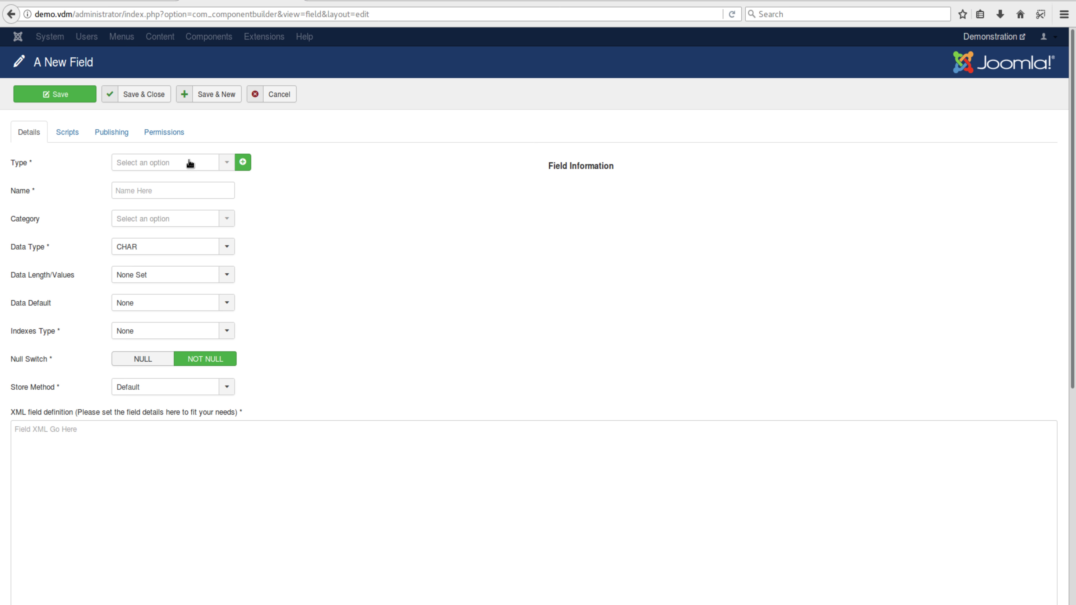
# Choose Text as the type of the blank new field
pyautogui.click(188, 163)
pyautogui.scroll(-2, 153, 262)
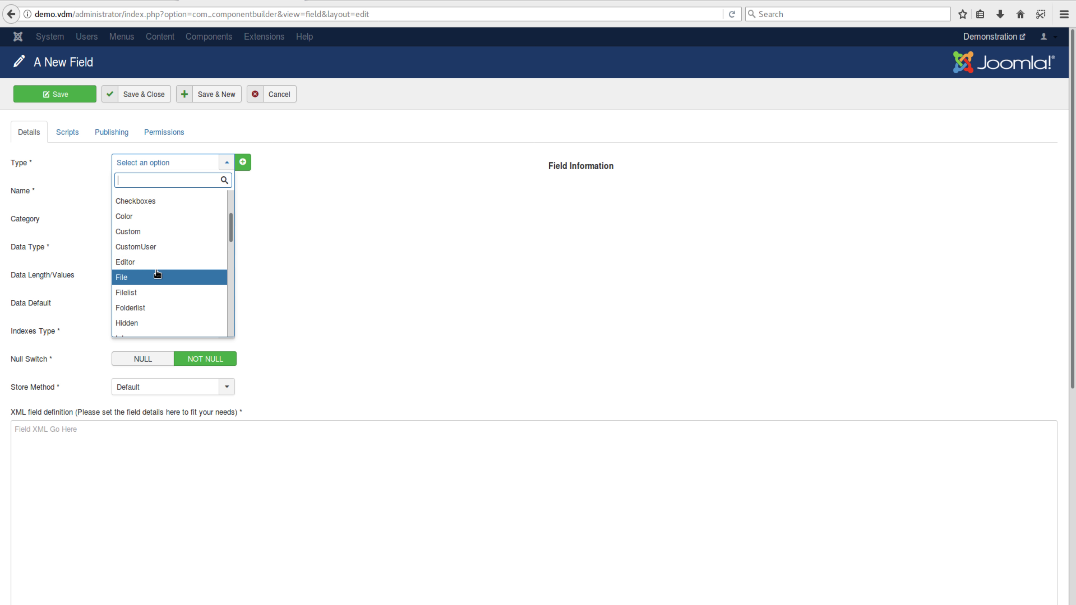
pyautogui.scroll(-2, 153, 275)
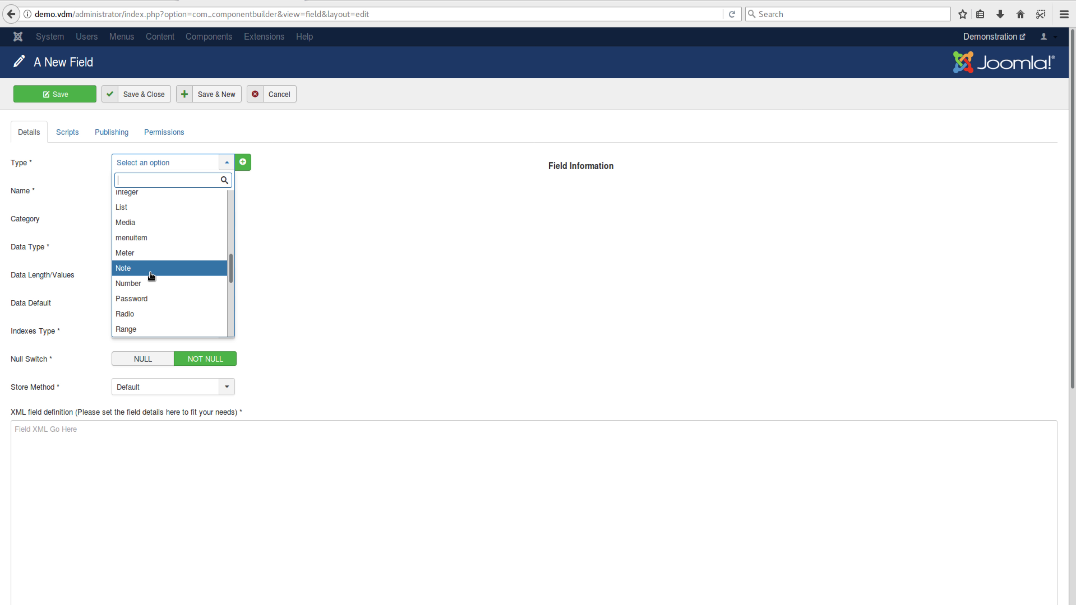
pyautogui.scroll(-1, 149, 277)
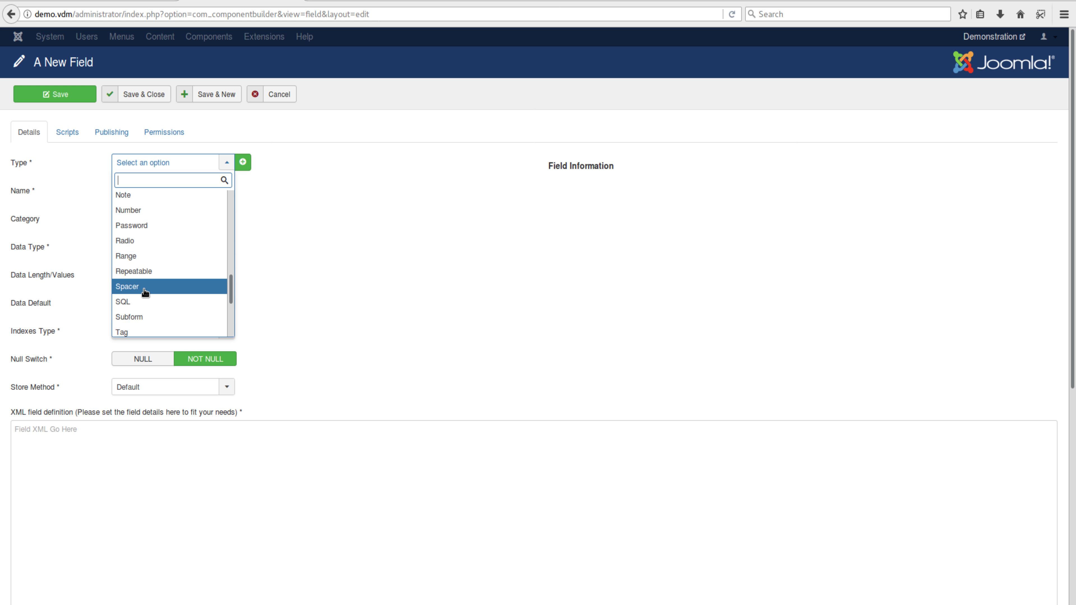
pyautogui.scroll(-2, 144, 290)
pyautogui.click(127, 288)
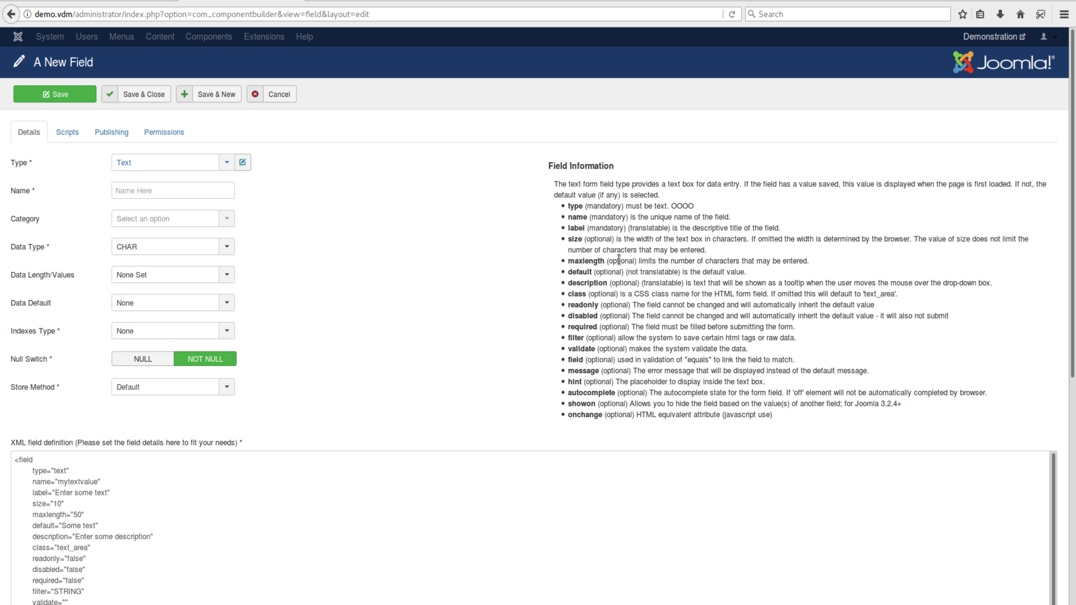
# Check the edited type description in Field Information, highlighting "OOOO" and the whole information block
pyautogui.moveTo(674, 205); pyautogui.dragTo(698, 202)
pyautogui.click(402, 322)
pyautogui.moveTo(544, 166); pyautogui.dragTo(506, 188)
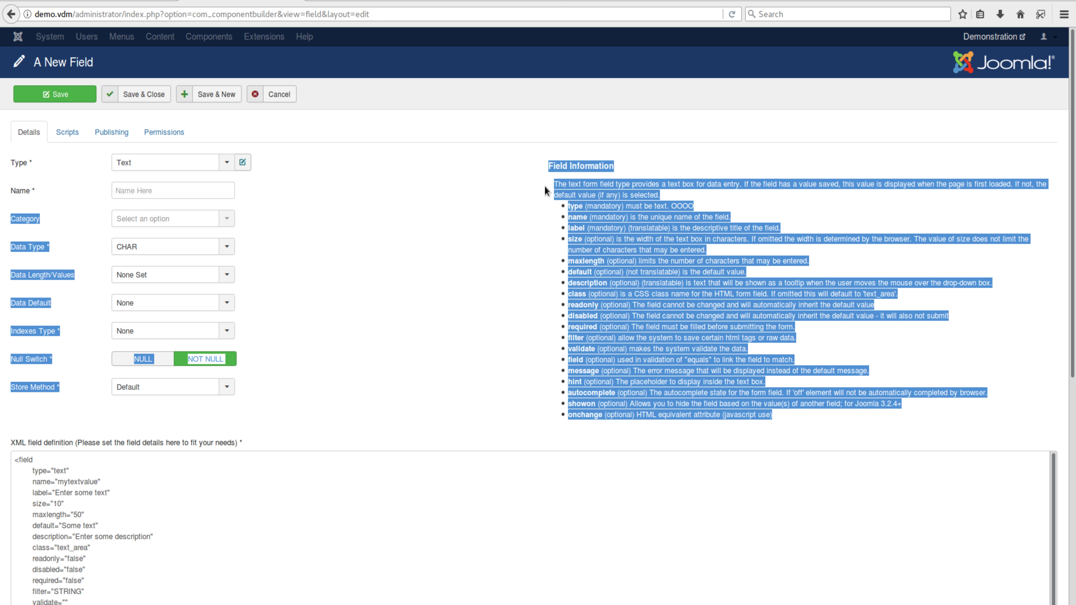
# Examine the new Text field's XML field definition, highlighting the label value, and compare it with the Field Information
pyautogui.click(479, 271)
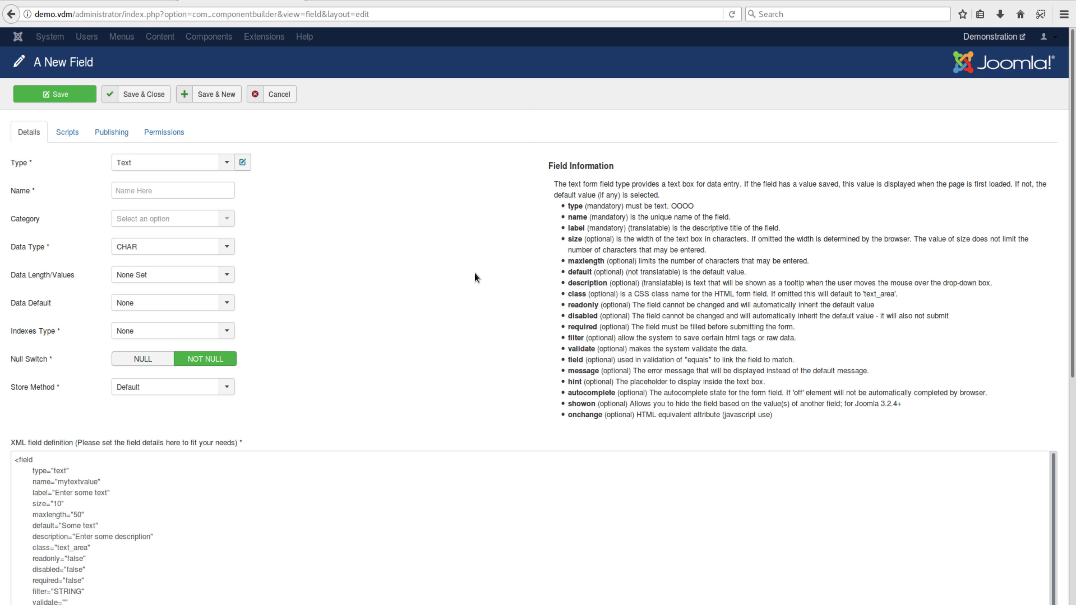
pyautogui.scroll(-5, 372, 305)
pyautogui.scroll(-5, 109, 474)
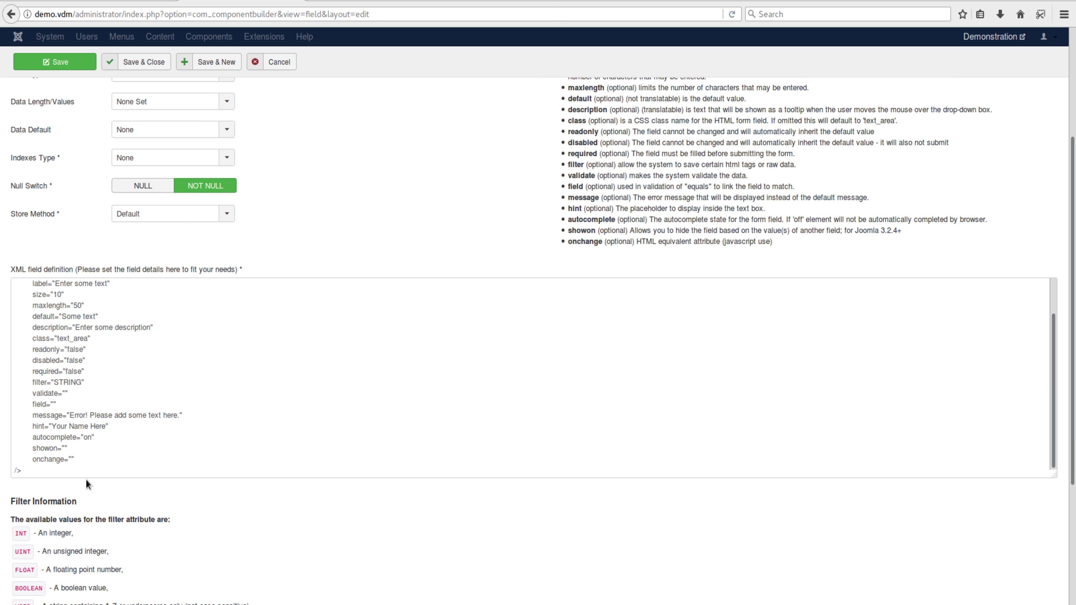
pyautogui.scroll(1, 94, 432)
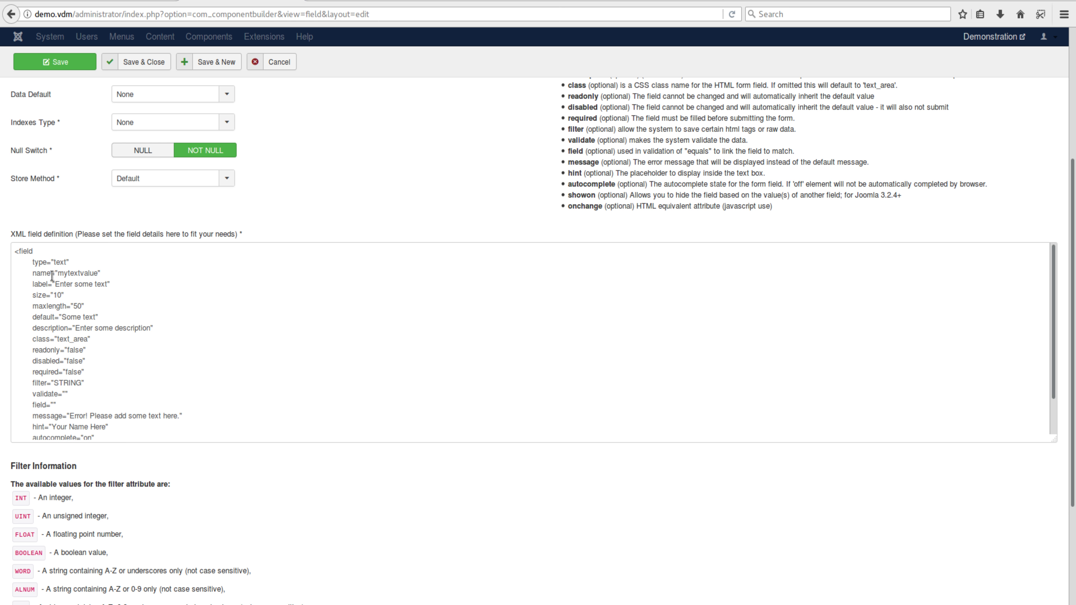
pyautogui.moveTo(58, 273)
pyautogui.mouseDown()
pyautogui.moveTo(95, 274)
pyautogui.moveTo(32, 285)
pyautogui.moveTo(60, 284)
pyautogui.mouseUp()
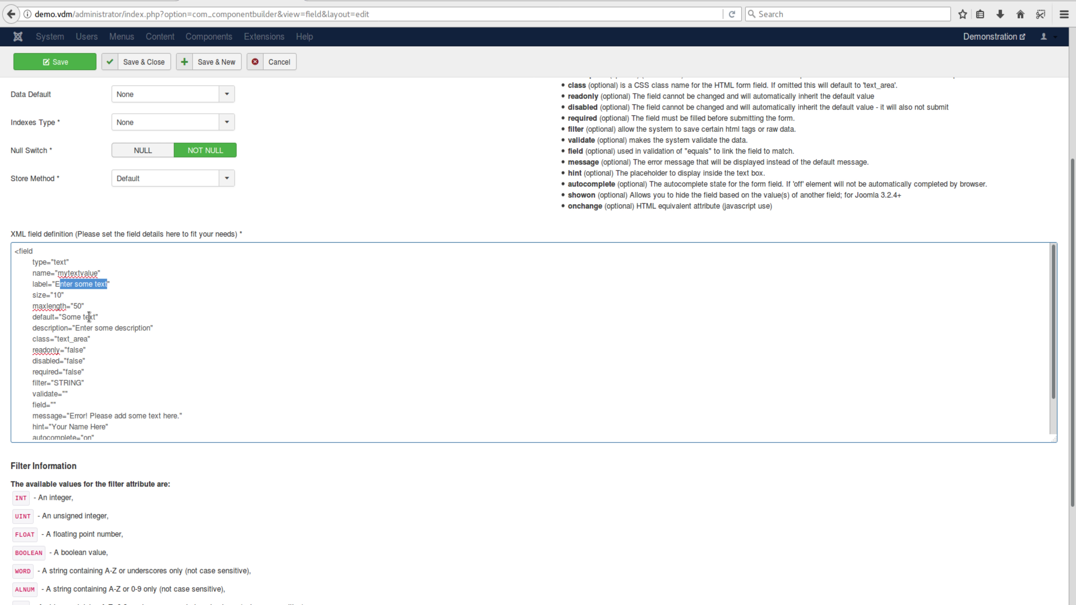
pyautogui.scroll(5, 396, 315)
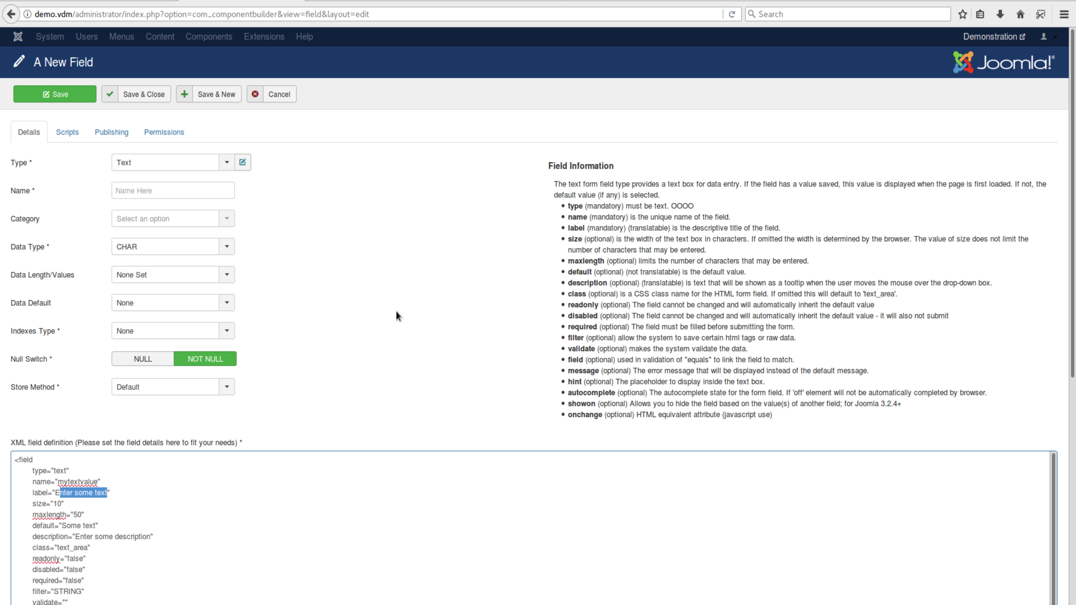
pyautogui.scroll(-2, 397, 316)
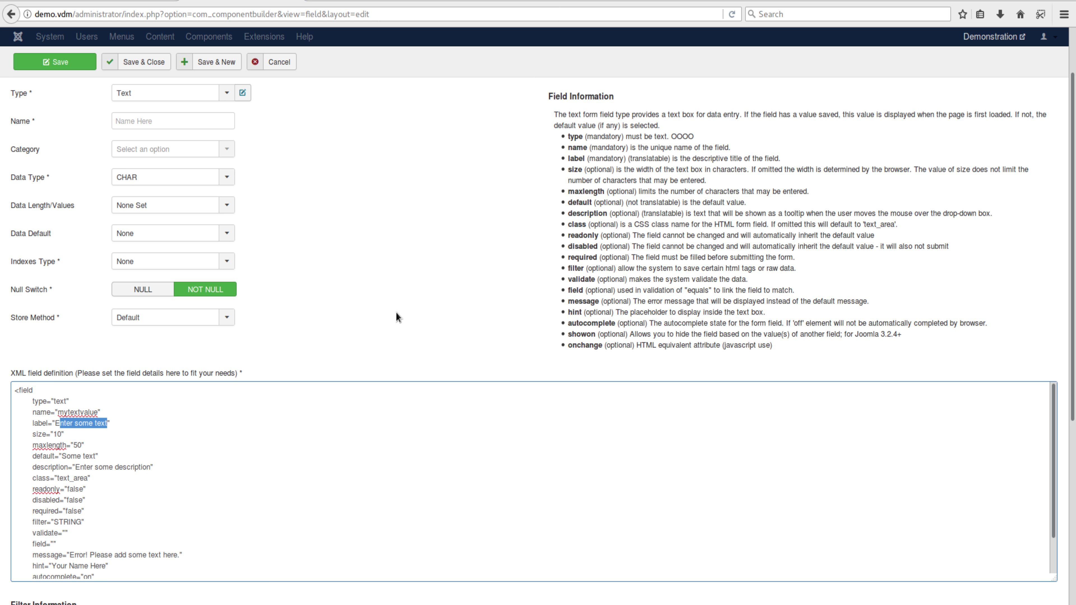
pyautogui.scroll(3, 397, 312)
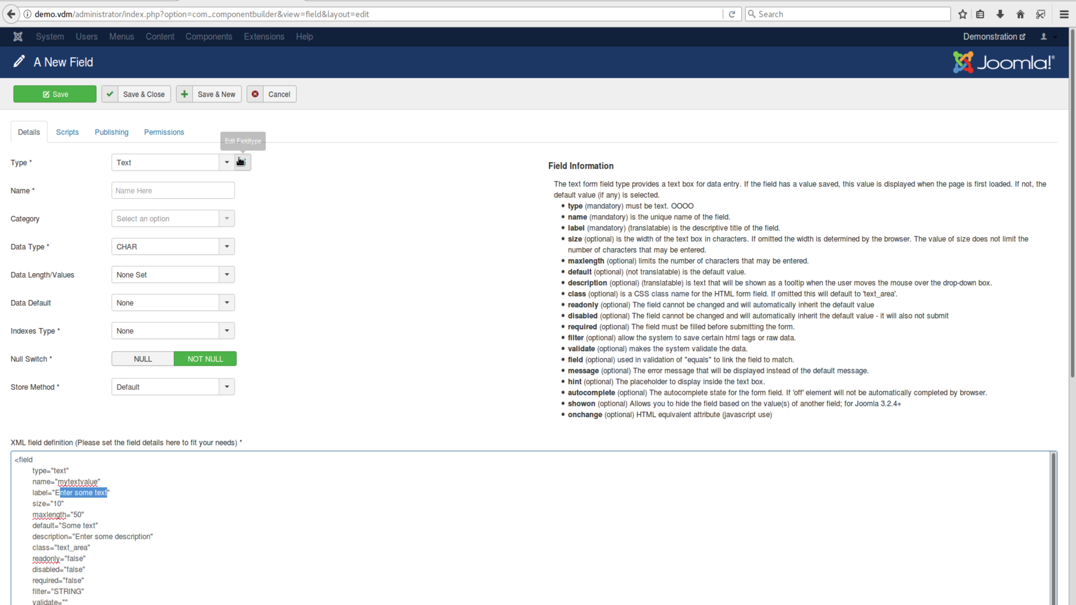
# Cancel the unsaved new field and open the Text fieldtype for editing
pyautogui.click(276, 100)
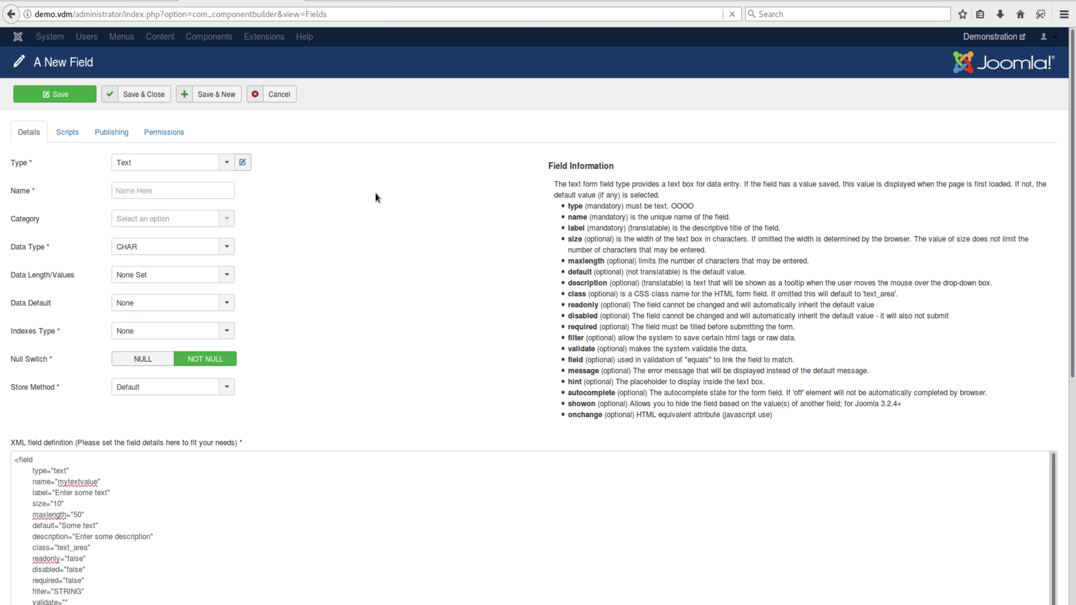
pyautogui.click(35, 327)
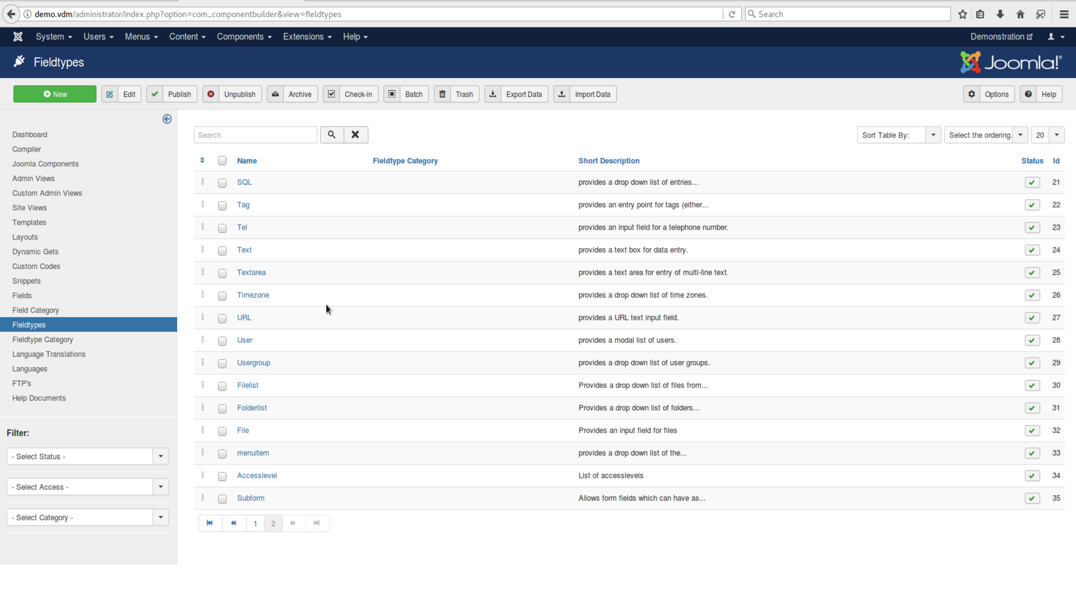
pyautogui.click(244, 250)
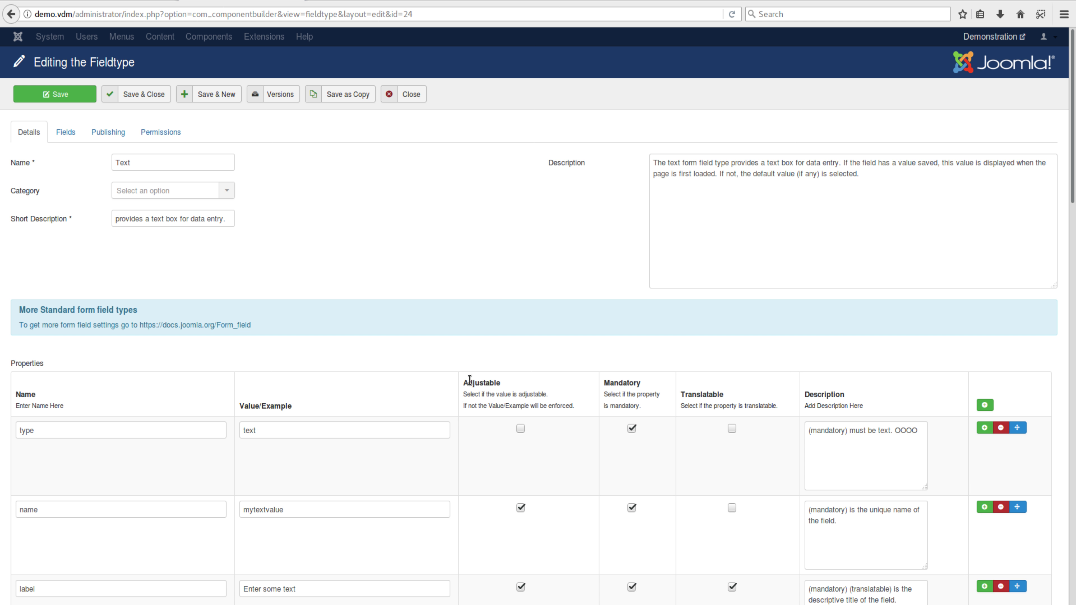
# Add two blank property rows below onchange in the Text fieldtype and remove both again
pyautogui.scroll(-20, 524, 355)
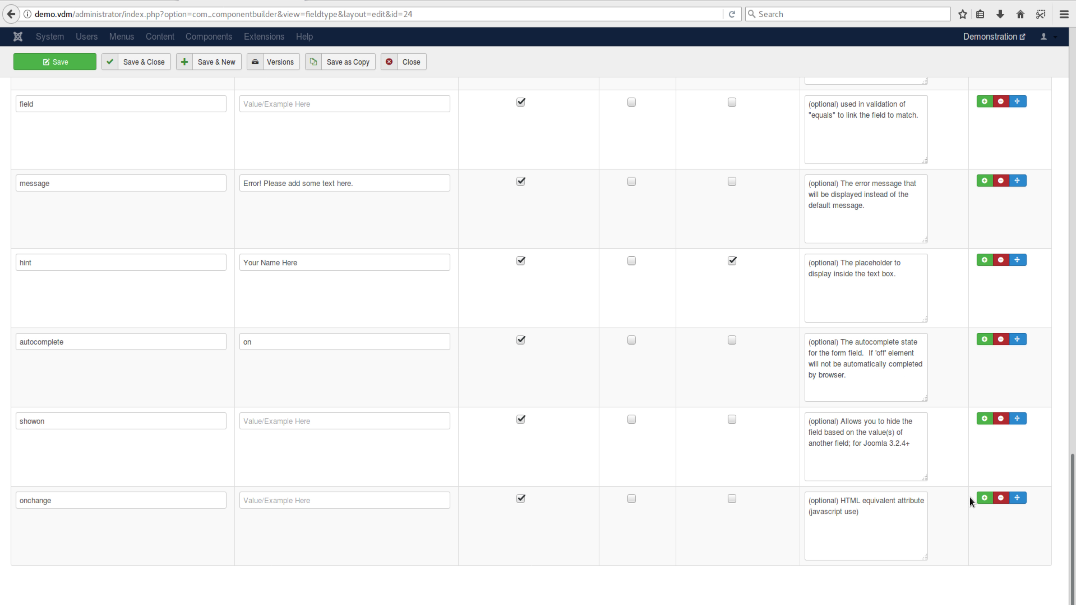
pyautogui.click(982, 498)
pyautogui.scroll(-2, 970, 533)
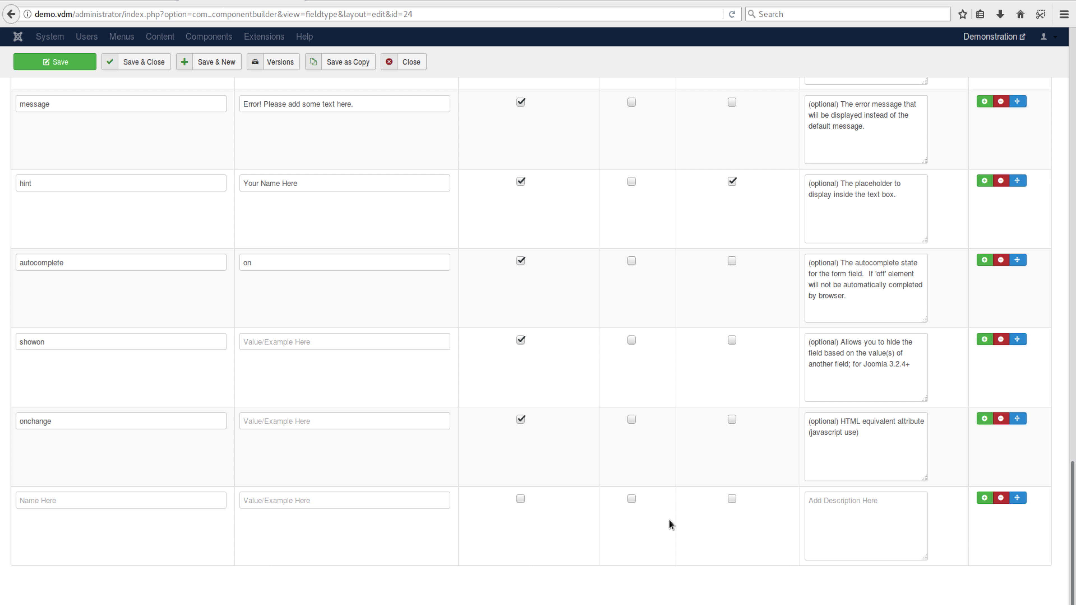
pyautogui.click(985, 500)
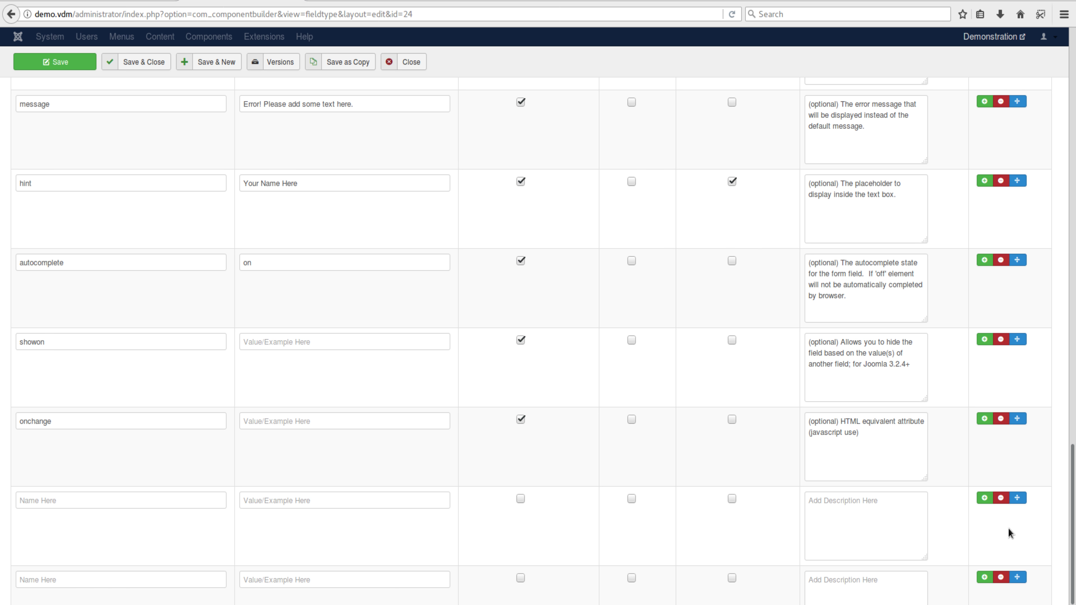
pyautogui.click(999, 499)
pyautogui.click(999, 499)
pyautogui.scroll(20, 974, 521)
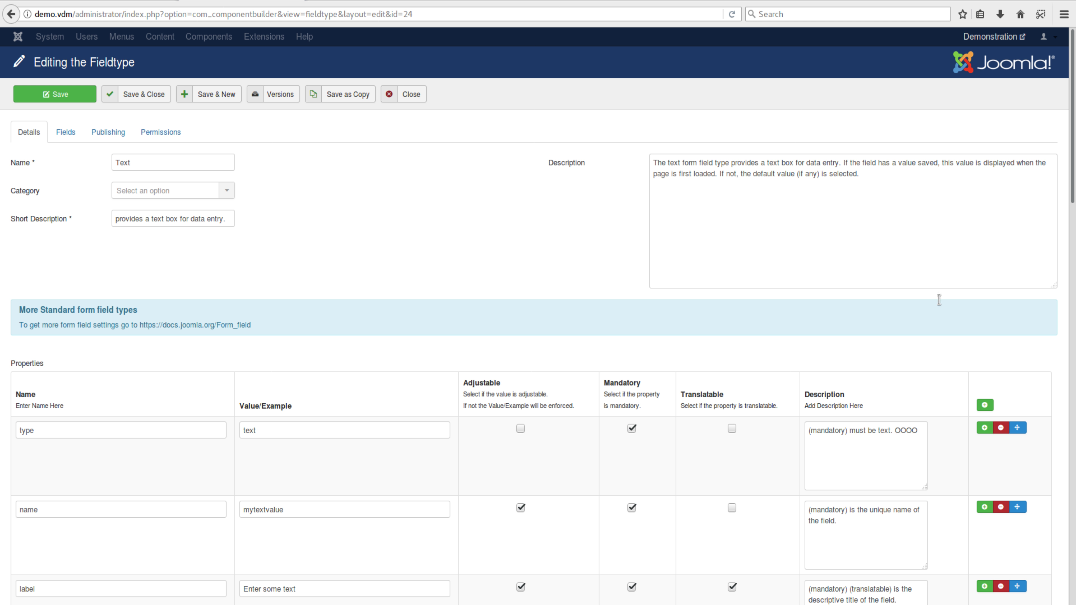
# Remove "OOOO" from the type property's description in the Text fieldtype, and save and close it
pyautogui.click(920, 430)
pyautogui.press('BackSpace')
pyautogui.press('BackSpace')
pyautogui.press('BackSpace')
pyautogui.press('BackSpace')
pyautogui.press('BackSpace')
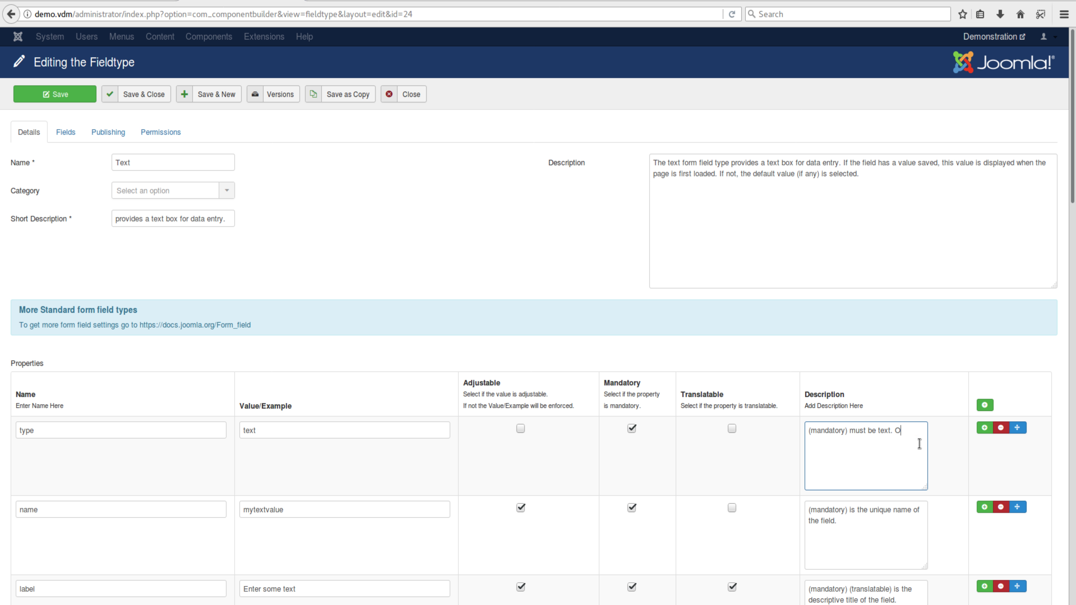
pyautogui.click(392, 274)
pyautogui.scroll(-4, 406, 313)
pyautogui.scroll(-20, 458, 374)
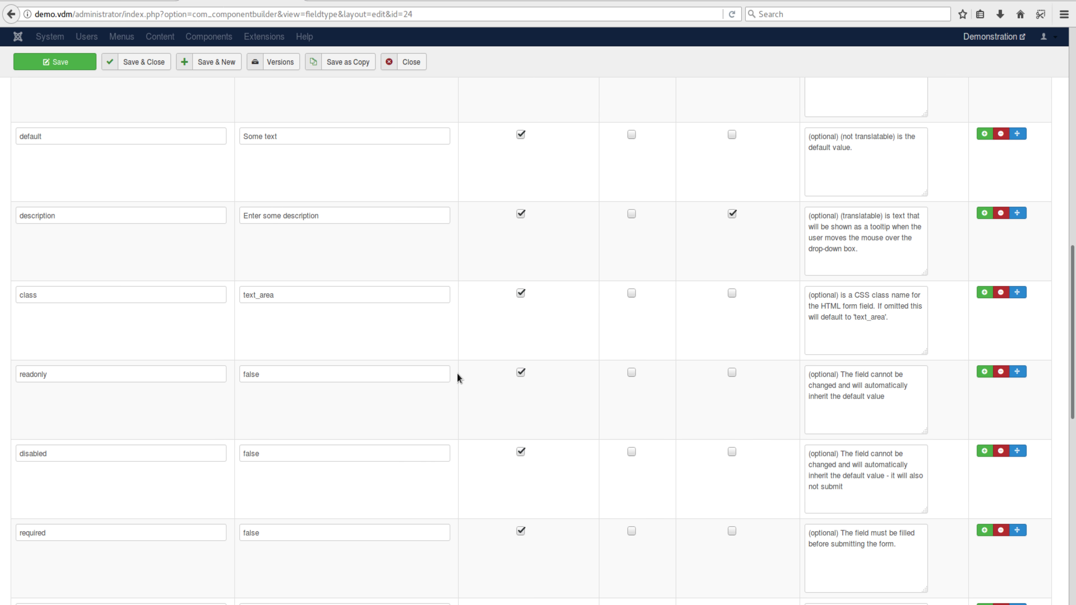
pyautogui.scroll(20, 458, 374)
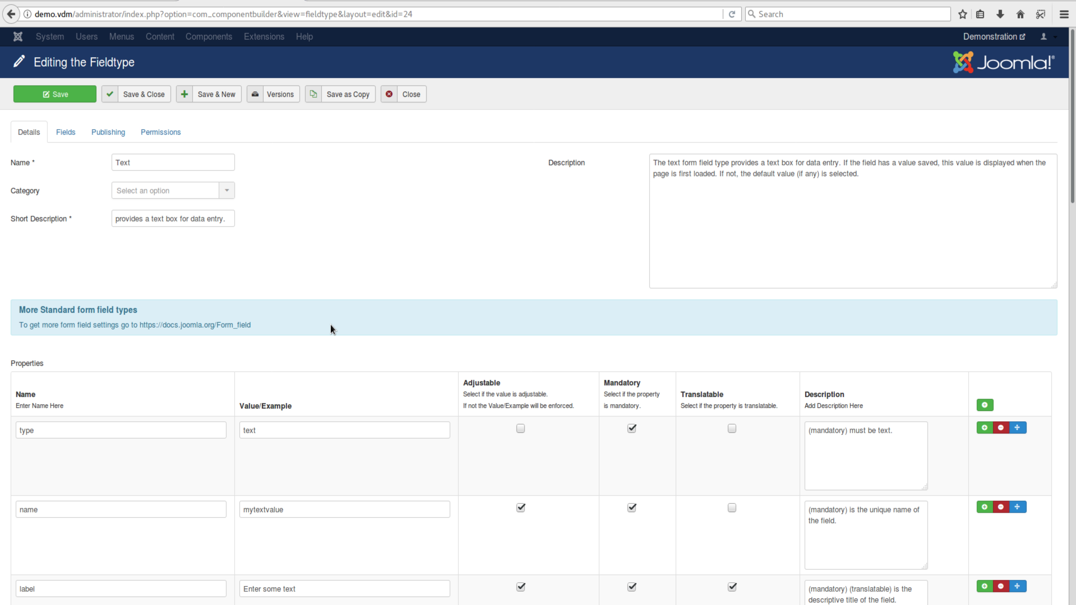
pyautogui.click(144, 97)
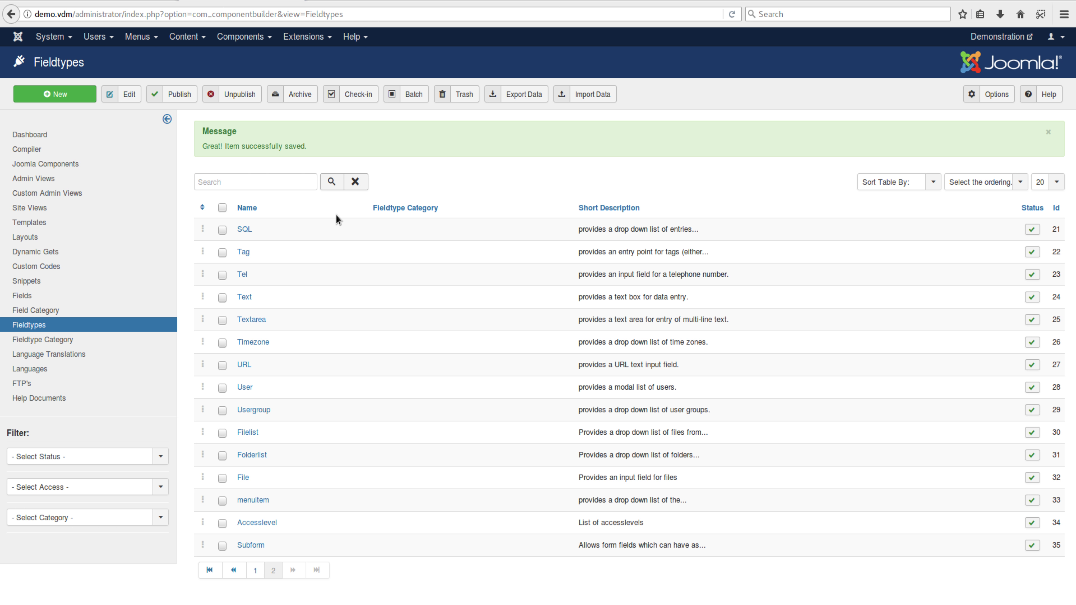
# Create a new field of type Text and name it "Greetings"
pyautogui.click(44, 296)
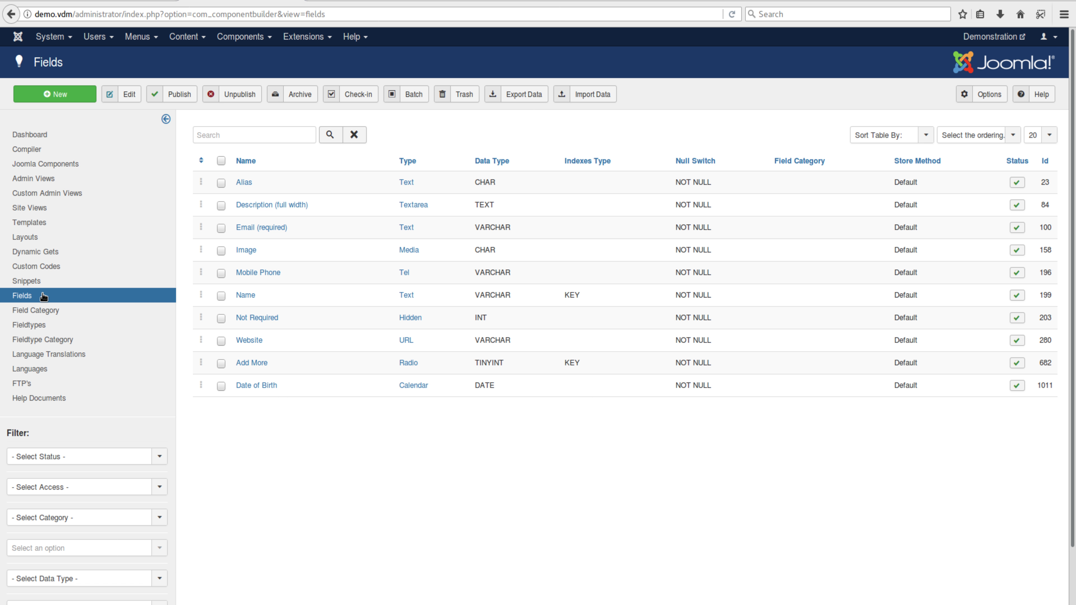
pyautogui.click(69, 95)
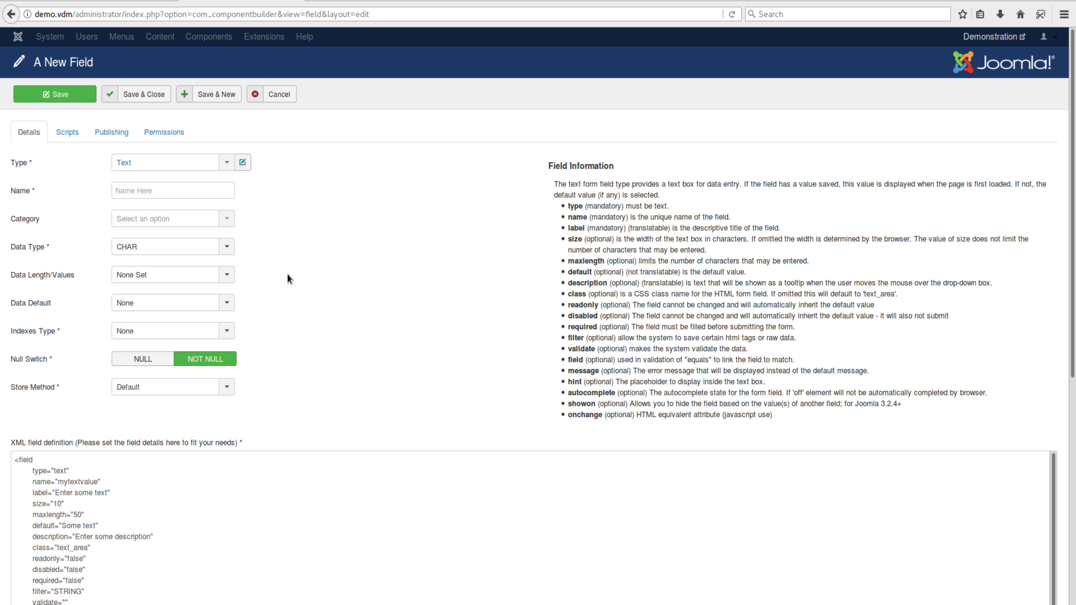
pyautogui.click(143, 188)
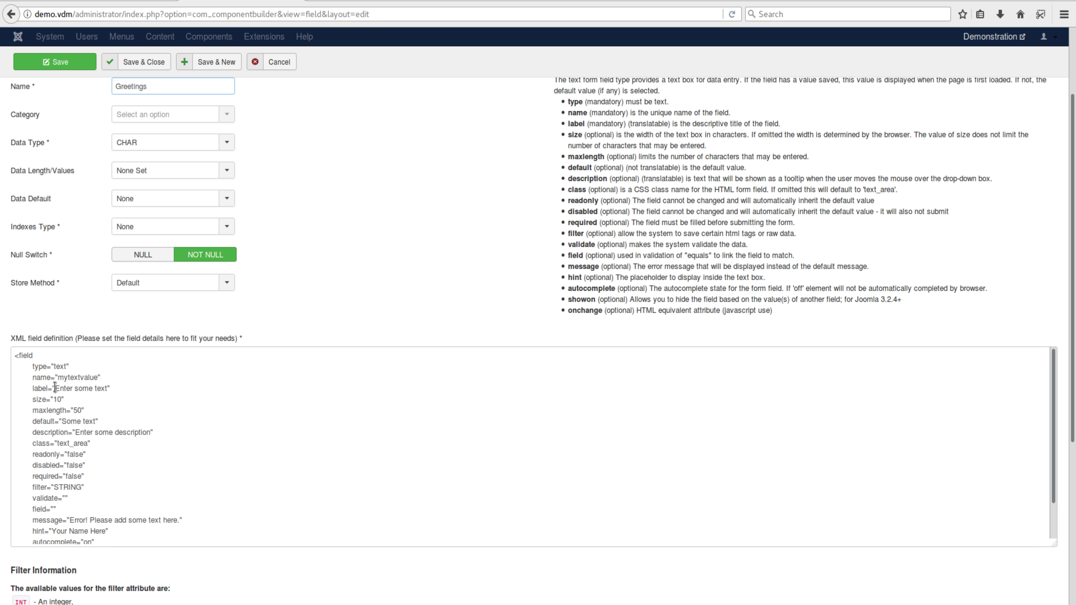
# Set the label to "Greetings" and the name to "greeting" in the XML field definition
pyautogui.moveTo(55, 389); pyautogui.dragTo(109, 390)
pyautogui.write('Greetings')
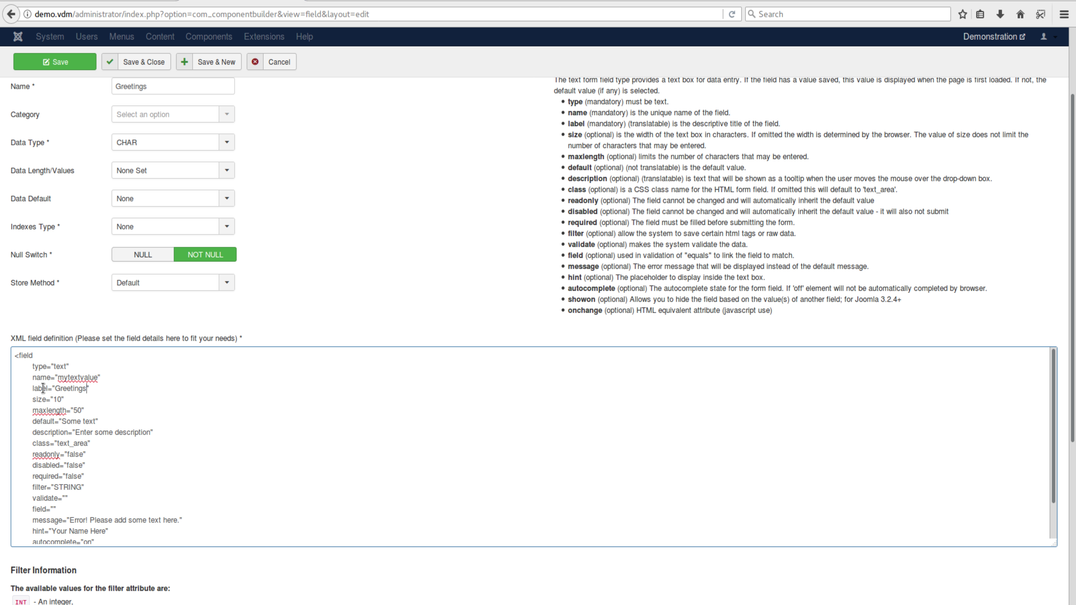
pyautogui.doubleClick(34, 389)
pyautogui.doubleClick(65, 378)
pyautogui.write('greeting')
pyautogui.click(122, 397)
pyautogui.scroll(-2, 165, 437)
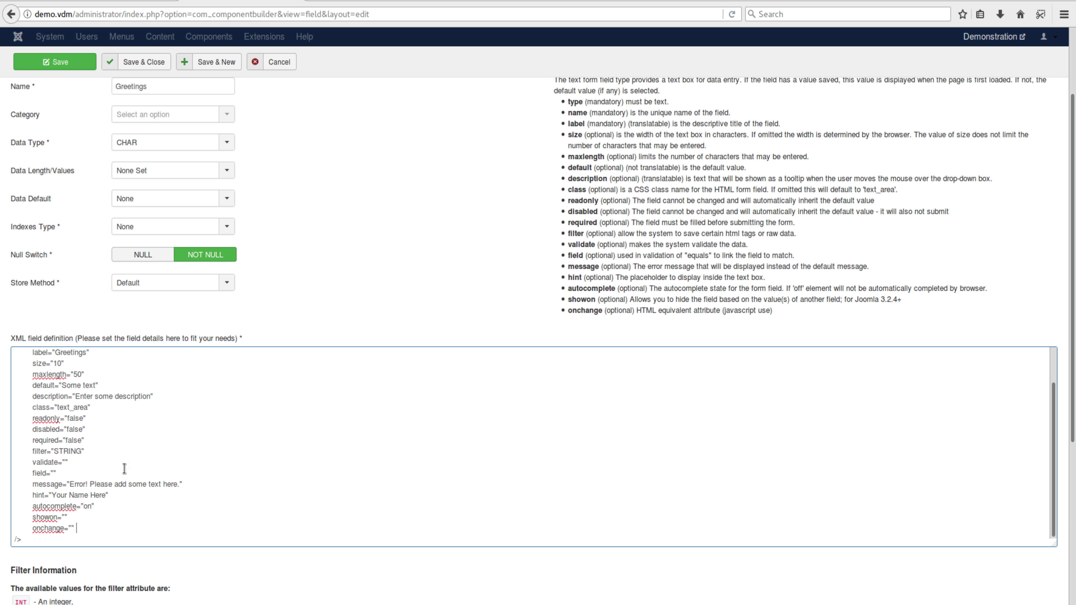
# Set the hint to "Add greeting here." and the description to "Add greetings here" in the XML field definition
pyautogui.moveTo(107, 495); pyautogui.dragTo(51, 496)
pyautogui.write('Add greeting here.')
pyautogui.scroll(2, 117, 424)
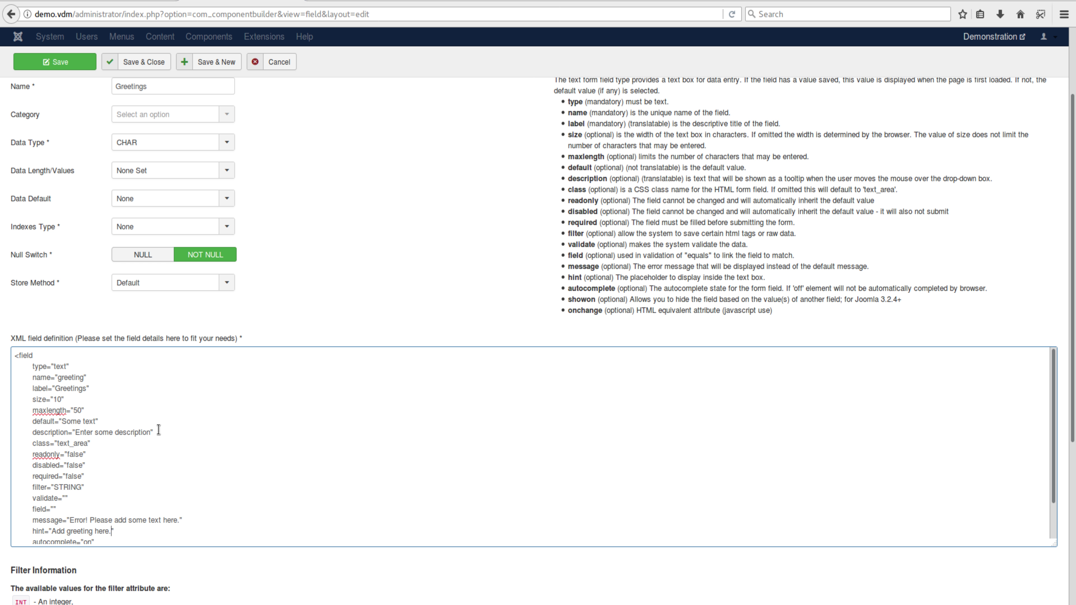
pyautogui.moveTo(150, 433); pyautogui.dragTo(76, 433)
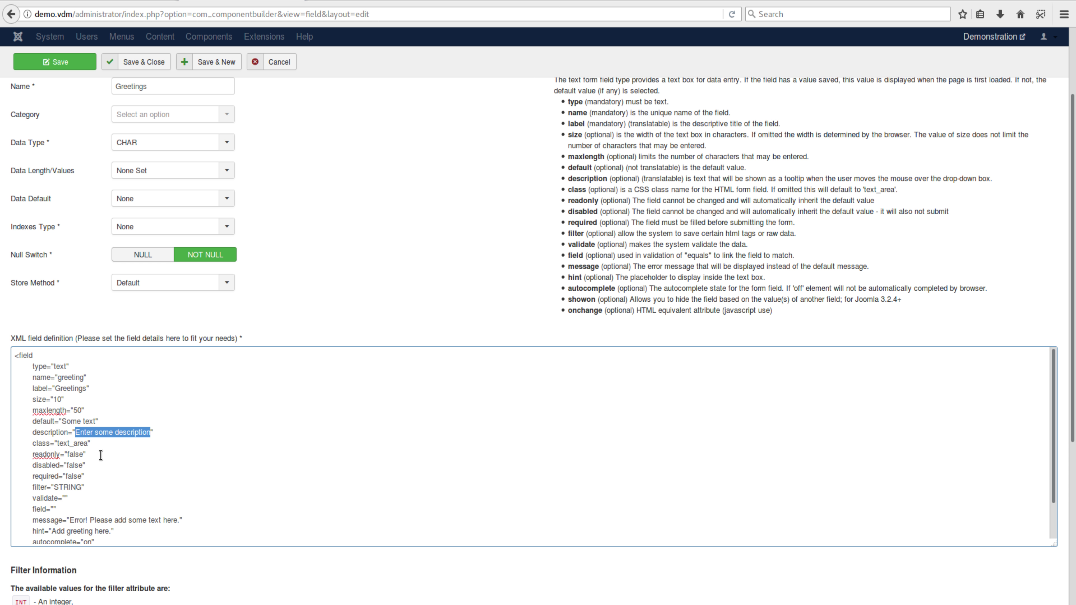
pyautogui.write('Add greetings here')
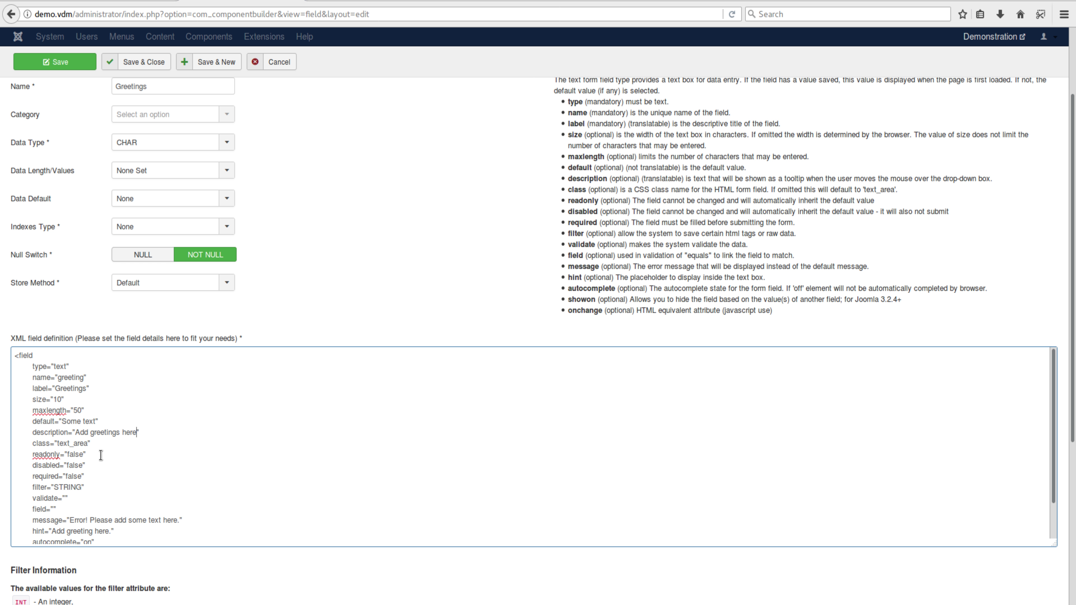
# Clear the default attribute's value in the XML field definition
pyautogui.moveTo(96, 421); pyautogui.dragTo(62, 421)
pyautogui.press('BackSpace')
pyautogui.click(129, 417)
# Set the Greetings field's data type to VARCHAR and its data length to 255
pyautogui.scroll(3, 134, 406)
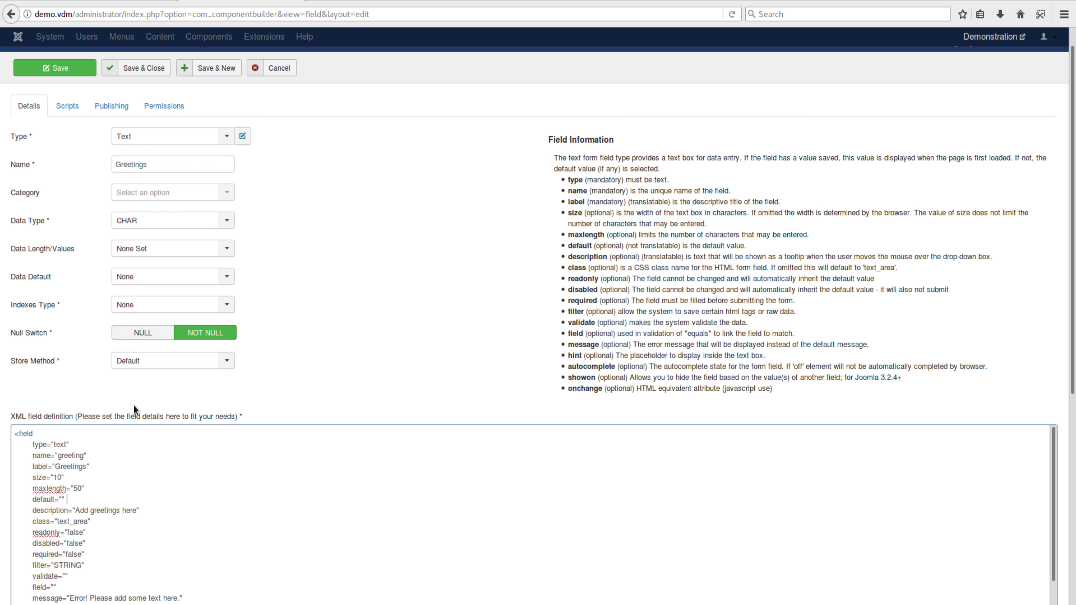
pyautogui.scroll(1, 134, 405)
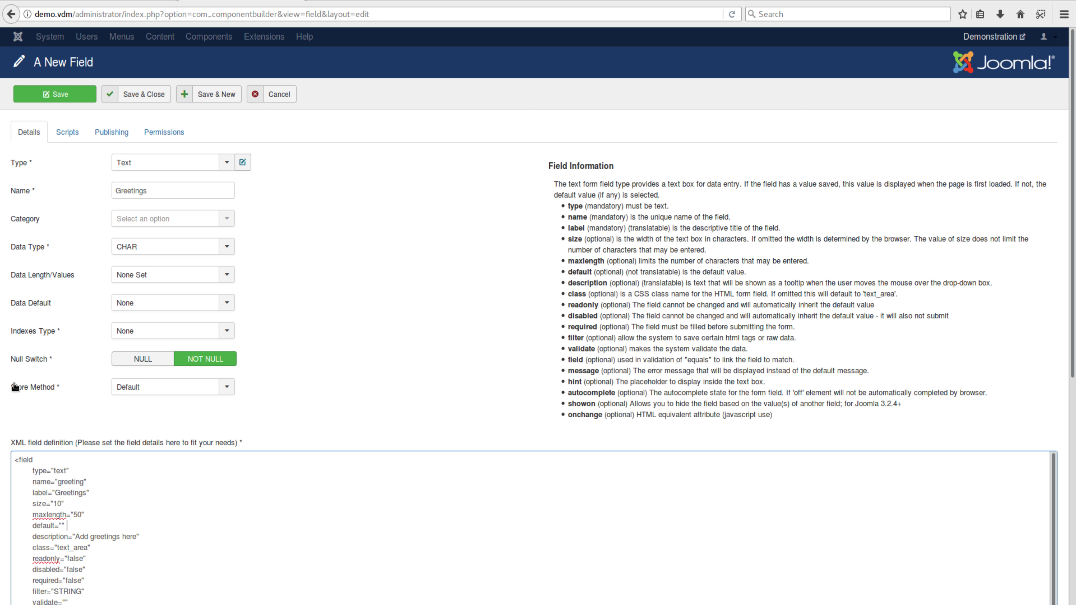
pyautogui.click(202, 250)
pyautogui.click(155, 292)
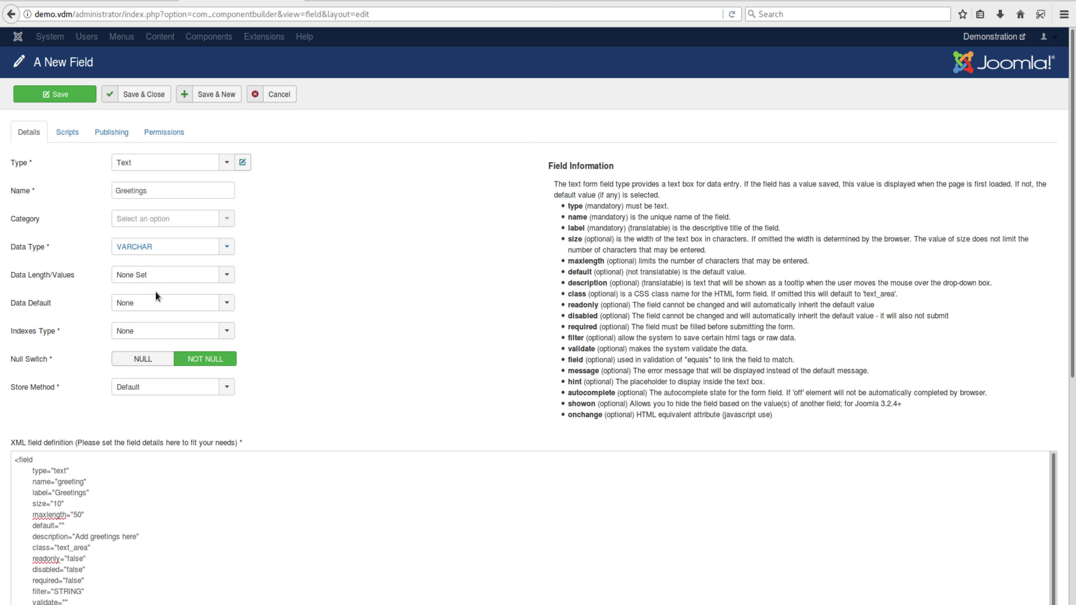
pyautogui.click(156, 275)
pyautogui.scroll(-3, 146, 361)
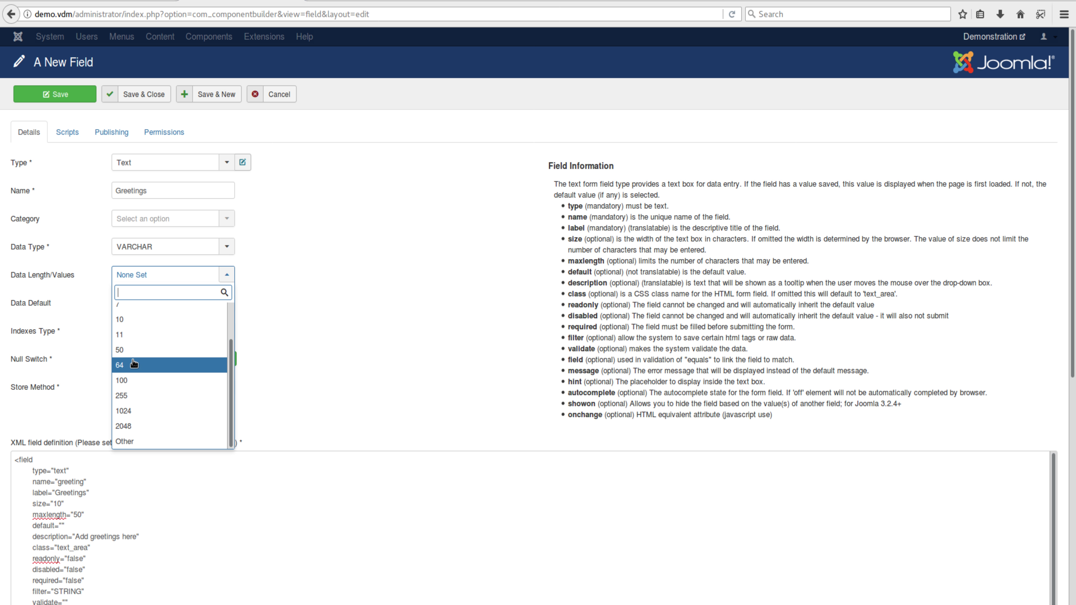
pyautogui.click(123, 396)
# Look through the Data Default and Indexes Type options, leaving both at None
pyautogui.click(165, 302)
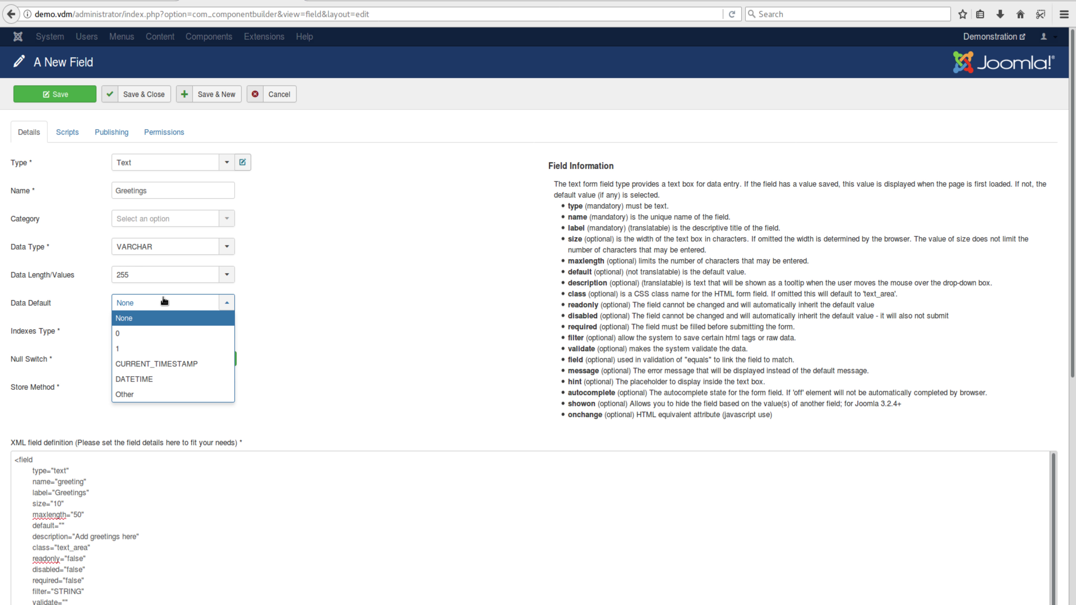
pyautogui.click(166, 303)
pyautogui.click(167, 327)
pyautogui.click(164, 326)
pyautogui.click(296, 318)
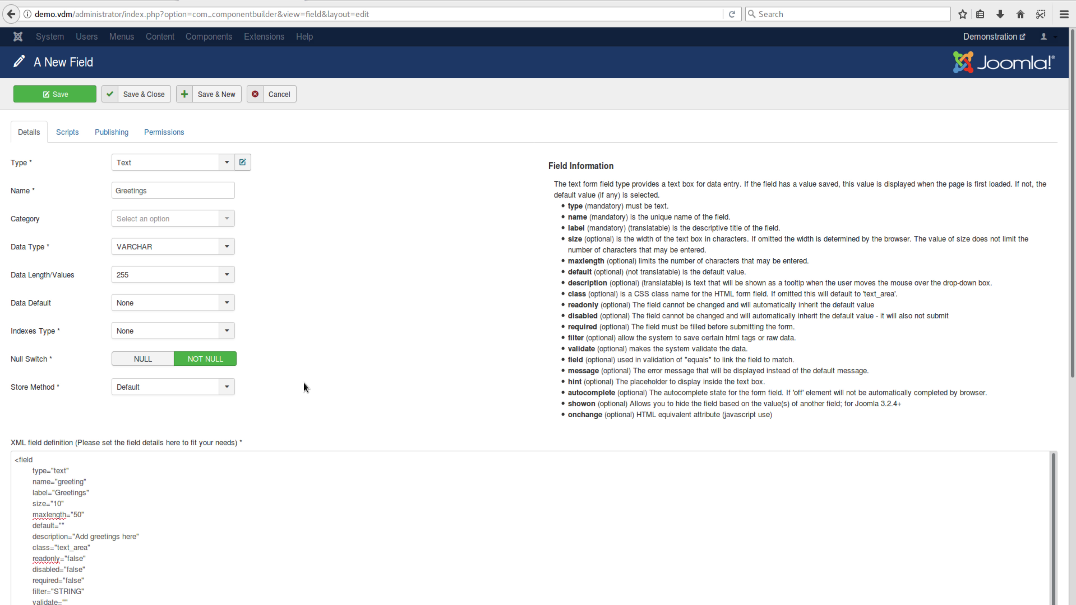
# Review the Greetings field's XML definition and settings, and save and close the field
pyautogui.scroll(-5, 339, 361)
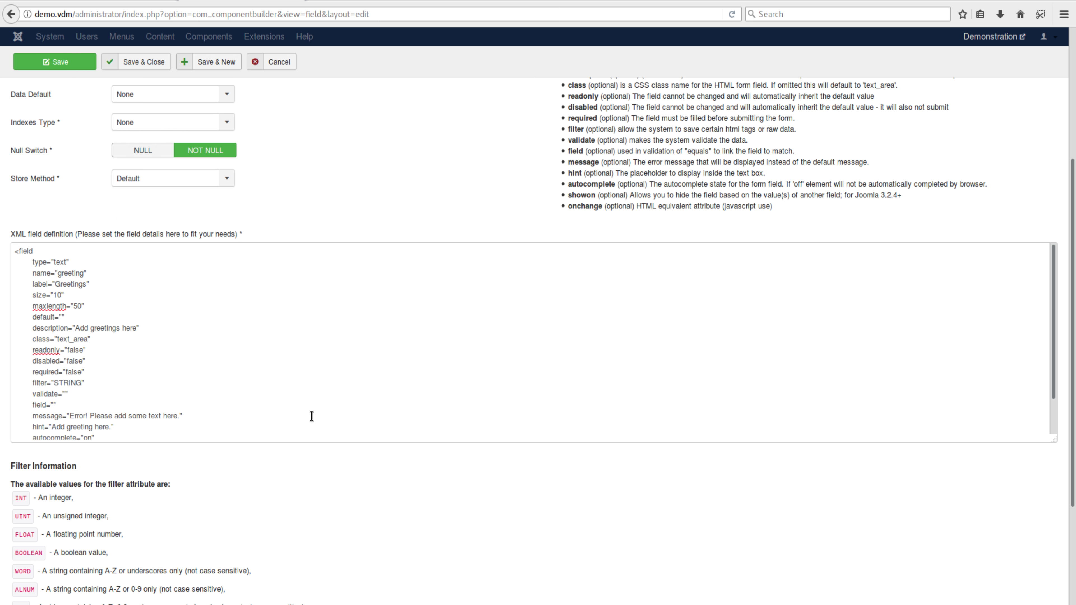
pyautogui.scroll(5, 311, 381)
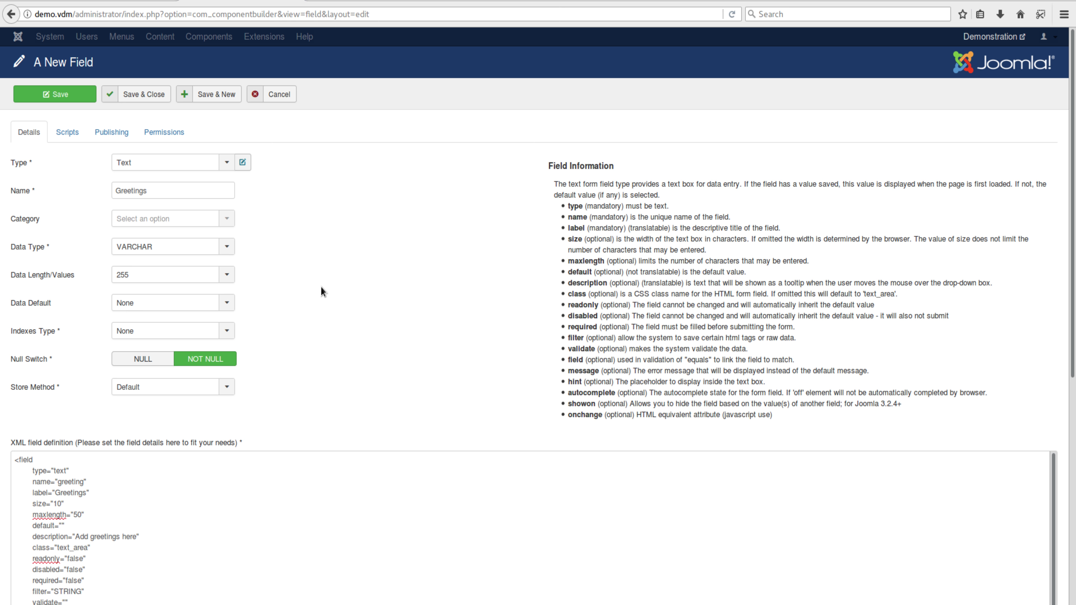
pyautogui.click(141, 96)
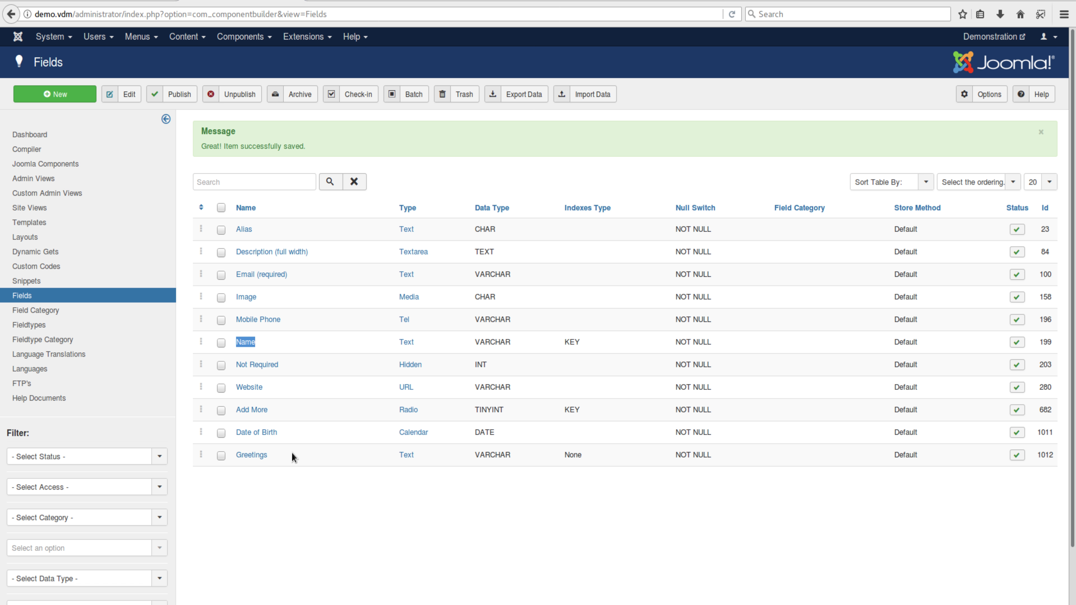
# Go to the admin views and save the new Greetings (first) view after checking its settings and details
pyautogui.click(41, 183)
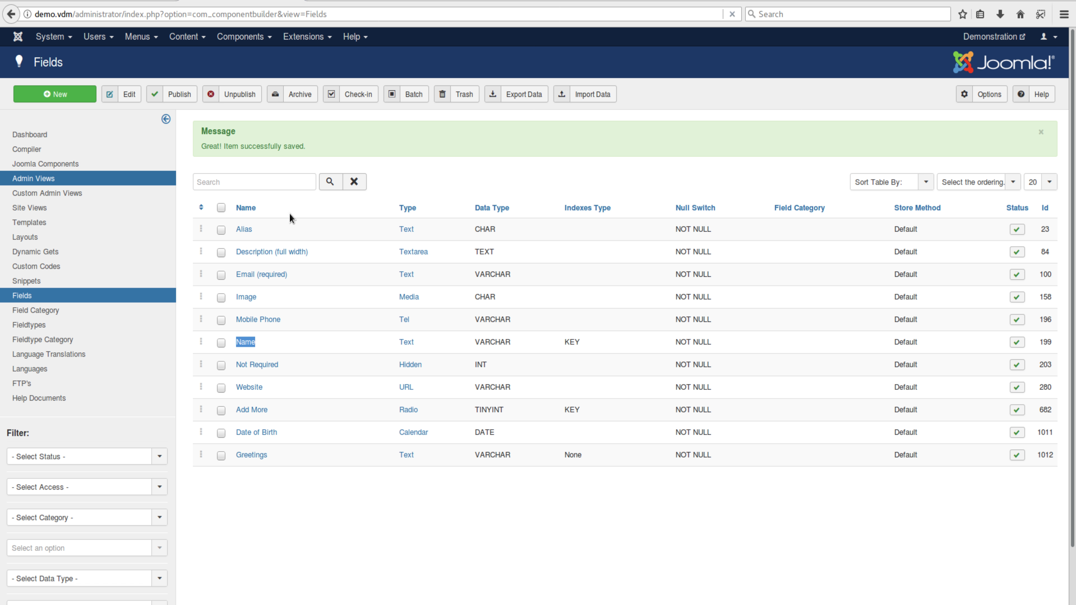
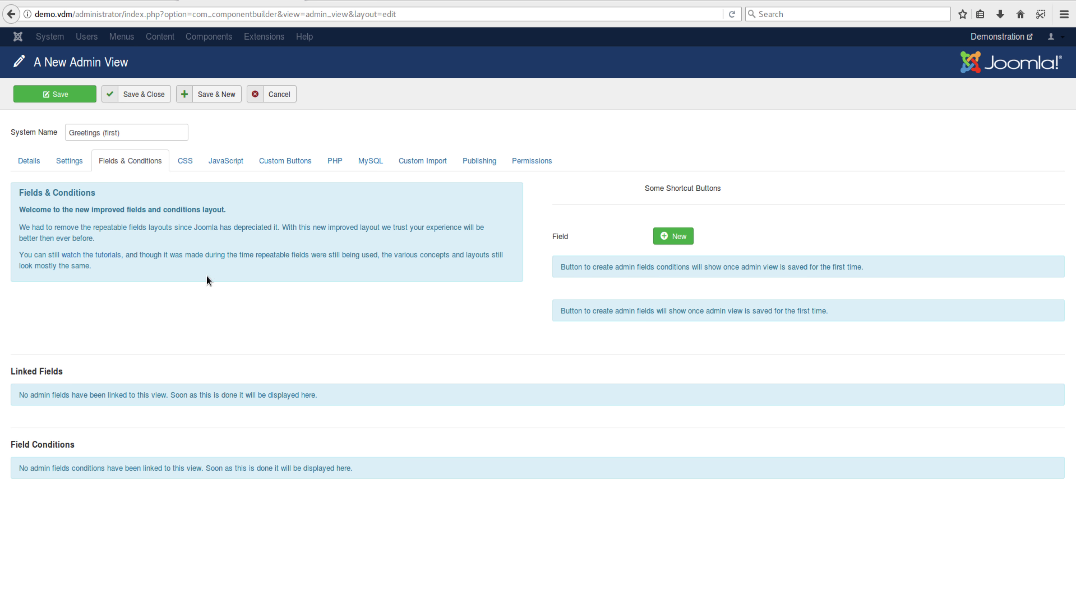
pyautogui.click(66, 166)
pyautogui.click(27, 166)
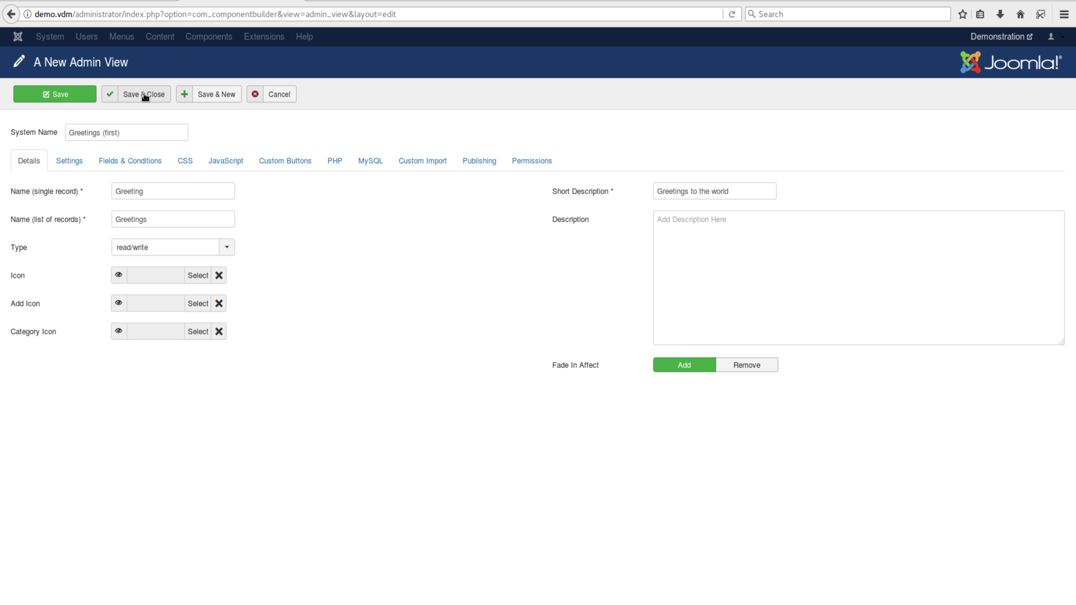
pyautogui.click(61, 93)
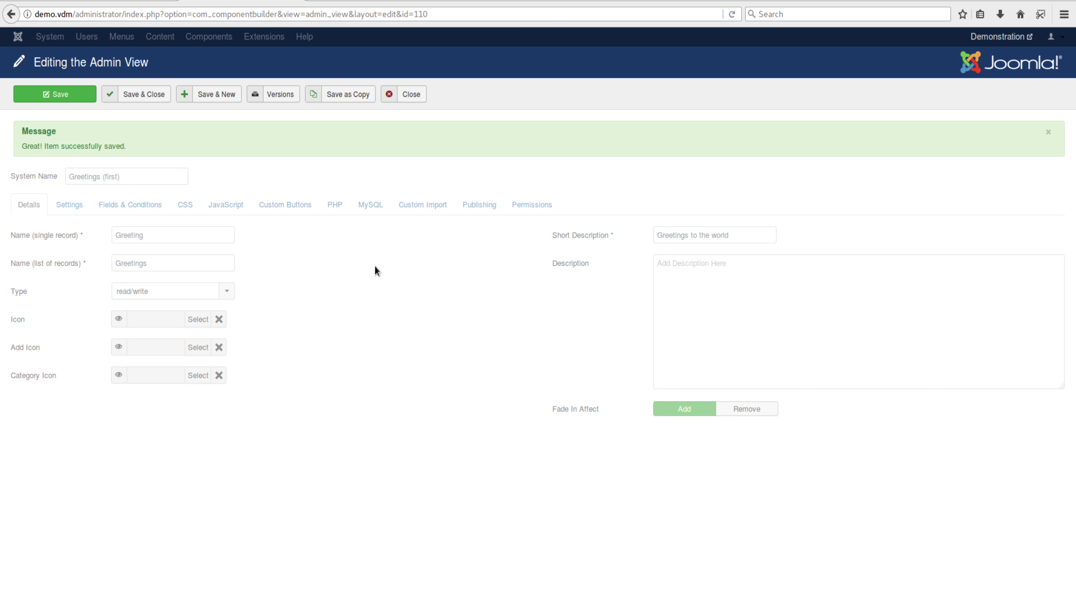
# Create the linked fields record for the Greetings (first) admin view and add the Name [Text] field to it
pyautogui.click(124, 204)
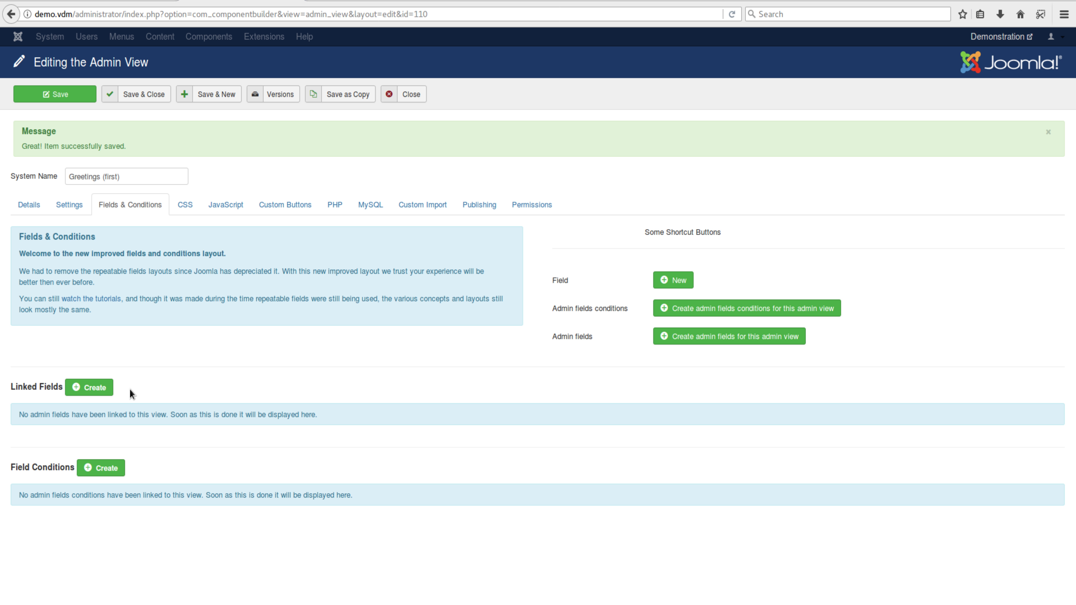
pyautogui.click(110, 388)
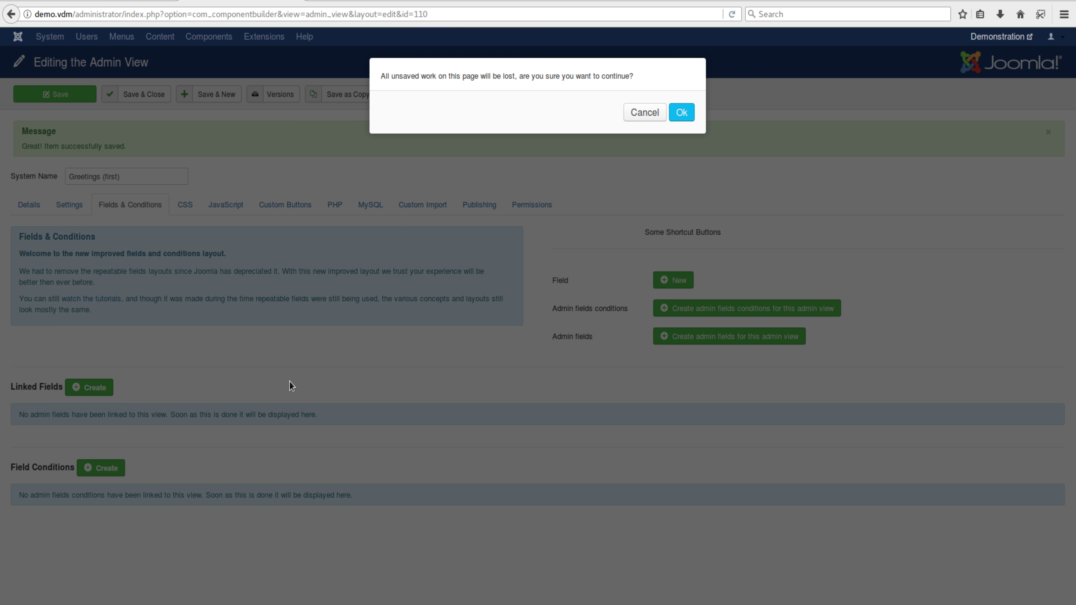
pyautogui.click(682, 112)
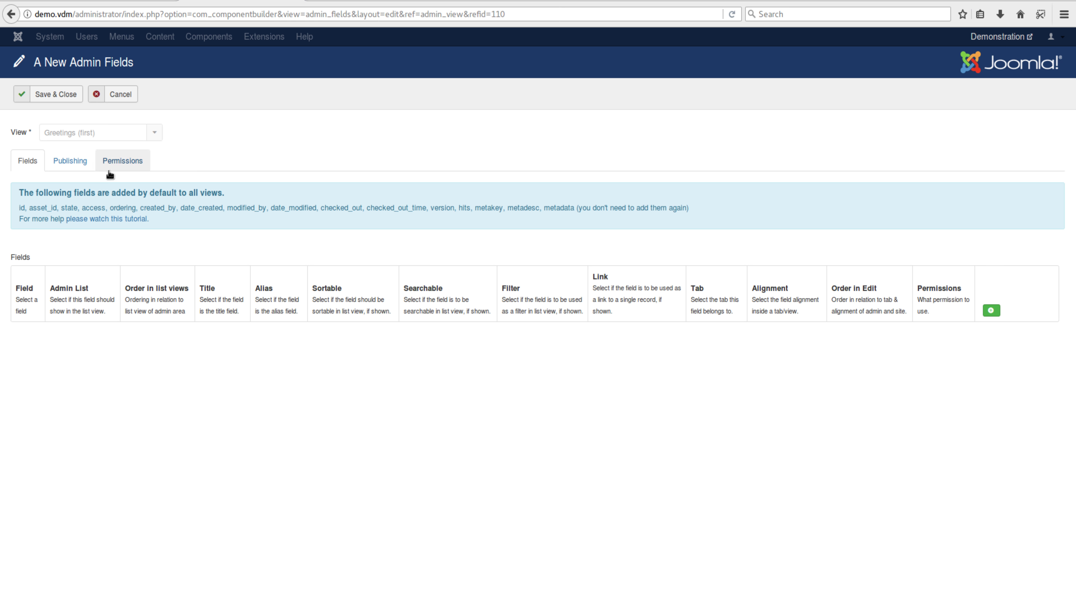
pyautogui.click(990, 312)
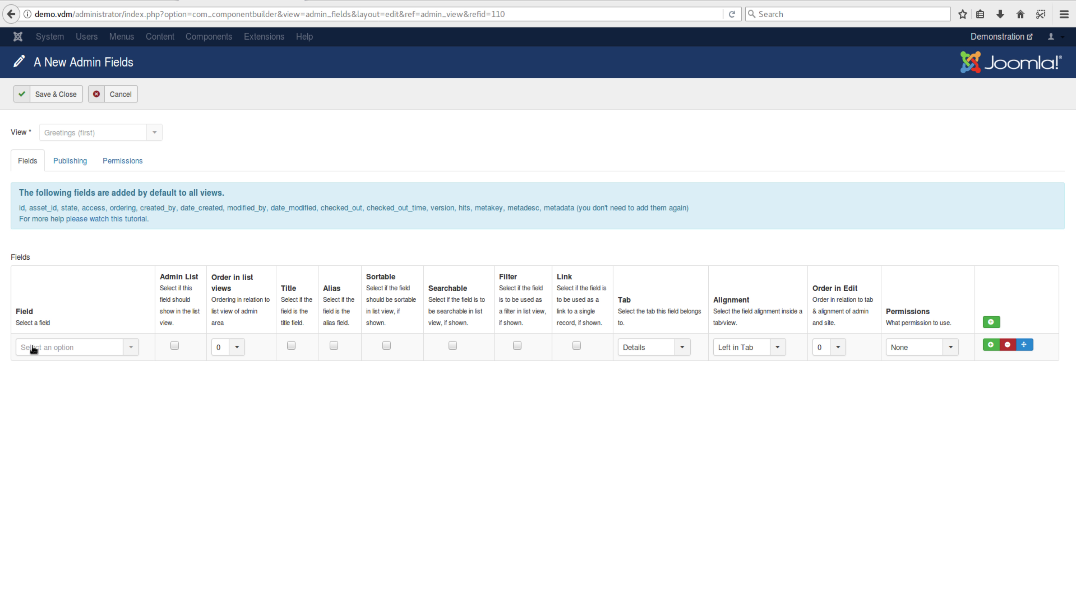
pyautogui.click(96, 354)
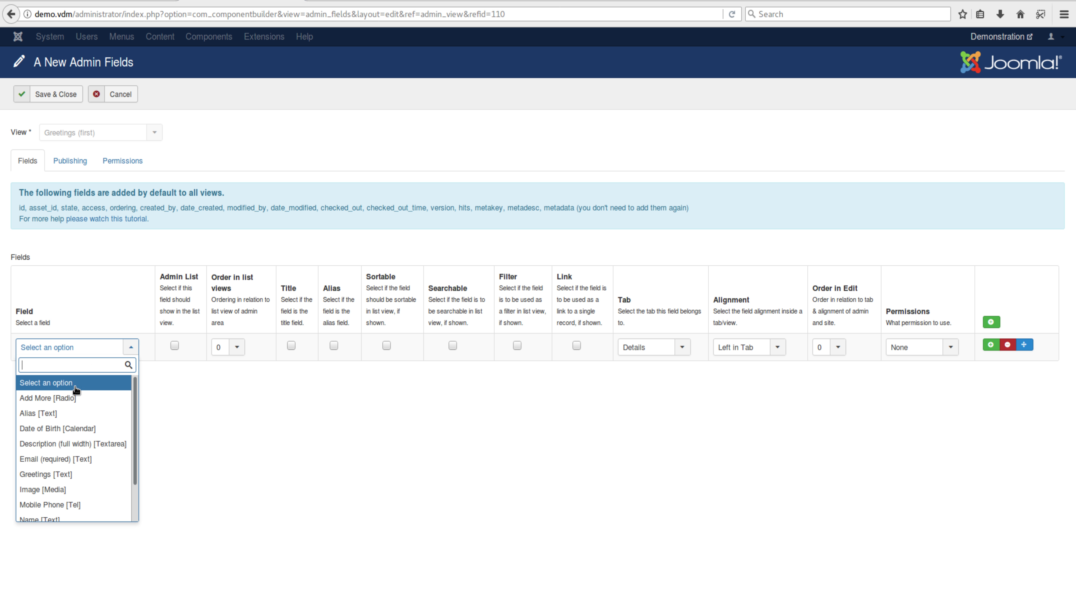
pyautogui.scroll(-2, 75, 416)
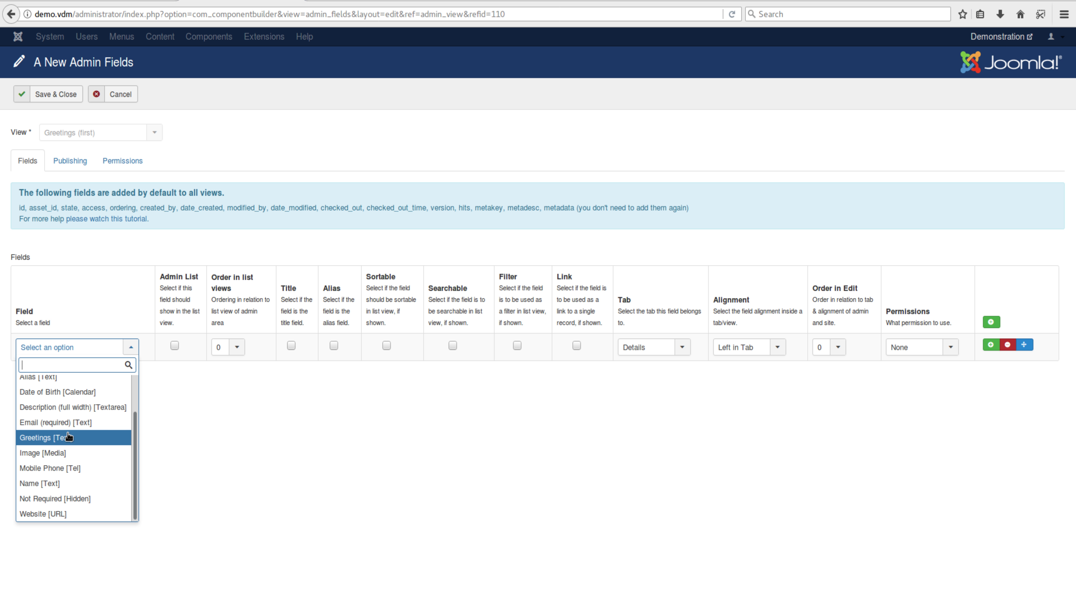
pyautogui.click(53, 485)
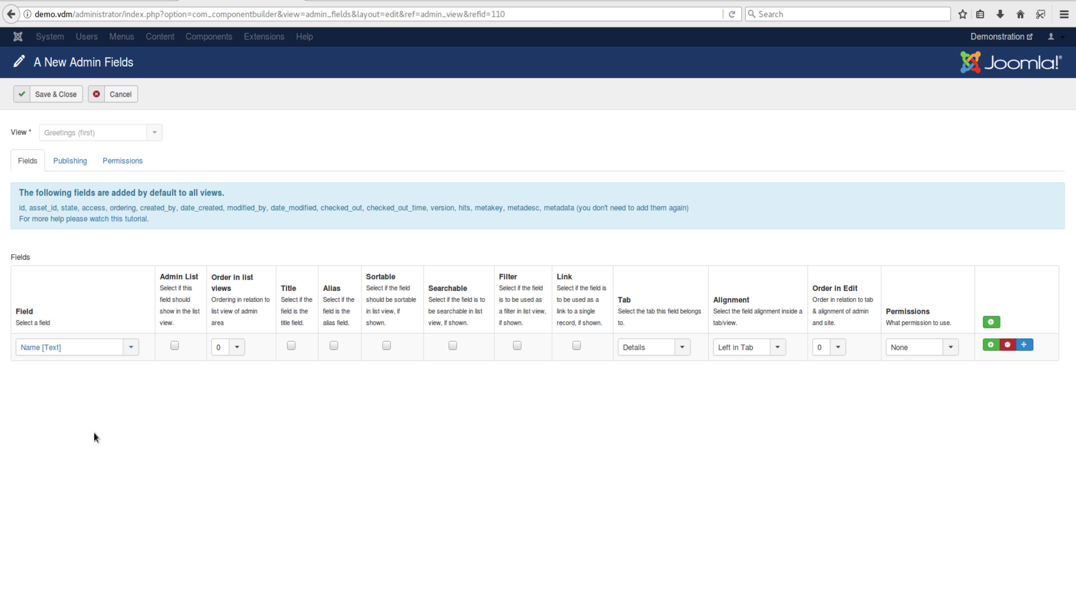
# Show the Name field in the admin list at order 1 and make it the title, sortable, searchable and a link
pyautogui.click(175, 345)
pyautogui.click(235, 348)
pyautogui.click(221, 394)
pyautogui.click(291, 346)
pyautogui.click(387, 346)
pyautogui.click(452, 348)
pyautogui.click(577, 346)
# Keep the Name field on the Details tab aligned Left in Tab with permissions None, and set its order in edit to 1
pyautogui.click(659, 346)
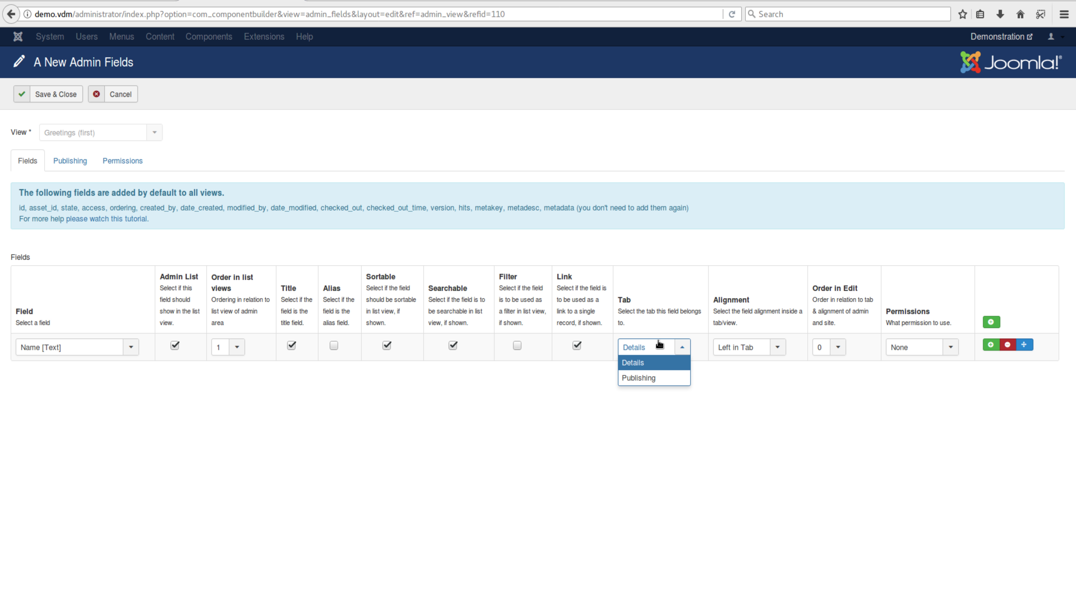
pyautogui.click(714, 377)
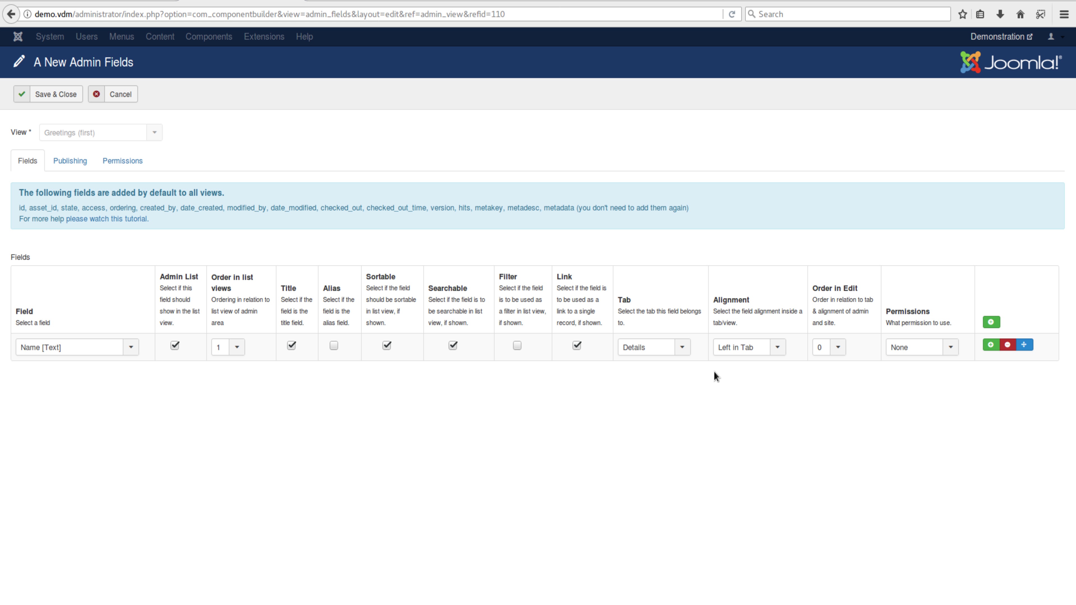
pyautogui.click(749, 353)
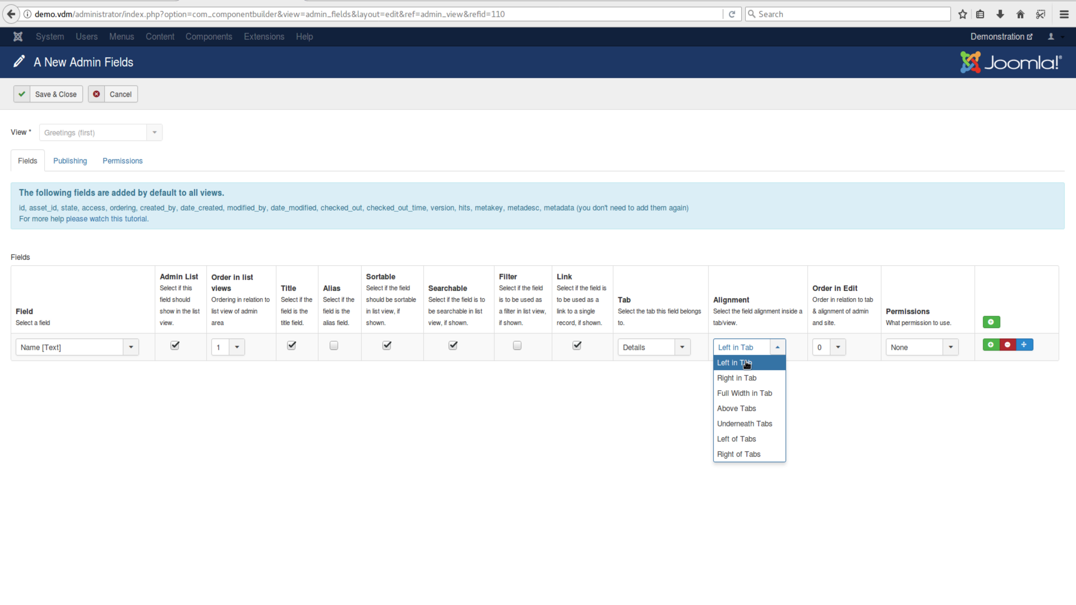
pyautogui.click(789, 375)
pyautogui.click(838, 349)
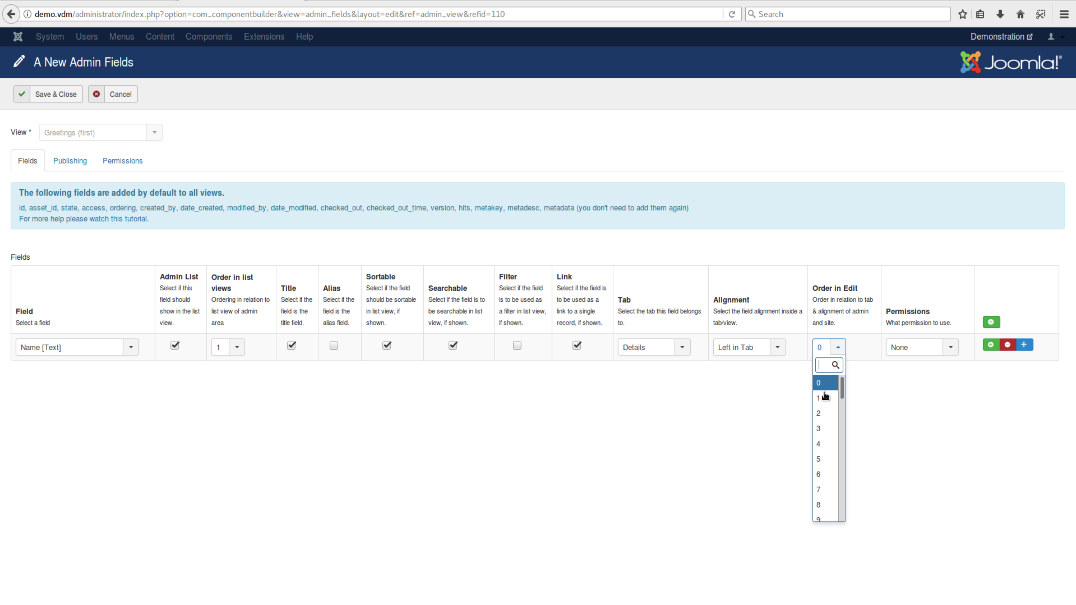
pyautogui.click(826, 398)
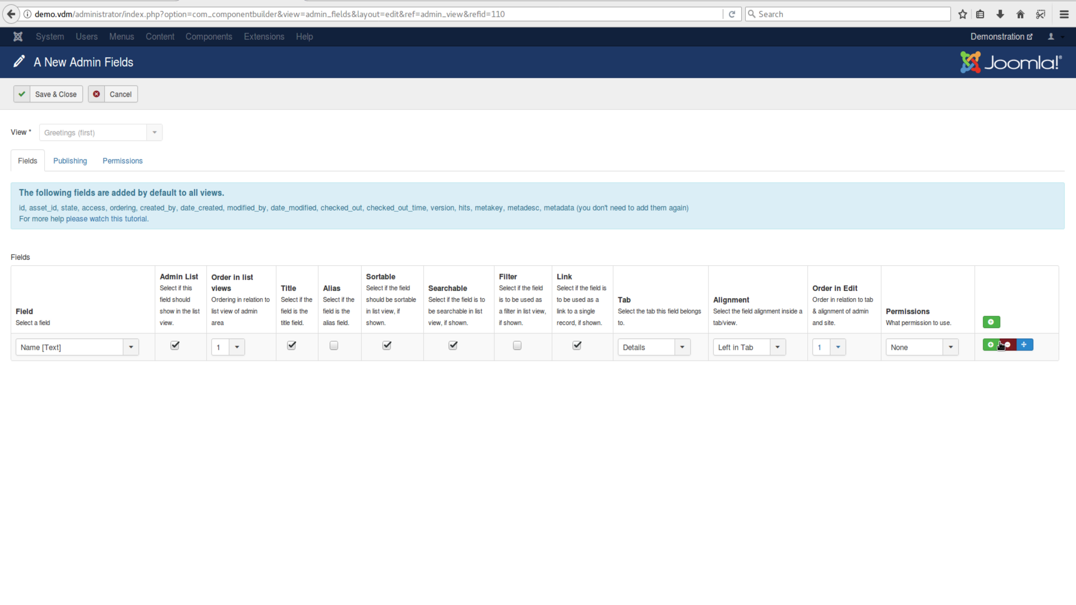
pyautogui.click(929, 352)
pyautogui.click(969, 414)
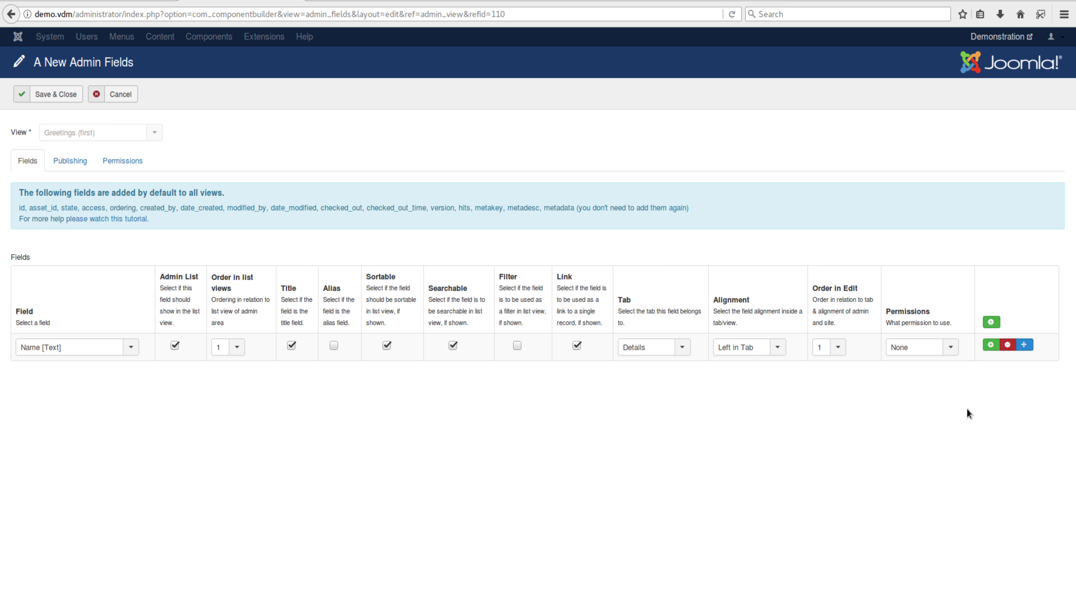
# Add the Greetings [Text] field below Name, shown in the admin list at order 2, sortable and searchable
pyautogui.click(988, 347)
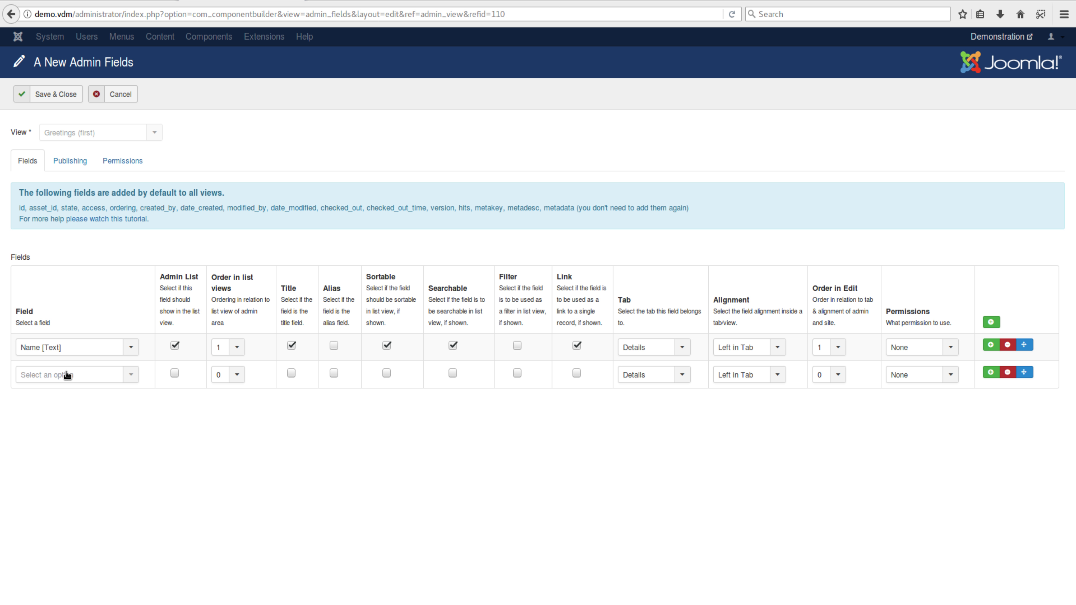
pyautogui.click(67, 374)
pyautogui.scroll(-2, 62, 455)
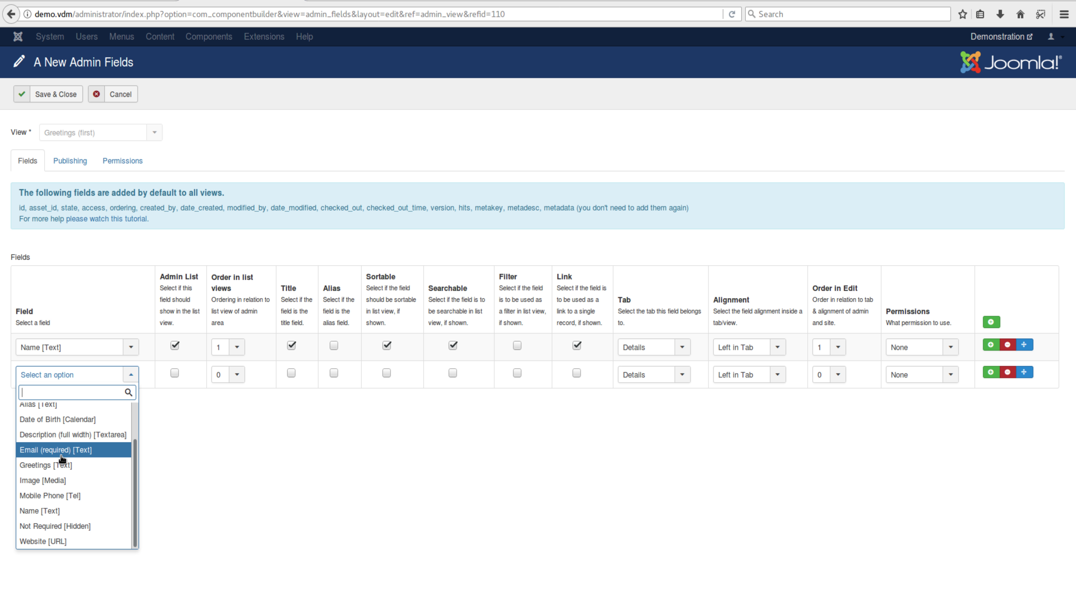
pyautogui.click(60, 467)
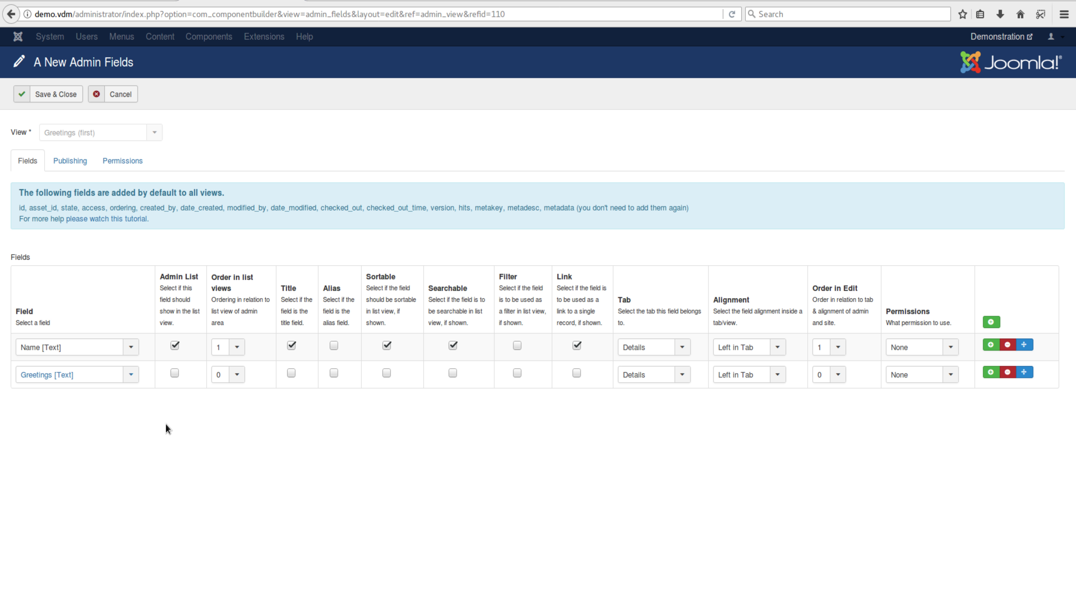
pyautogui.click(174, 373)
pyautogui.click(225, 376)
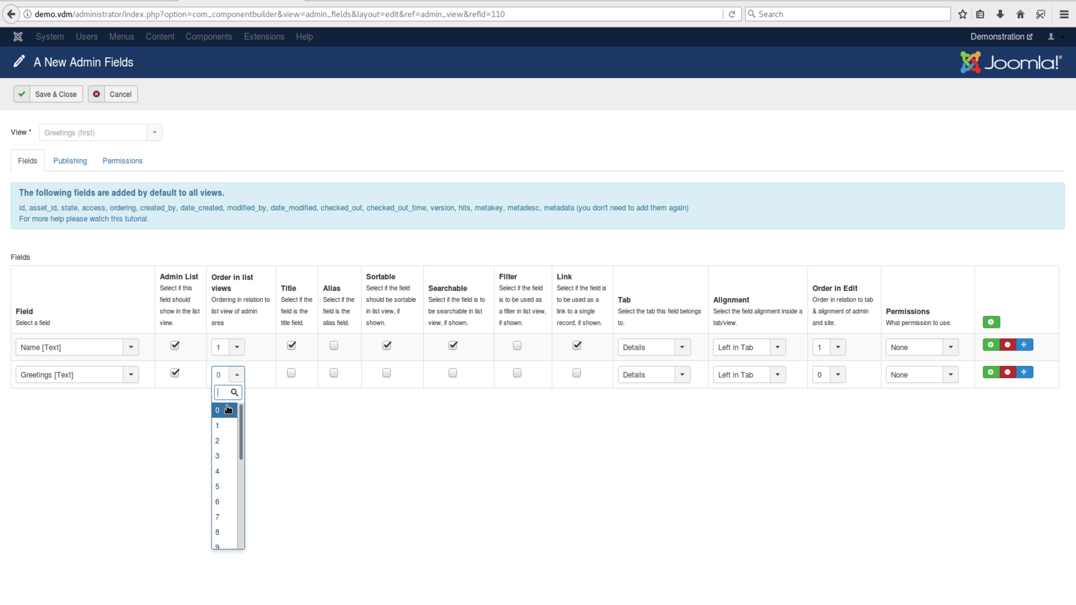
pyautogui.click(224, 440)
pyautogui.click(386, 373)
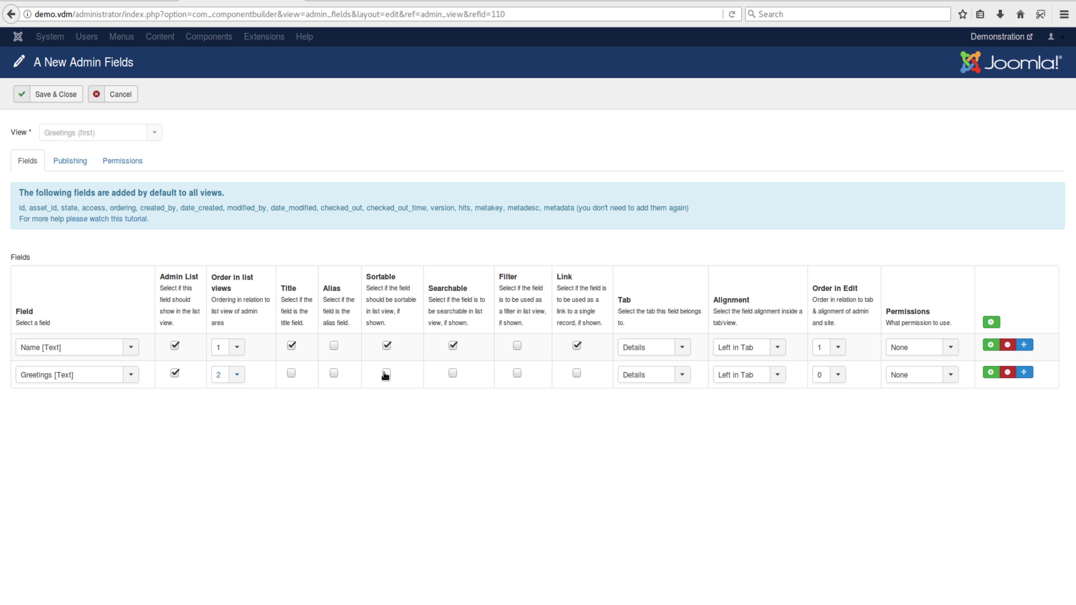
pyautogui.click(452, 374)
# Align the Greetings field Right in Tab with order in edit 1, and save and close the admin fields
pyautogui.click(747, 376)
pyautogui.click(745, 405)
pyautogui.click(822, 379)
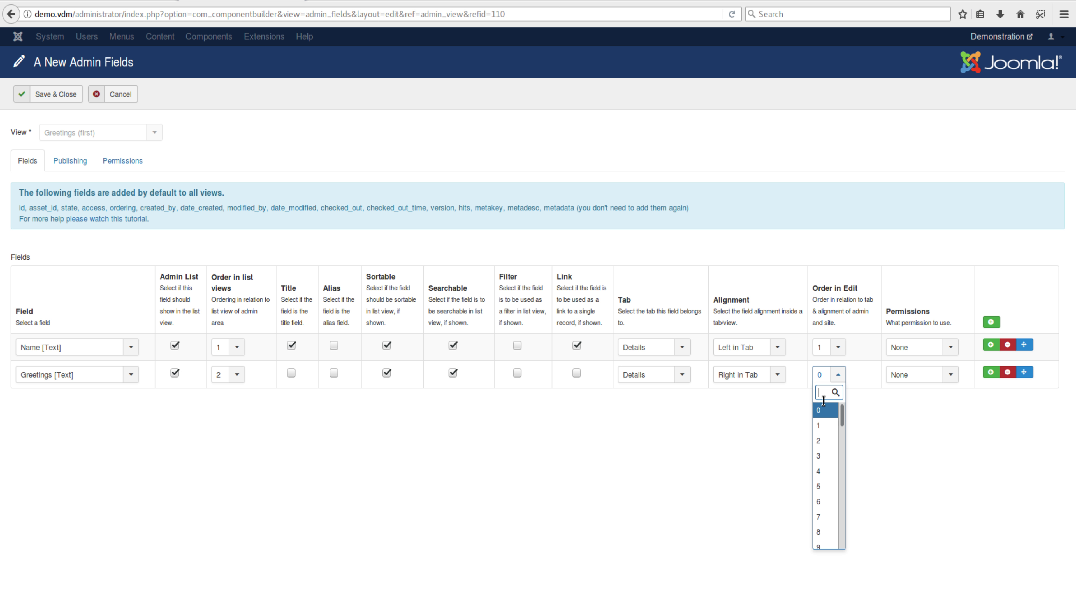
pyautogui.click(827, 424)
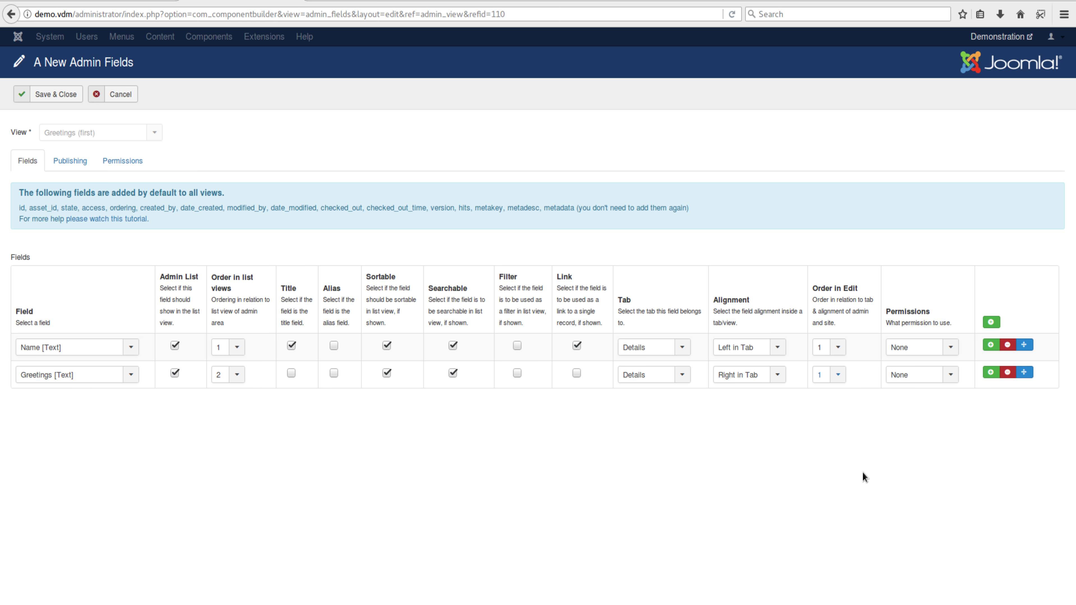
pyautogui.click(50, 94)
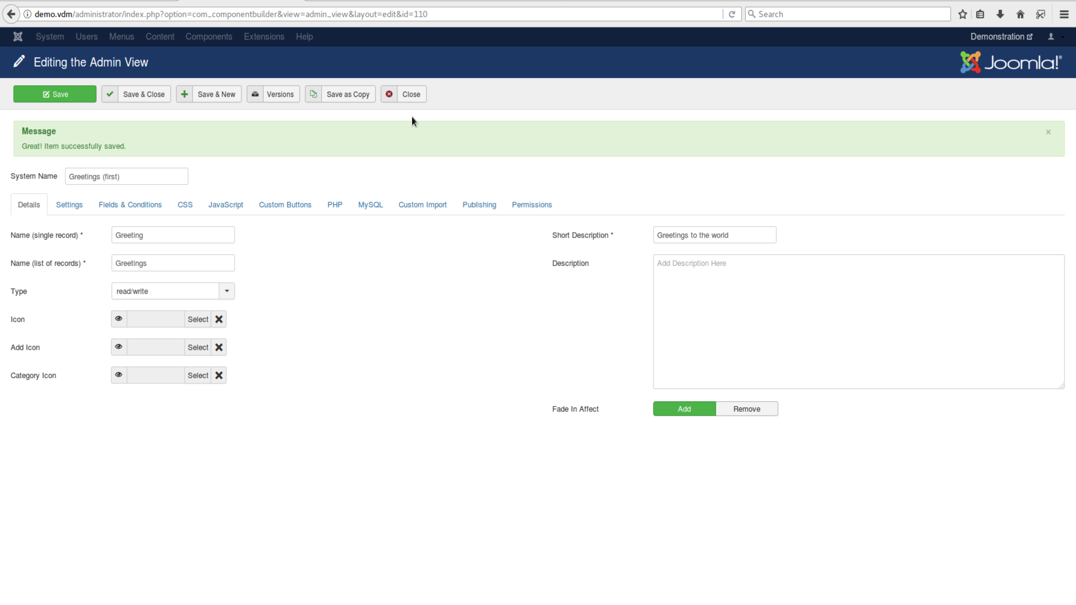
# Review the linked fields and details of the Greetings (first) admin view, and save and close it
pyautogui.click(117, 205)
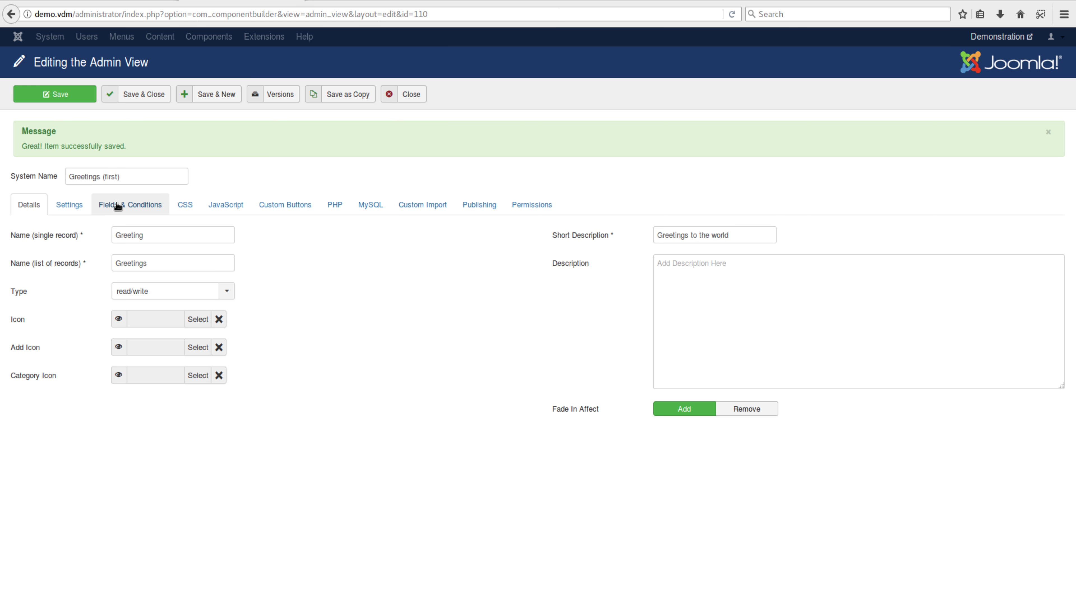
pyautogui.scroll(-1, 216, 332)
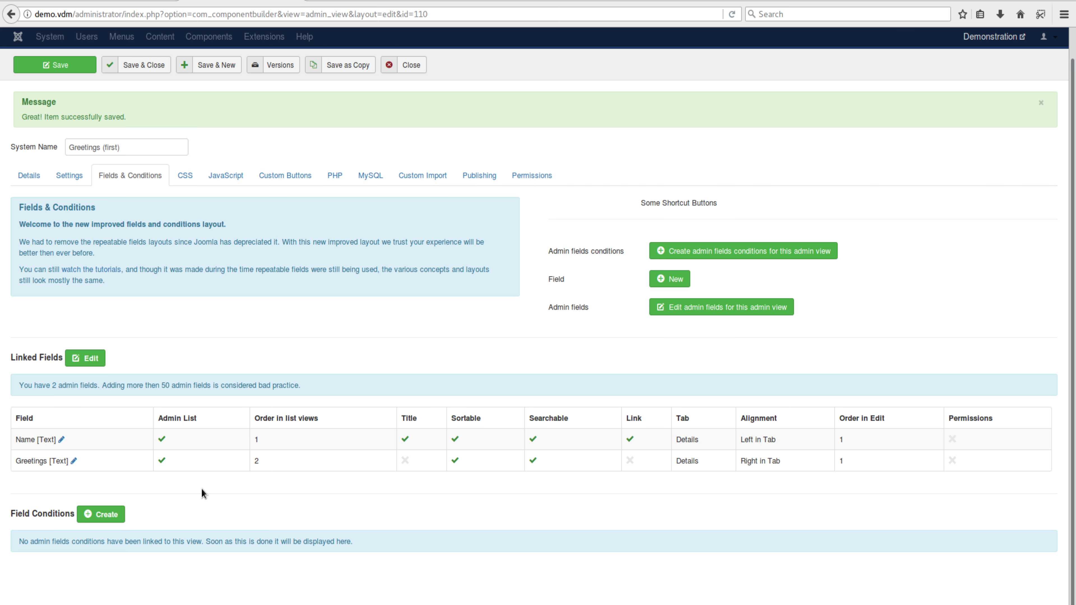
pyautogui.scroll(1, 166, 312)
pyautogui.click(29, 205)
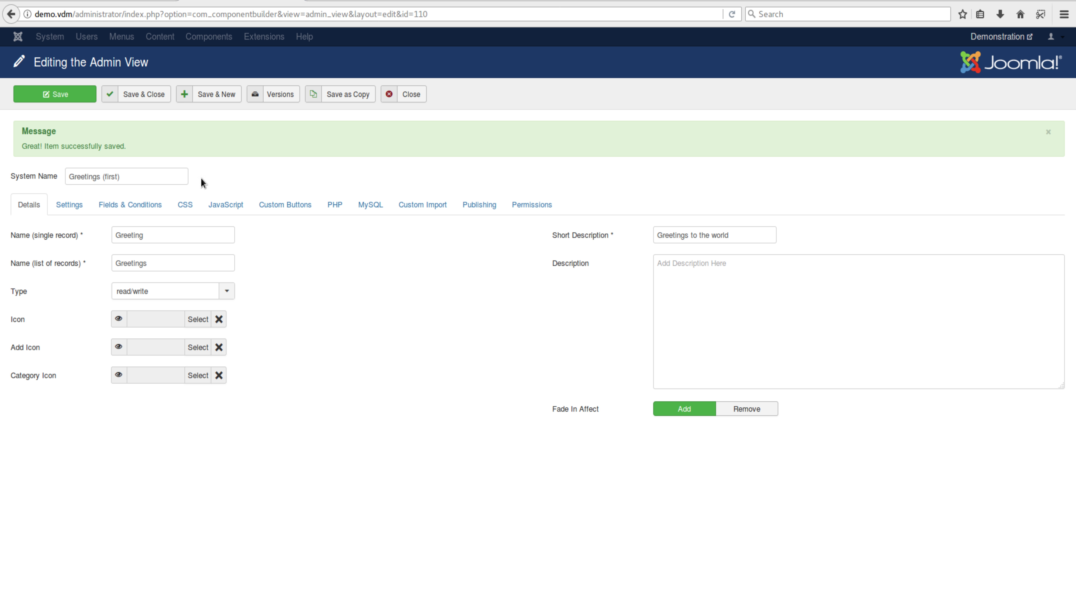
pyautogui.click(138, 203)
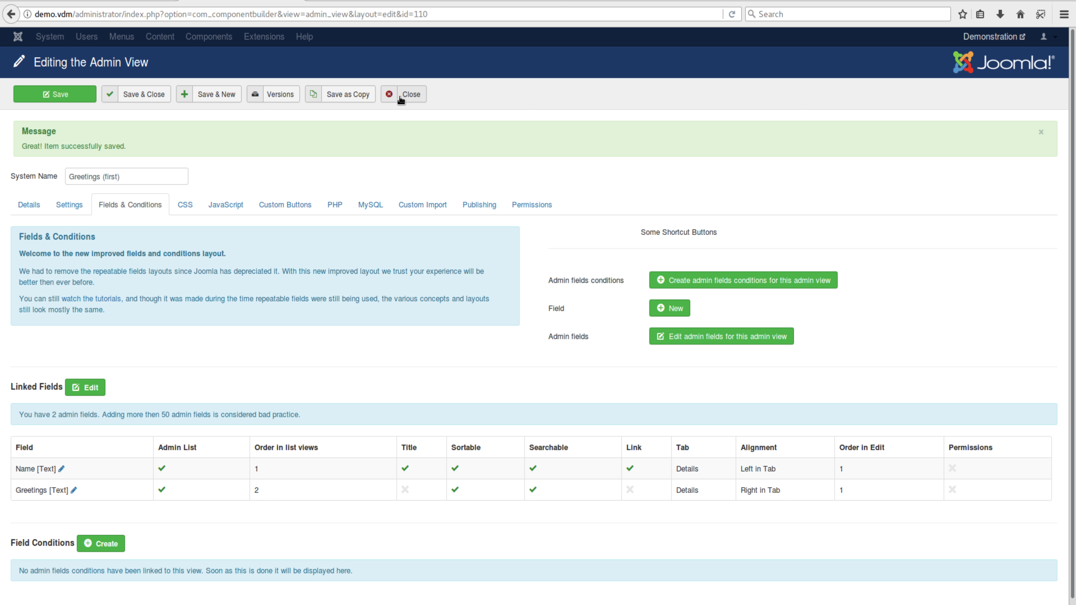
pyautogui.click(135, 95)
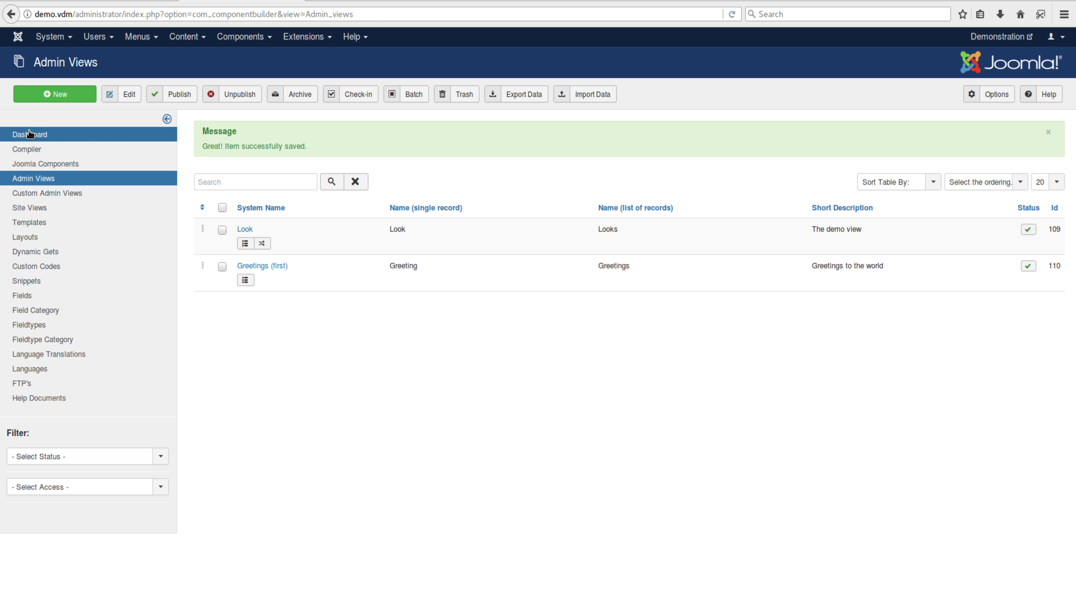
# Create a new Joomla component with the system name Hello World (v2) and the name Hello World
pyautogui.click(37, 163)
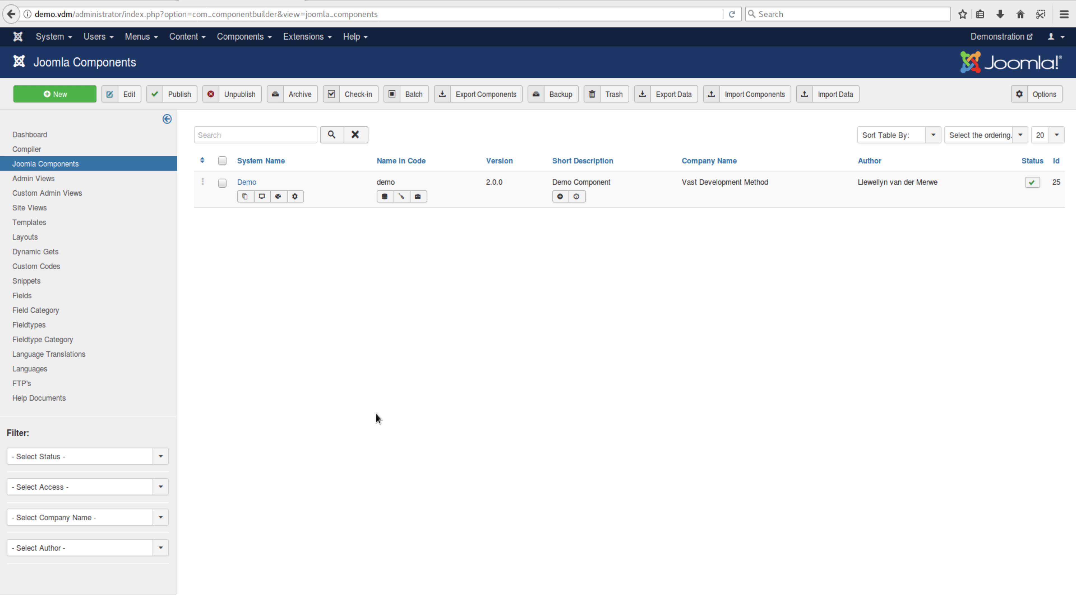
pyautogui.click(61, 99)
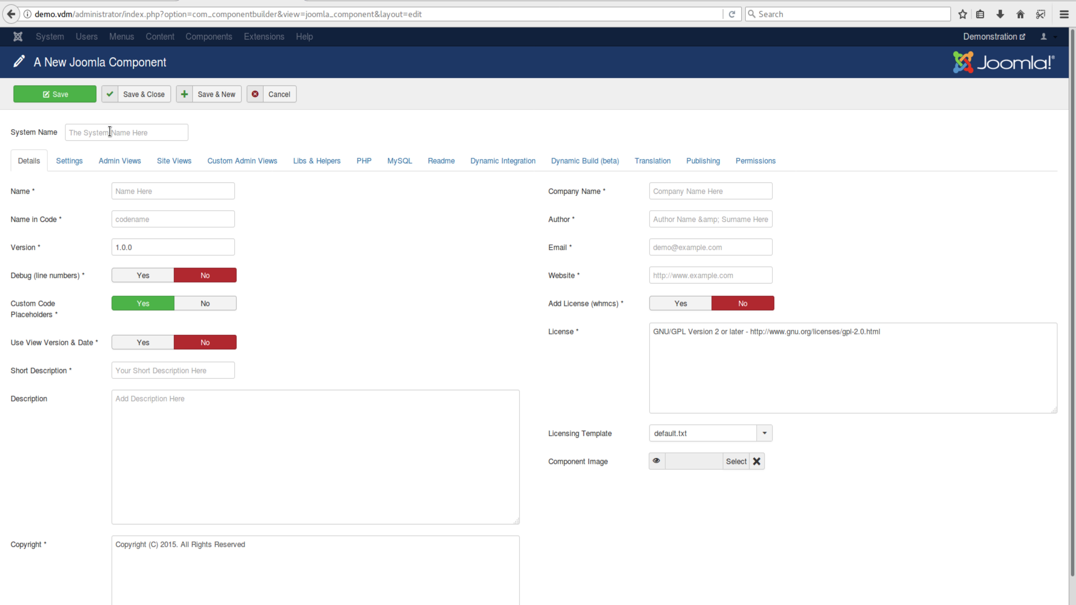
pyautogui.click(107, 131)
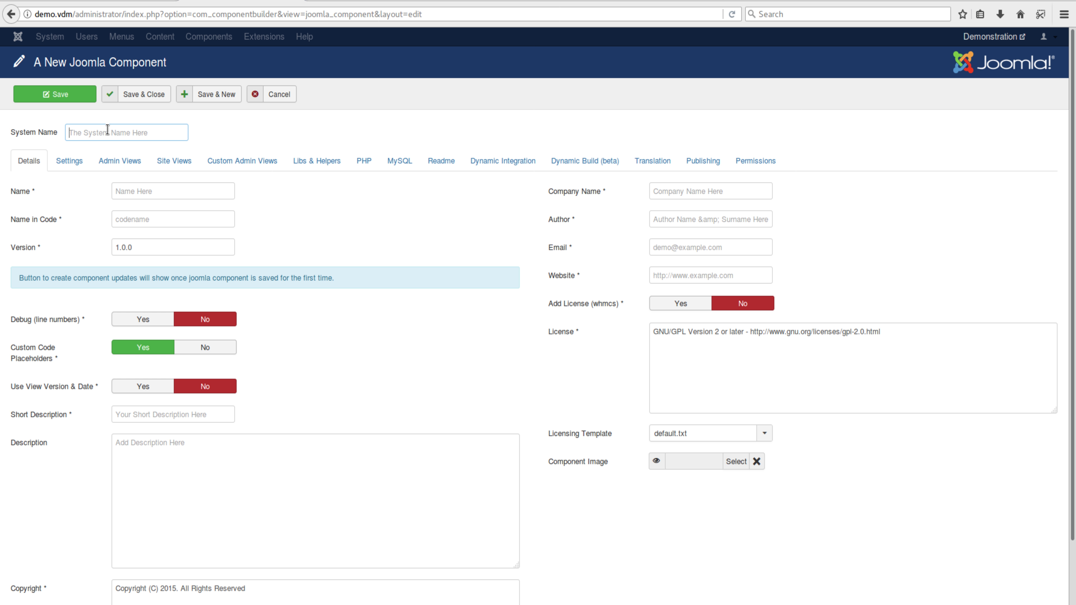
pyautogui.write('Hello World (v2)')
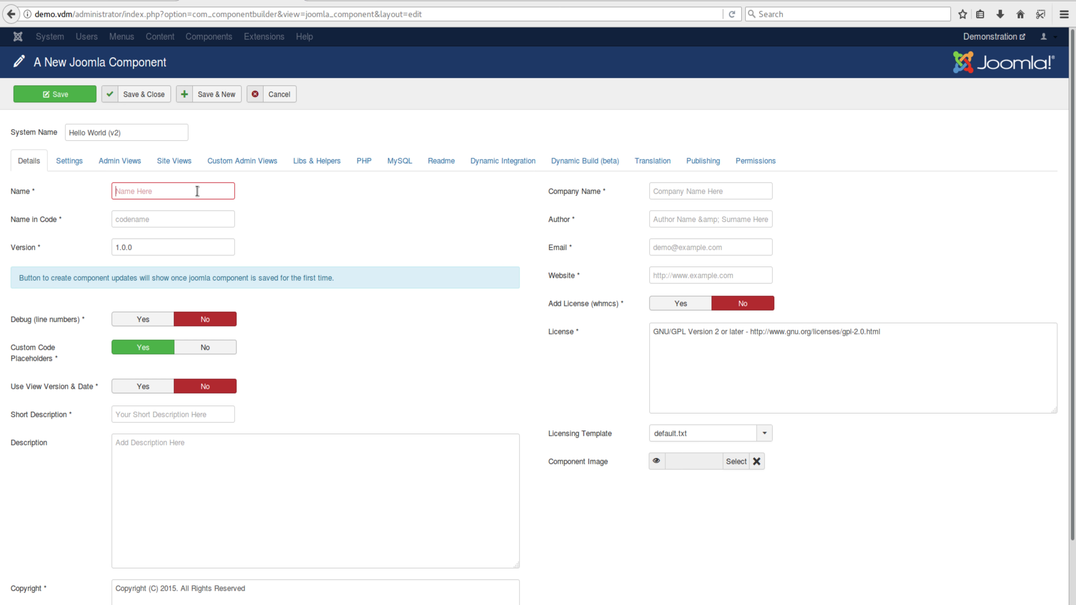
pyautogui.write('Hellow')
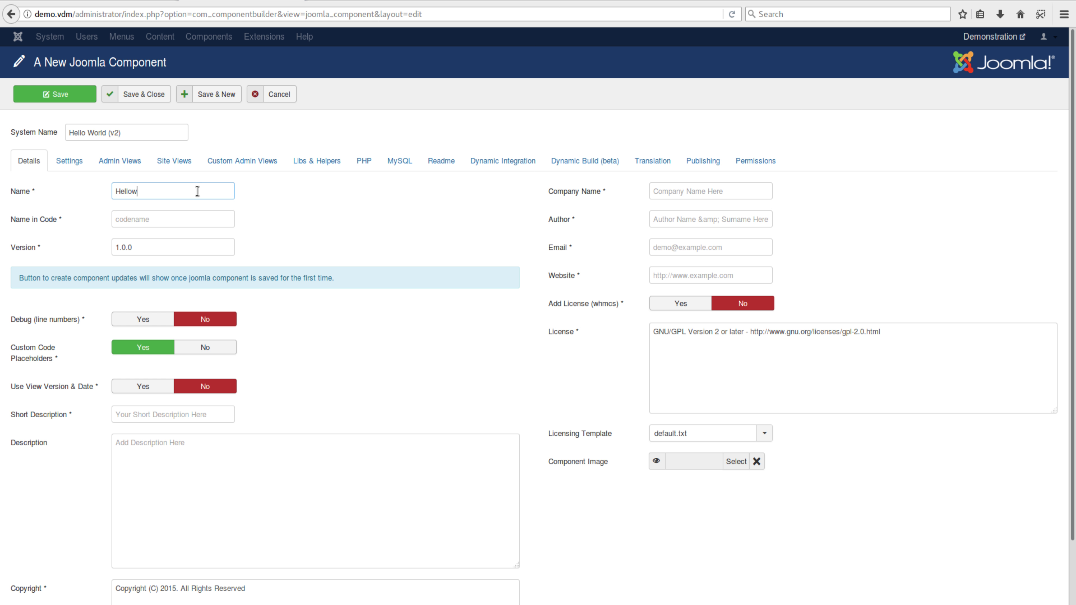
pyautogui.press('BackSpace')
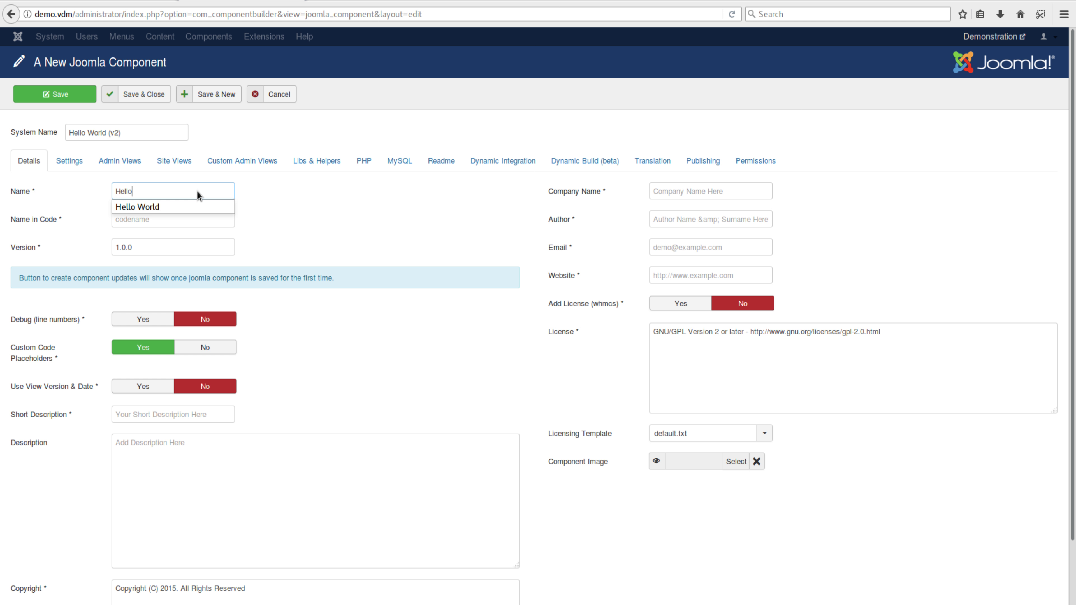
pyautogui.click(159, 206)
# Set the code name hello_world, version 2.0.0 and short description "Hello world component with JCB", and fill in the company, author, email and website
pyautogui.click(177, 219)
pyautogui.click(162, 233)
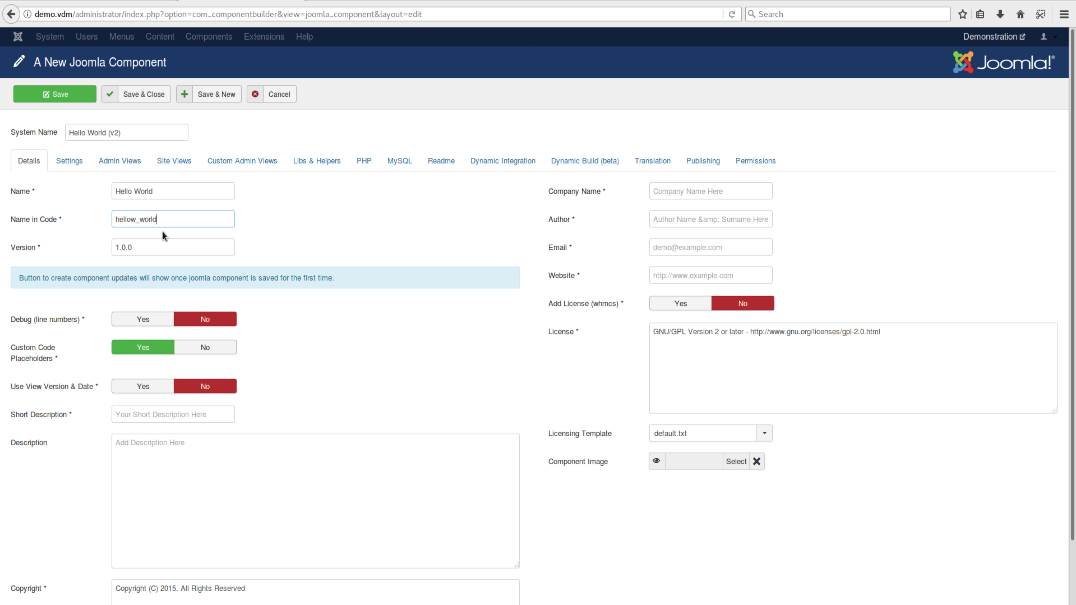
pyautogui.click(135, 220)
pyautogui.press('BackSpace')
pyautogui.doubleClick(118, 247)
pyautogui.write('2')
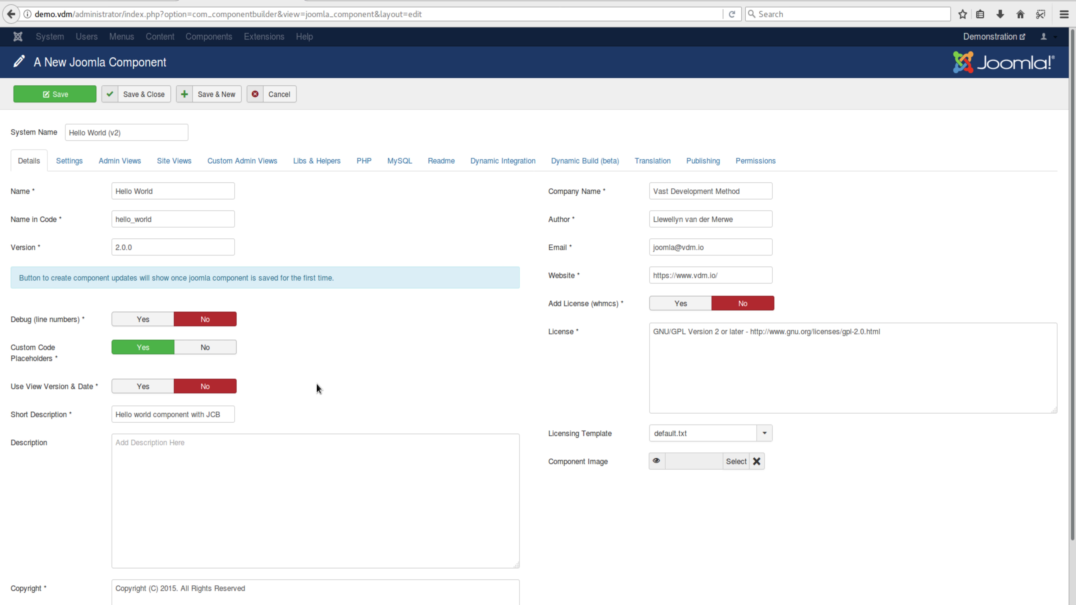
# Check the new component's linked admin views section and save the component
pyautogui.click(106, 158)
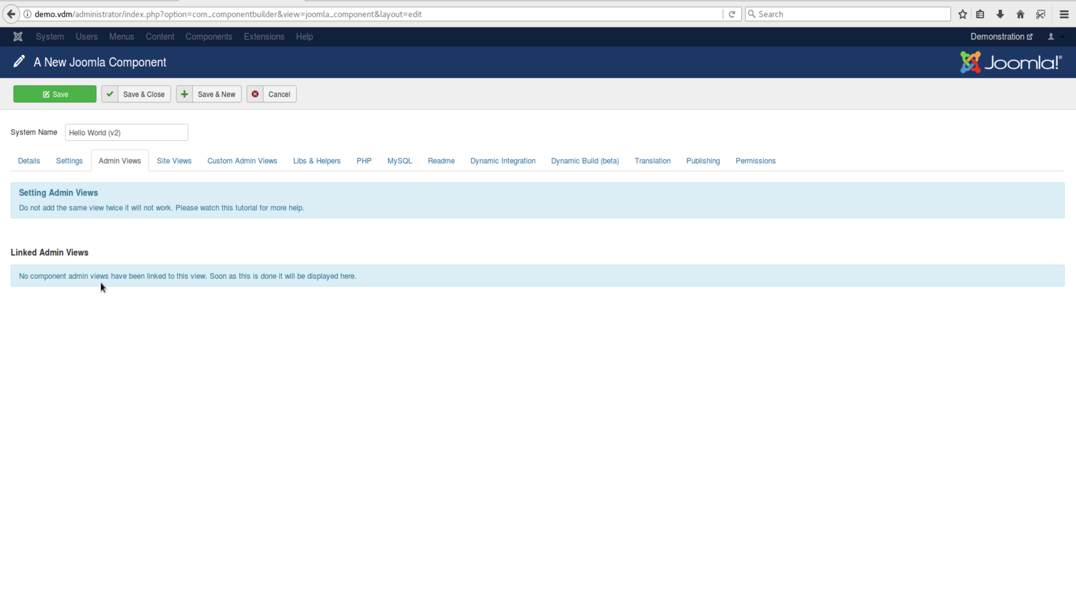
pyautogui.moveTo(357, 276); pyautogui.dragTo(208, 278)
pyautogui.click(239, 278)
pyautogui.click(64, 97)
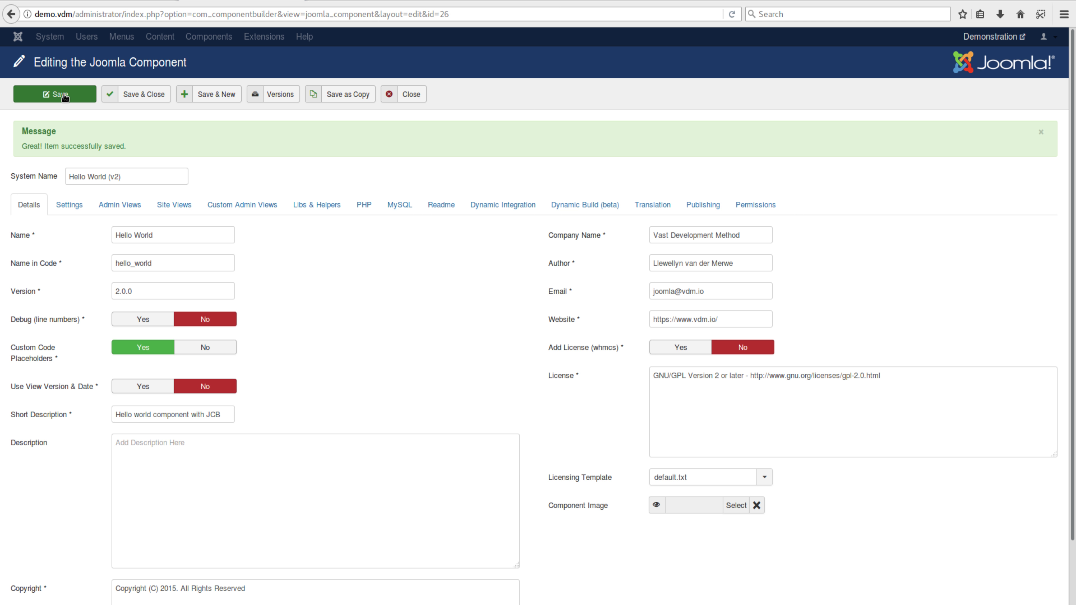
# Create the admin views record for the Hello World (v2) component and add the Greetings (first) view to it
pyautogui.click(129, 206)
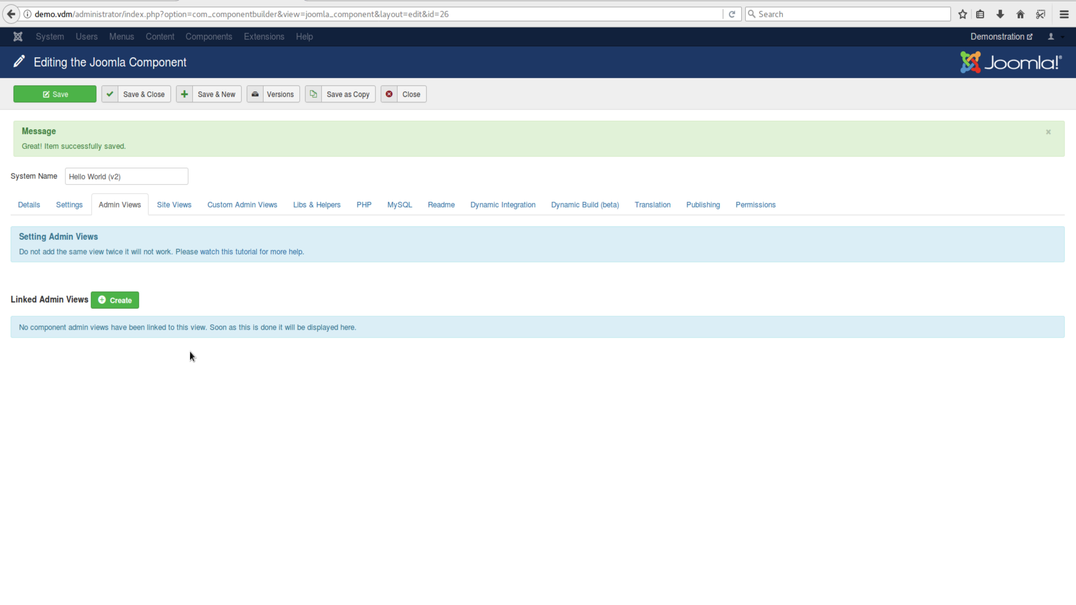
pyautogui.click(69, 207)
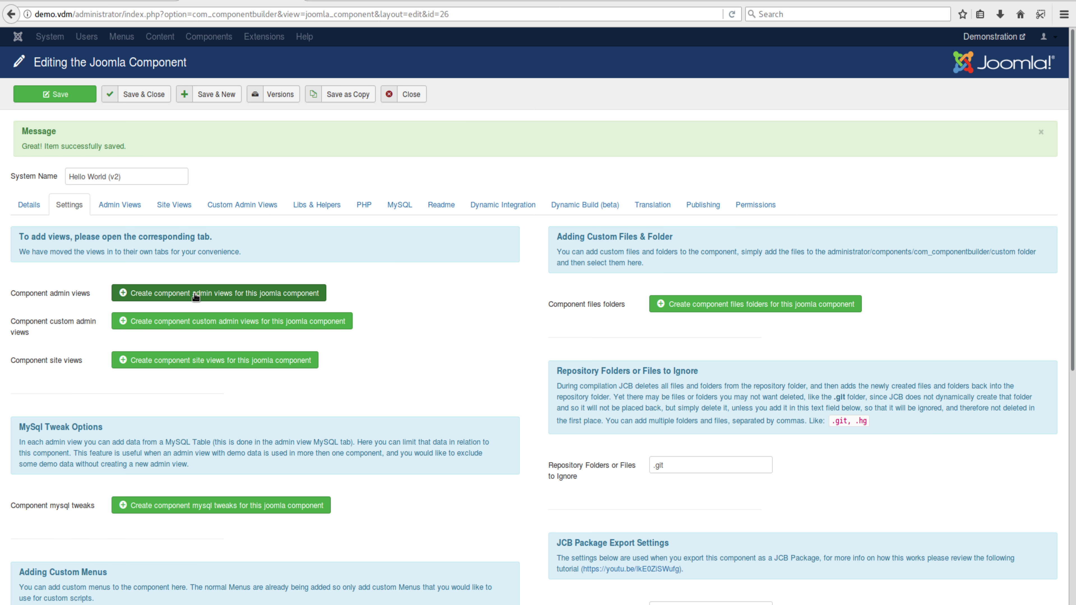
pyautogui.click(108, 205)
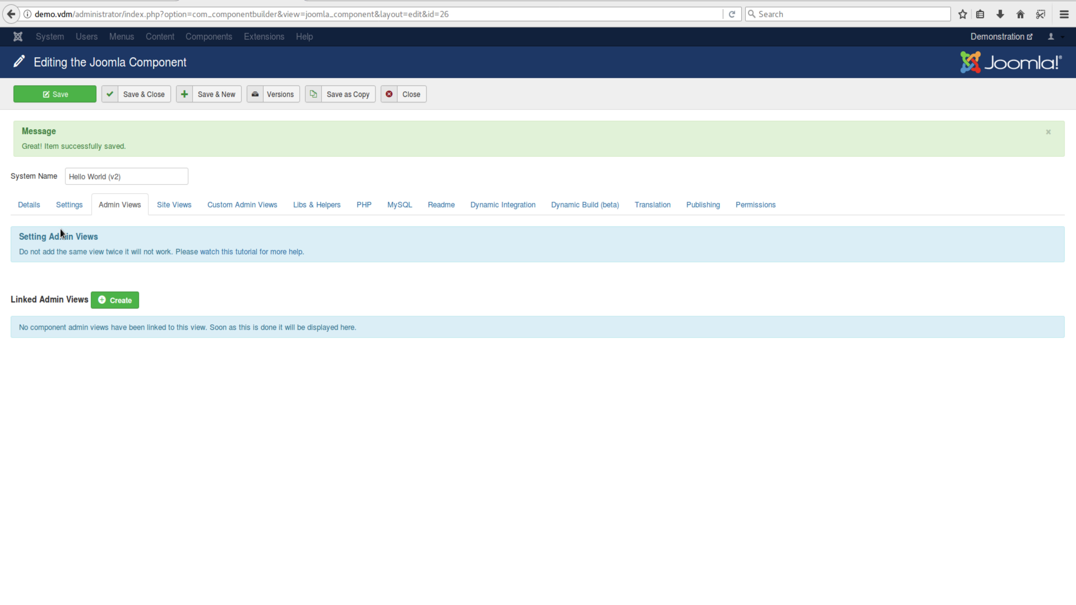
pyautogui.click(68, 207)
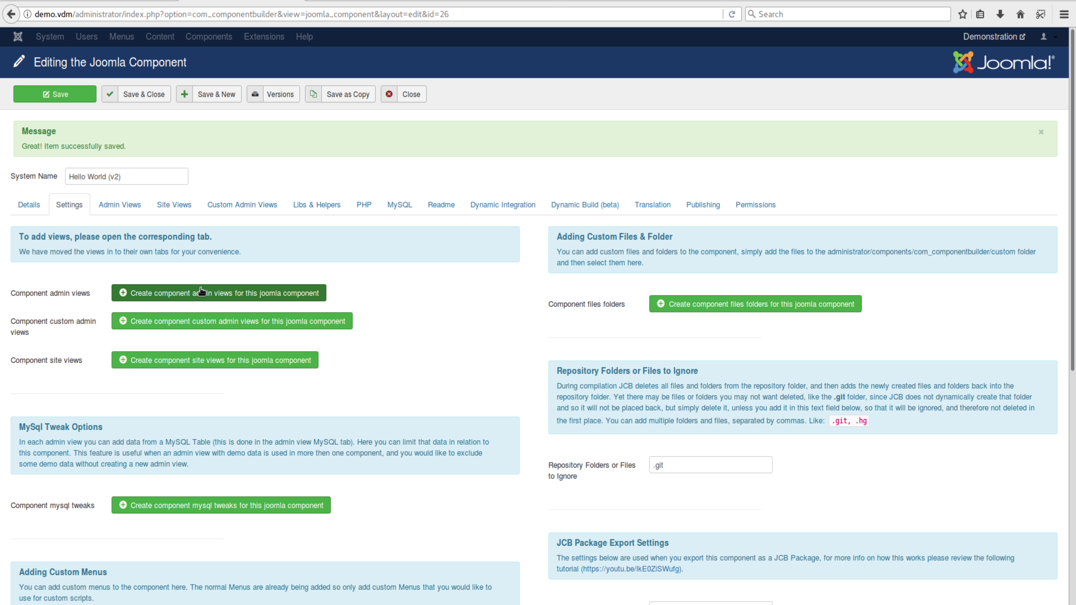
pyautogui.click(121, 204)
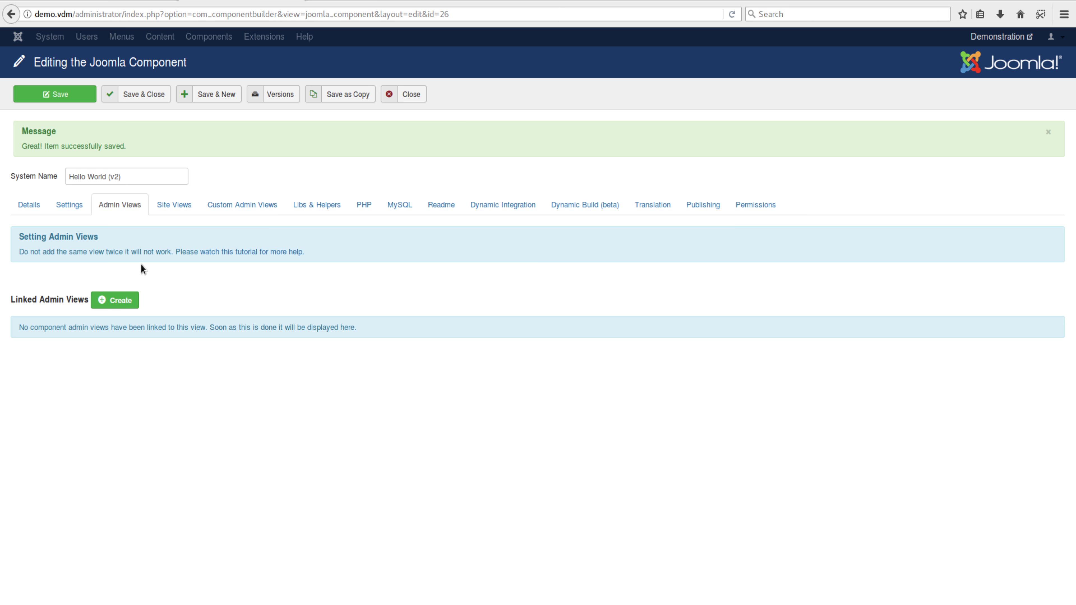
pyautogui.click(138, 299)
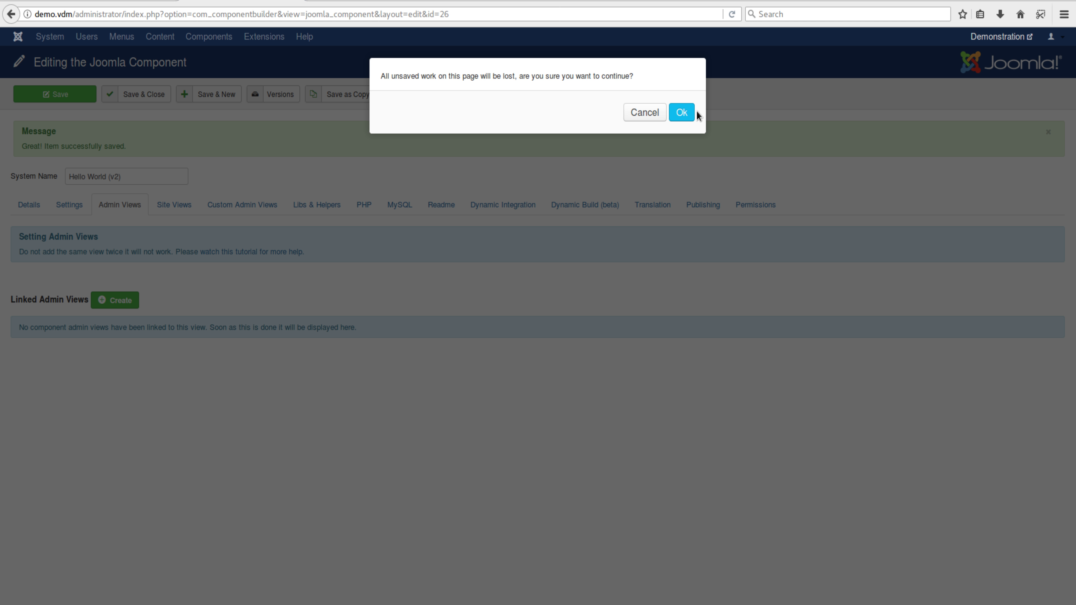
pyautogui.click(681, 113)
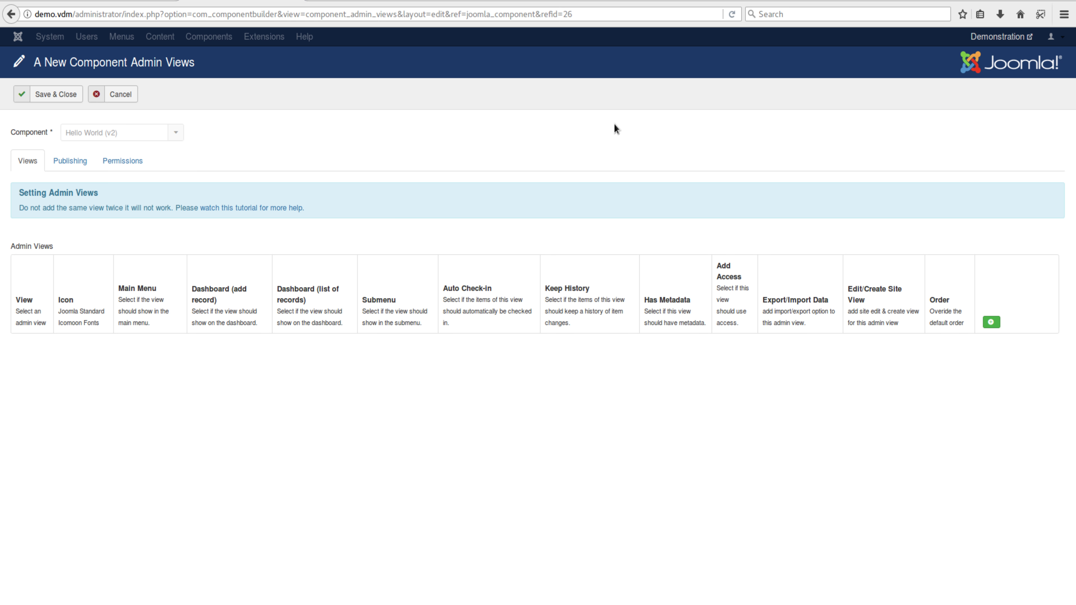
pyautogui.click(992, 323)
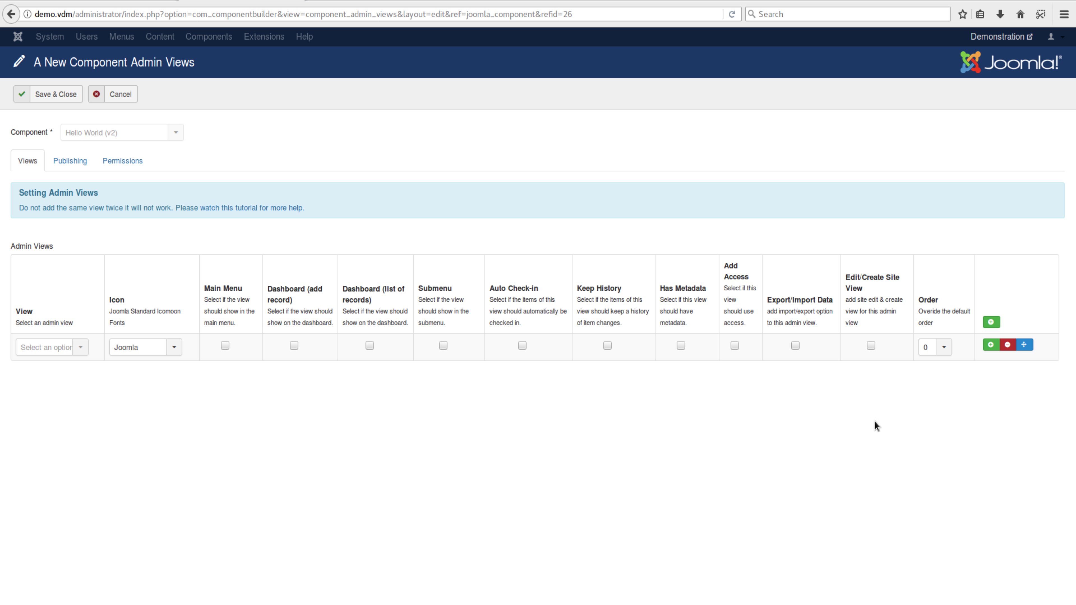
pyautogui.click(52, 350)
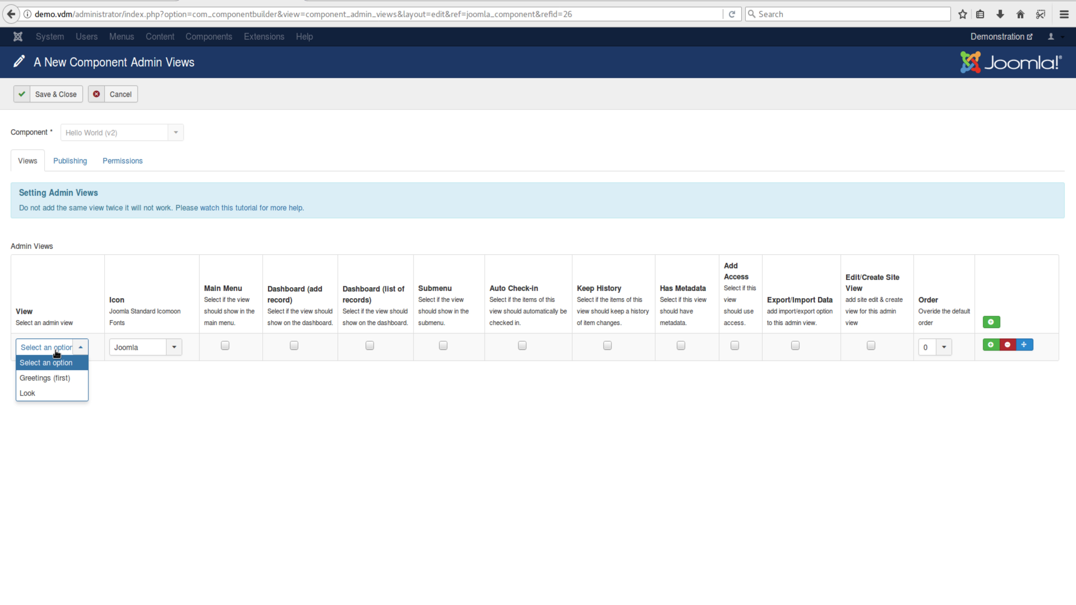
pyautogui.click(47, 379)
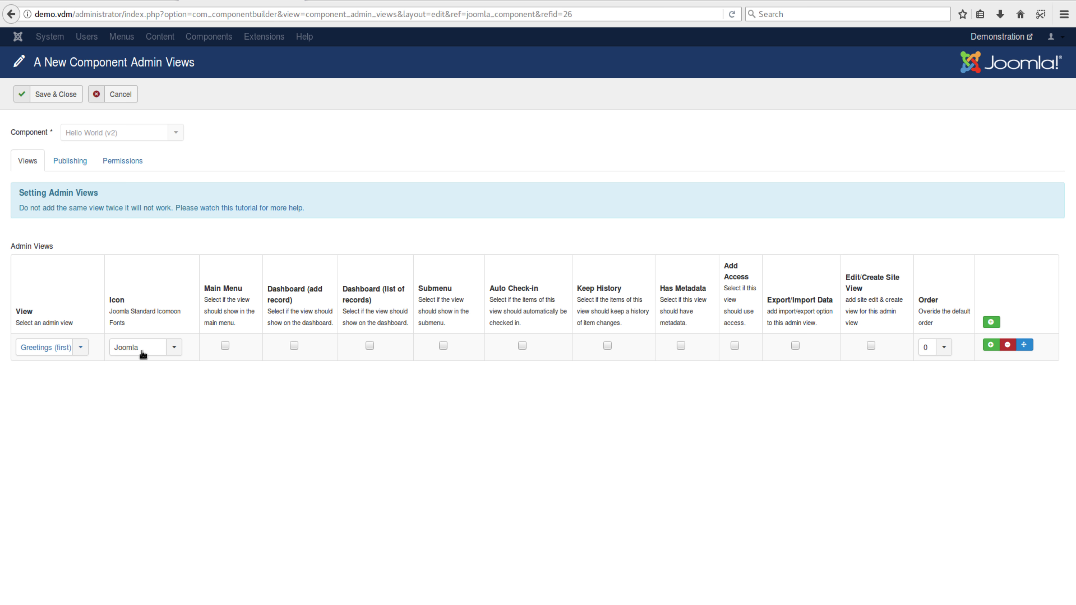
# Look through the icon choices for the Greetings (first) view, keeping the Joomla icon
pyautogui.click(171, 350)
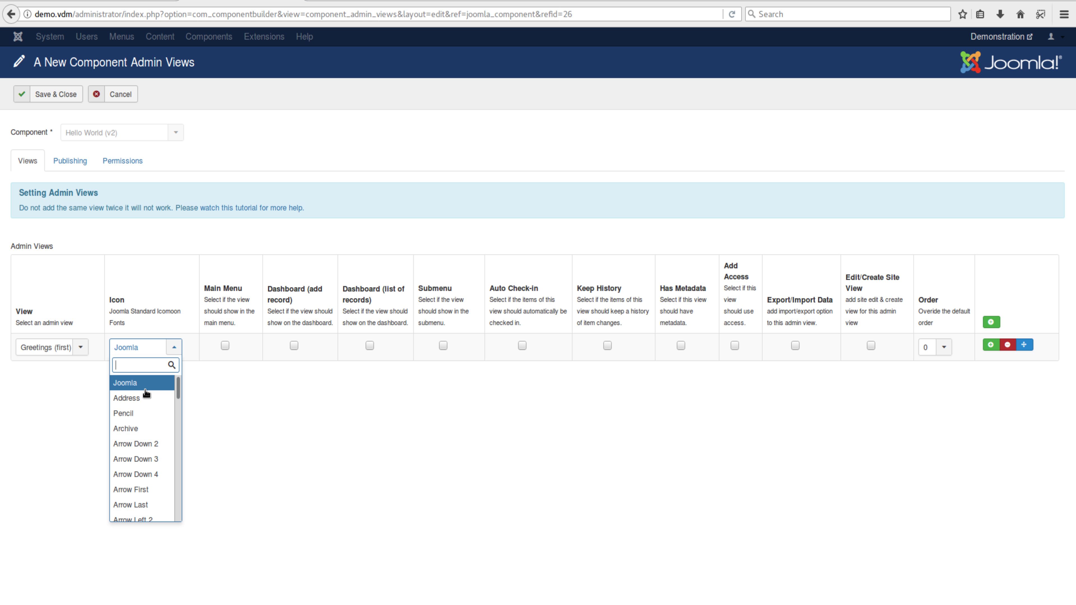
pyautogui.click(129, 385)
pyautogui.click(155, 342)
pyautogui.scroll(-10, 137, 445)
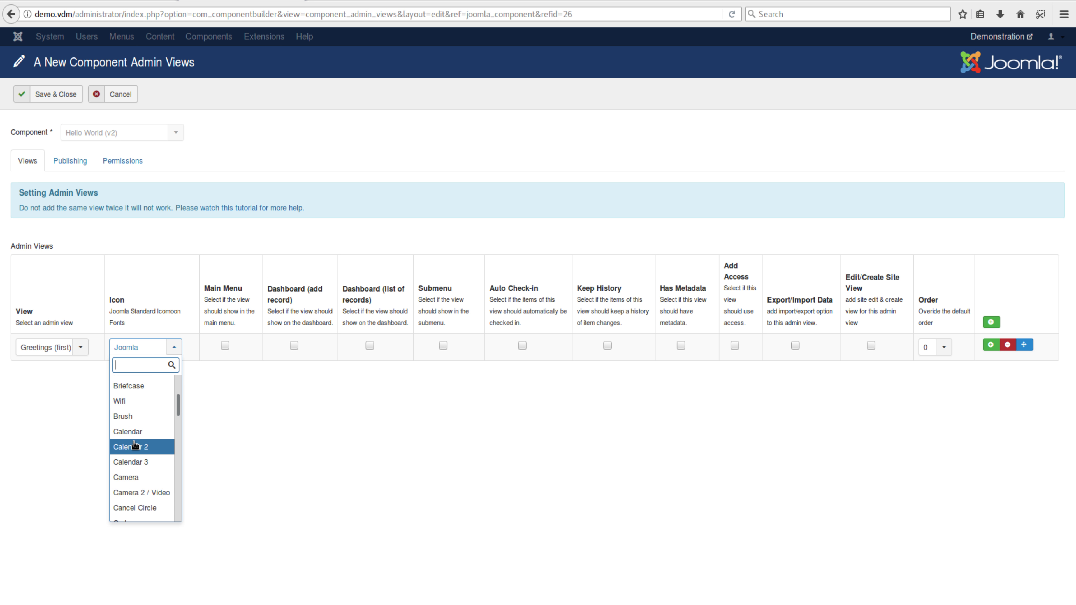
pyautogui.scroll(-10, 137, 446)
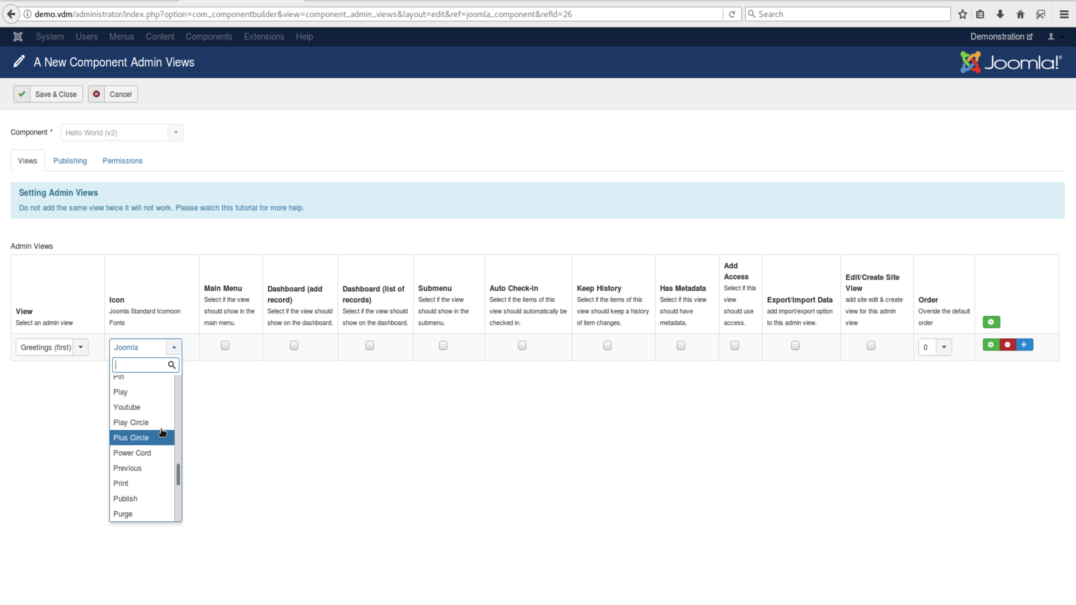
pyautogui.click(235, 417)
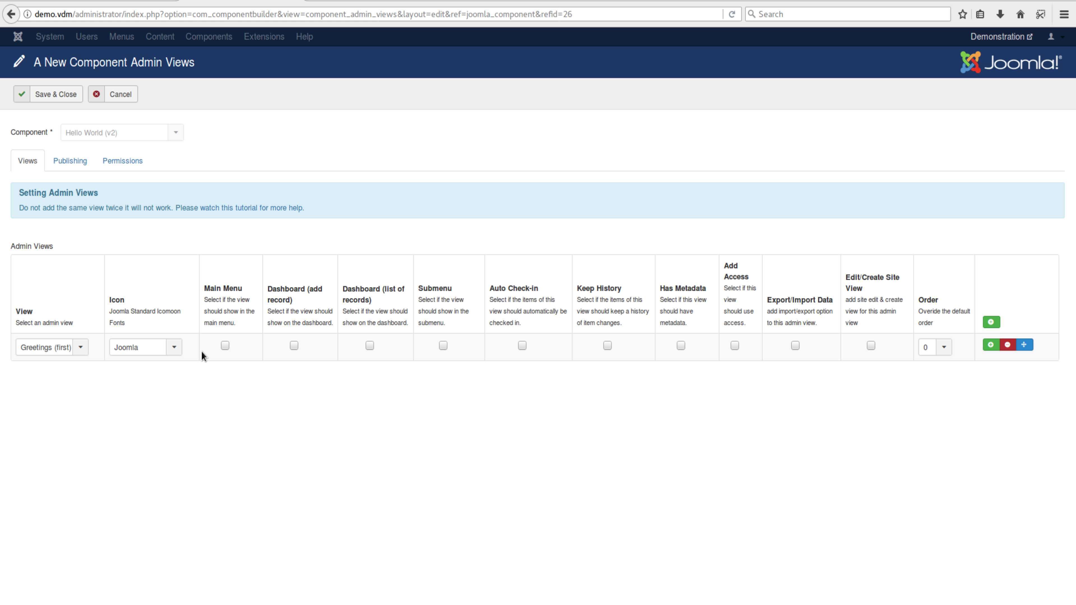
pyautogui.moveTo(182, 312); pyautogui.dragTo(156, 312)
pyautogui.moveTo(109, 311); pyautogui.dragTo(180, 312)
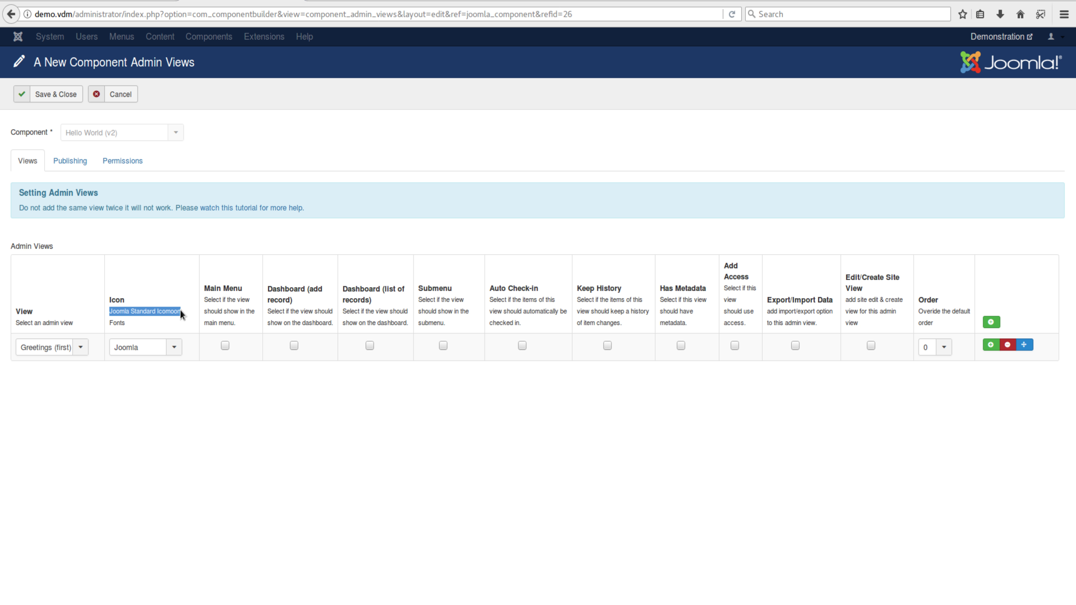
pyautogui.click(127, 323)
# Enable every option from Main Menu through Edit/Create Site View for Greetings (first), set its order to 1, and save and close
pyautogui.click(224, 347)
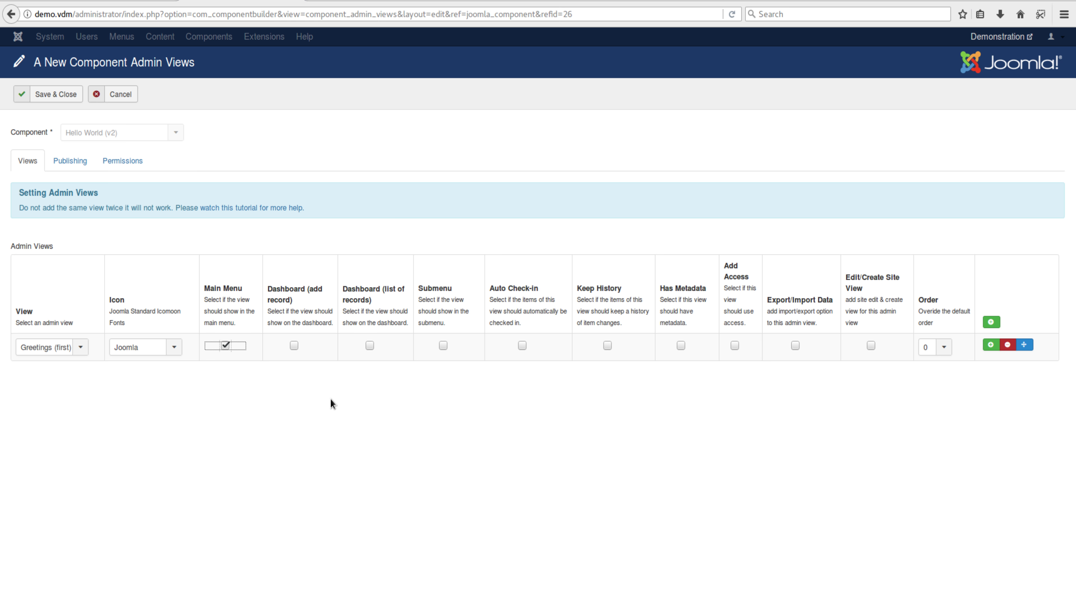
pyautogui.click(295, 346)
pyautogui.click(370, 346)
pyautogui.click(444, 347)
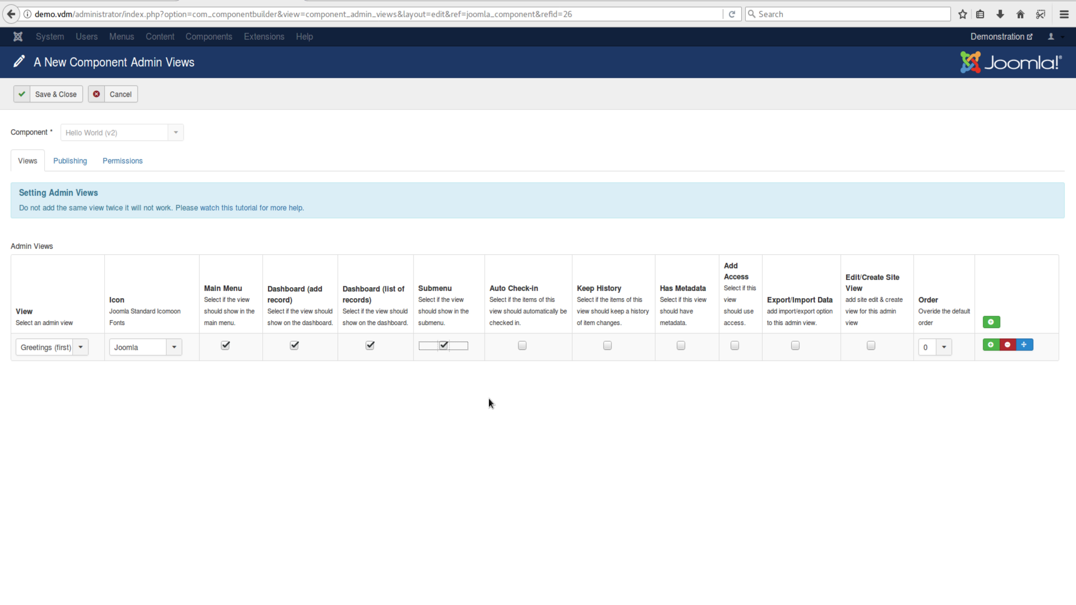
pyautogui.click(522, 353)
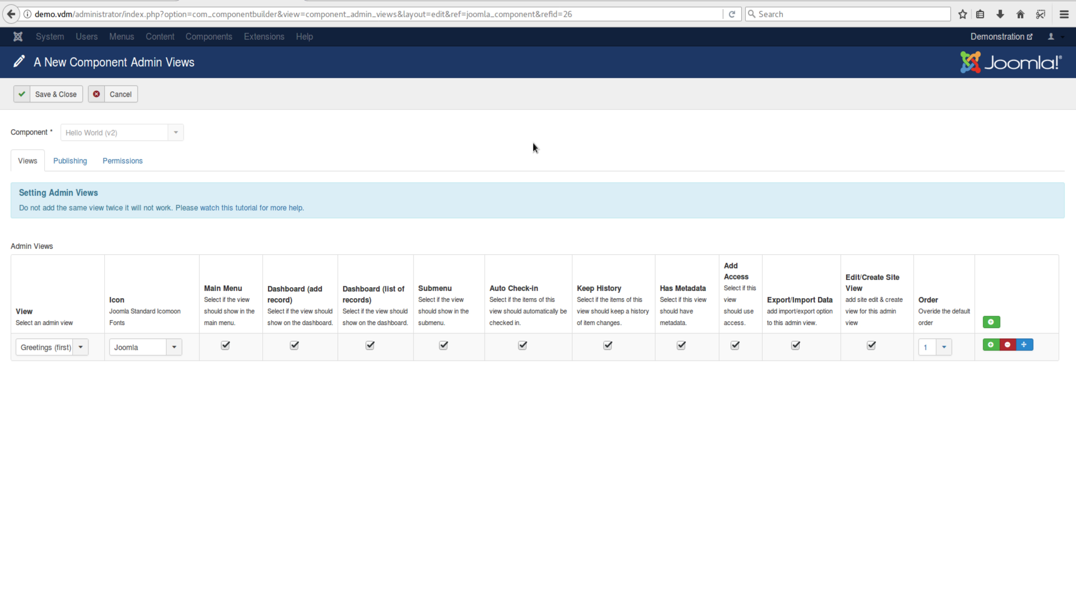
pyautogui.click(73, 94)
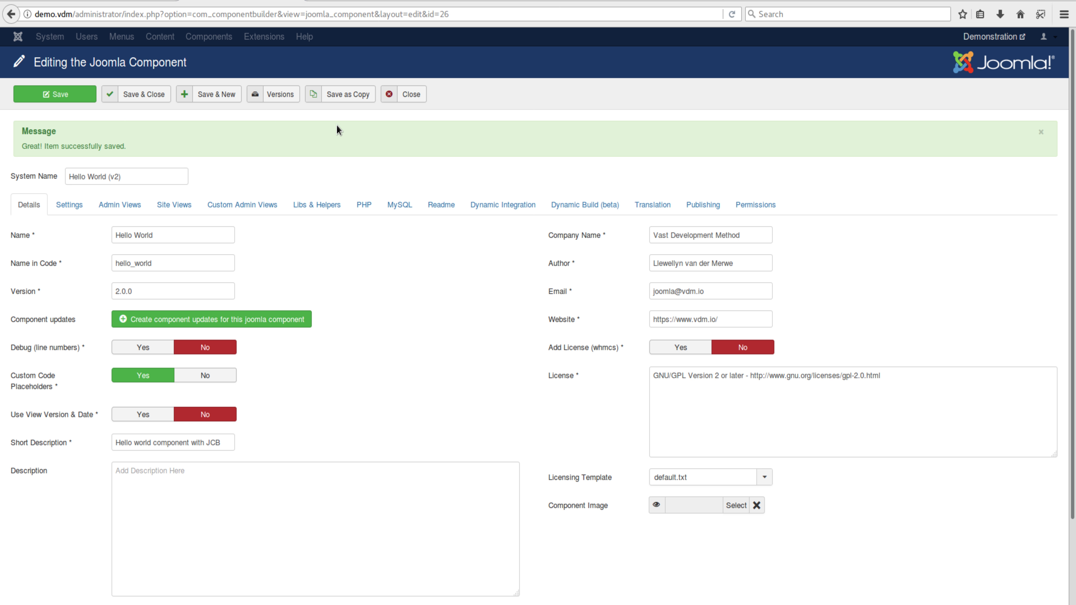
# Check the component's linked admin views, and open the Greetings (first) view to review its fields, details and settings
pyautogui.click(121, 205)
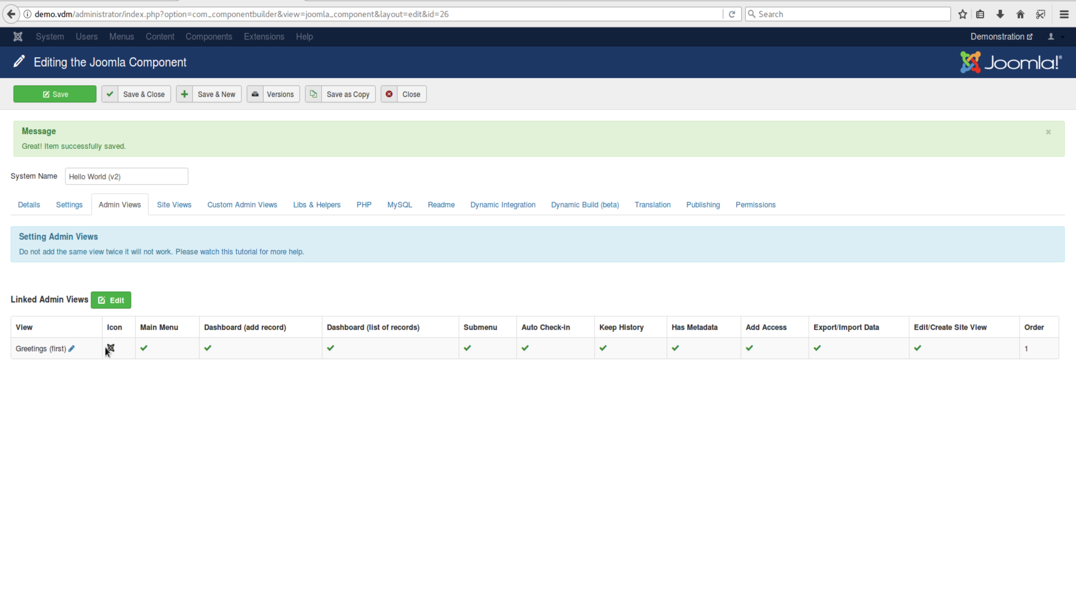
pyautogui.click(71, 350)
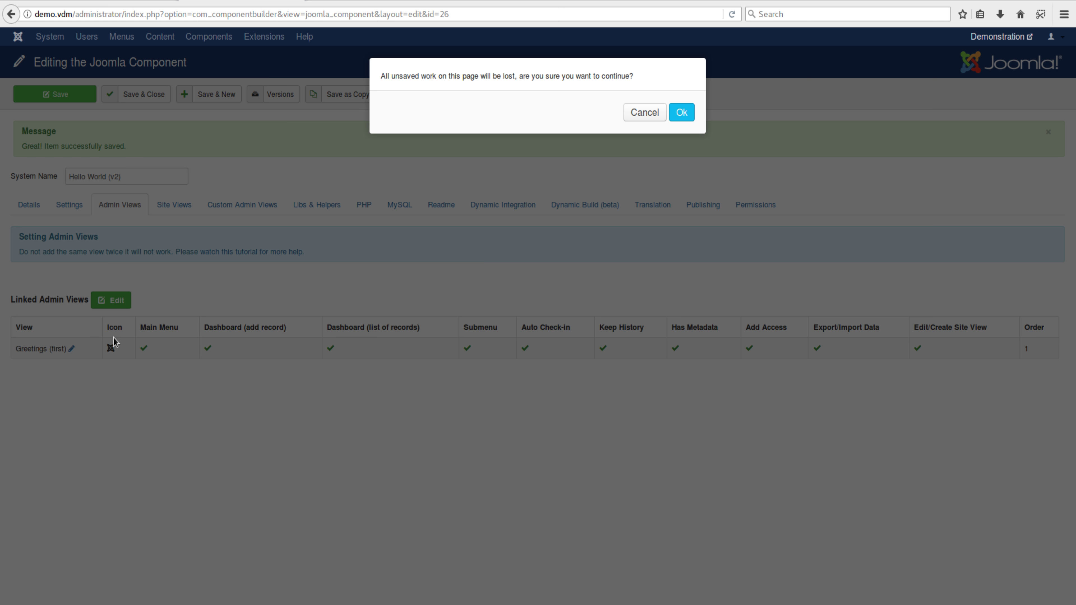
pyautogui.click(675, 117)
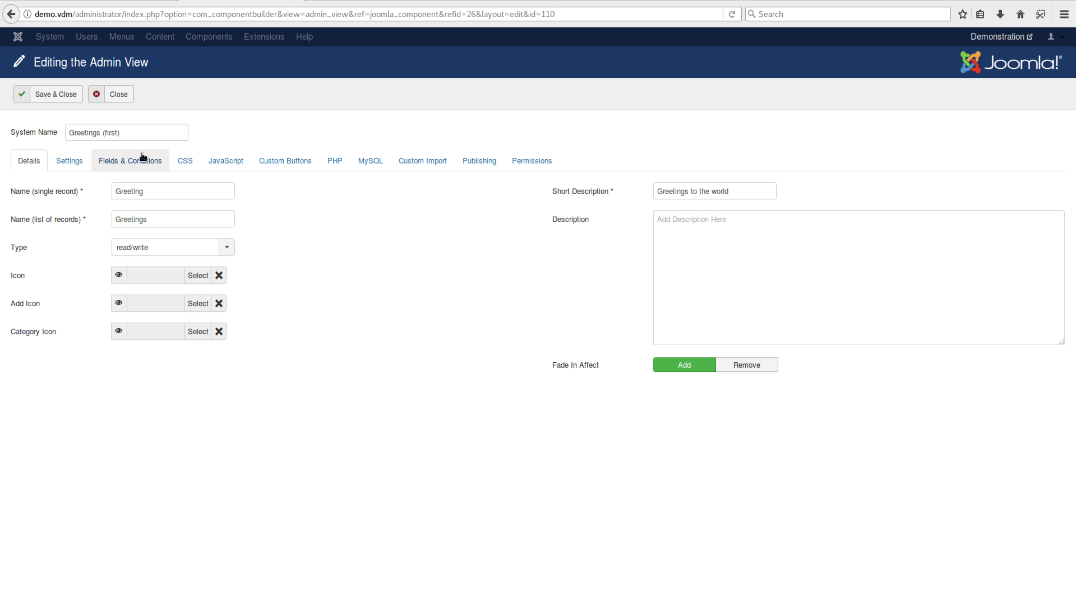
pyautogui.click(142, 158)
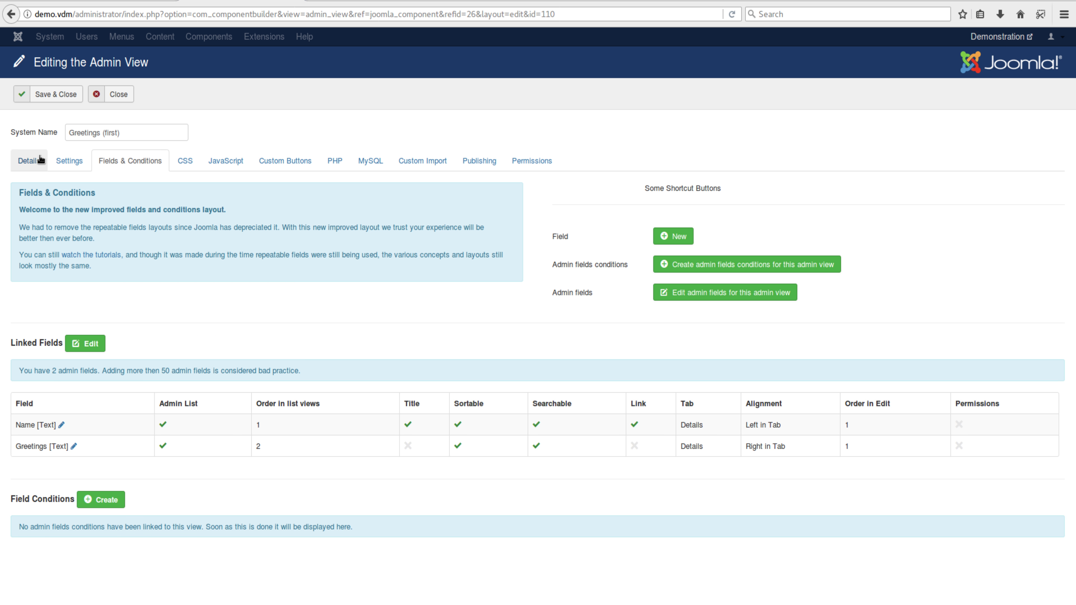
pyautogui.click(63, 163)
pyautogui.click(29, 163)
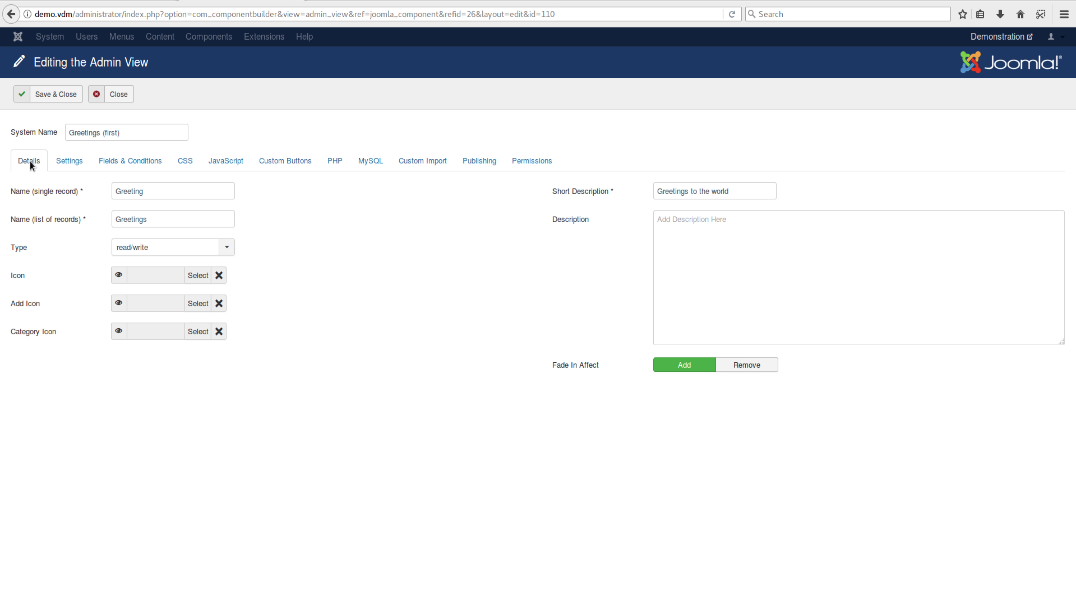
pyautogui.click(74, 163)
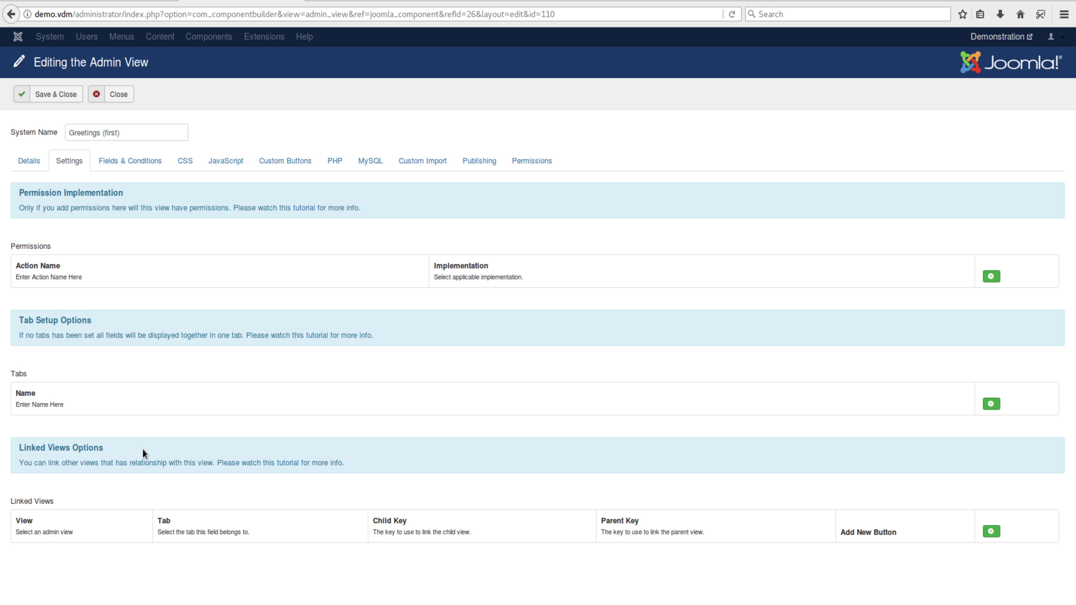
# Add core.edit, core.edit.own, core.edit.state, core.edit.created_by, core.edit.created, core.create and core.delete permissions with Both implementation to Greetings (first), and save and close
pyautogui.click(990, 277)
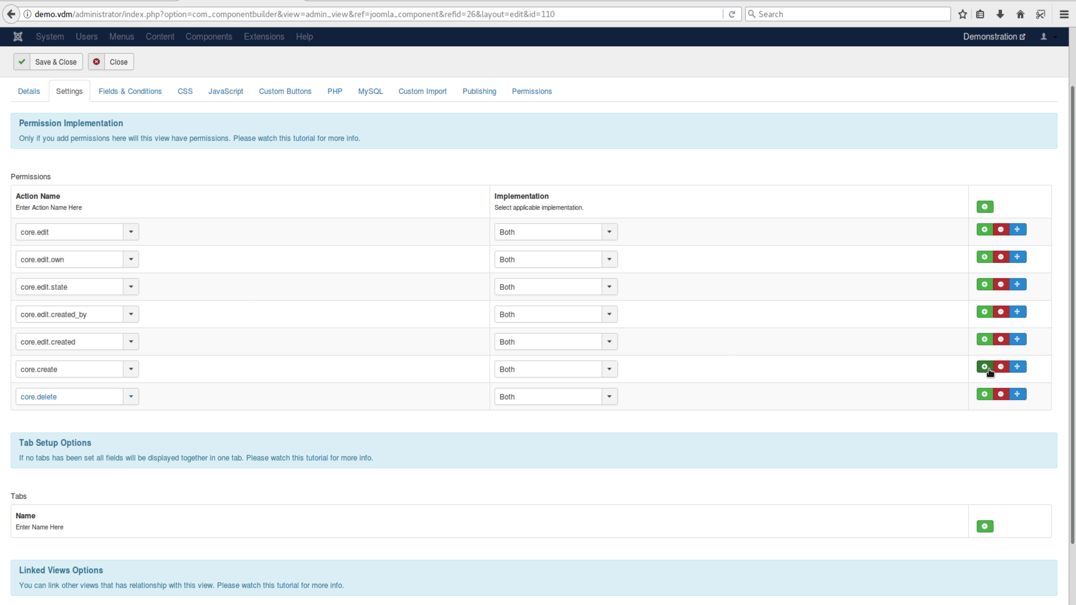
pyautogui.click(90, 232)
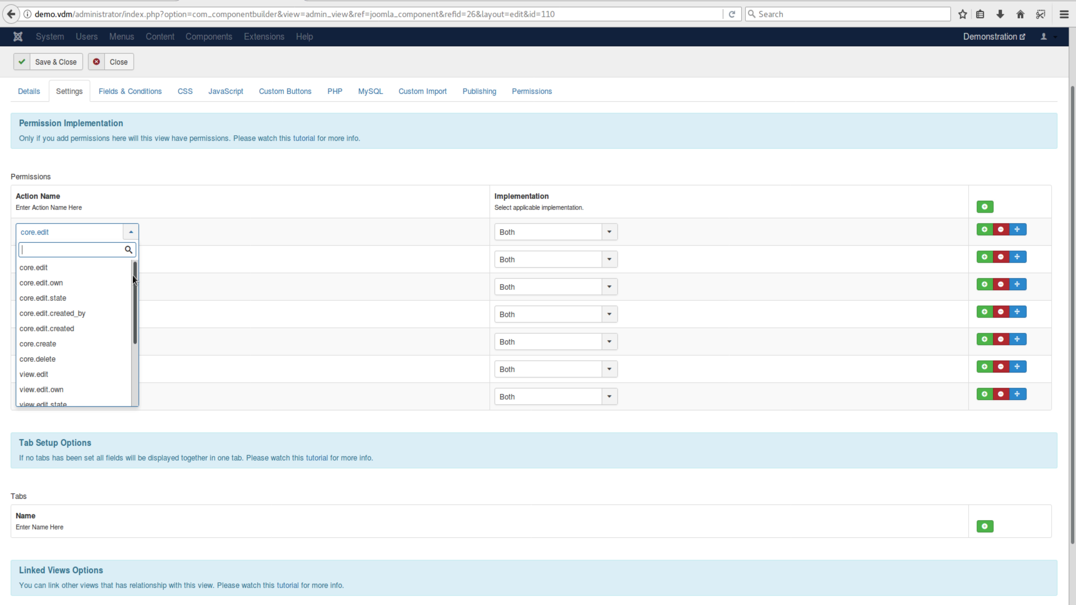
pyautogui.moveTo(132, 275); pyautogui.dragTo(136, 338)
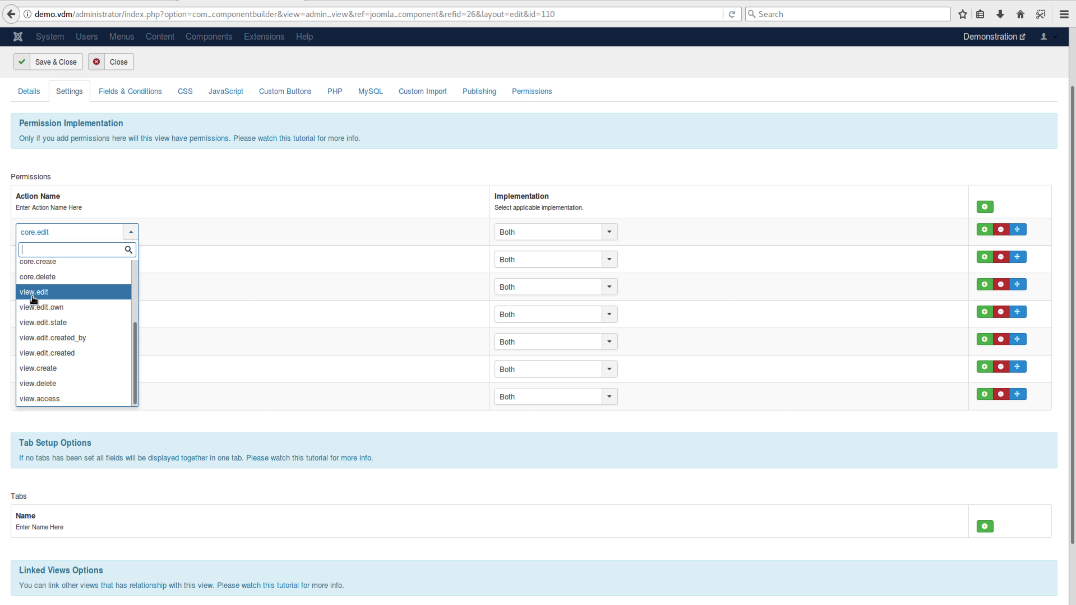
pyautogui.scroll(3, 34, 299)
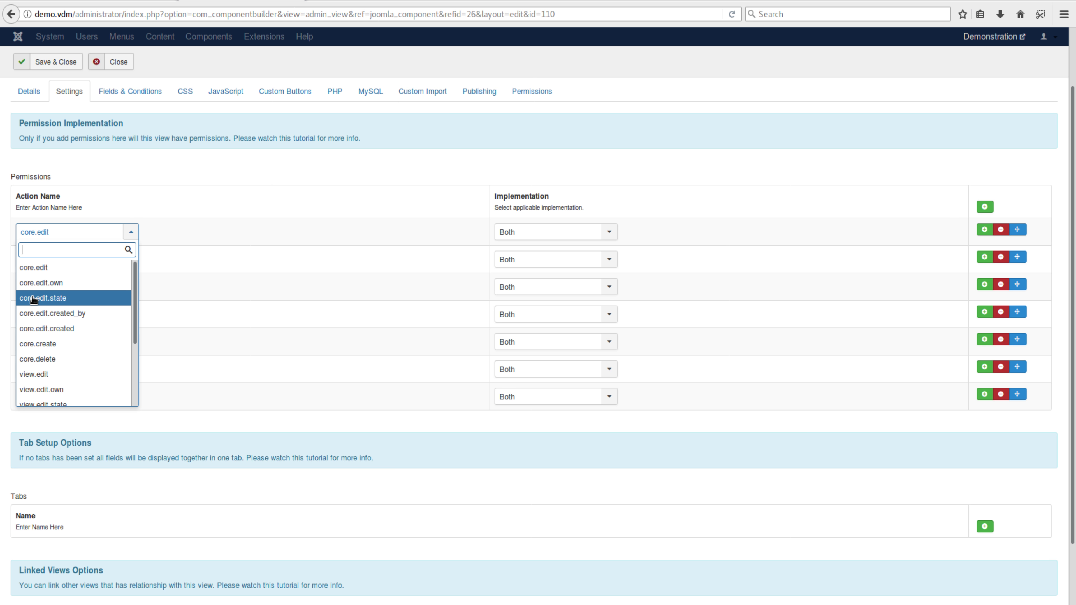
pyautogui.click(168, 184)
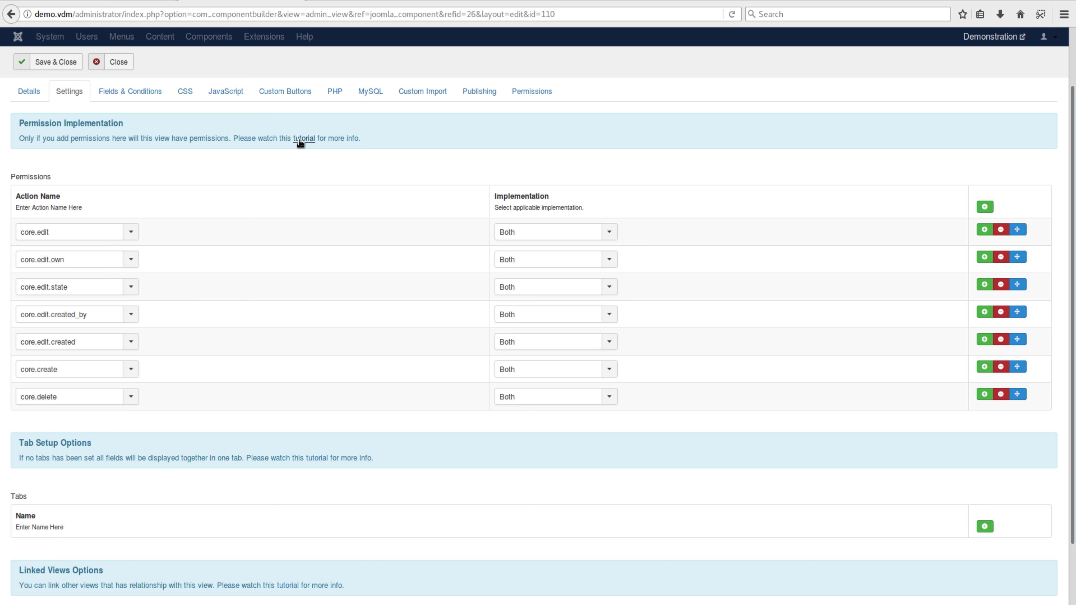
pyautogui.moveTo(18, 123); pyautogui.dragTo(131, 129)
pyautogui.click(131, 129)
pyautogui.scroll(3, 190, 181)
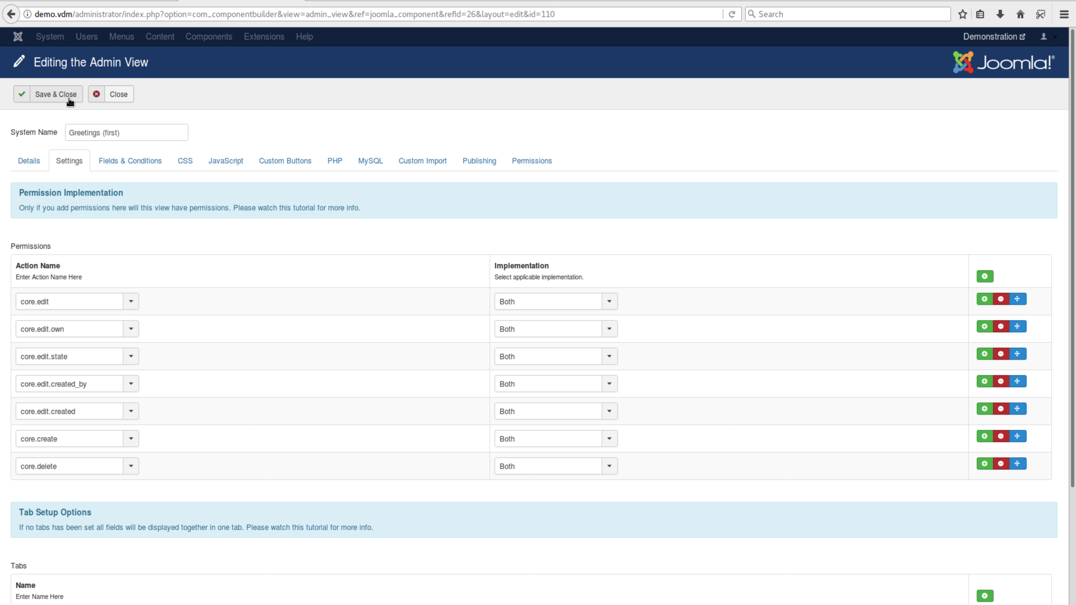
pyautogui.click(51, 101)
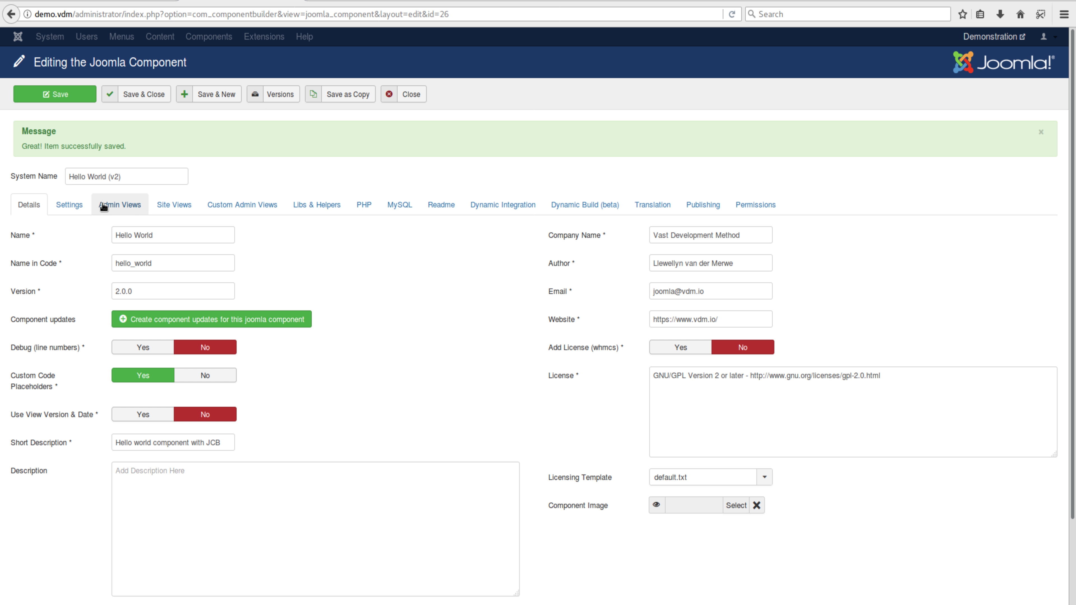
# Review the Hello World (v2) component's linked admin views and its other configuration sections, from settings through translation, ending at the details
pyautogui.click(120, 206)
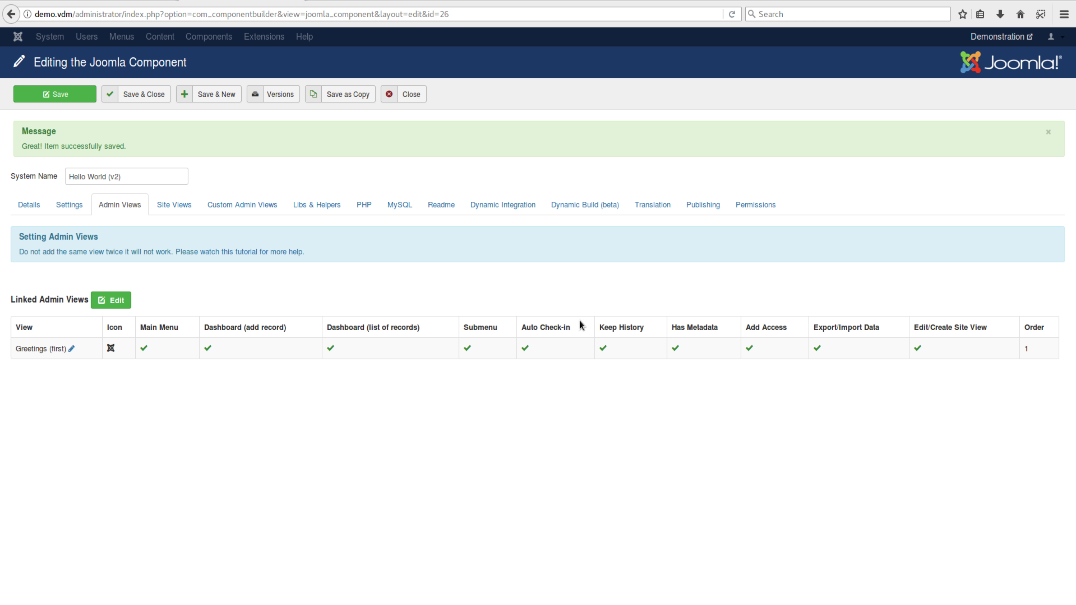
pyautogui.click(179, 202)
pyautogui.click(64, 207)
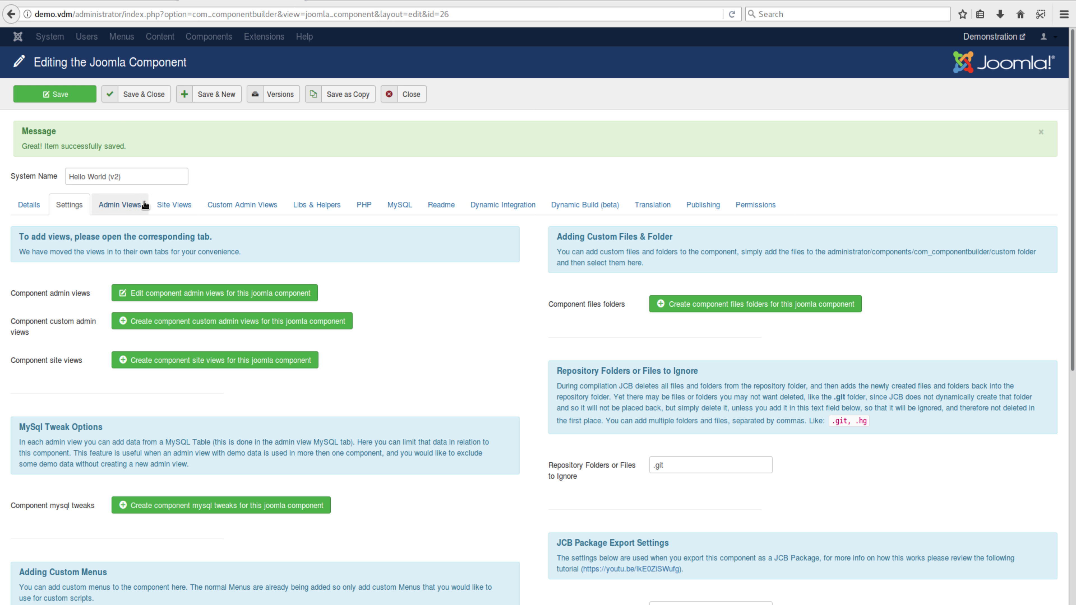
pyautogui.click(172, 203)
pyautogui.click(227, 205)
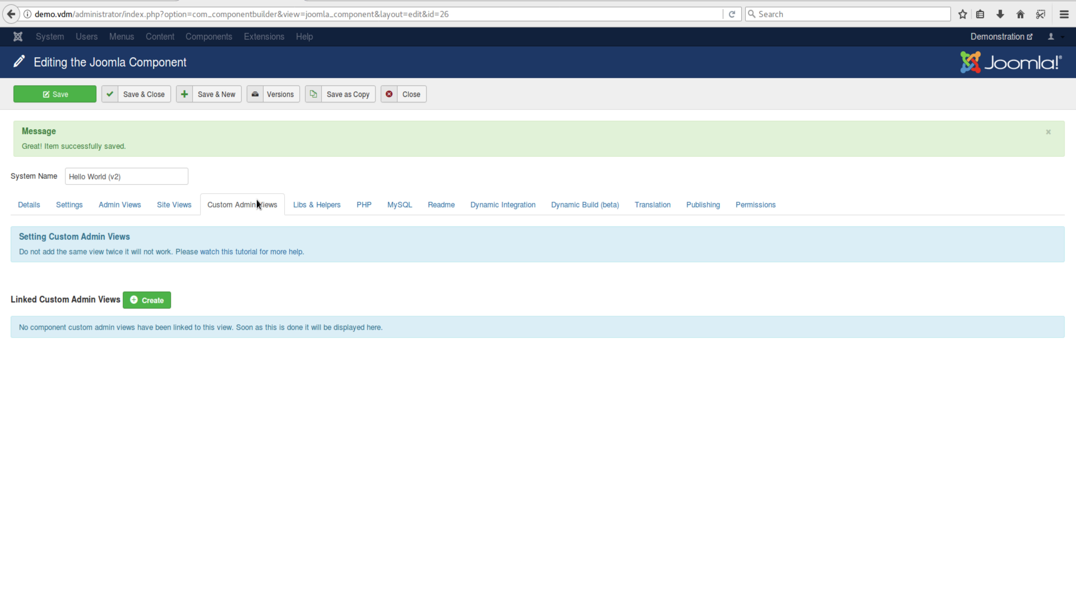
pyautogui.click(293, 205)
pyautogui.click(360, 207)
pyautogui.click(398, 205)
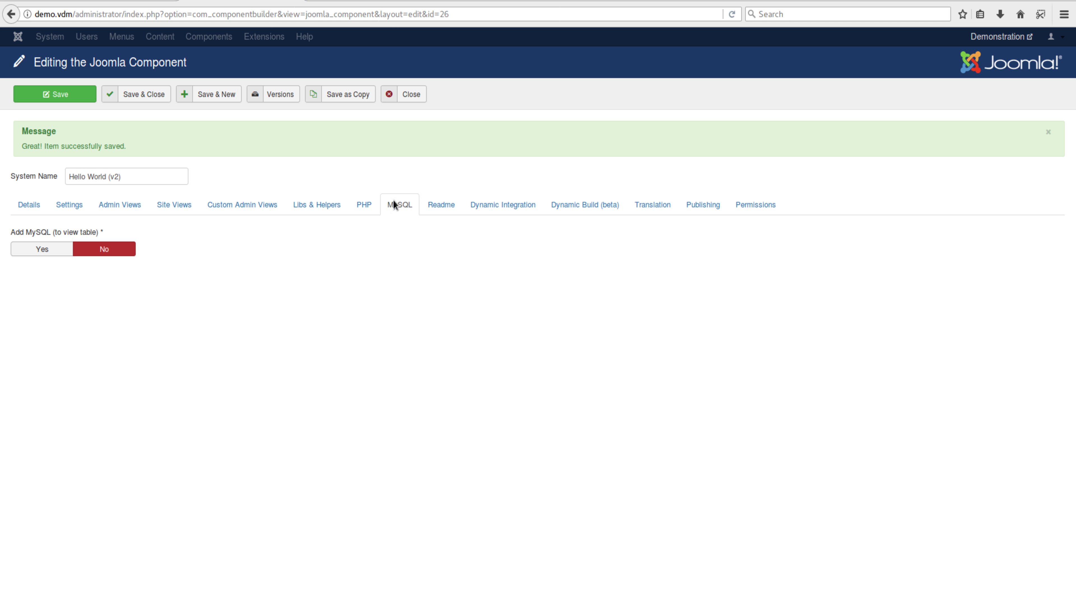
pyautogui.click(429, 203)
pyautogui.click(483, 206)
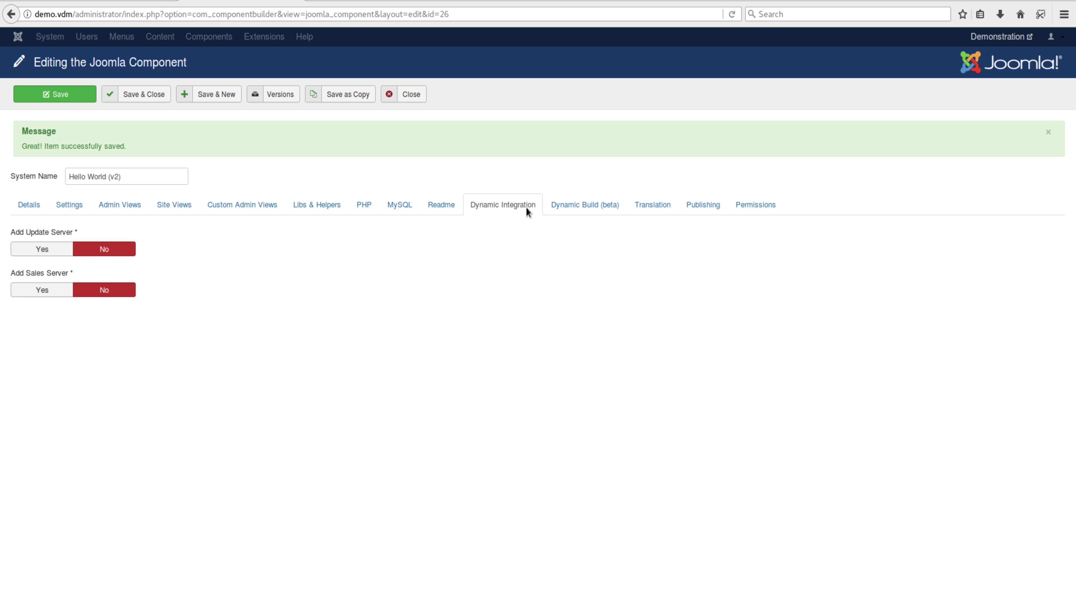
pyautogui.click(574, 210)
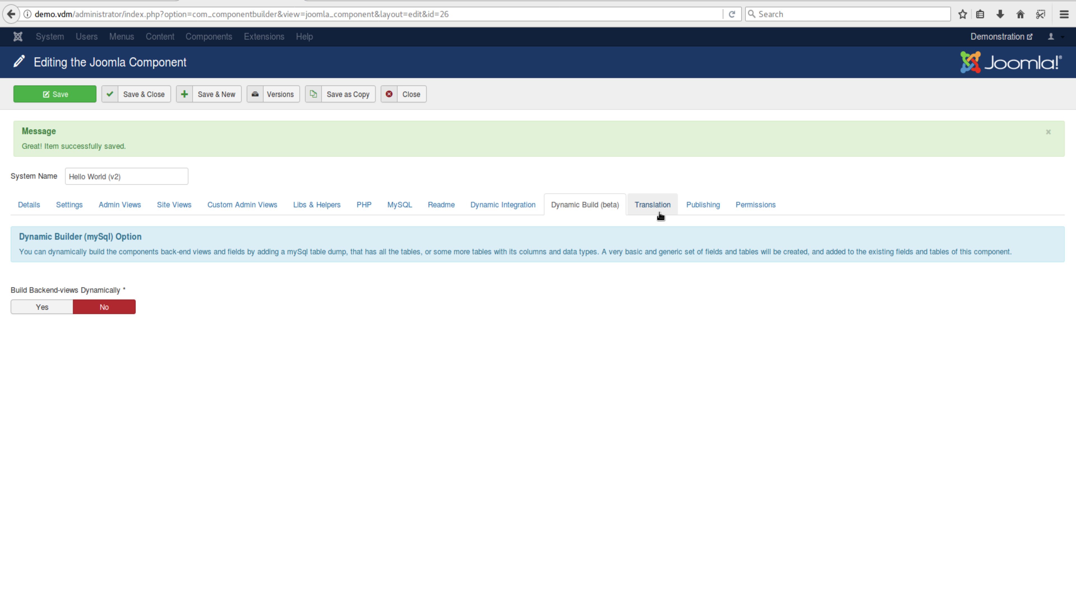
pyautogui.click(673, 213)
pyautogui.click(30, 212)
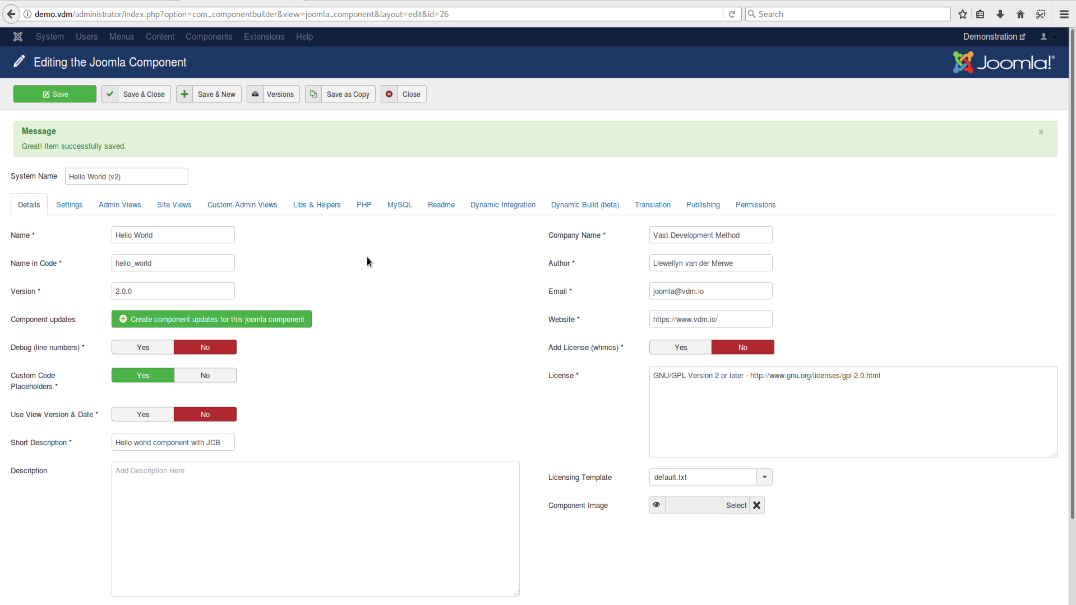
# Save and close the component, and compile Hello World (v2) with the default compiler options
pyautogui.click(124, 96)
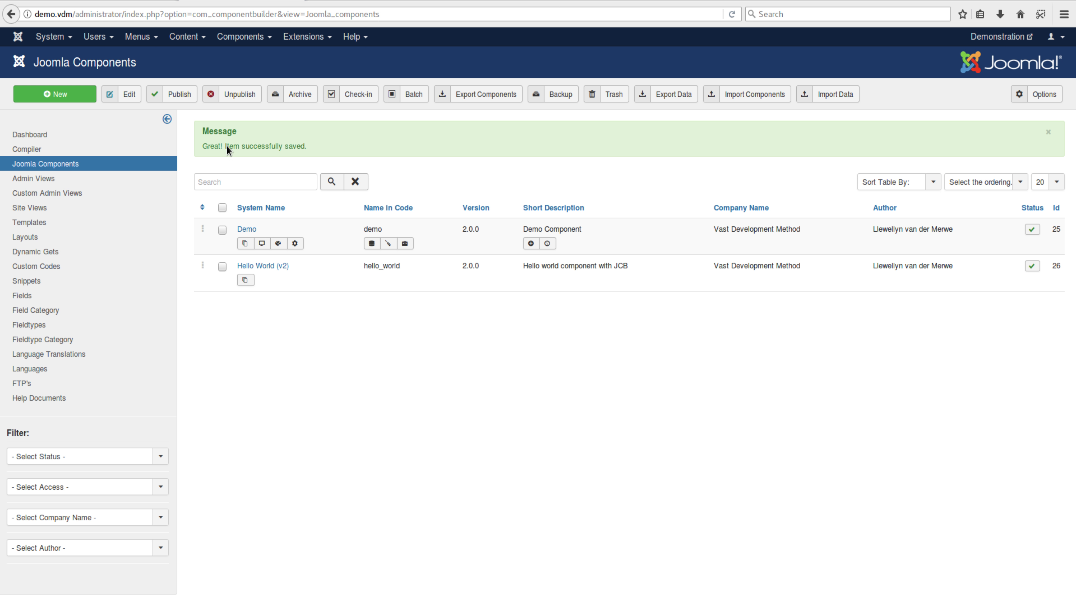
pyautogui.click(51, 154)
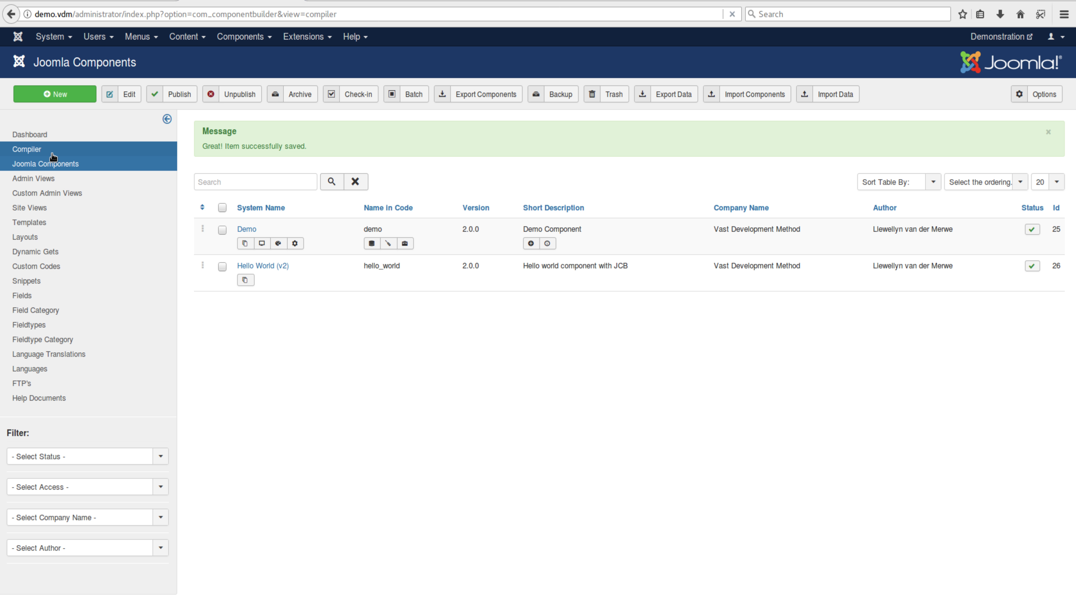
pyautogui.click(265, 331)
pyautogui.click(253, 360)
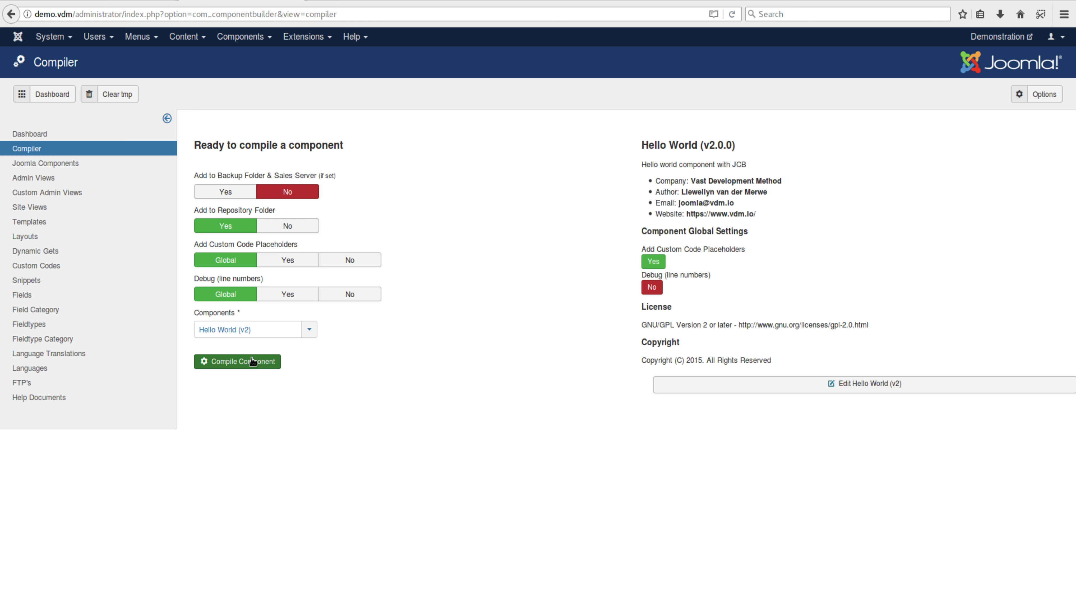
pyautogui.click(253, 361)
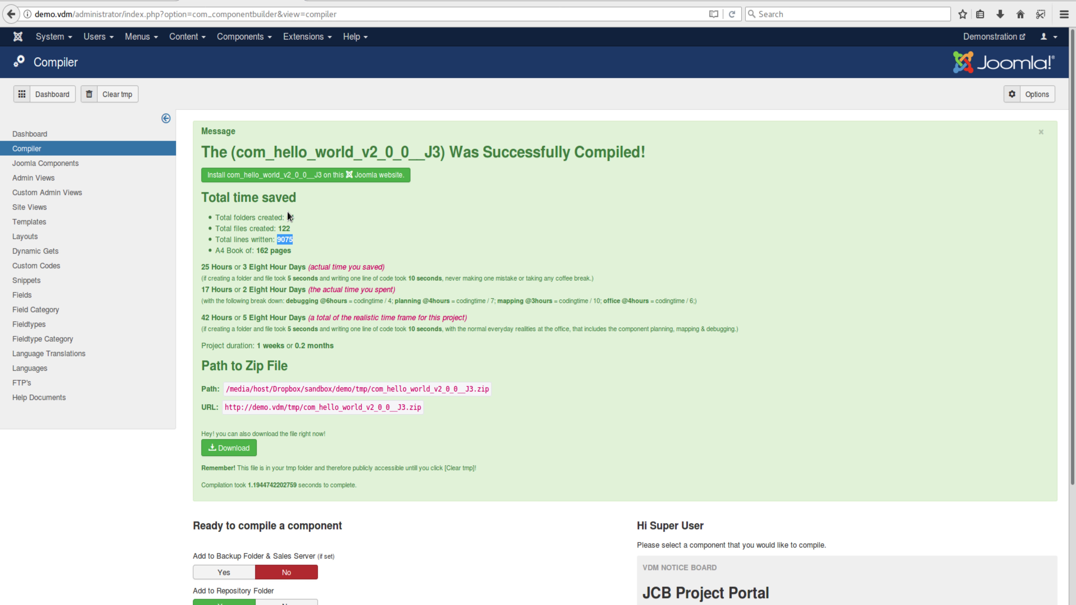
# Examine the compile report's file counts, time saved and zip file URL, and check where Joomla's extension installer is found
pyautogui.doubleClick(284, 229)
pyautogui.click(288, 281)
pyautogui.moveTo(199, 267); pyautogui.dragTo(233, 266)
pyautogui.moveTo(630, 283); pyautogui.dragTo(201, 266)
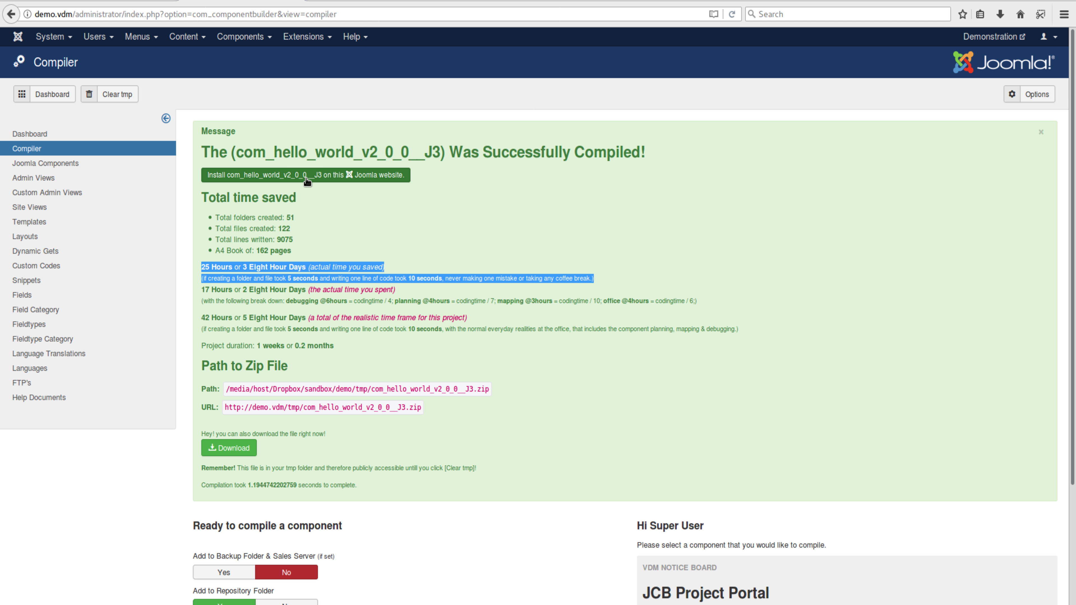
pyautogui.moveTo(226, 408); pyautogui.dragTo(423, 408)
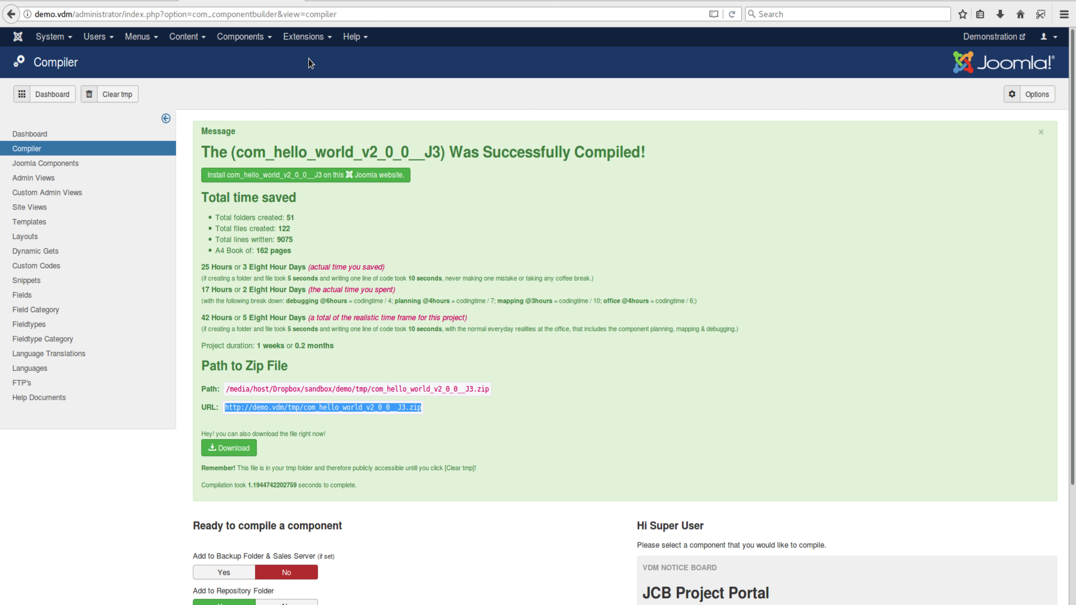
pyautogui.click(303, 36)
pyautogui.moveTo(335, 57)
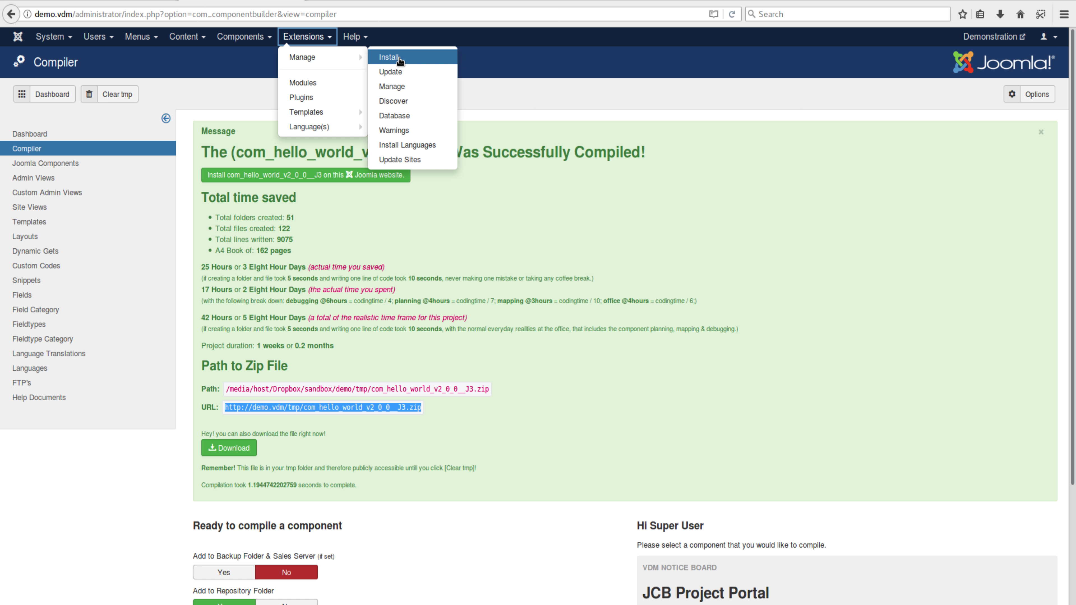
pyautogui.click(526, 64)
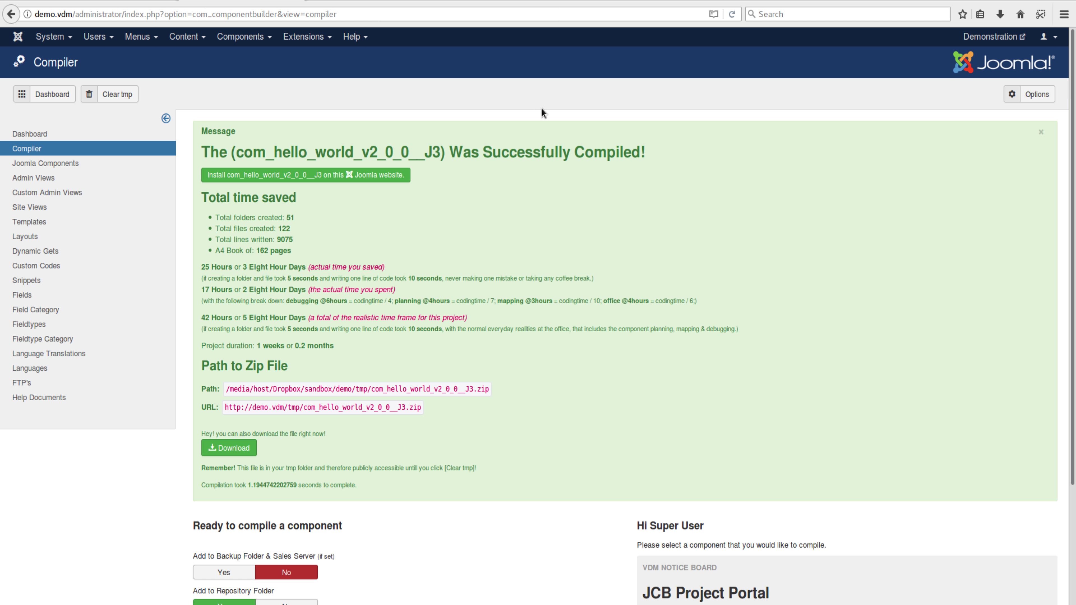
# Compare the compiler's component information for Hello World (v2) and Demo, including the component image
pyautogui.scroll(-5, 541, 107)
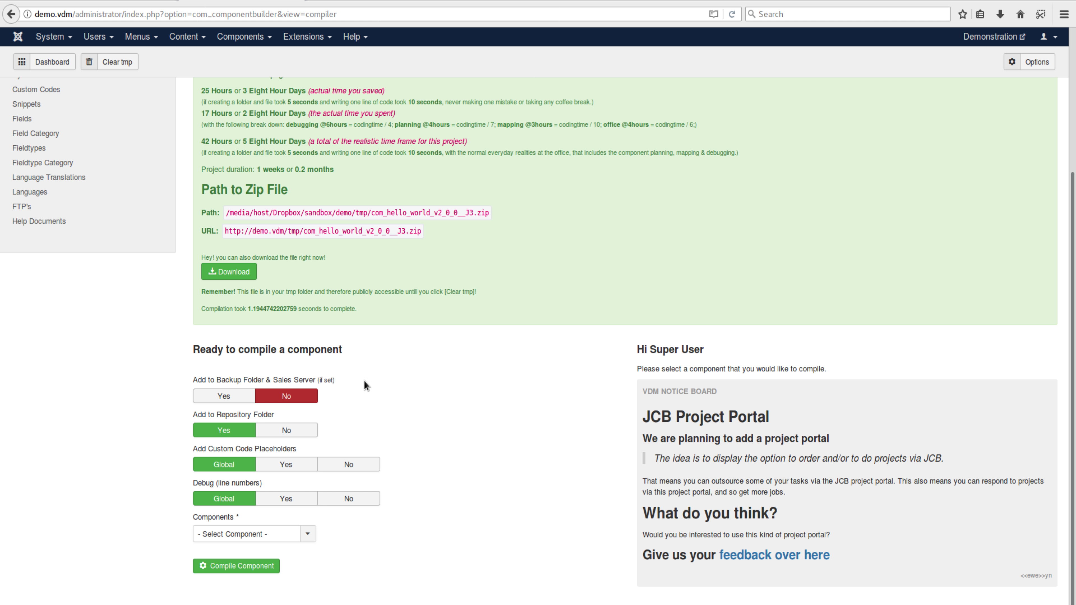
pyautogui.click(270, 533)
pyautogui.click(250, 564)
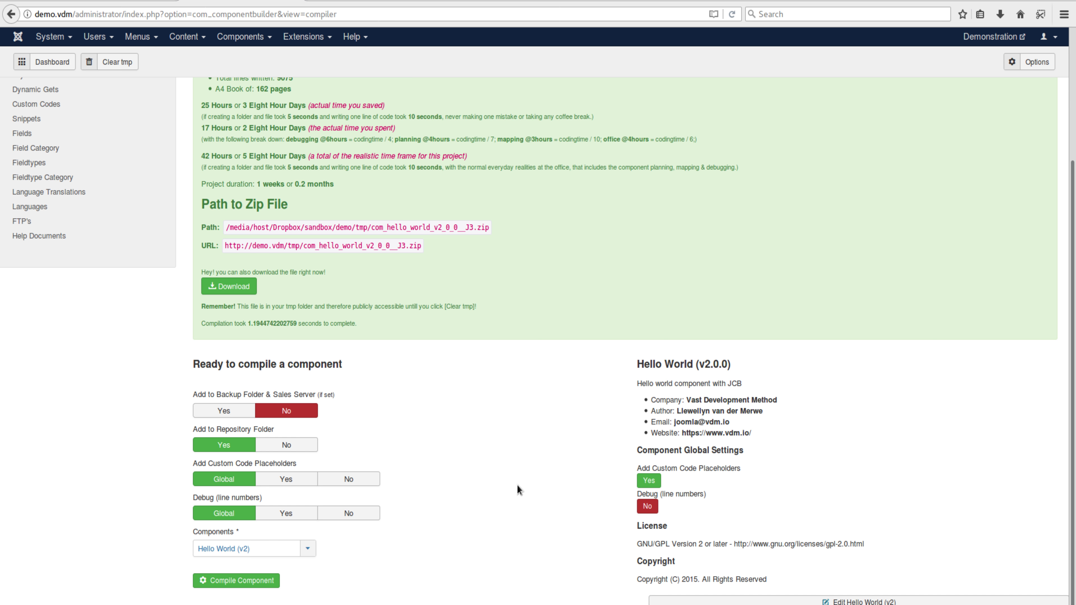
pyautogui.scroll(-1, 519, 490)
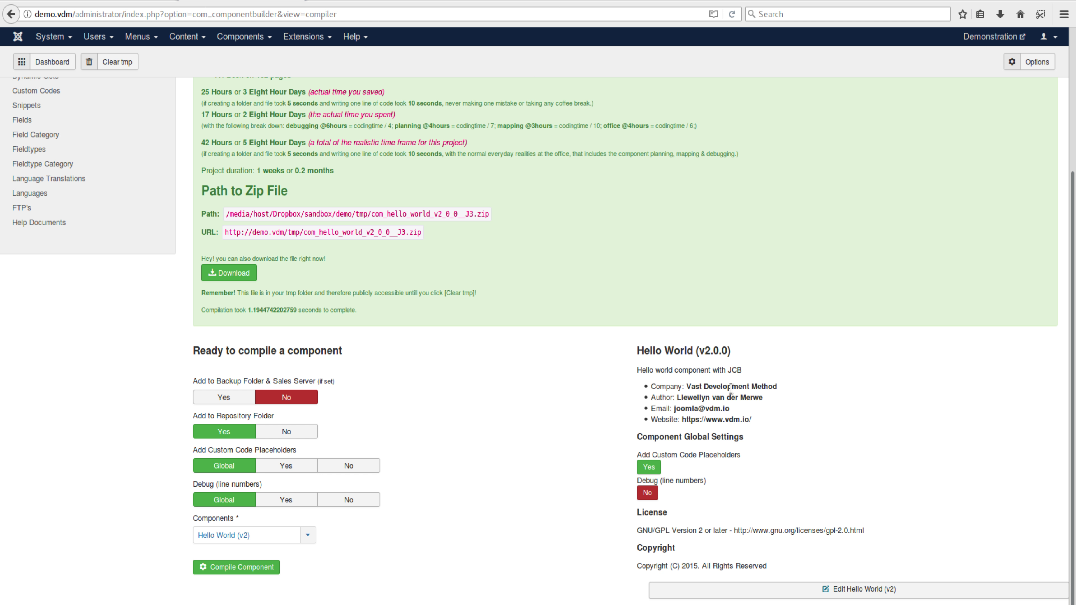
pyautogui.click(278, 539)
pyautogui.click(242, 579)
pyautogui.scroll(-4, 910, 474)
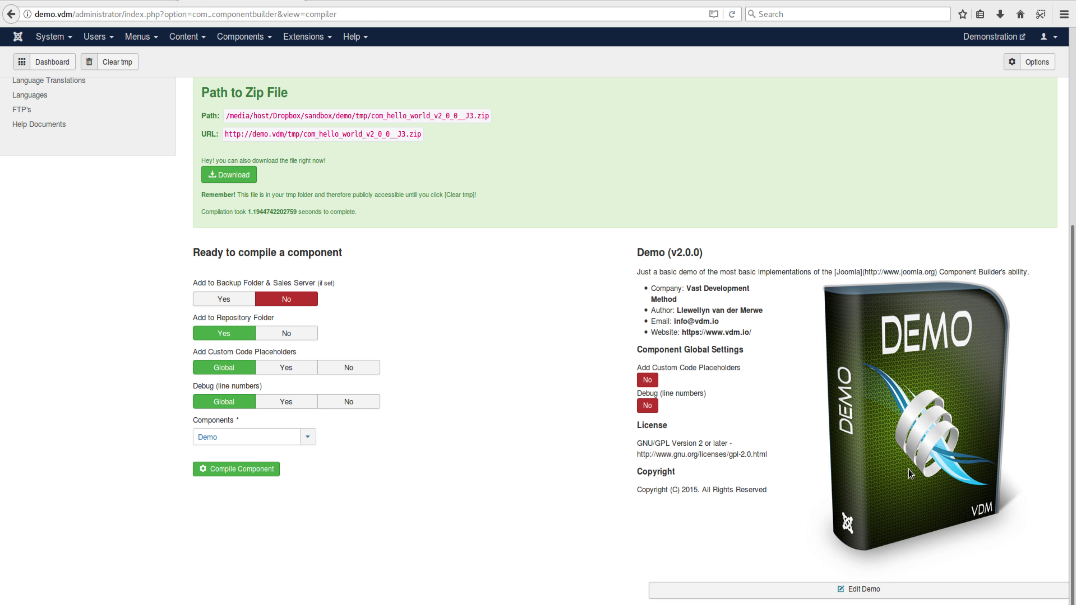
pyautogui.scroll(10, 729, 475)
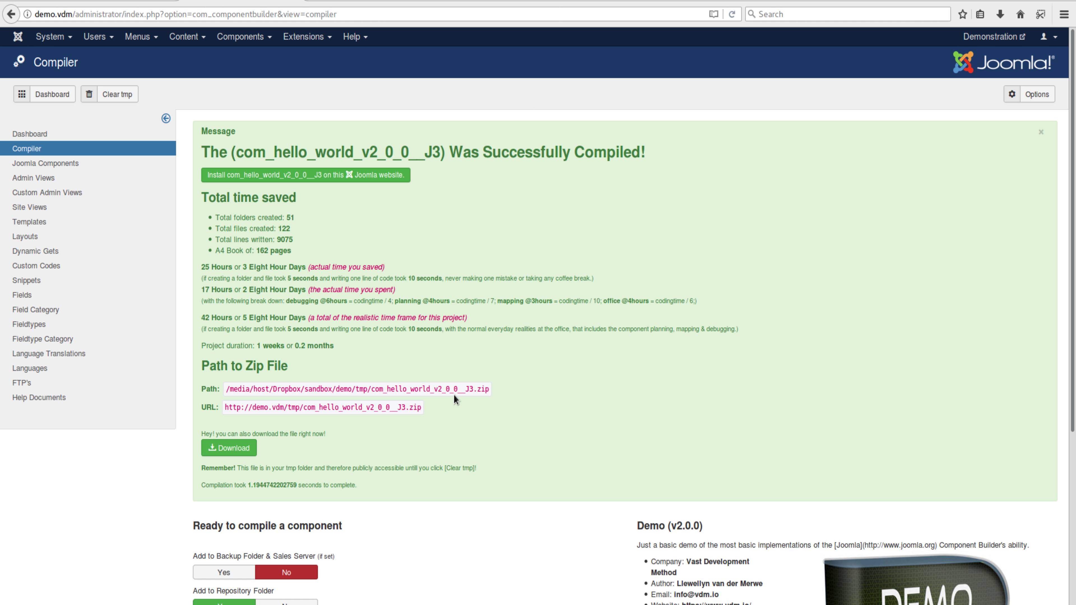
# Clear the tmp folder, and choose a component image for Hello World (v2), saving and closing the component
pyautogui.click(128, 101)
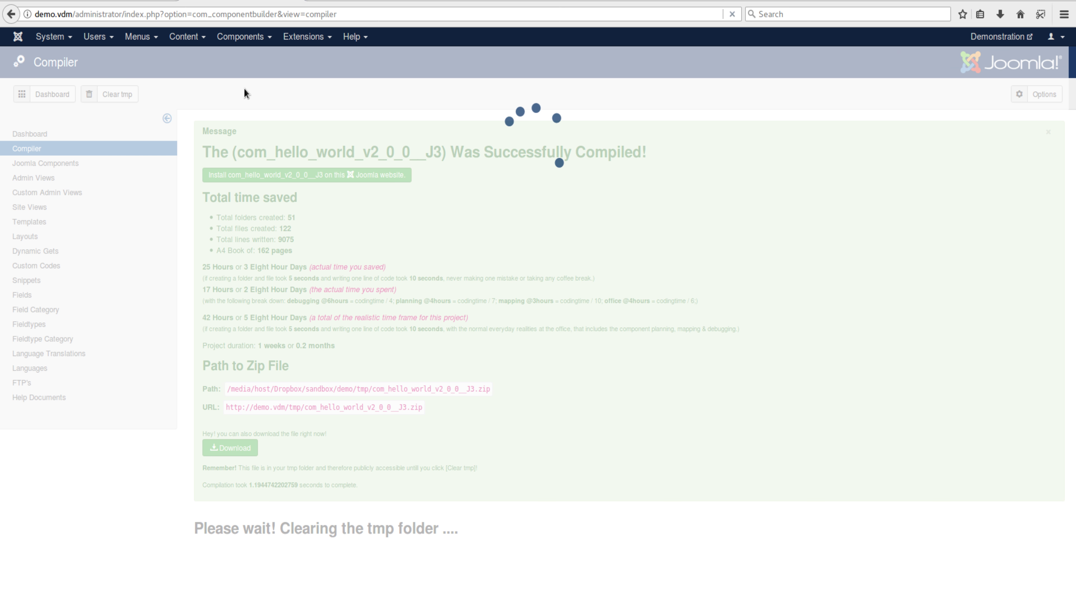
pyautogui.click(51, 165)
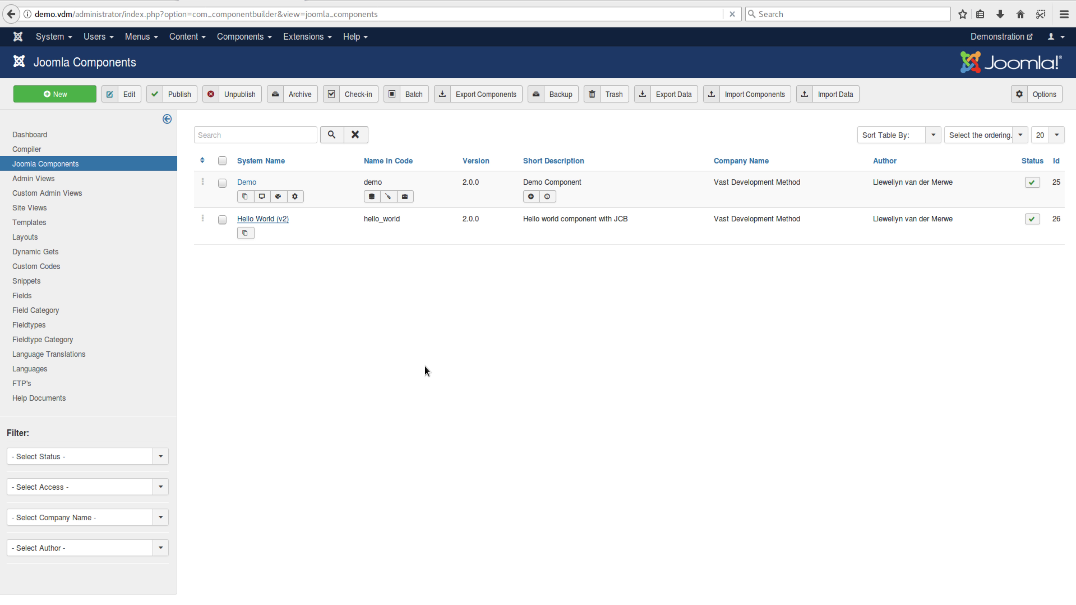
pyautogui.moveTo(560, 466)
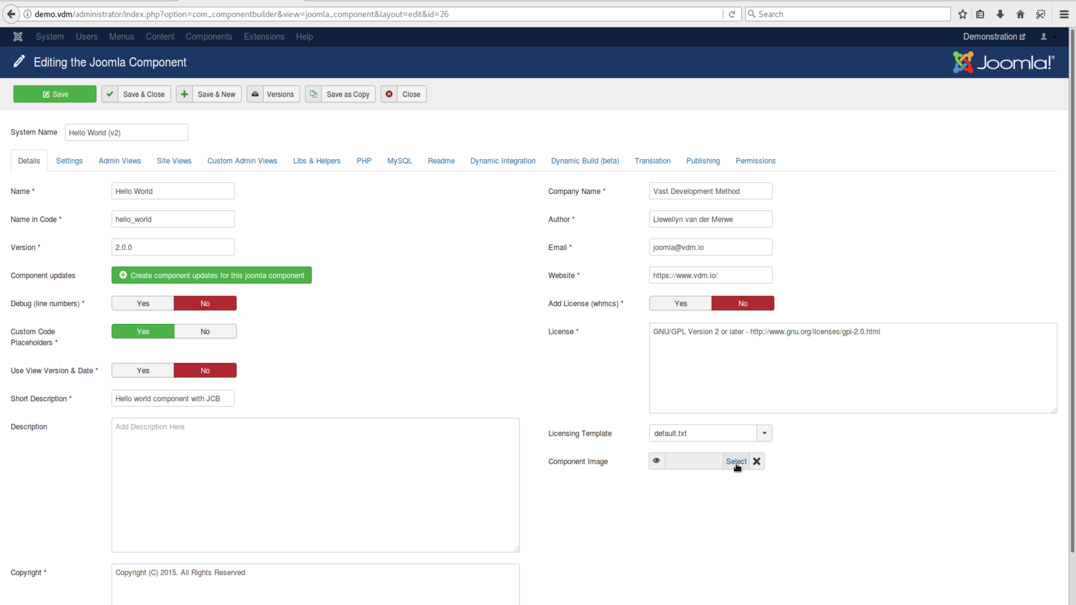
pyautogui.click(737, 463)
pyautogui.click(878, 117)
pyautogui.moveTo(655, 460)
pyautogui.click(138, 95)
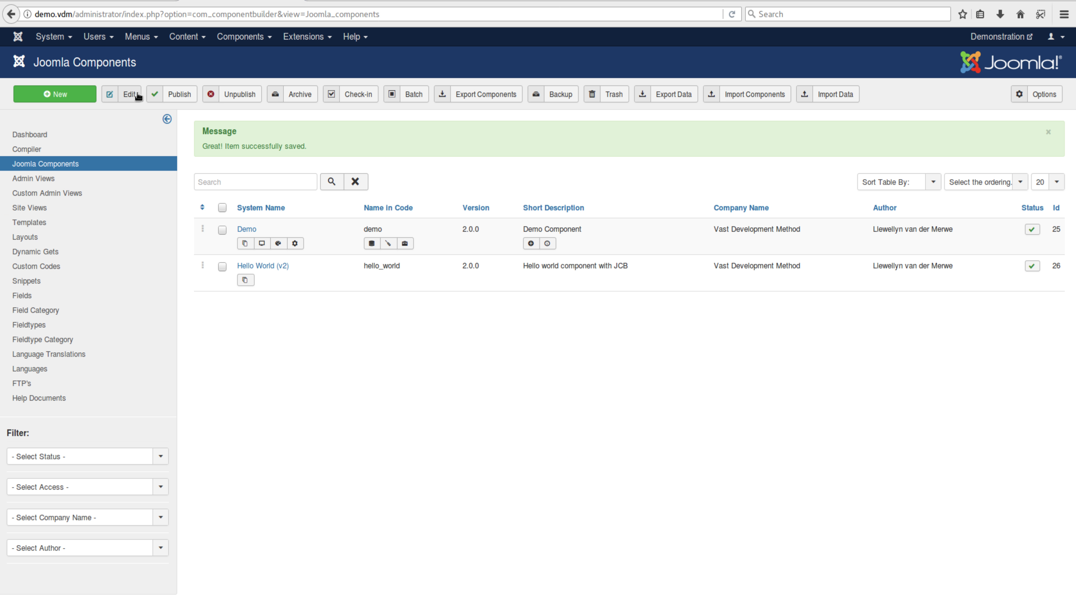
# Compile the updated Hello World (v2) component, keeping the default compiler options
pyautogui.click(26, 148)
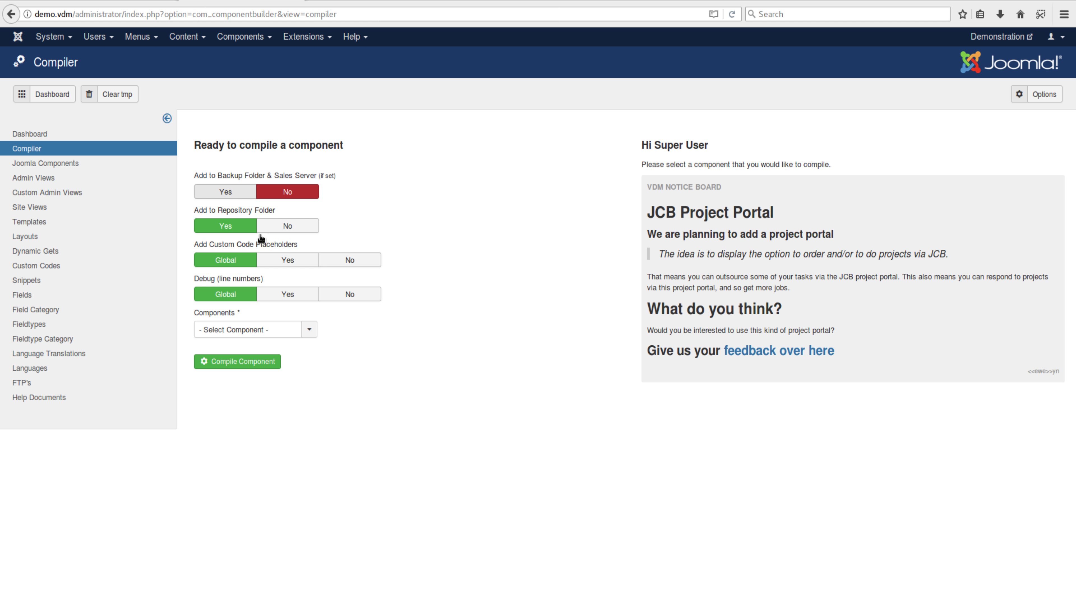
pyautogui.click(275, 330)
pyautogui.click(262, 358)
pyautogui.click(256, 364)
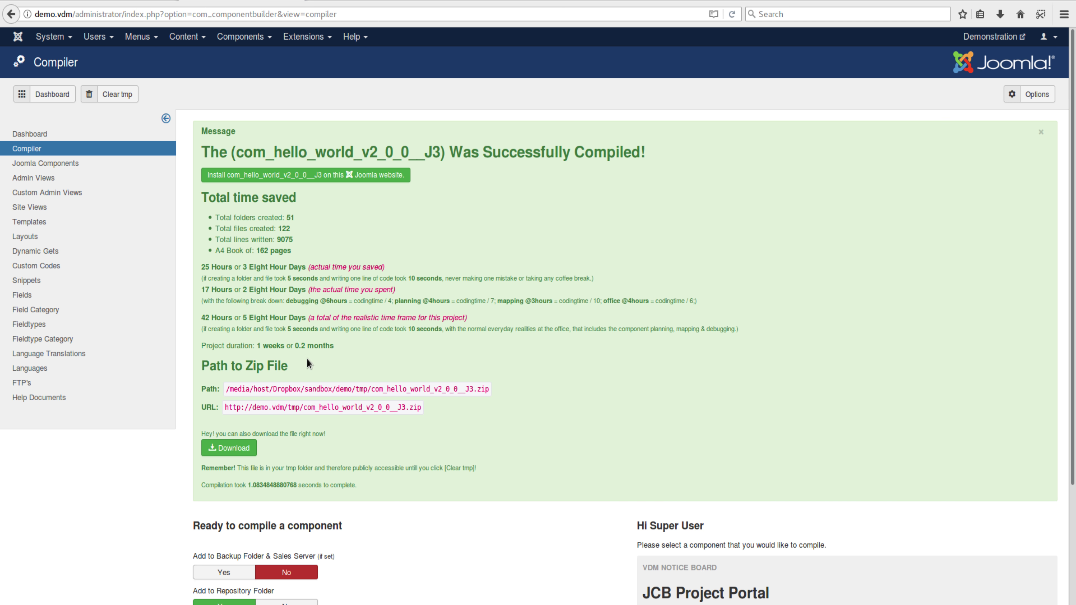
# Install the compiled com_hello_world_v2_0_0__J3 package on this Joomla website and open the Hello World dashboard in a new browser tab
pyautogui.click(285, 182)
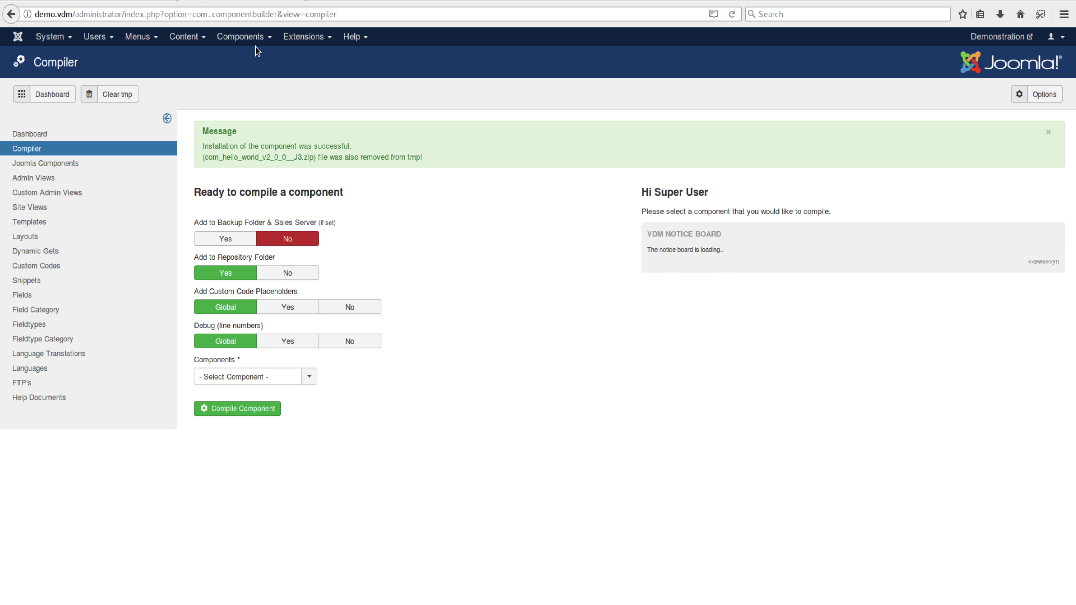
pyautogui.click(255, 41)
pyautogui.moveTo(265, 75)
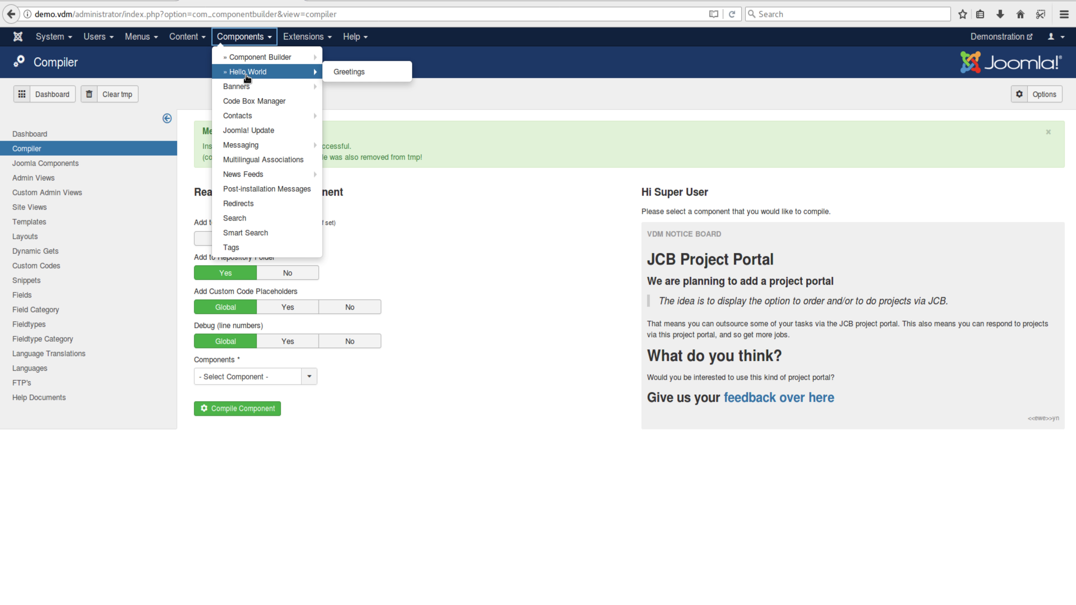
pyautogui.rightClick(265, 74)
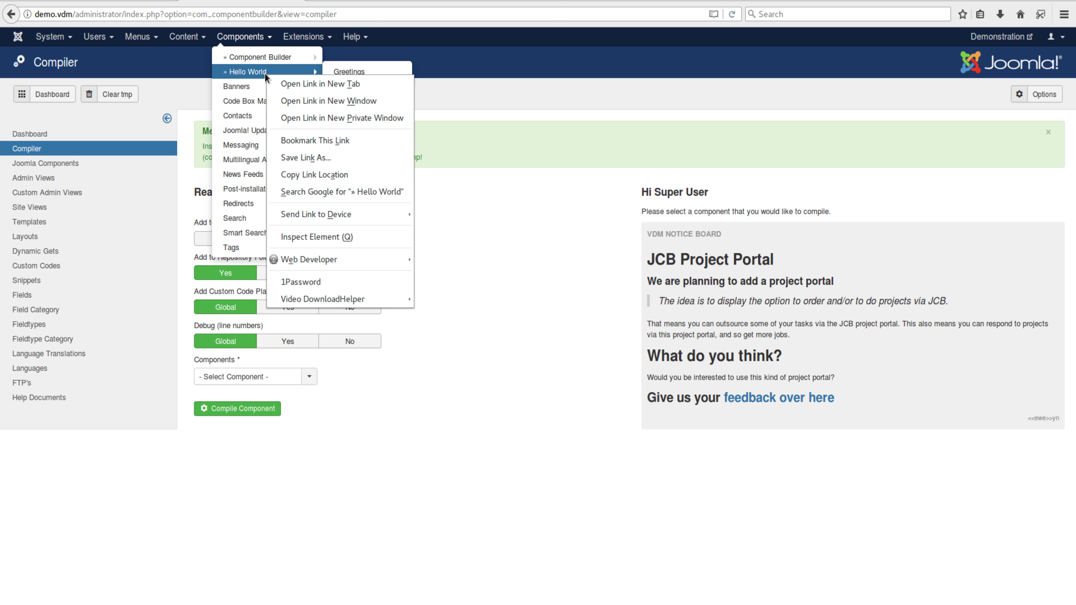
pyautogui.click(313, 82)
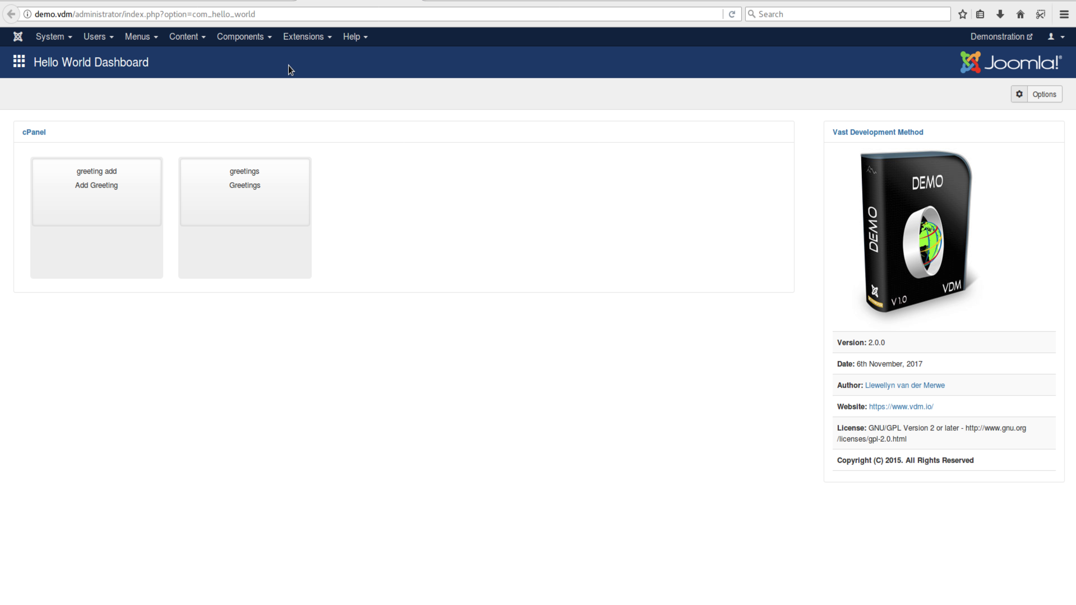
# Return to Component Builder and set the Greetings (first) admin view's icon to the Full-Bucket image
pyautogui.click(248, 3)
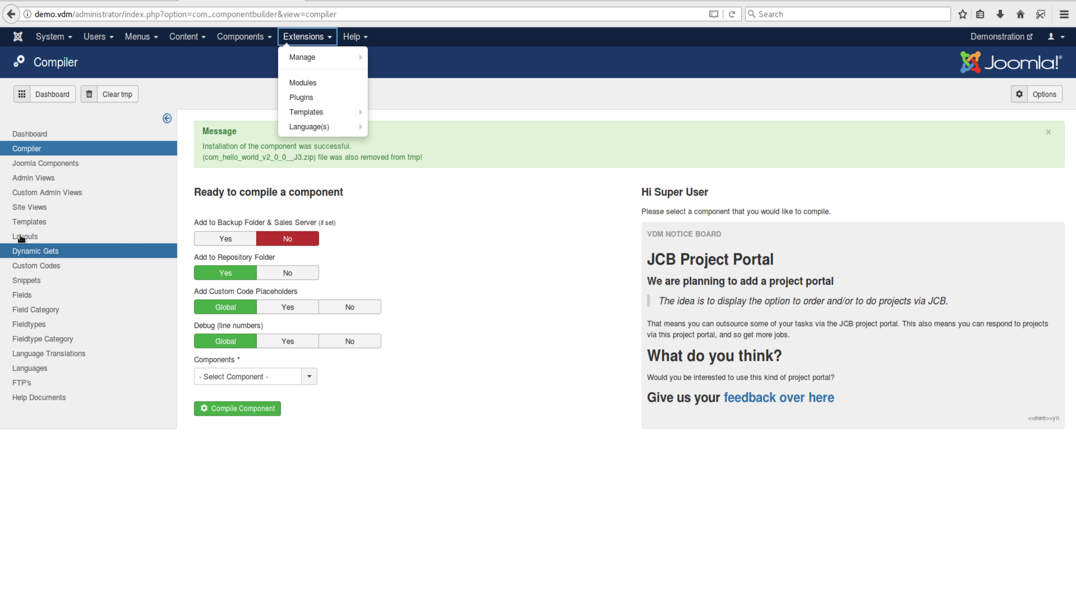
pyautogui.click(49, 177)
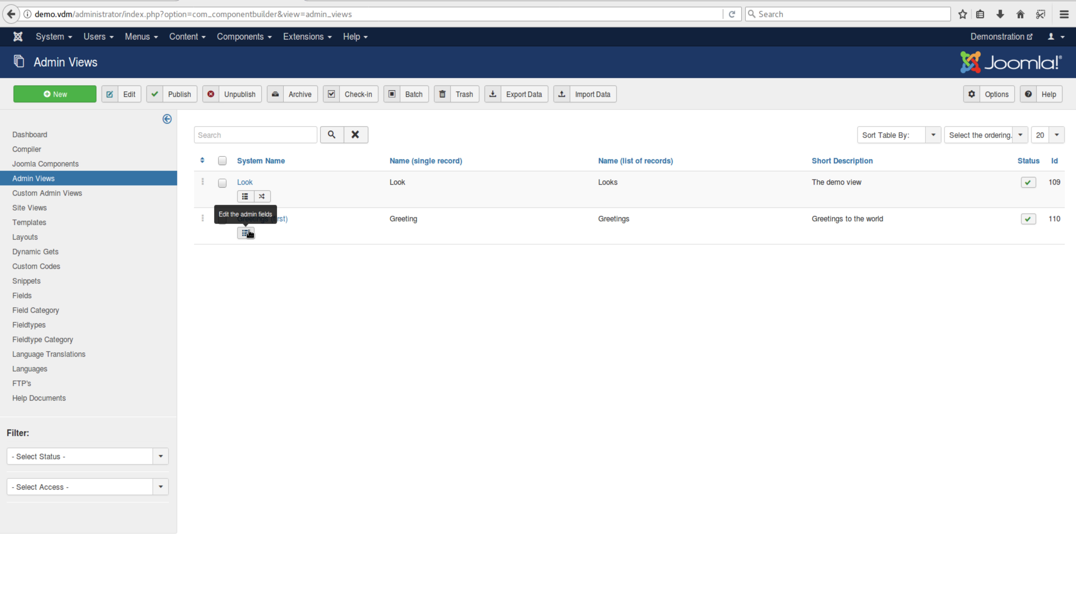
pyautogui.click(253, 220)
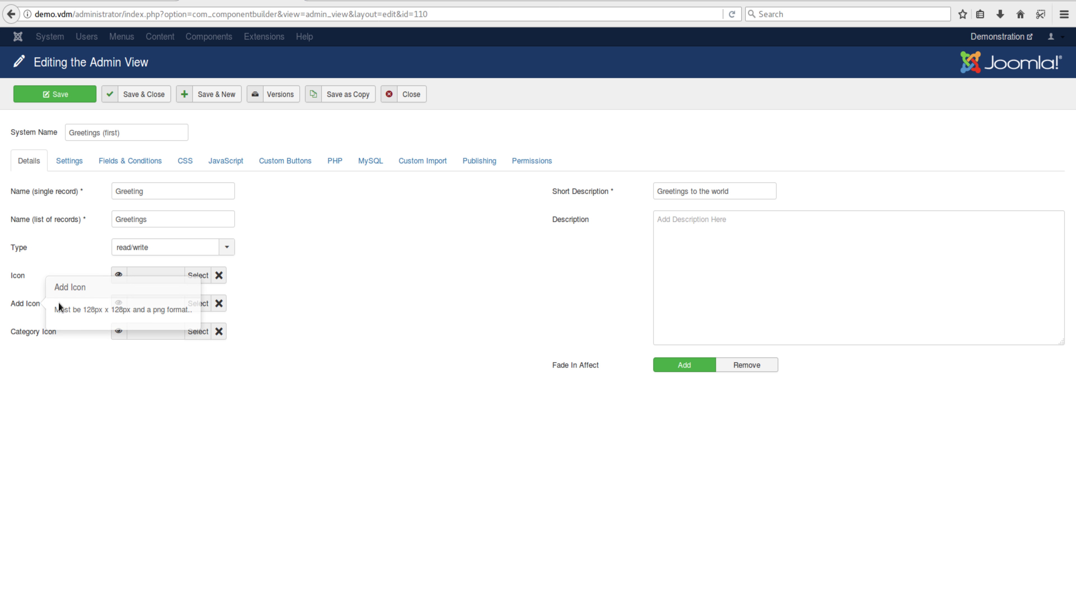
pyautogui.click(198, 275)
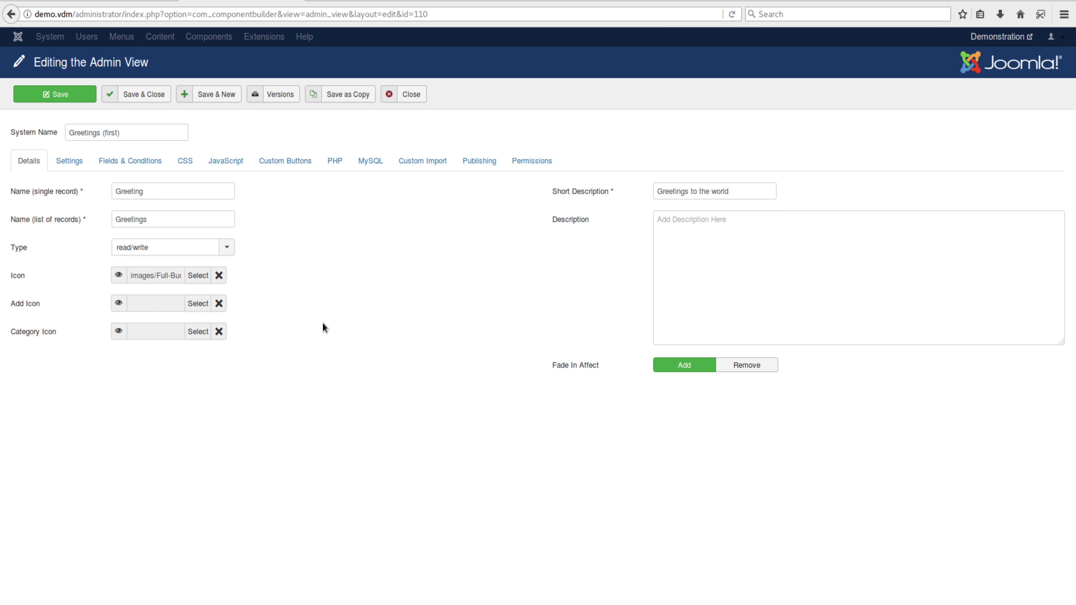
pyautogui.moveTo(118, 274)
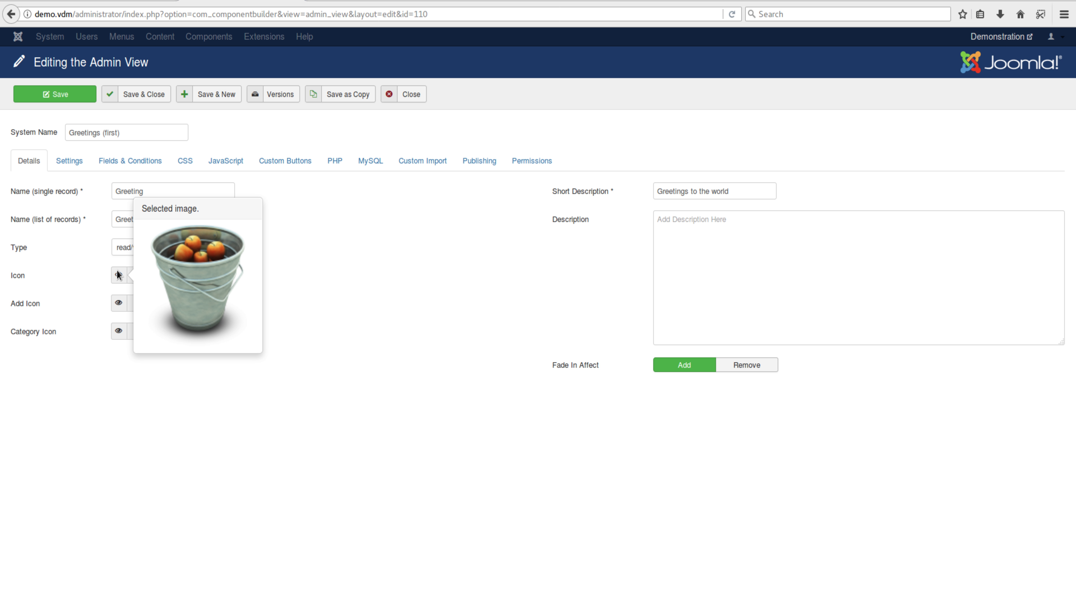
# Set the Greetings (first) admin view's add icon to images/Full-Bucket-icon-plus.png, then save and close the view
pyautogui.moveTo(119, 303)
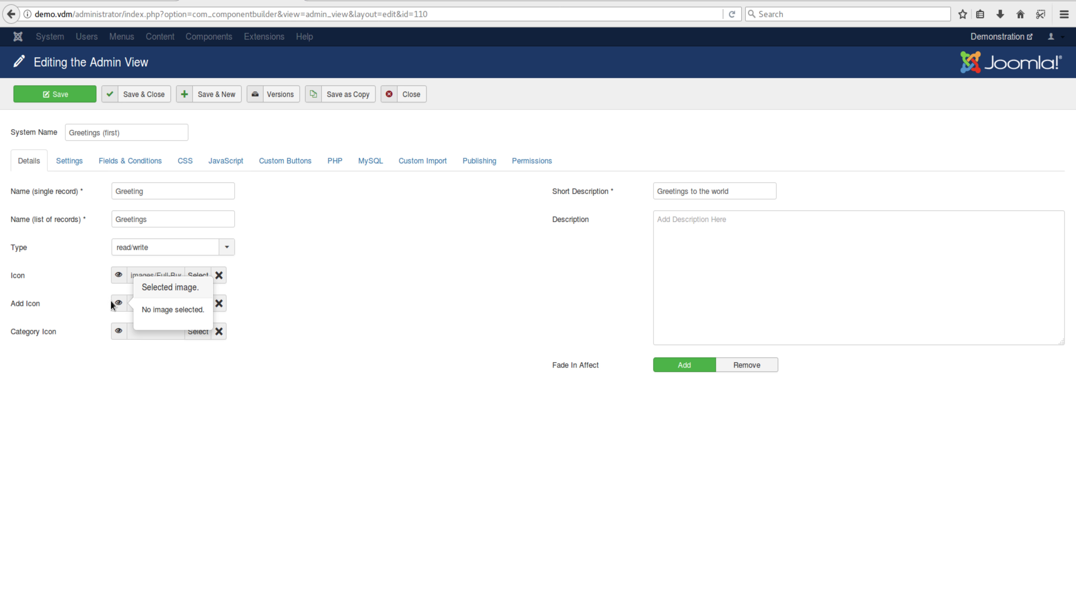
pyautogui.click(196, 305)
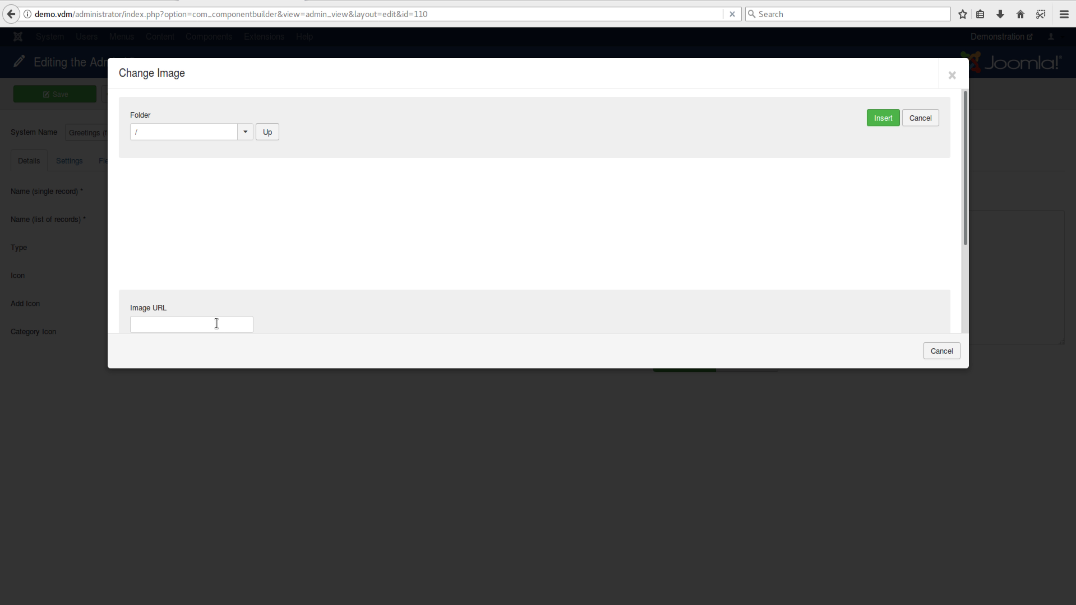
pyautogui.click(217, 324)
pyautogui.write('images/Full-Bucket-icon-plus.png')
pyautogui.click(883, 118)
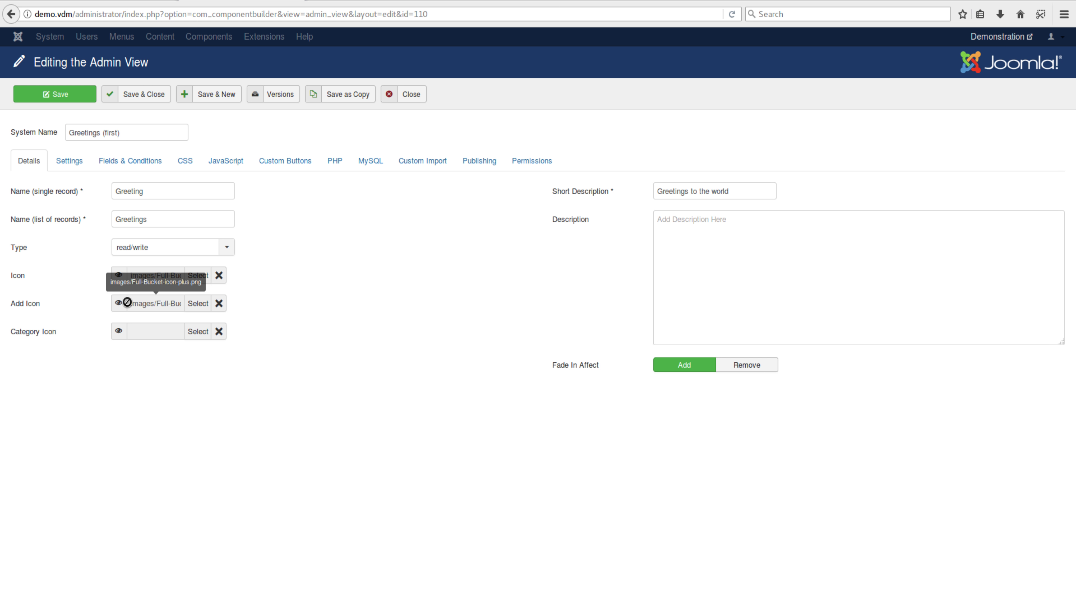
pyautogui.moveTo(122, 305)
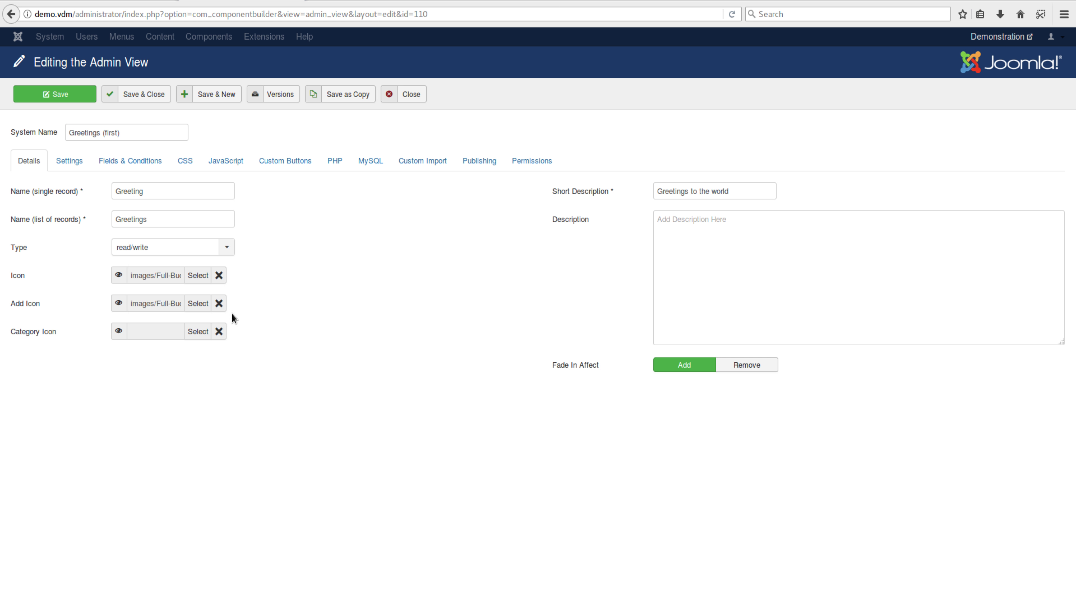
pyautogui.click(154, 98)
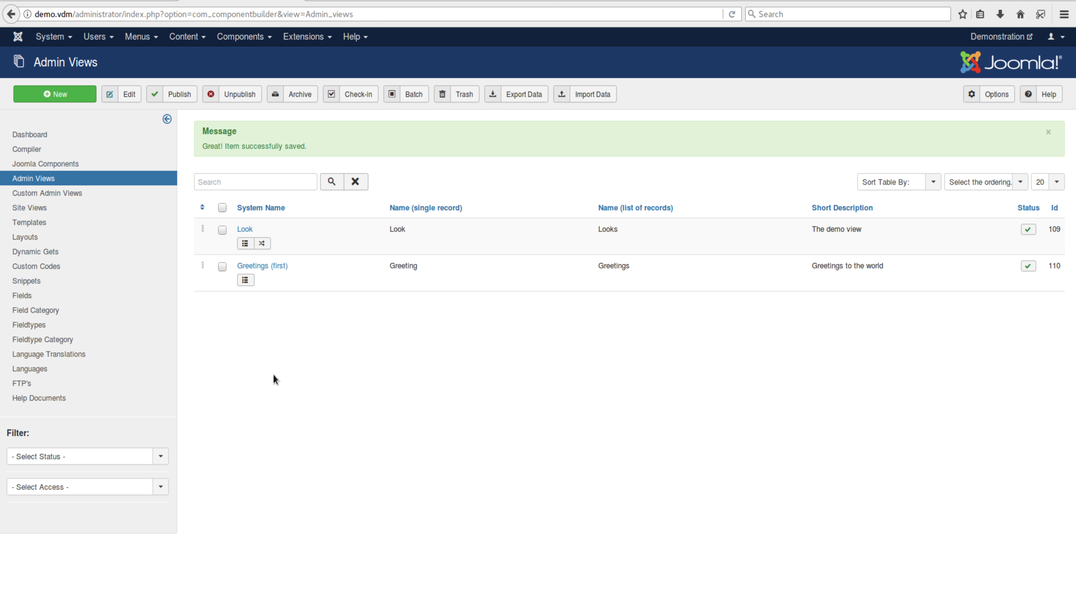
# Recompile the Hello World (v2) component with the default compiler options and install it on this Joomla website
pyautogui.click(31, 158)
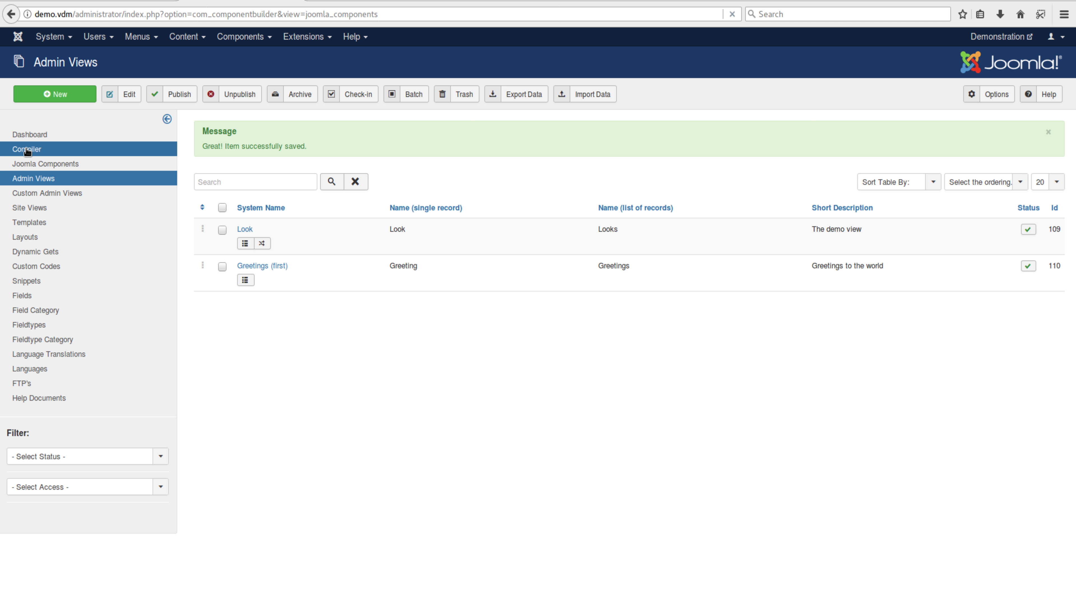
pyautogui.click(27, 150)
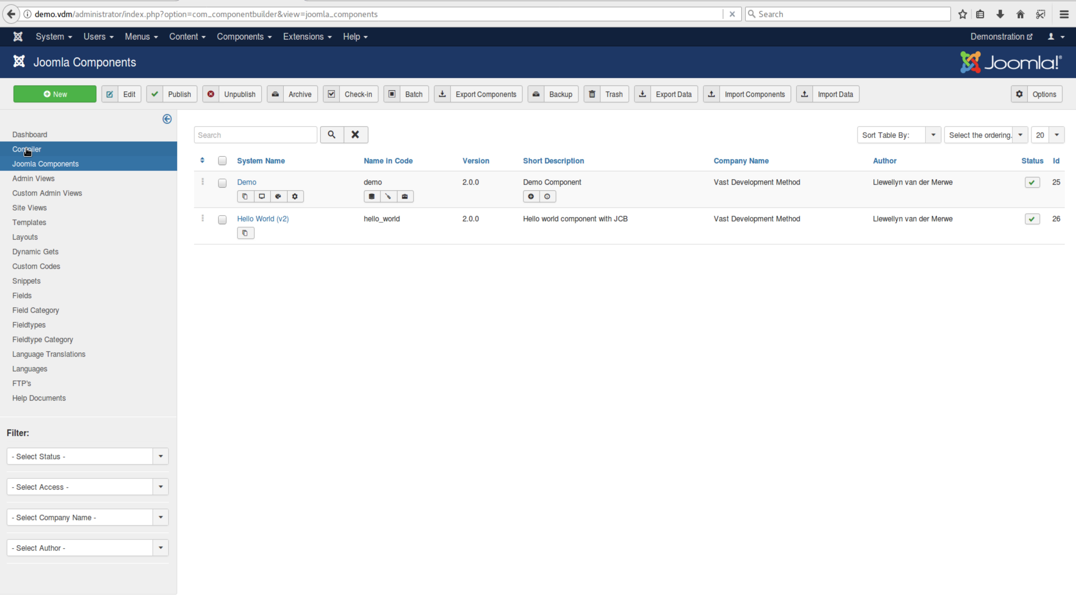
pyautogui.click(271, 330)
pyautogui.click(252, 356)
pyautogui.click(252, 362)
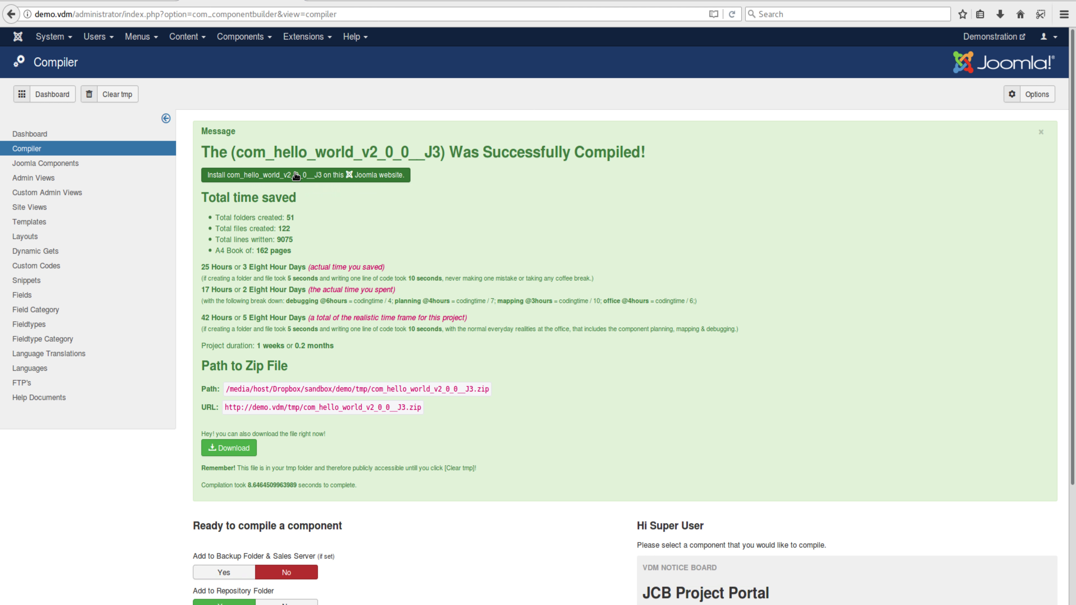
pyautogui.click(296, 176)
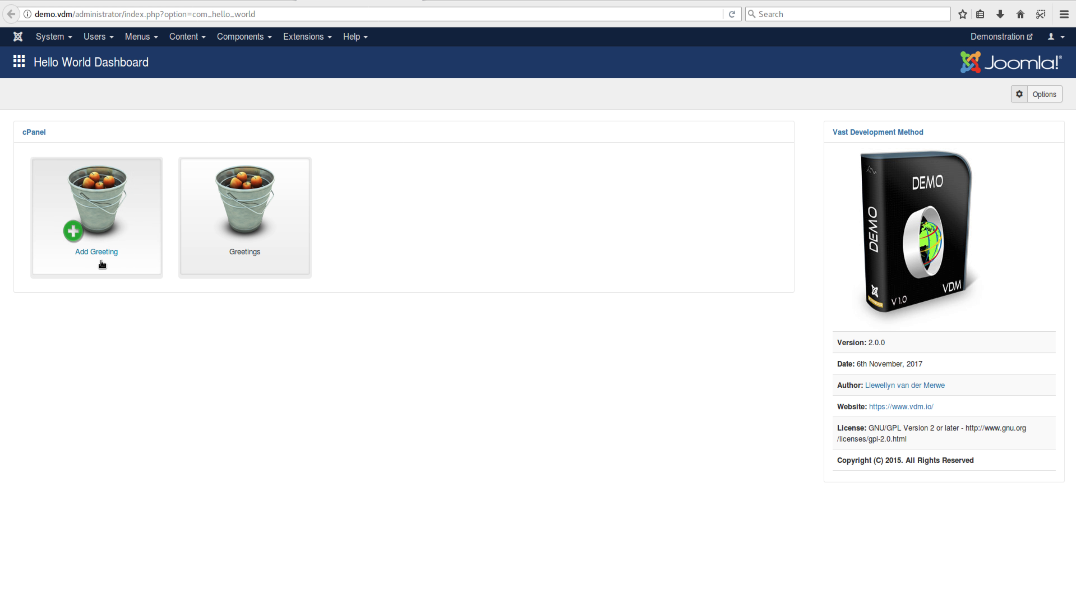
# Examine the details, publishing and permissions settings of a new greeting in Hello World, and cancel it without saving
pyautogui.click(113, 235)
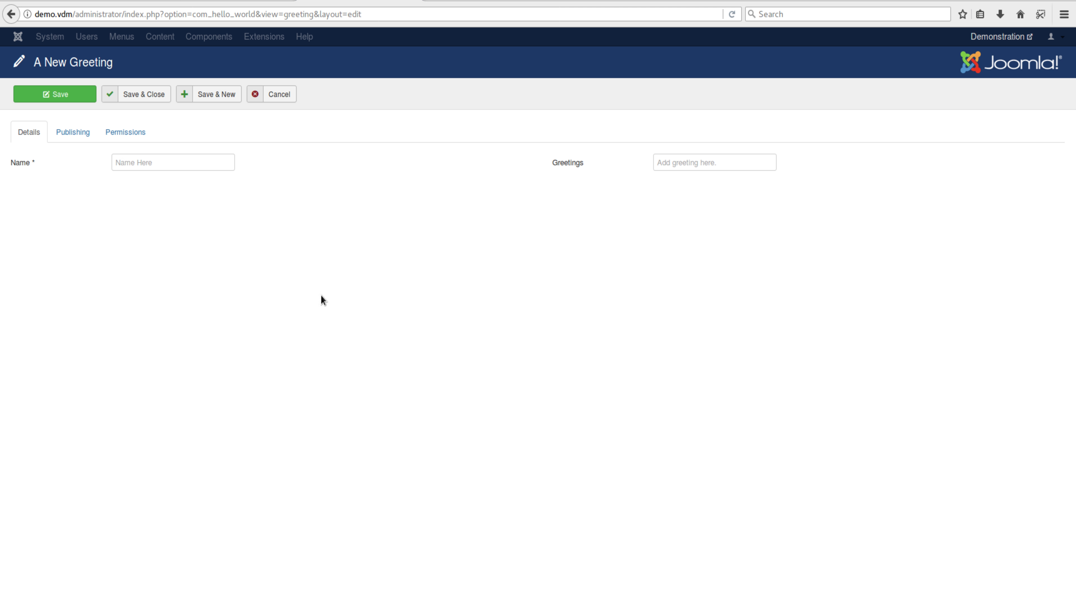
pyautogui.click(689, 166)
pyautogui.click(68, 135)
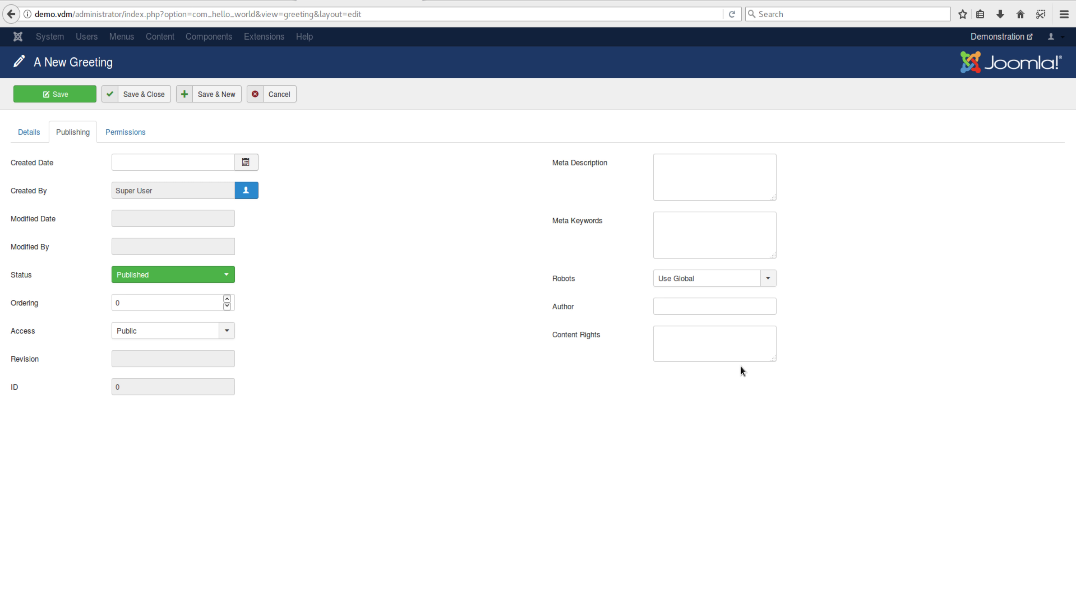
pyautogui.click(129, 140)
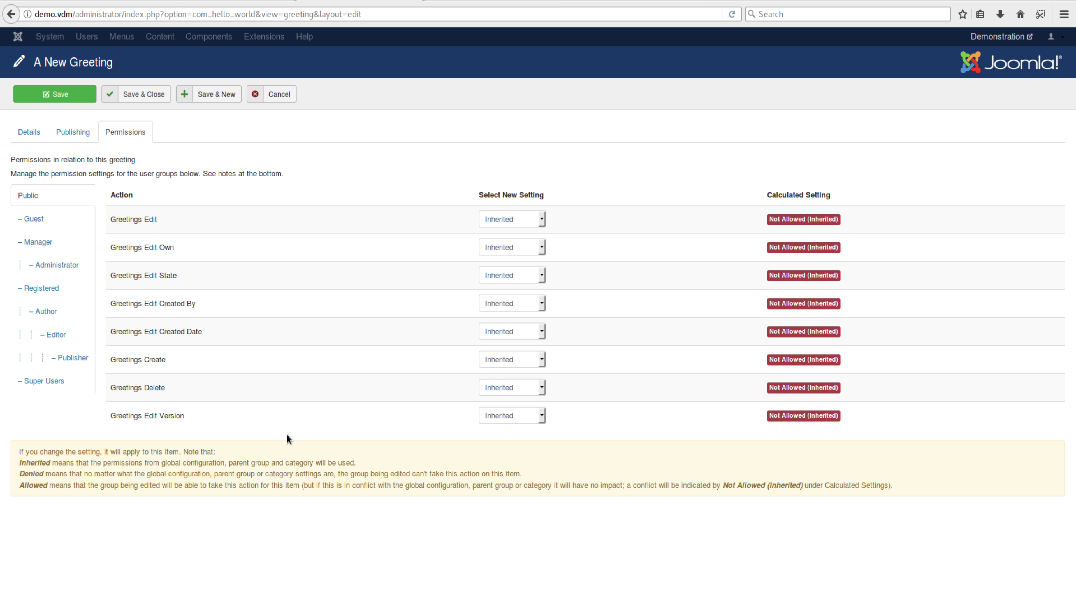
pyautogui.click(18, 139)
pyautogui.click(276, 95)
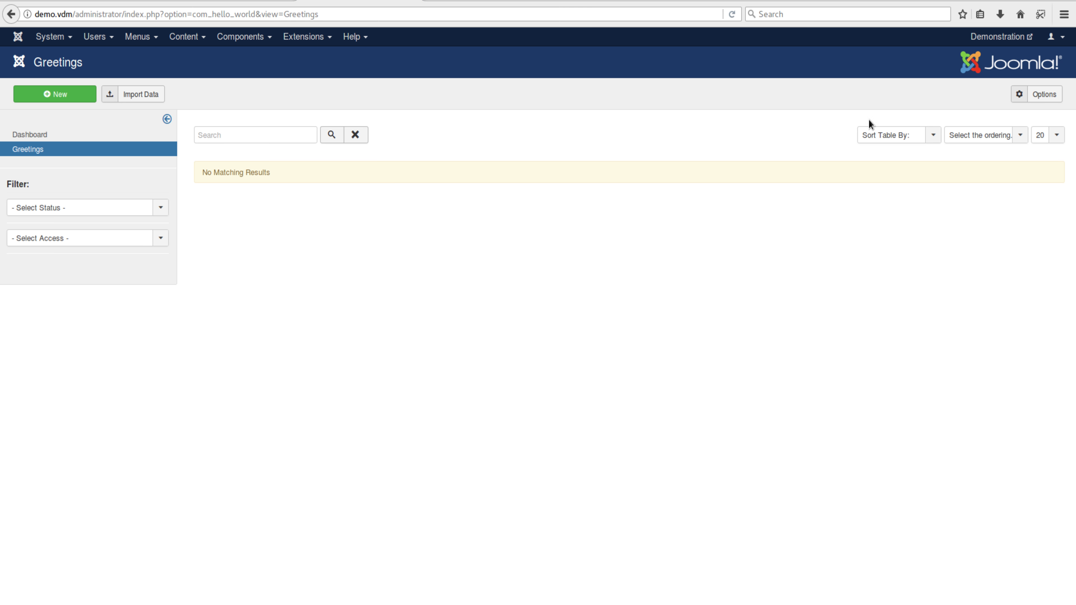
# Examine the Hello World component's global options, including the check-in timer choices and the version history settings
pyautogui.click(1040, 94)
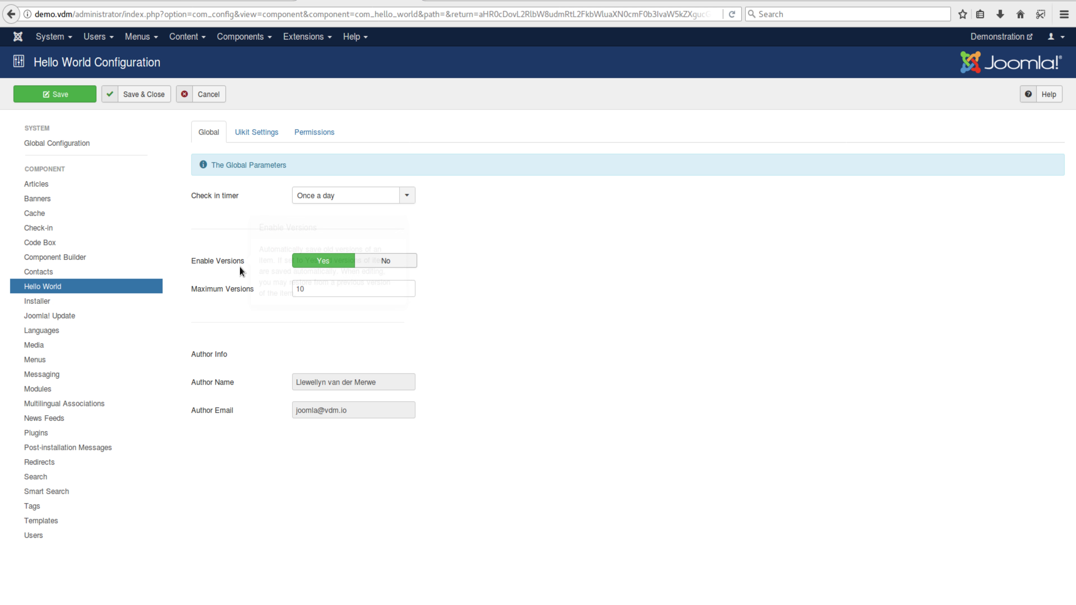
pyautogui.moveTo(206, 296)
pyautogui.moveTo(215, 199)
pyautogui.click(380, 195)
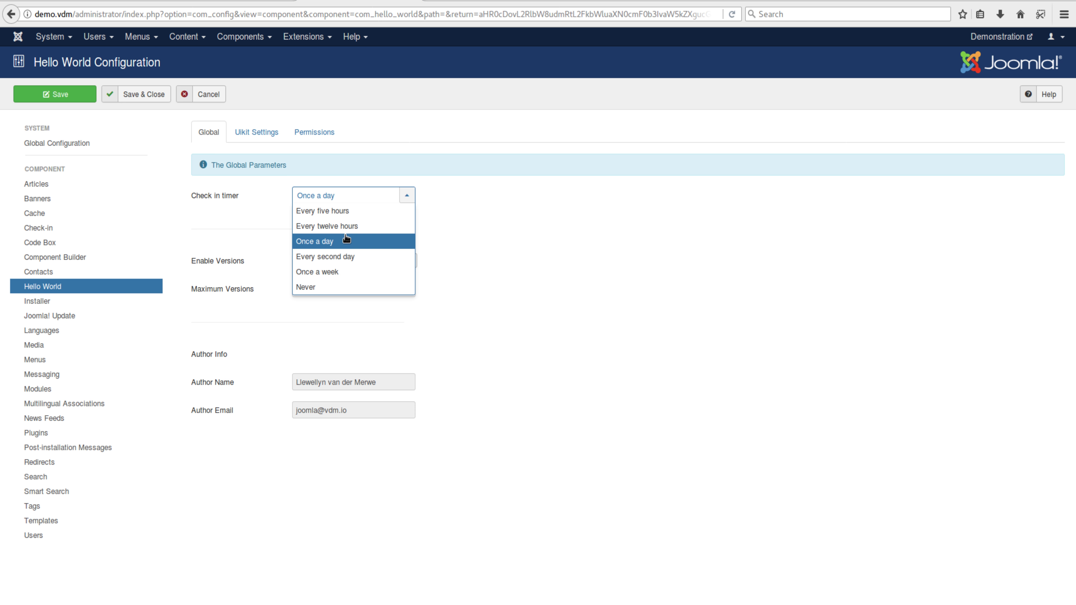
pyautogui.click(468, 225)
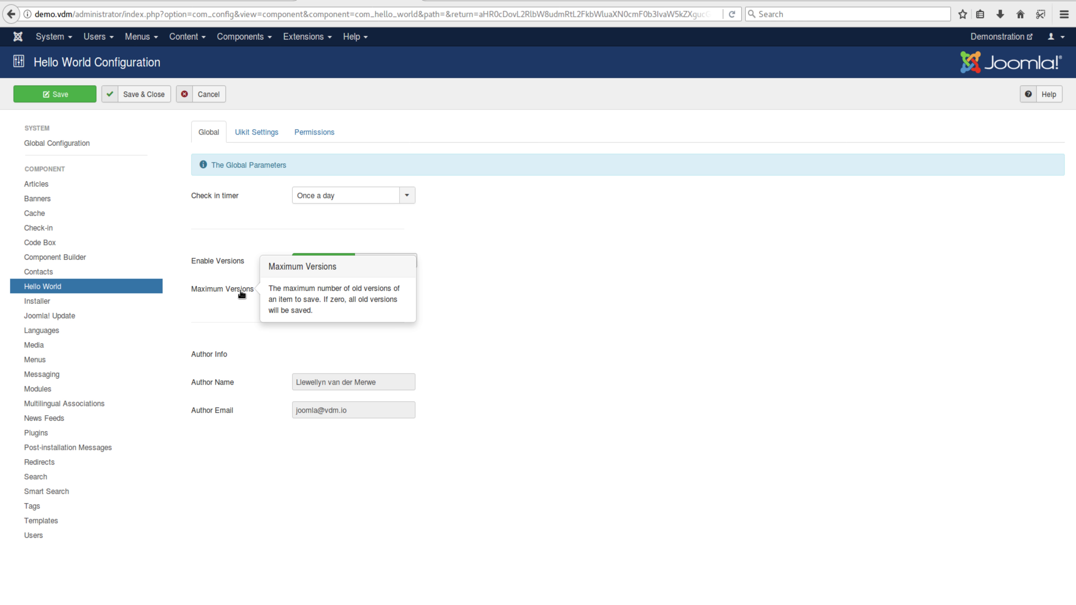
pyautogui.click(344, 288)
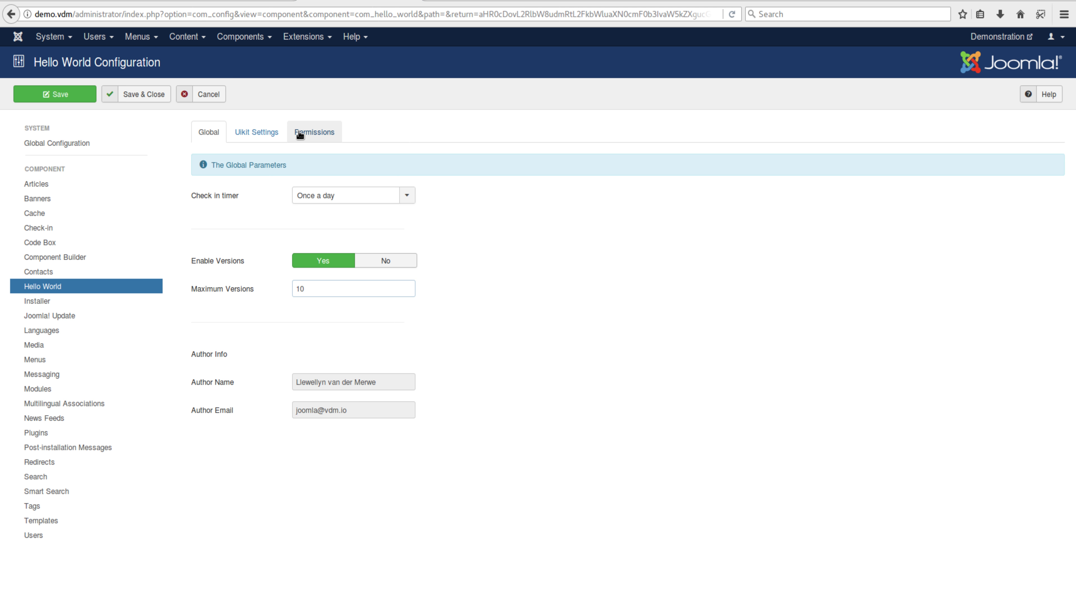
# Review the Hello World component's permission settings, including the Greetings access, batch, dashboard, export, import and submenu actions
pyautogui.click(315, 132)
pyautogui.scroll(-8, 500, 303)
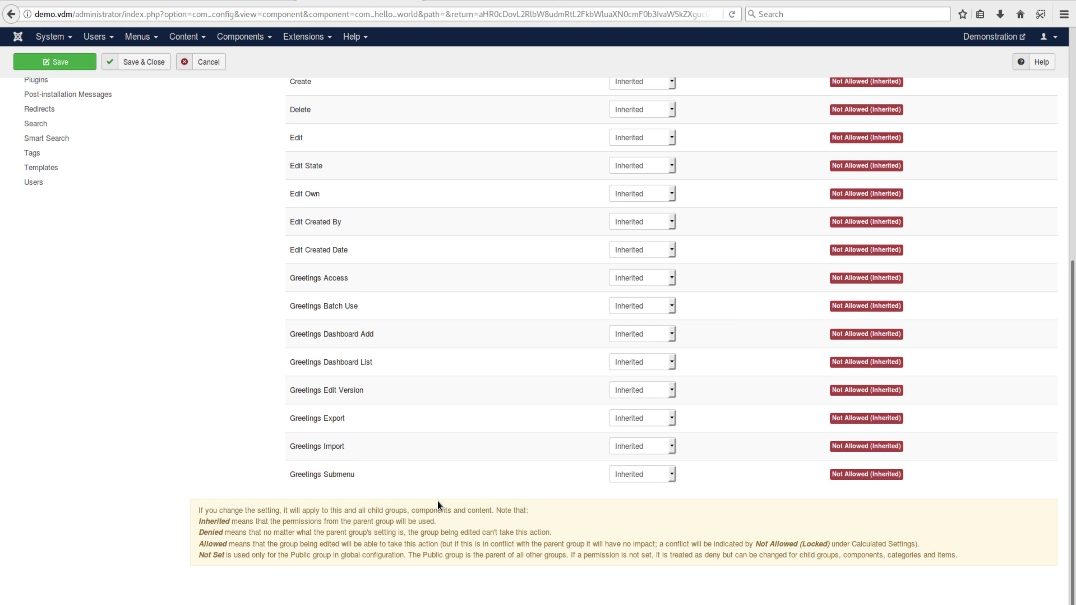
pyautogui.scroll(2, 577, 498)
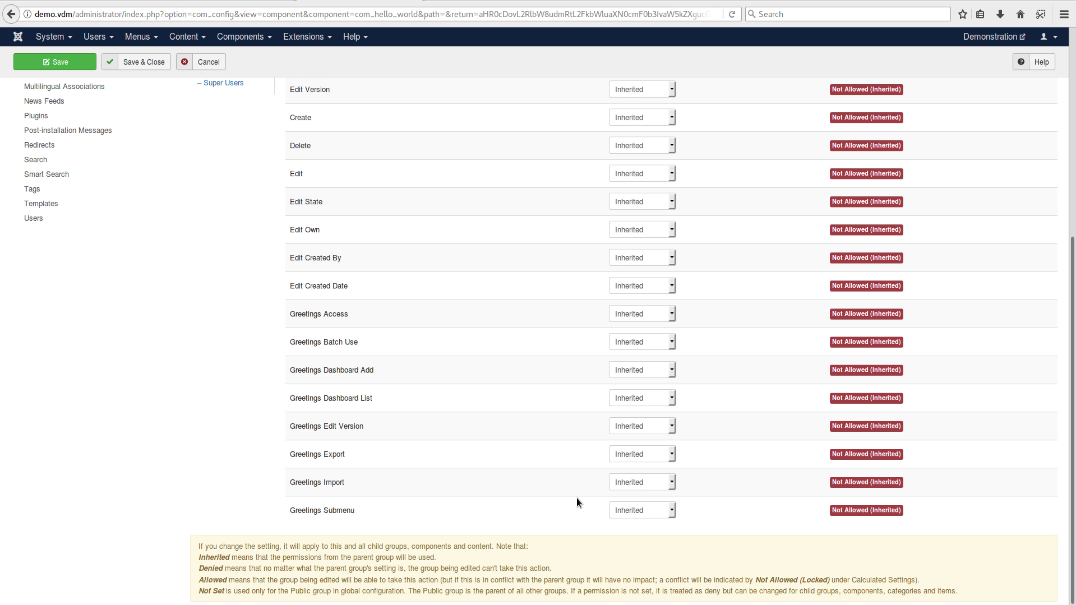
pyautogui.scroll(1, 577, 498)
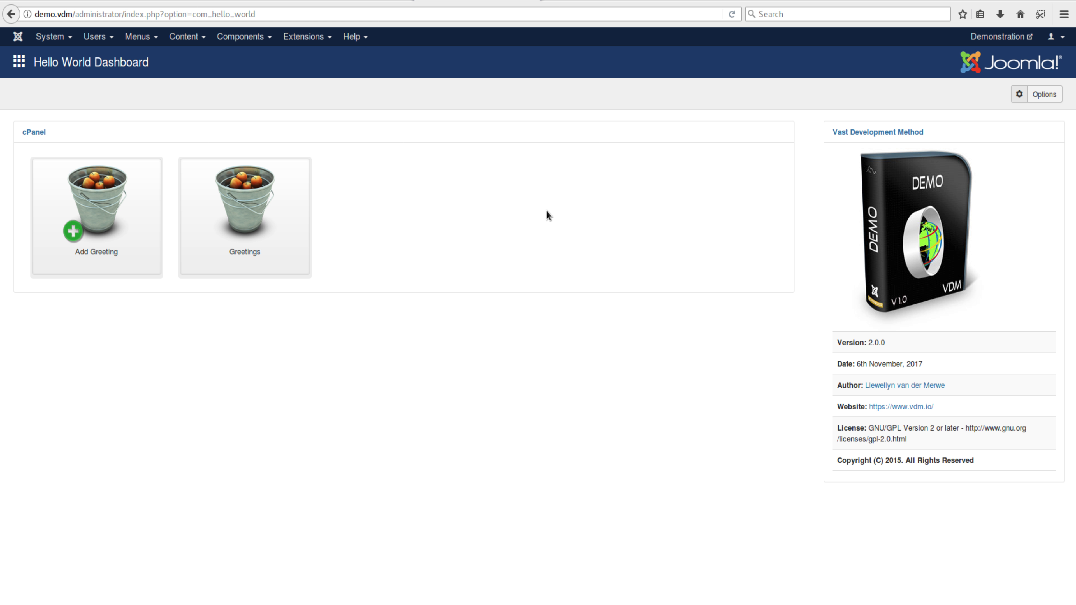
# Close the Hello World (v2) component editor without saving and open the Component Builder dashboard to view its control panel
pyautogui.click(372, 0)
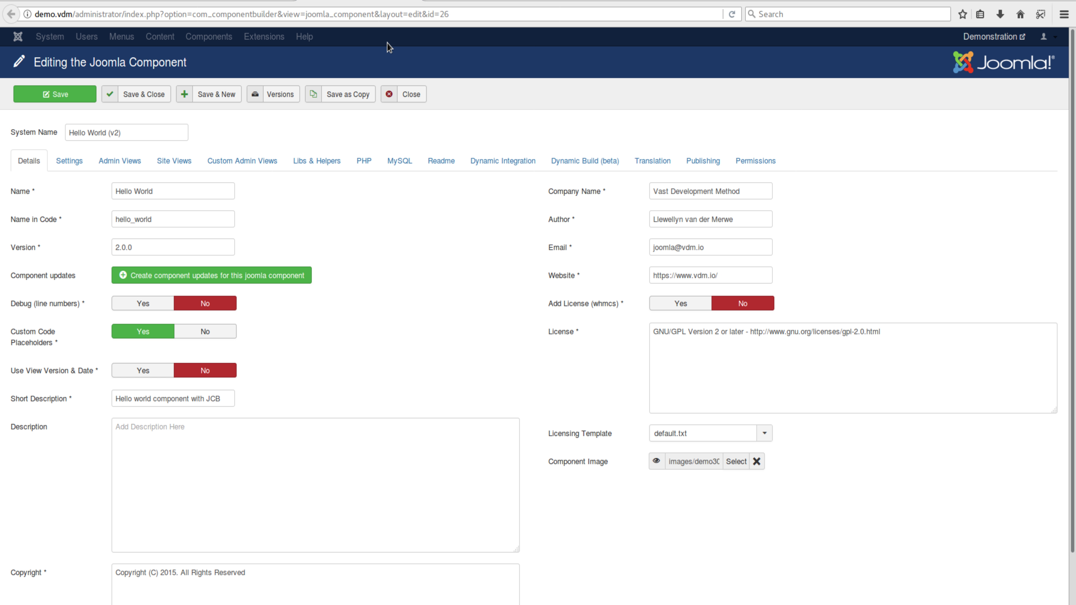
pyautogui.click(406, 97)
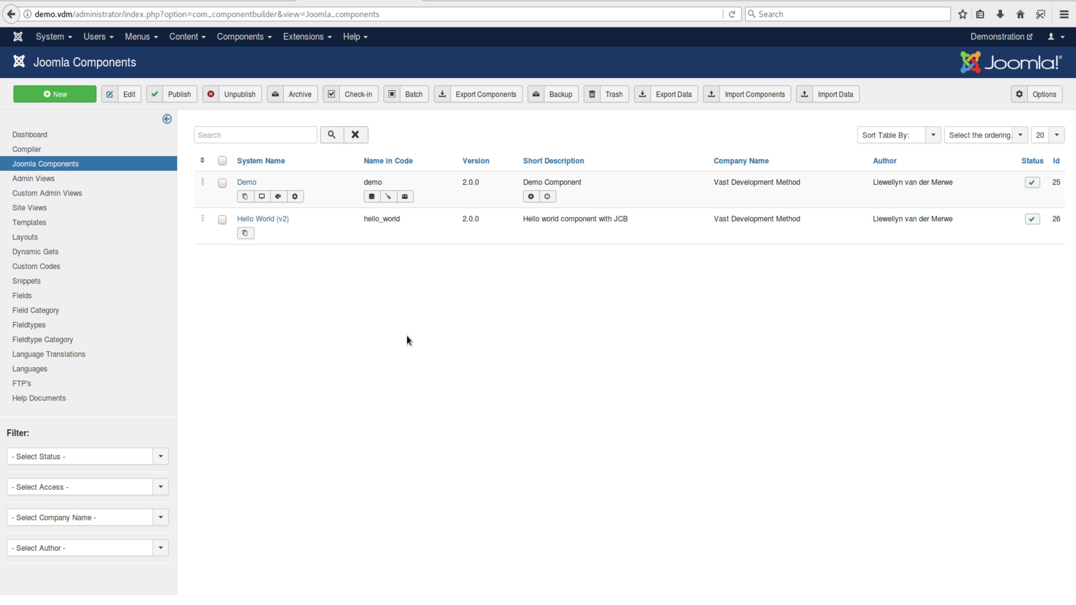
pyautogui.click(62, 140)
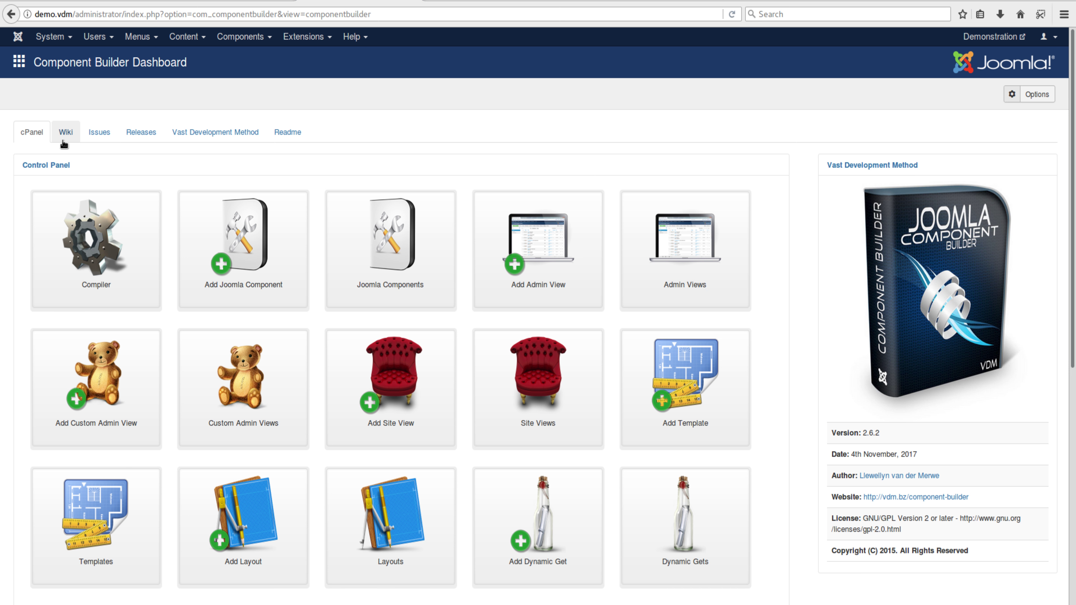
pyautogui.scroll(-3, 456, 353)
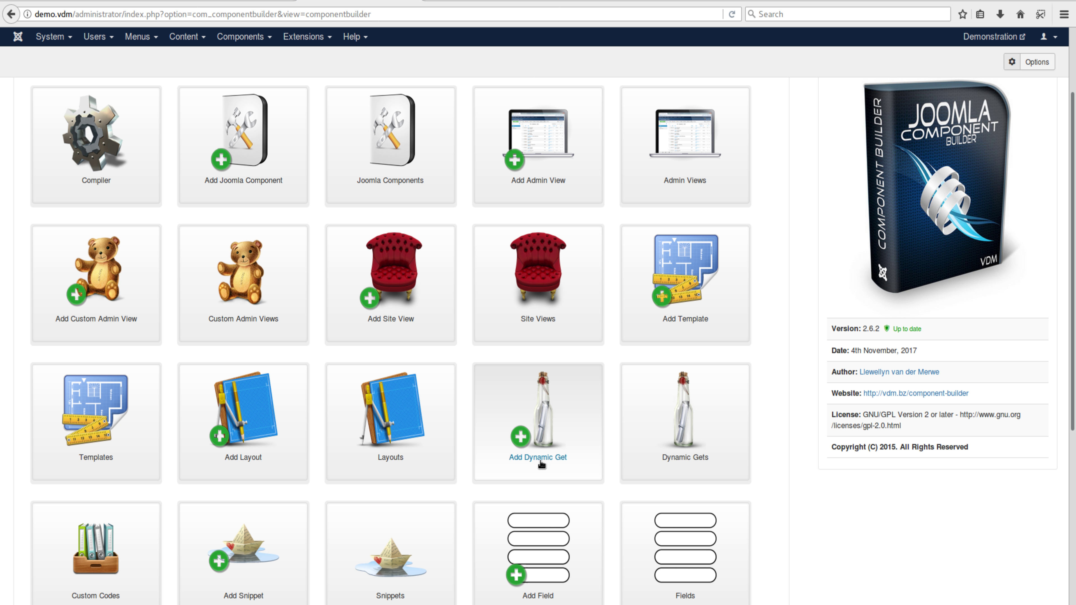
# Open the Dynamic Gets list and start a new dynamic get
pyautogui.click(675, 395)
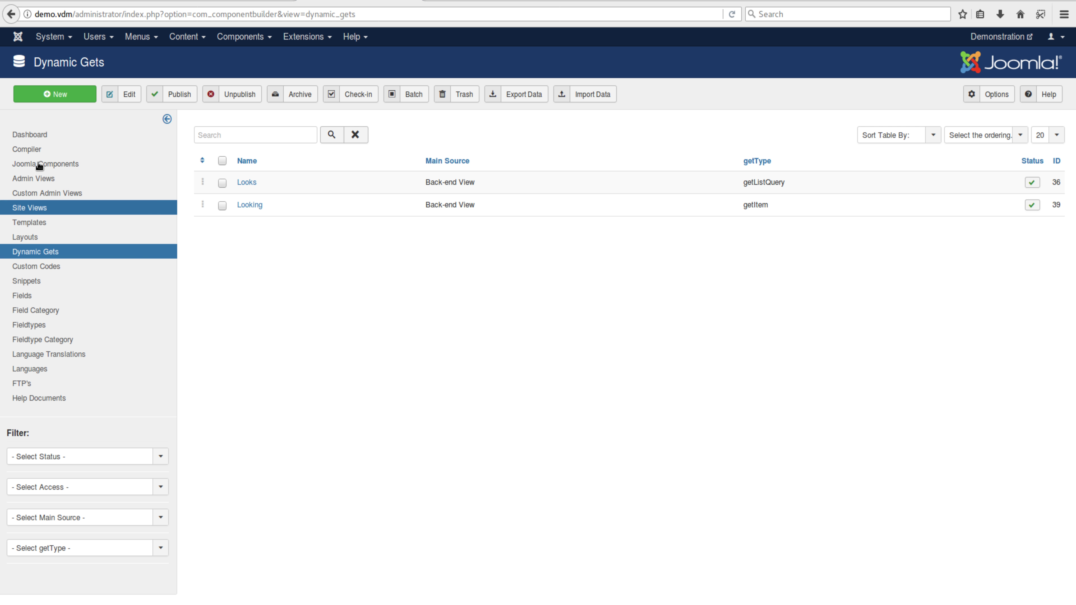
pyautogui.click(41, 99)
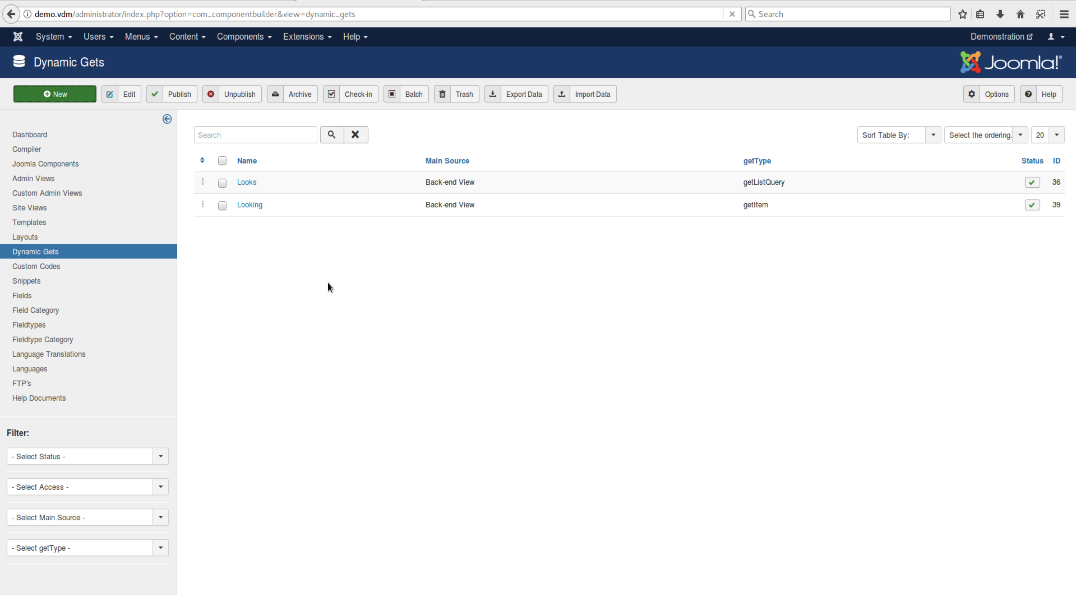
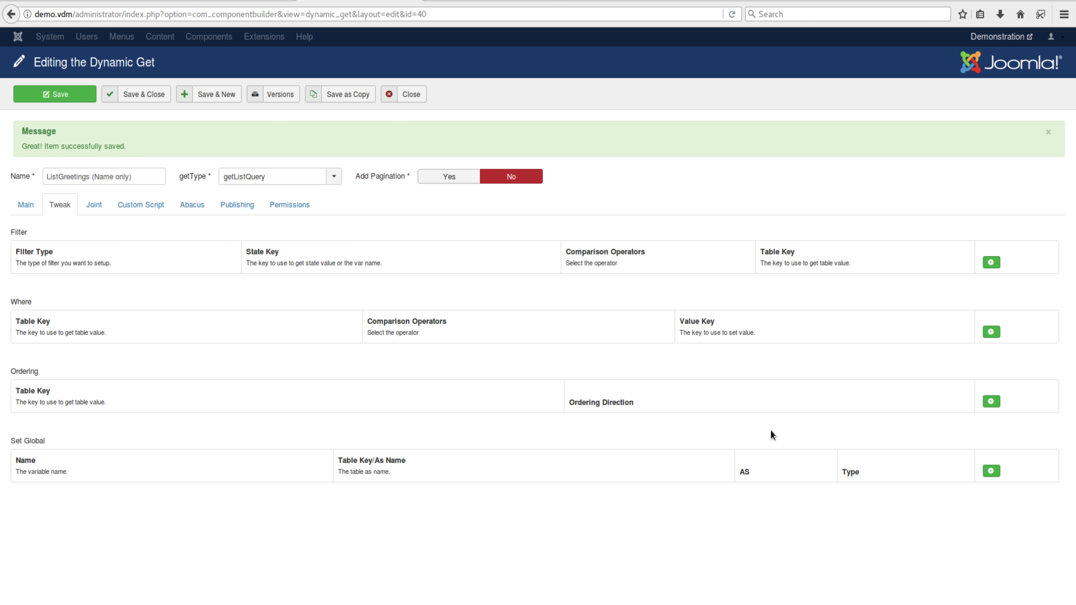
# Add an ordering rule to the ListGreetings dynamic get with table key a.ordering, copied from the selection, in Ascending direction
pyautogui.click(991, 402)
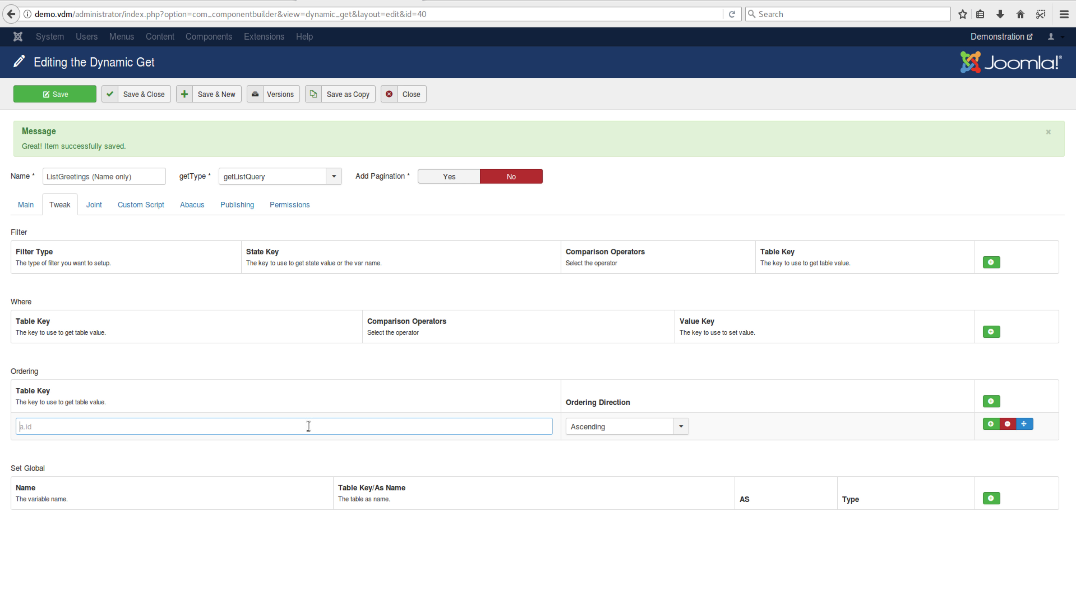
pyautogui.click(28, 208)
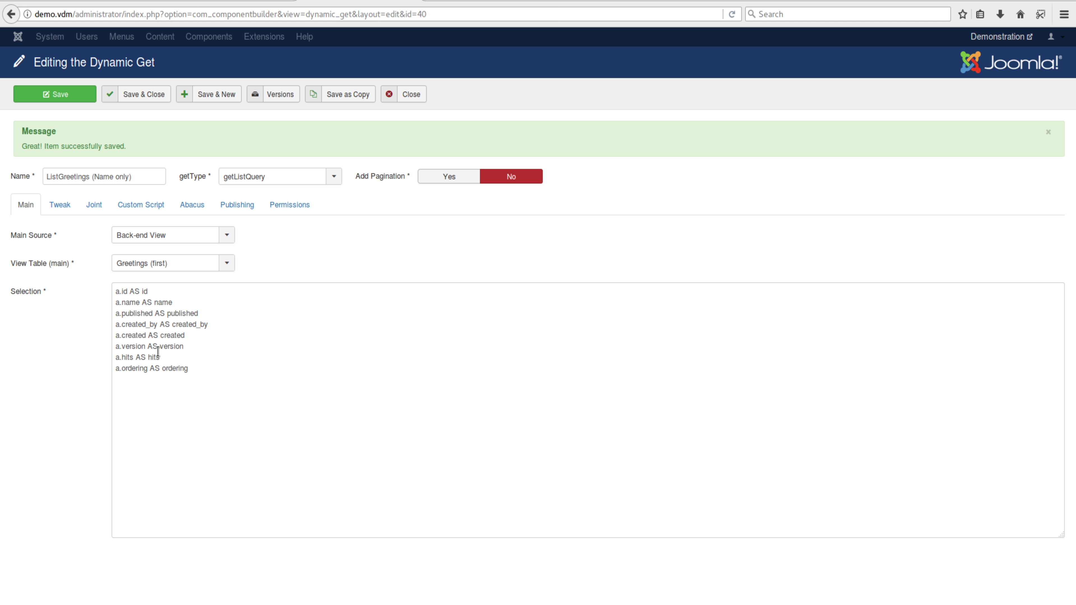
pyautogui.moveTo(149, 368); pyautogui.dragTo(107, 371)
pyautogui.hotkey('ctrl', 'c')
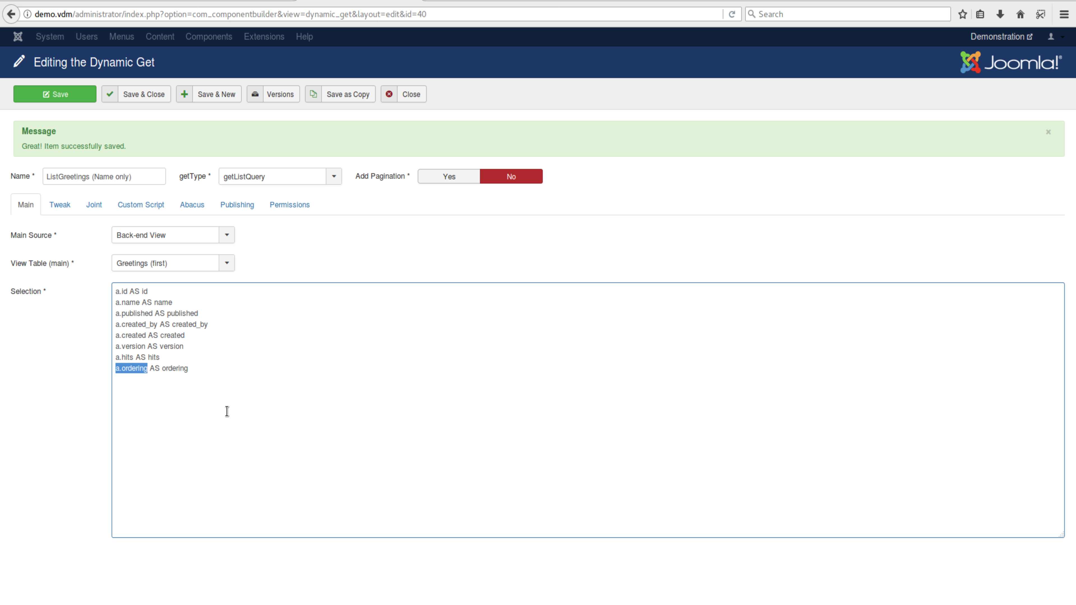
pyautogui.click(59, 204)
pyautogui.click(157, 422)
pyautogui.hotkey('ctrl', 'v')
pyautogui.click(592, 428)
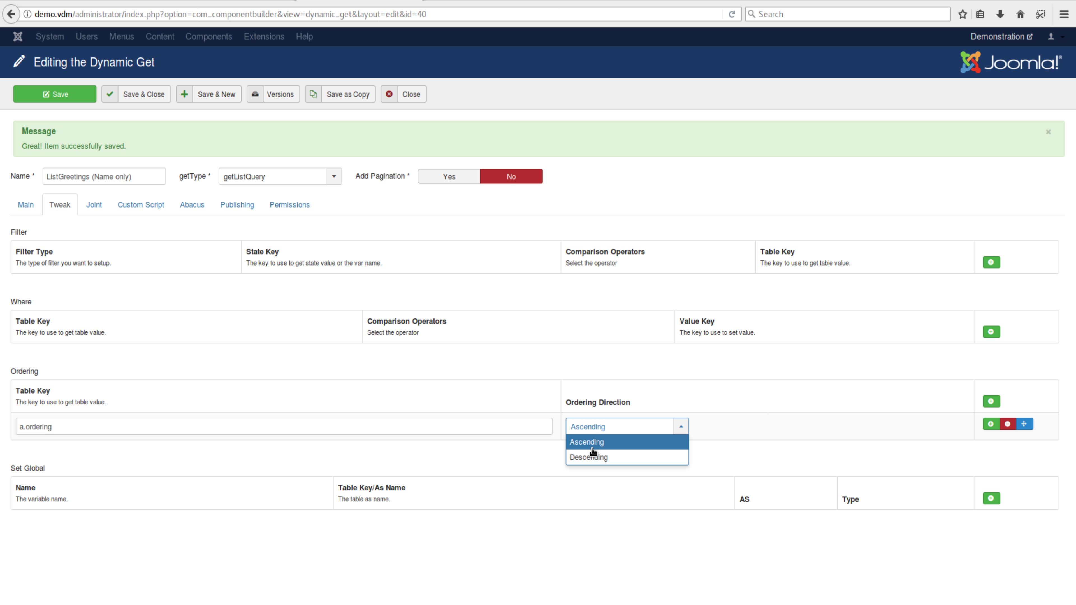
pyautogui.click(581, 442)
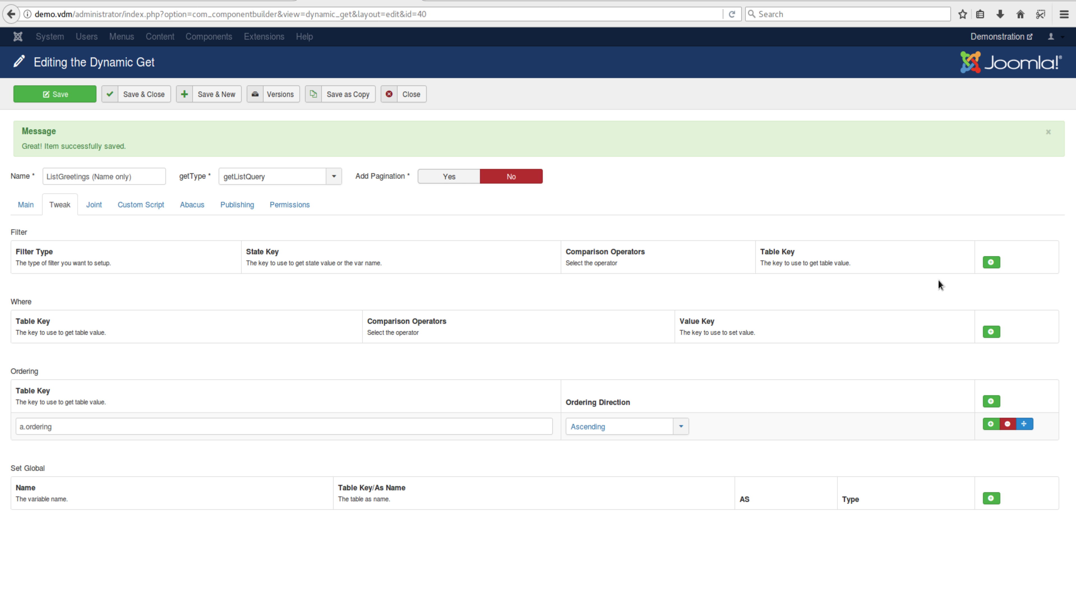
# Add a Where condition to the ListGreetings dynamic get requiring a.published, copied from the selection, to be equal to 1
pyautogui.click(991, 332)
pyautogui.click(25, 205)
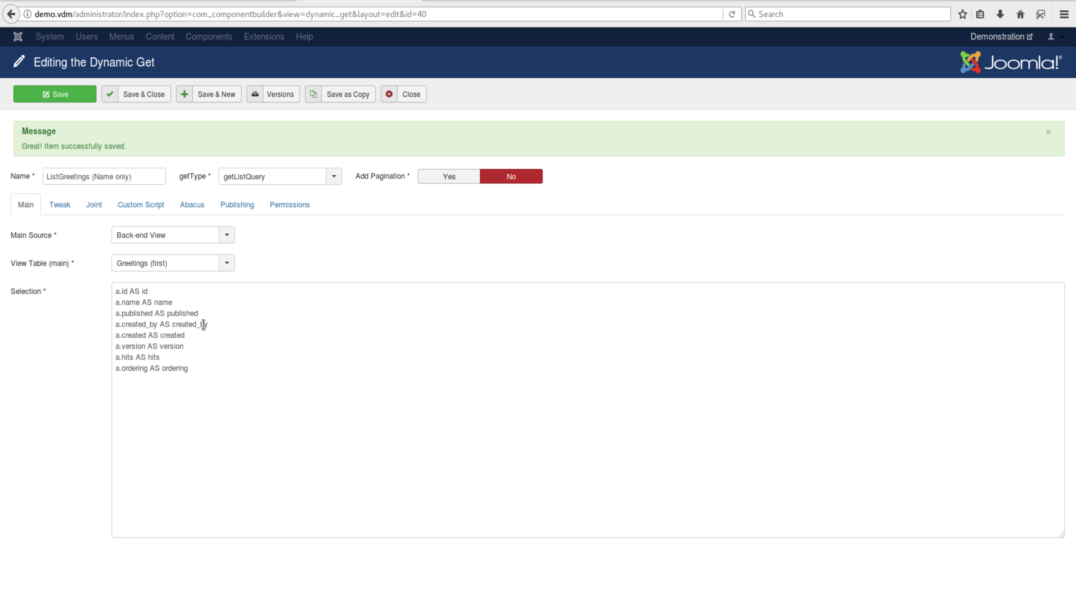
pyautogui.moveTo(154, 314); pyautogui.dragTo(115, 313)
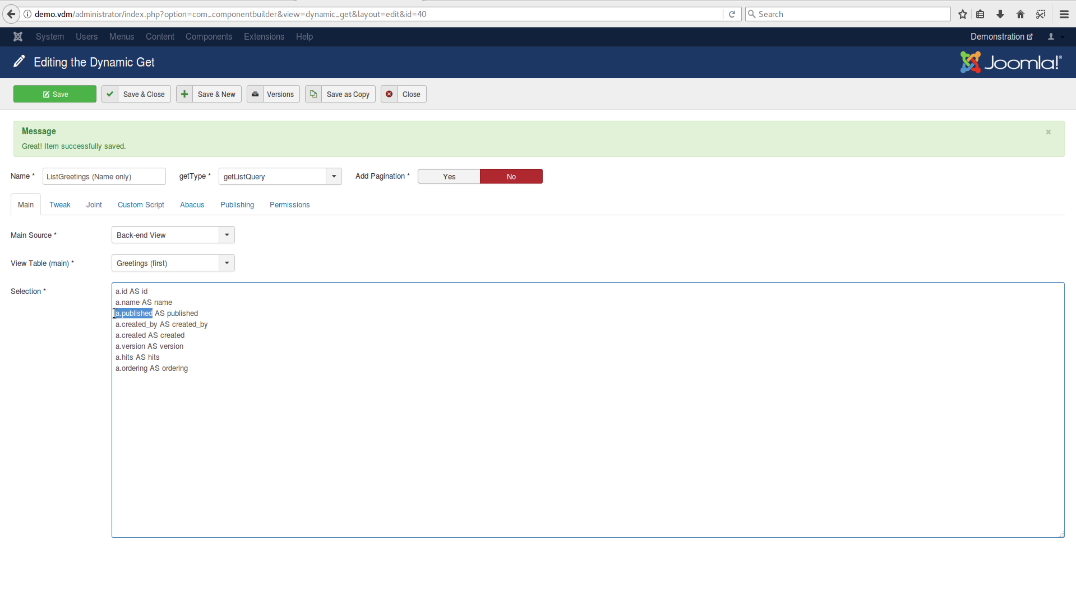
pyautogui.rightClick(129, 316)
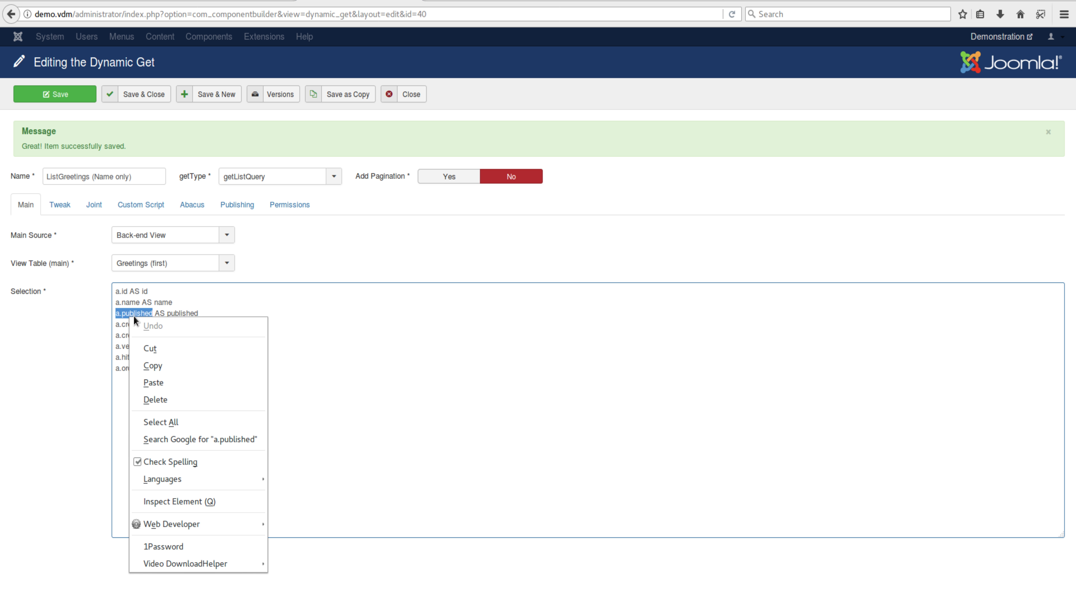
pyautogui.click(151, 365)
pyautogui.click(60, 205)
pyautogui.click(103, 355)
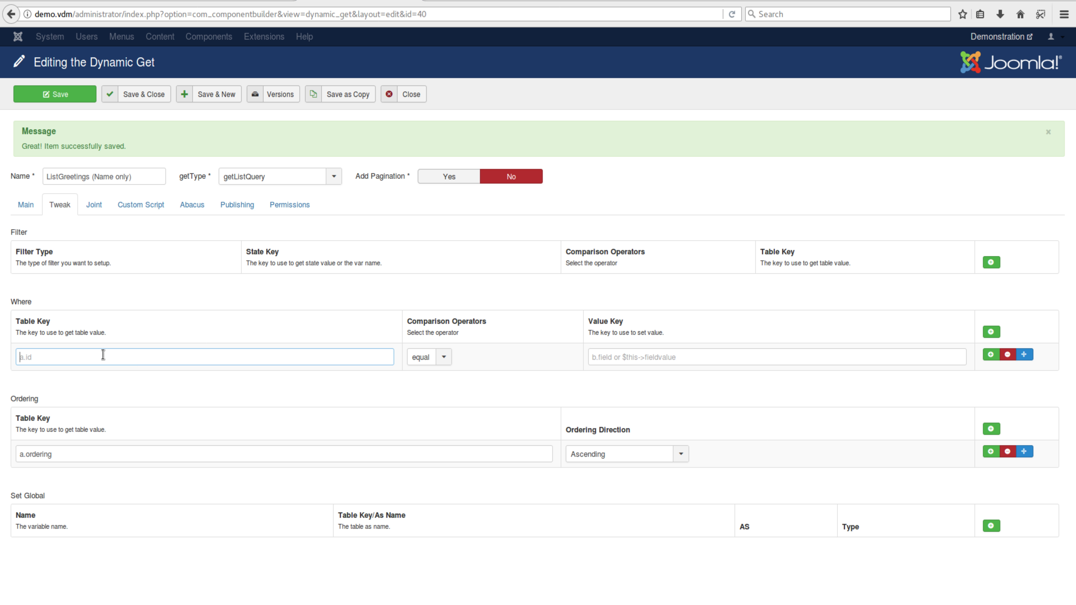
pyautogui.hotkey('ctrl', 'v')
pyautogui.click(427, 358)
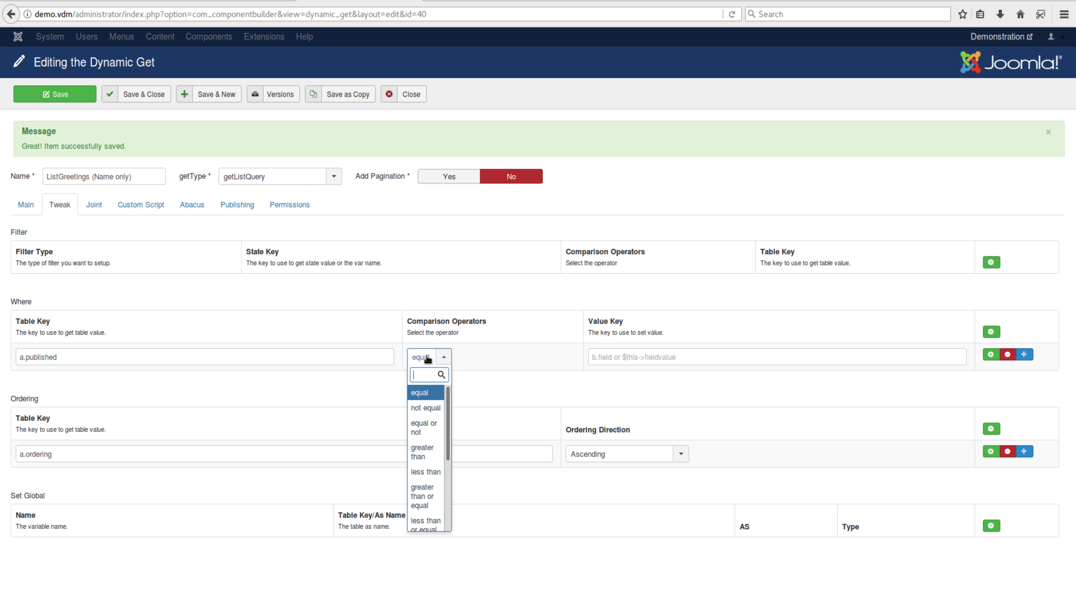
pyautogui.click(427, 360)
pyautogui.click(609, 352)
pyautogui.write('1')
pyautogui.click(613, 387)
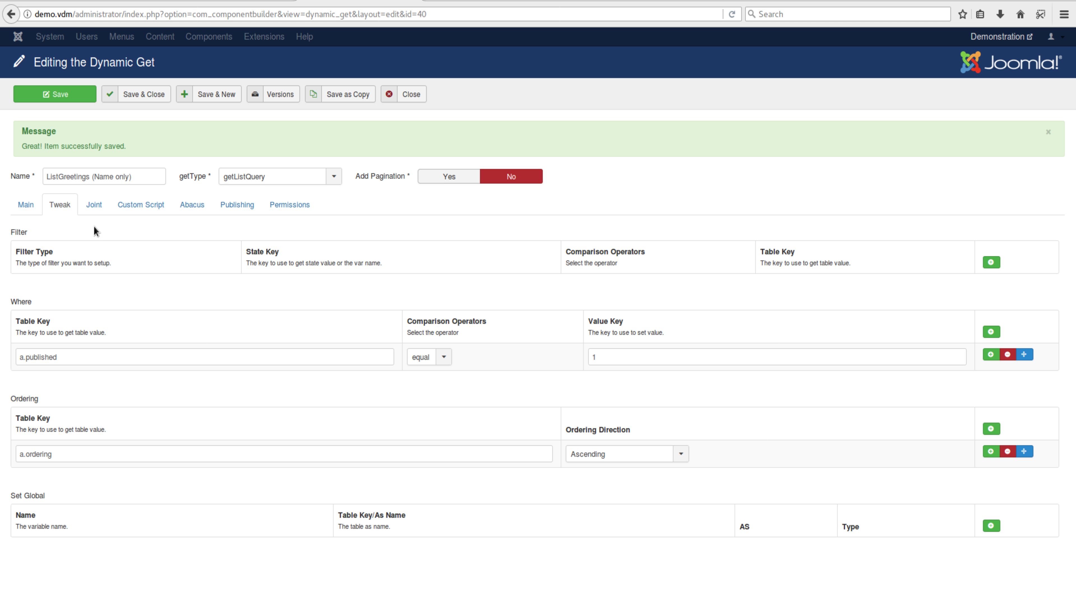
pyautogui.click(94, 205)
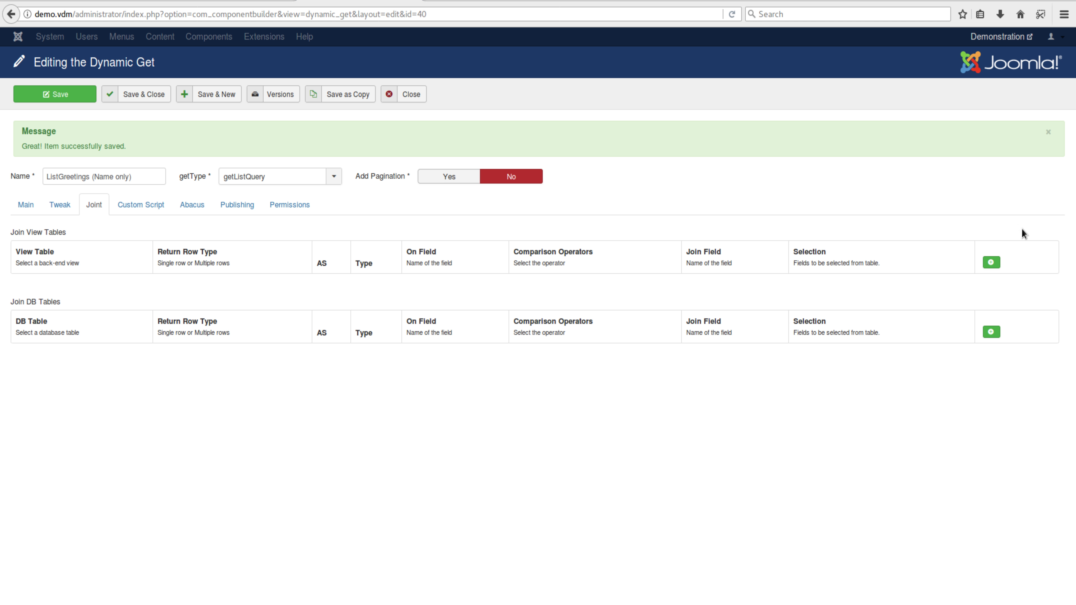
pyautogui.click(991, 263)
pyautogui.click(93, 293)
pyautogui.click(42, 333)
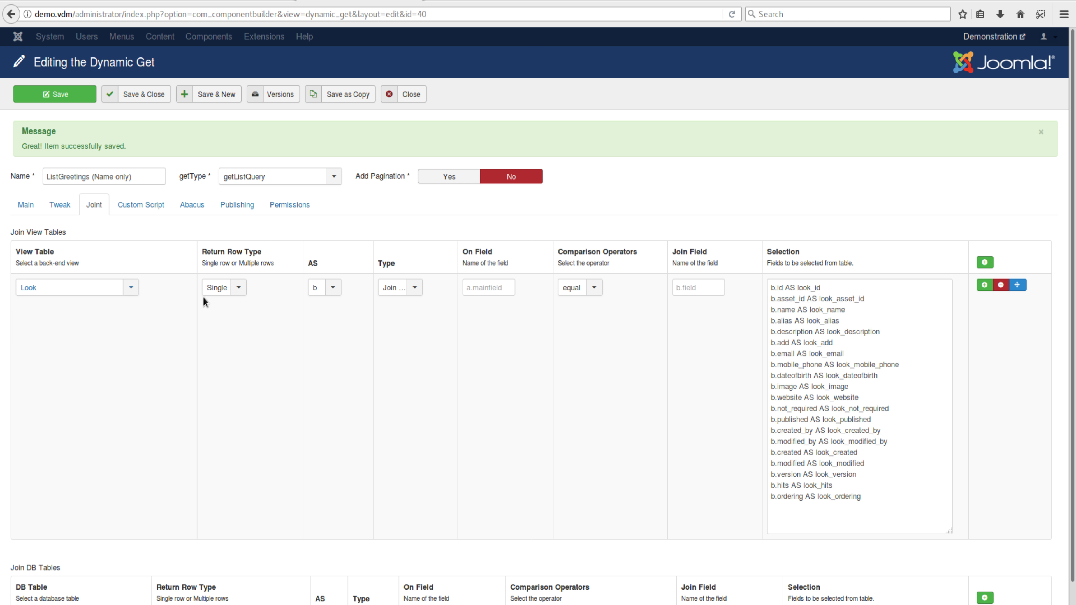
pyautogui.click(223, 290)
pyautogui.click(225, 317)
pyautogui.click(327, 288)
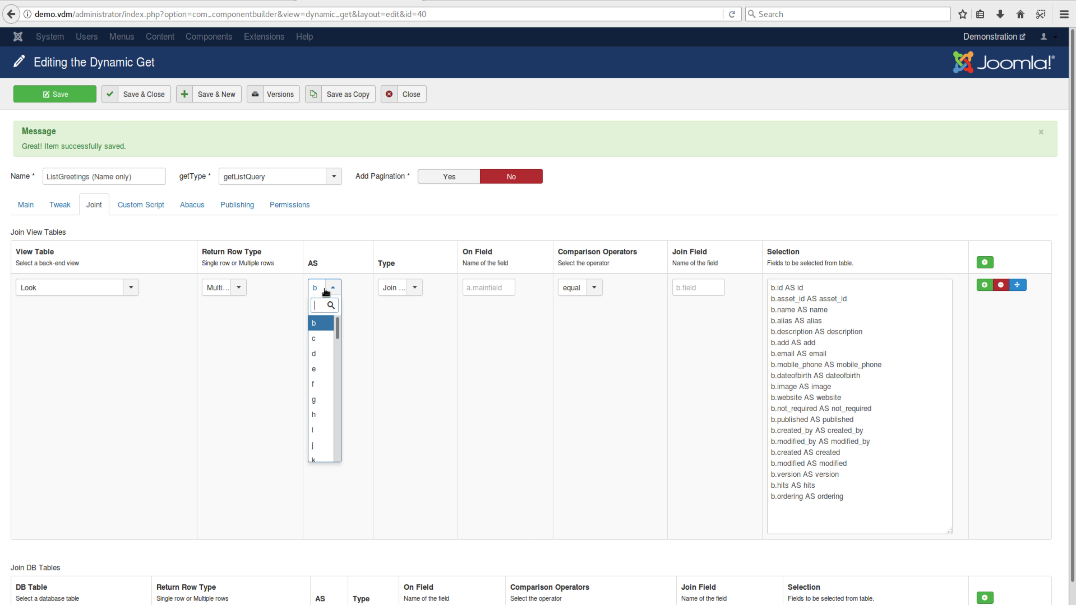
pyautogui.click(323, 338)
pyautogui.click(401, 288)
pyautogui.click(394, 410)
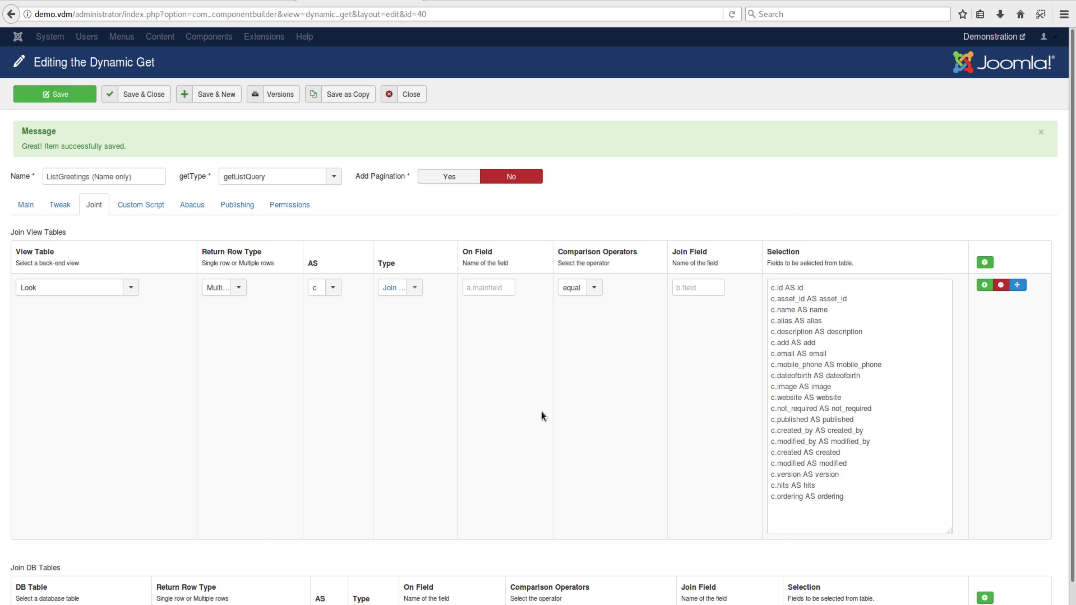
pyautogui.click(1001, 285)
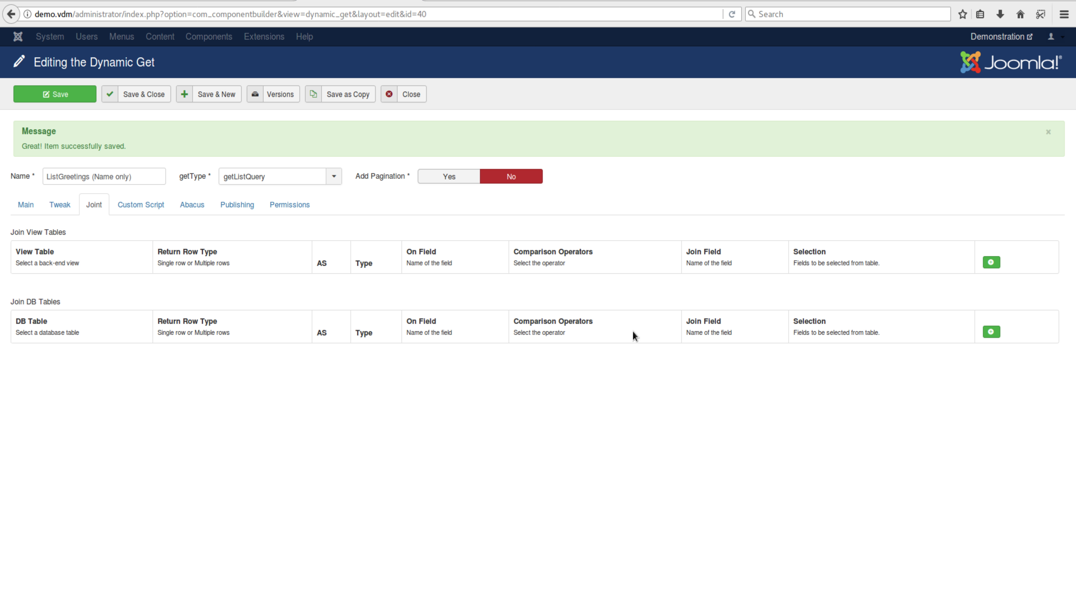
# Save the ListGreetings dynamic get and start a new one named Greeting with getType getItem
pyautogui.click(34, 208)
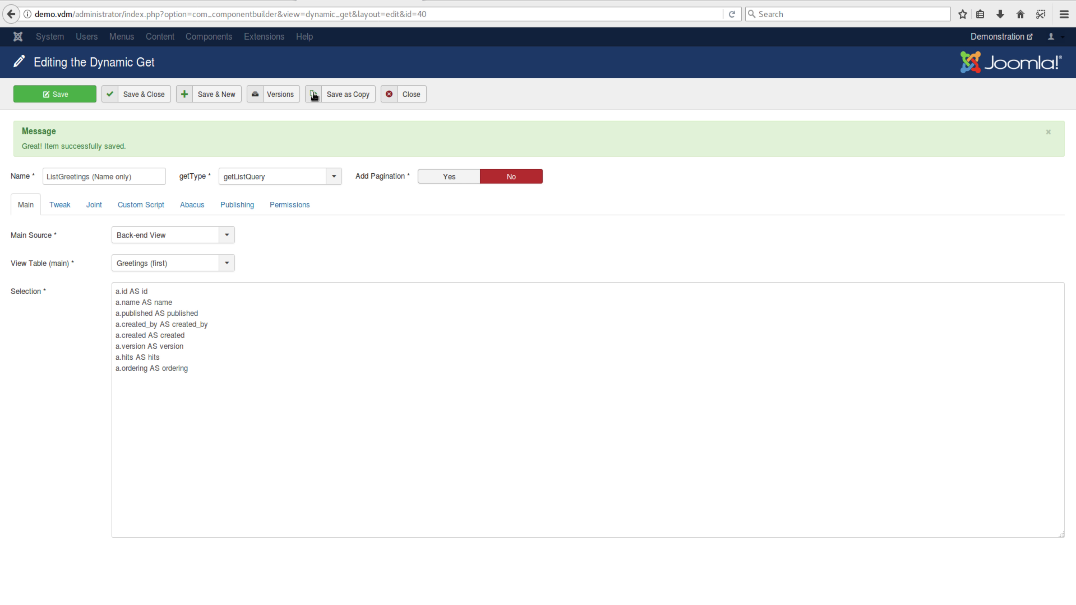
pyautogui.click(207, 97)
pyautogui.click(84, 177)
pyautogui.write('Greeting')
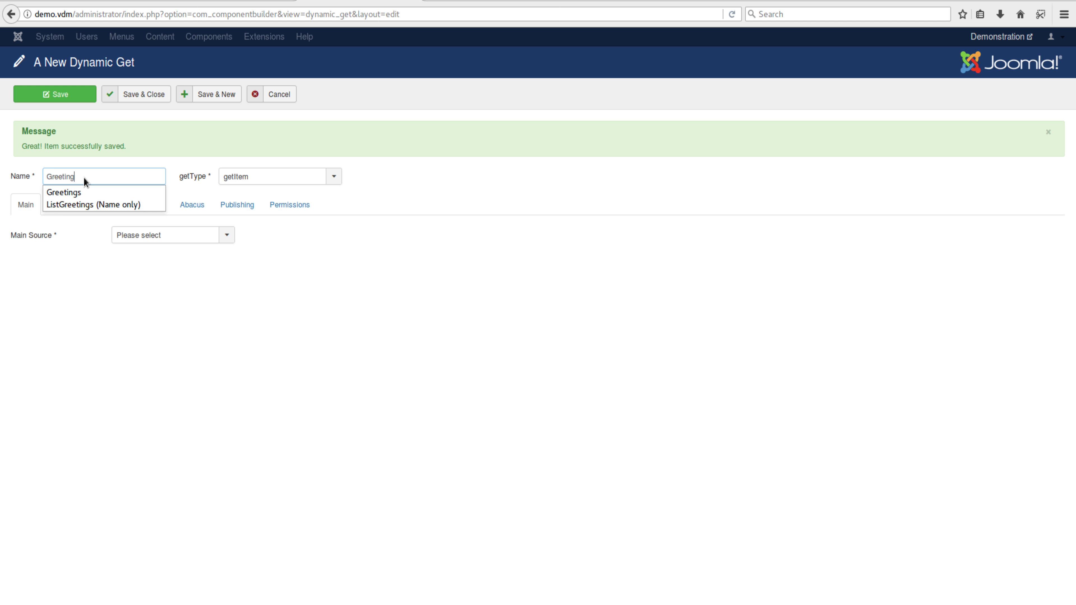
pyautogui.click(254, 178)
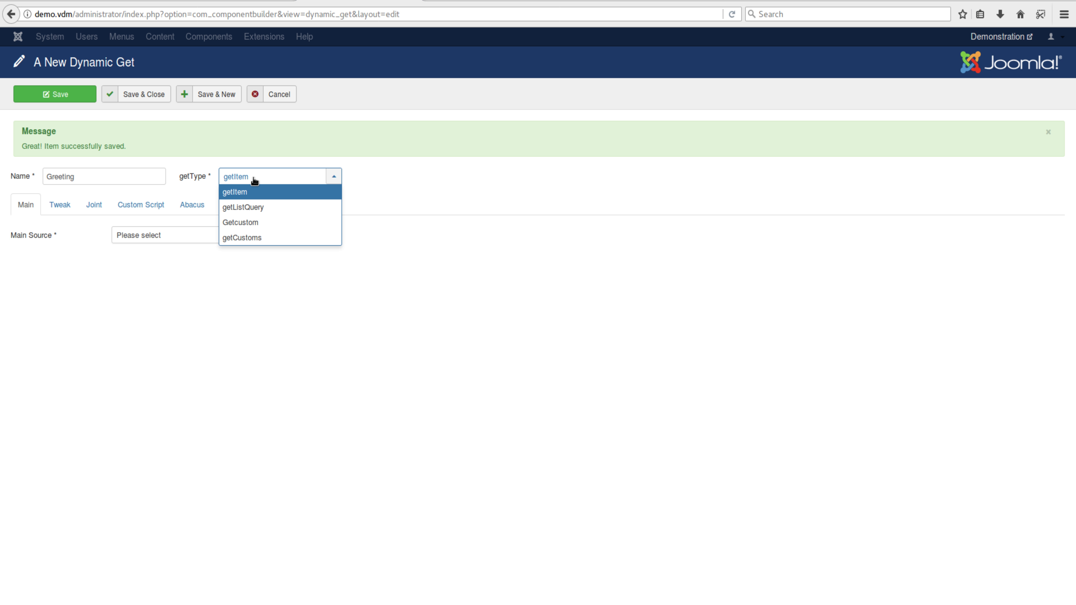
pyautogui.click(245, 191)
# Set the Greeting dynamic get's main source to Back-end View and its main view table to Greetings (first)
pyautogui.click(171, 240)
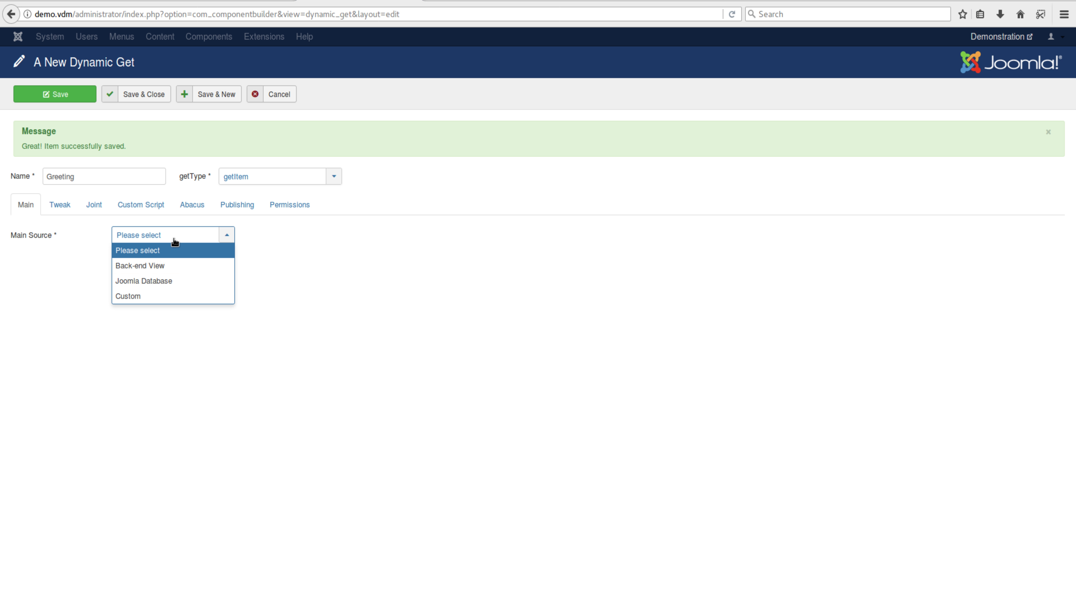
pyautogui.click(157, 265)
pyautogui.click(205, 266)
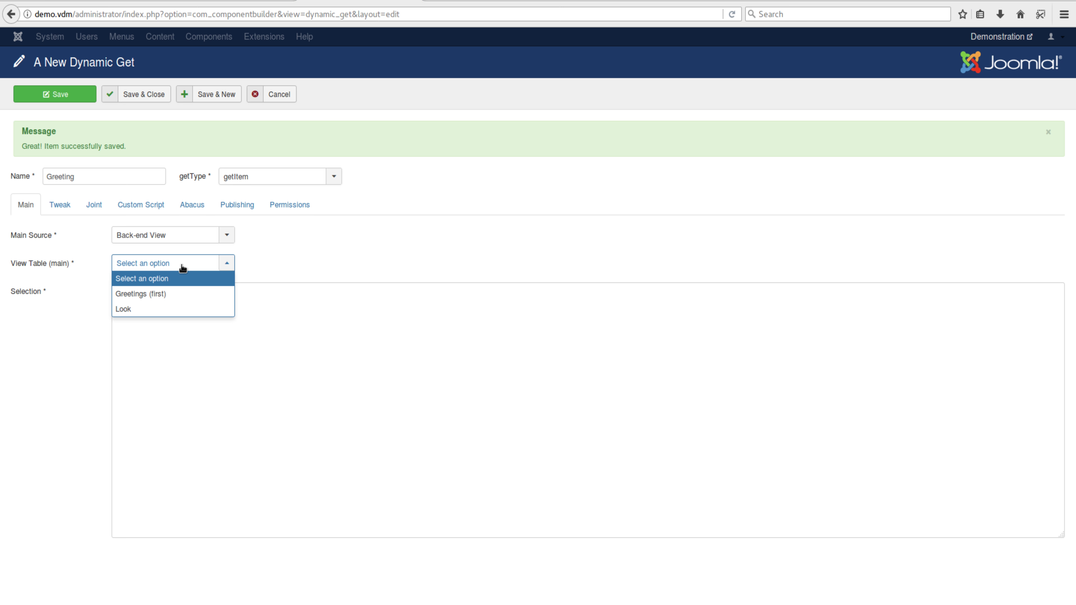
pyautogui.click(156, 297)
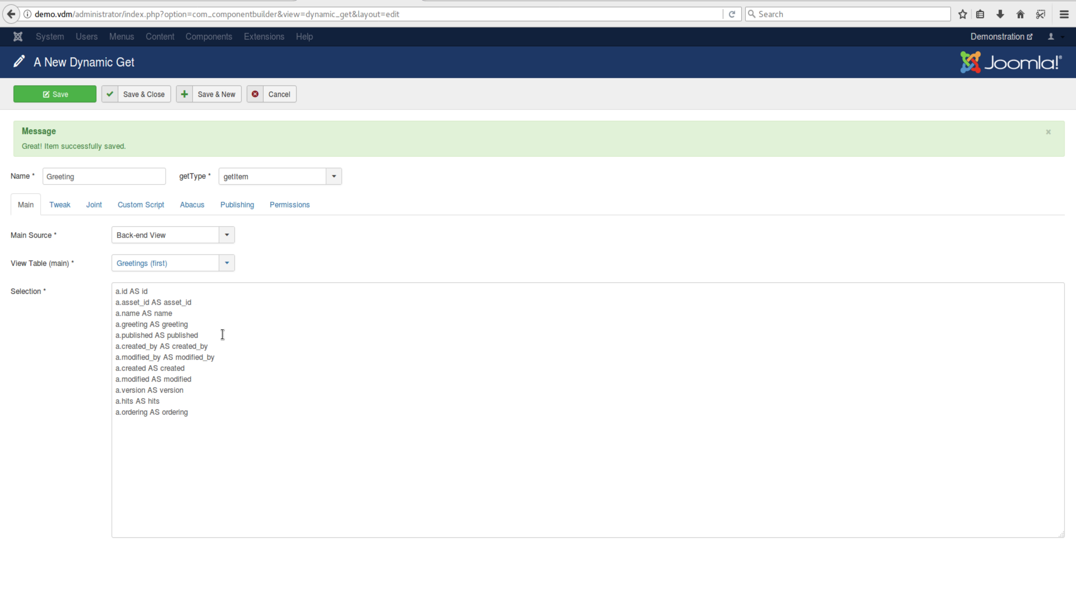
# Remove the asset_id, modified_by, modified and ordering lines from the Greeting dynamic get's selection
pyautogui.click(197, 304)
pyautogui.moveTo(197, 303); pyautogui.dragTo(94, 300)
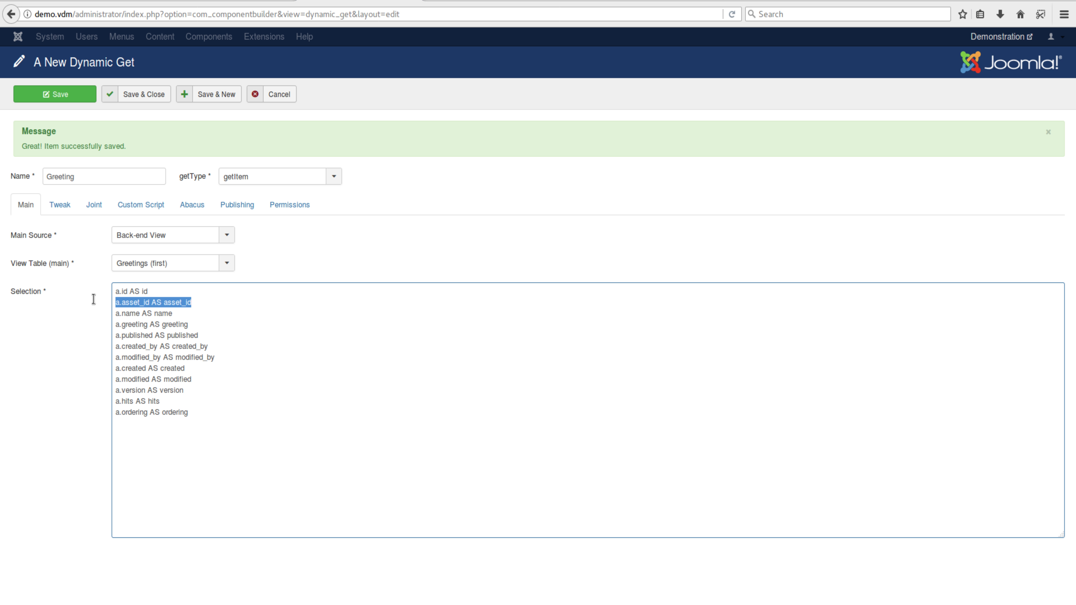
pyautogui.press('BackSpace')
pyautogui.press('BackSpace')
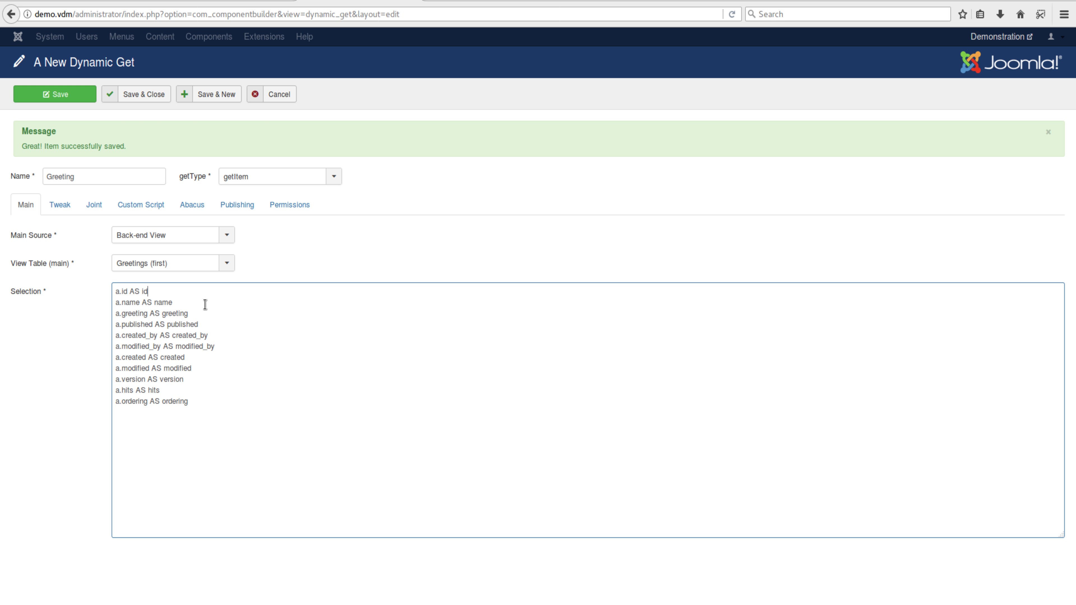
pyautogui.click(205, 327)
pyautogui.tripleClick(216, 345)
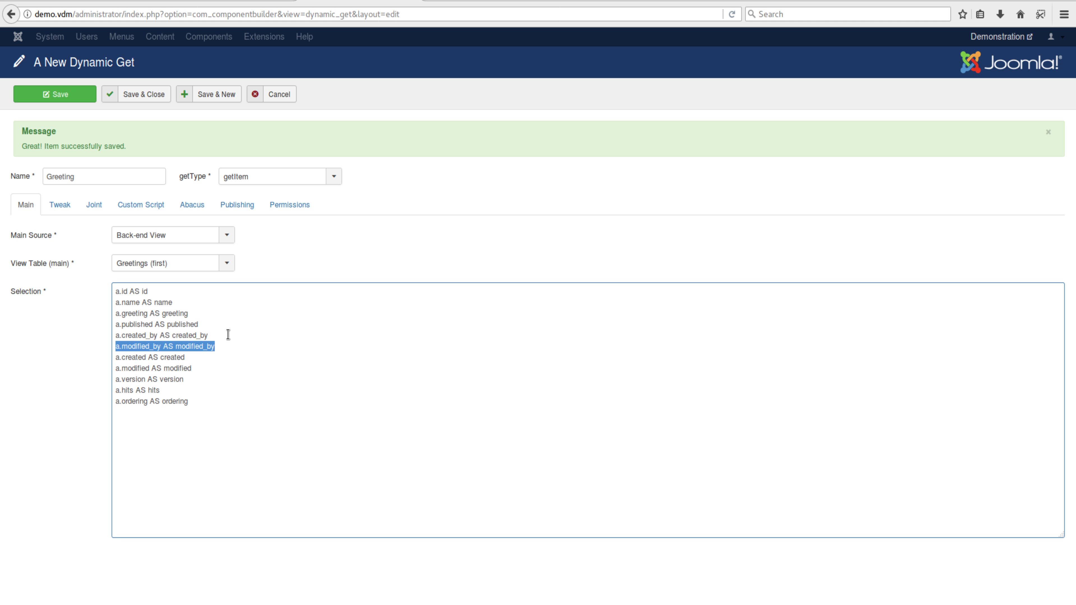
pyautogui.press('BackSpace')
pyautogui.press('BackSpace')
pyautogui.tripleClick(220, 357)
pyautogui.press('BackSpace')
pyautogui.press('BackSpace')
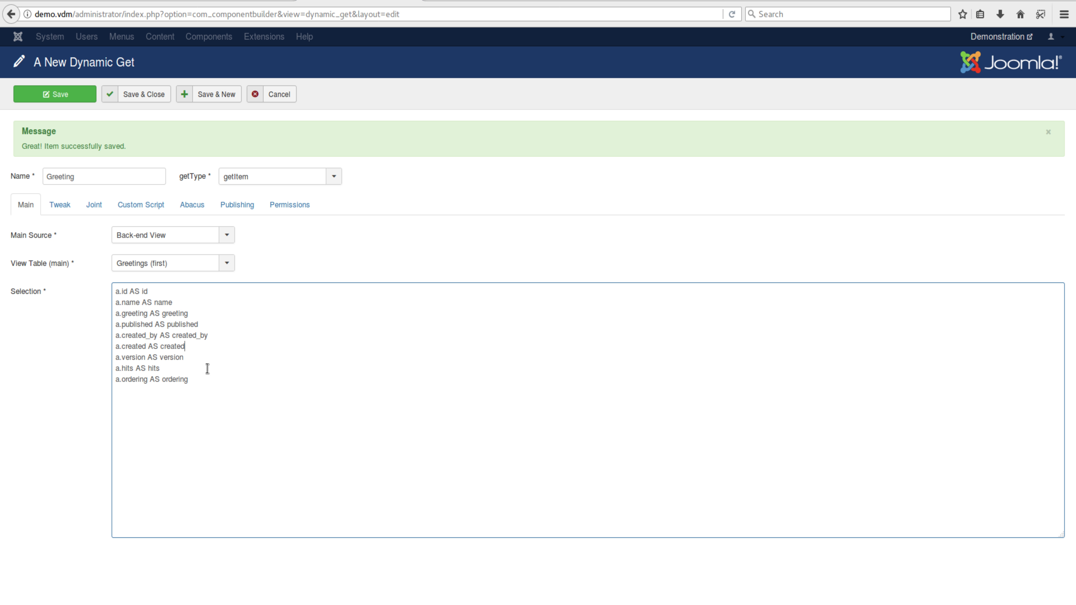
pyautogui.tripleClick(209, 380)
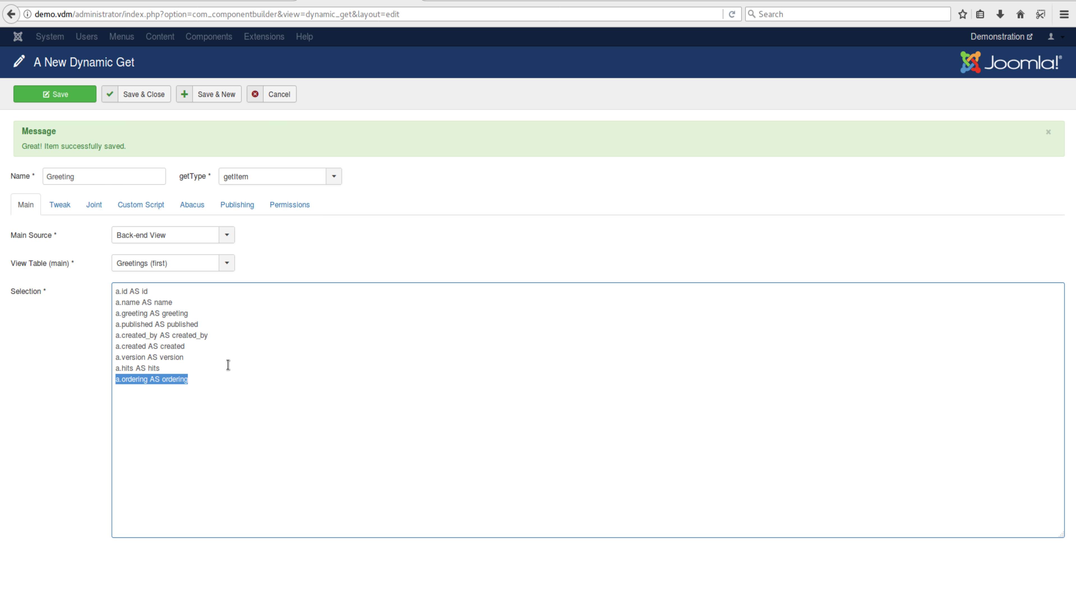
pyautogui.press('BackSpace')
pyautogui.press('BackSpace')
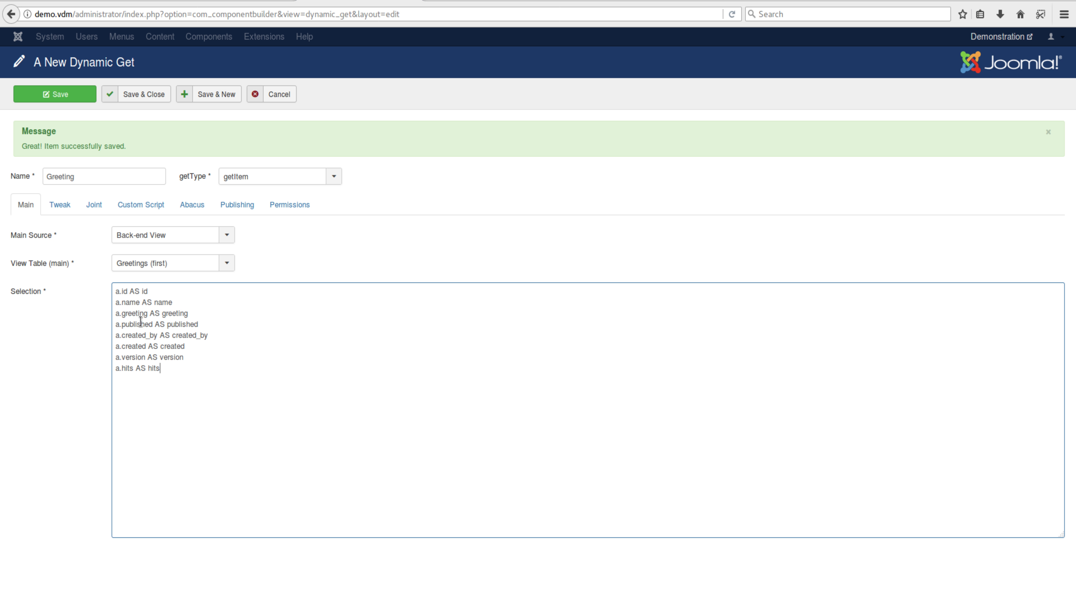
# Add a Where condition to the Greeting dynamic get with table key a.published, the equal operator and value key 1
pyautogui.moveTo(153, 324); pyautogui.dragTo(98, 329)
pyautogui.hotkey('ctrl', 'c')
pyautogui.click(60, 205)
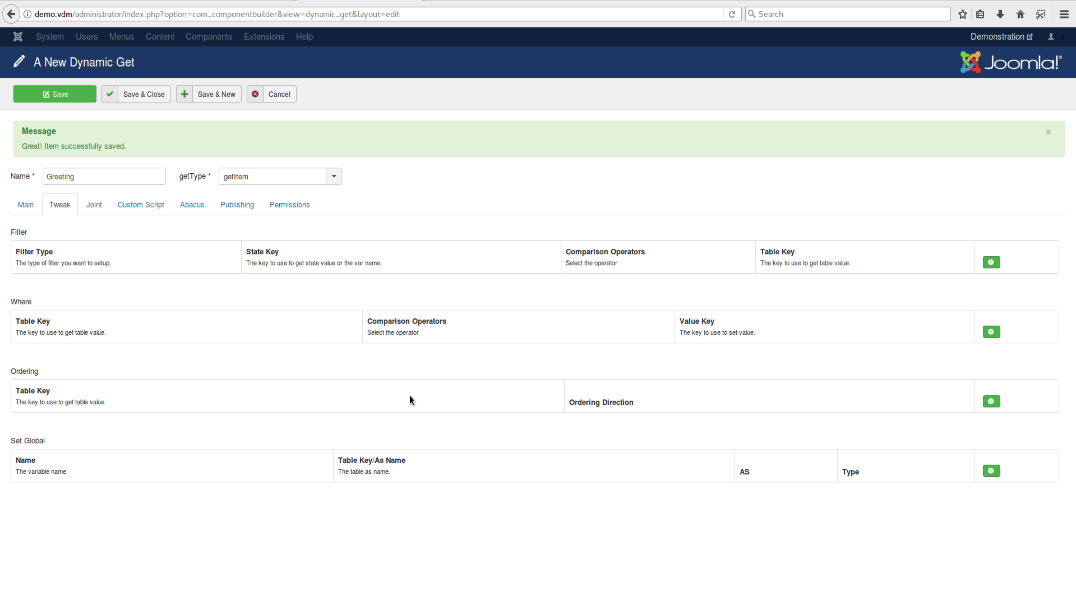
pyautogui.click(990, 332)
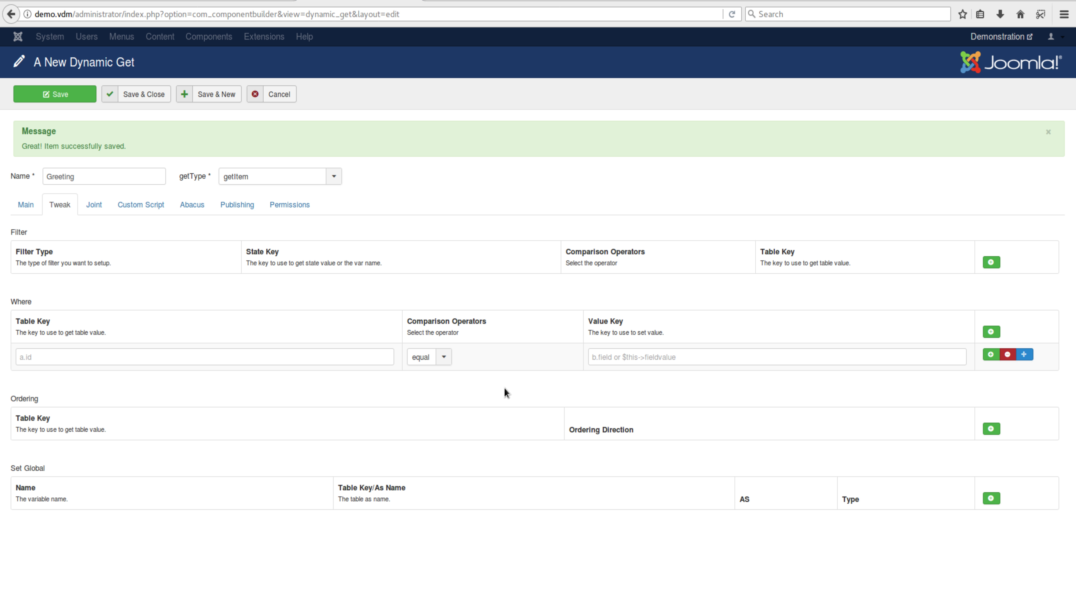
pyautogui.click(201, 362)
pyautogui.hotkey('ctrl', 'v')
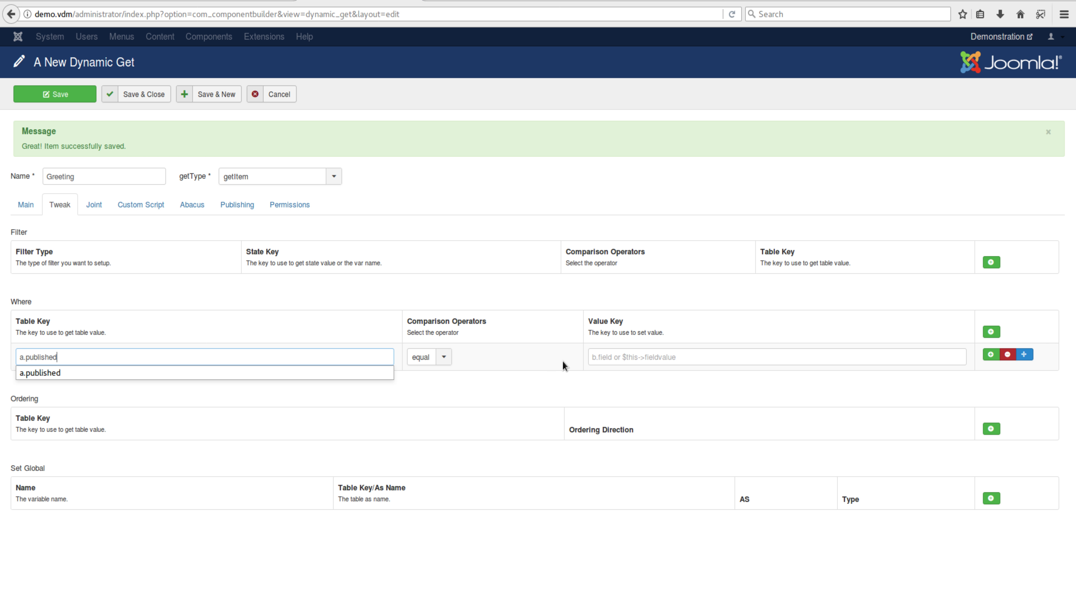
pyautogui.click(620, 361)
pyautogui.write('1')
pyautogui.click(528, 391)
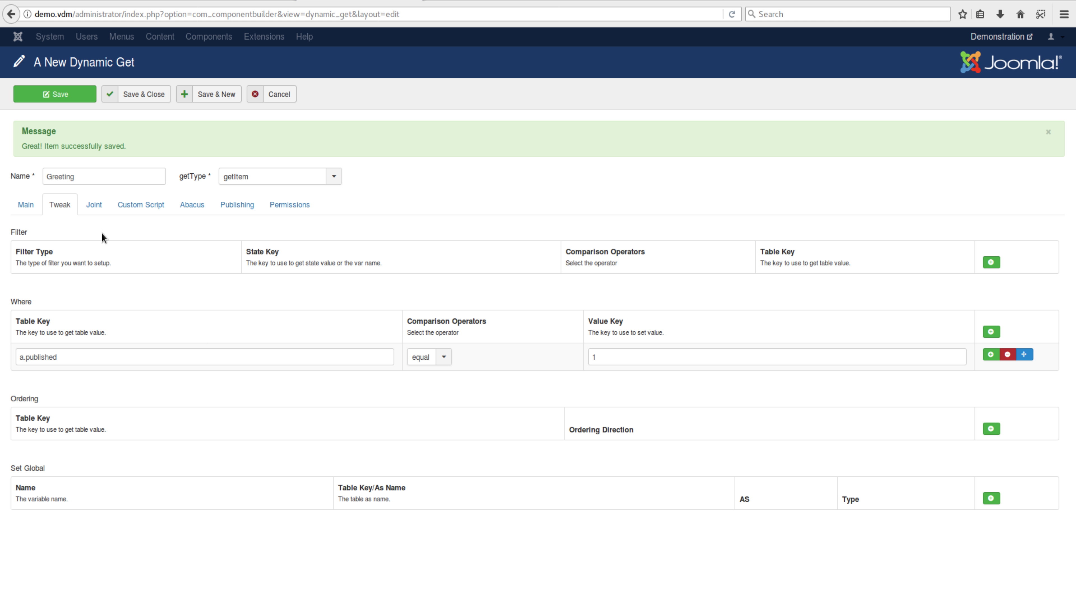
# Add a filter of type ID to the Greeting dynamic get
pyautogui.click(94, 205)
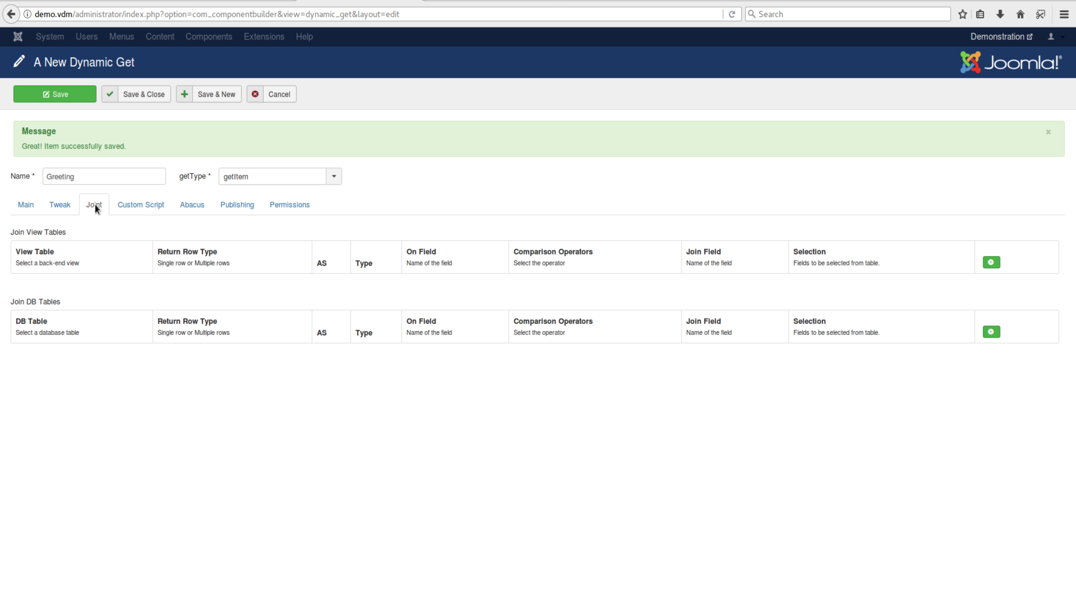
pyautogui.click(55, 207)
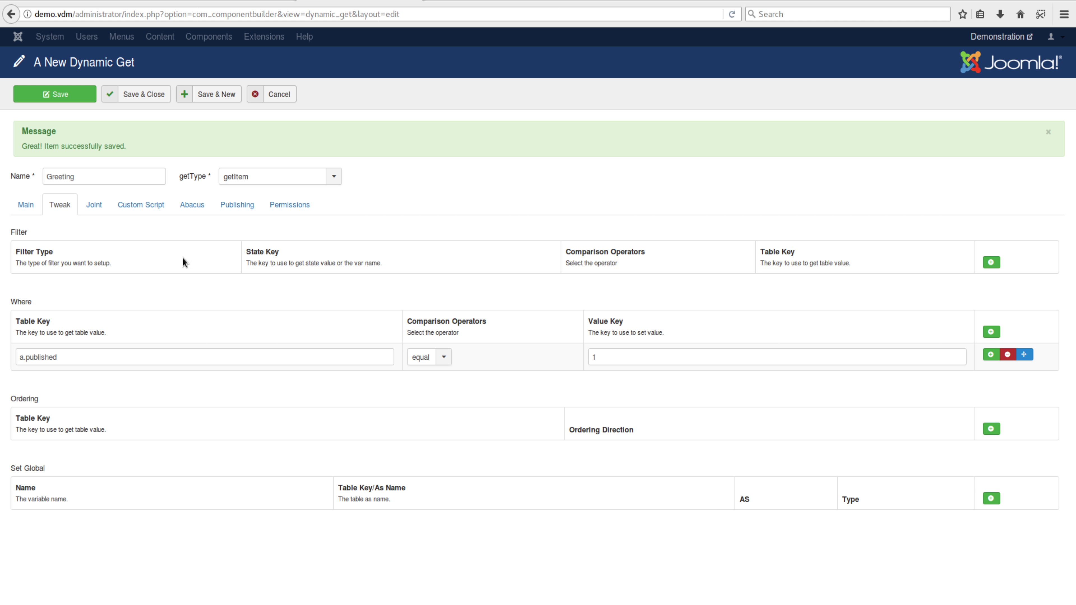
pyautogui.click(991, 261)
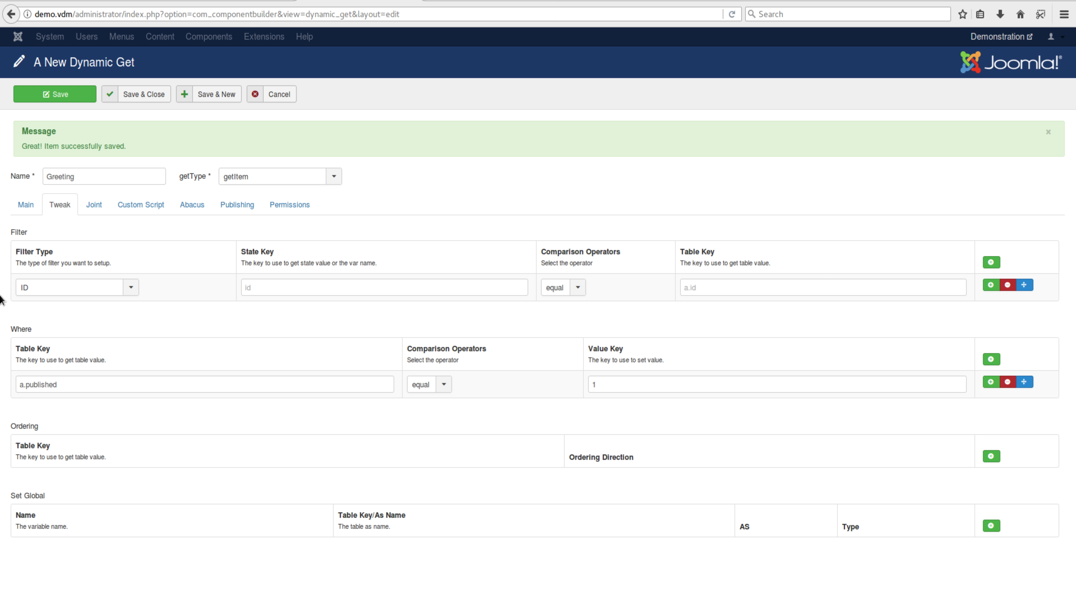
pyautogui.click(73, 292)
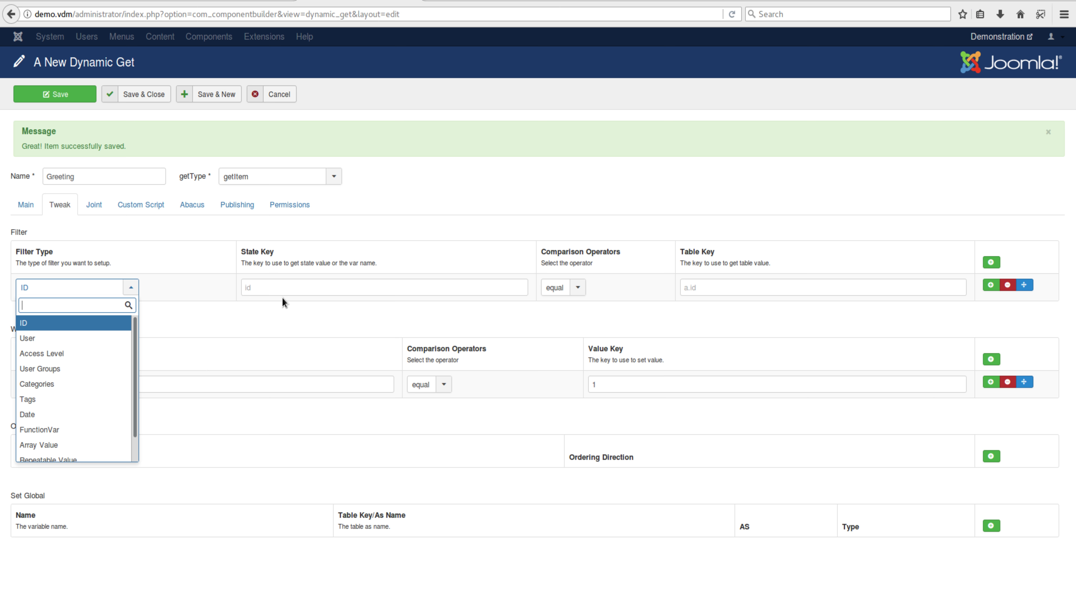
pyautogui.click(77, 323)
pyautogui.click(433, 310)
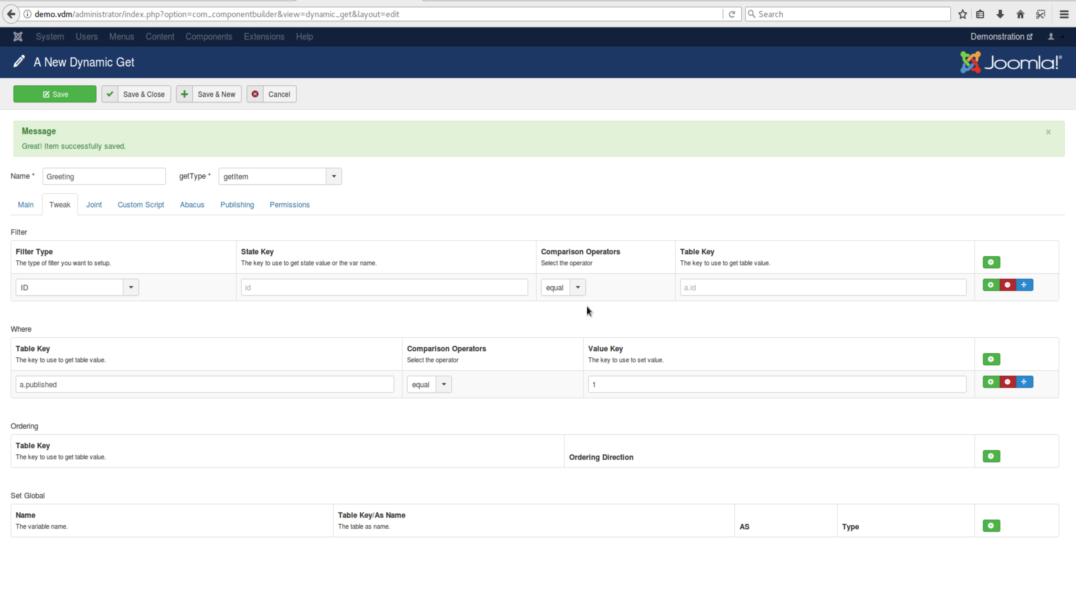
# Set the ID filter's state key to id and its table key to a.id, keeping the filter type ID
pyautogui.click(267, 283)
pyautogui.write('id')
pyautogui.click(718, 286)
pyautogui.write('a.id')
pyautogui.click(665, 314)
pyautogui.click(113, 287)
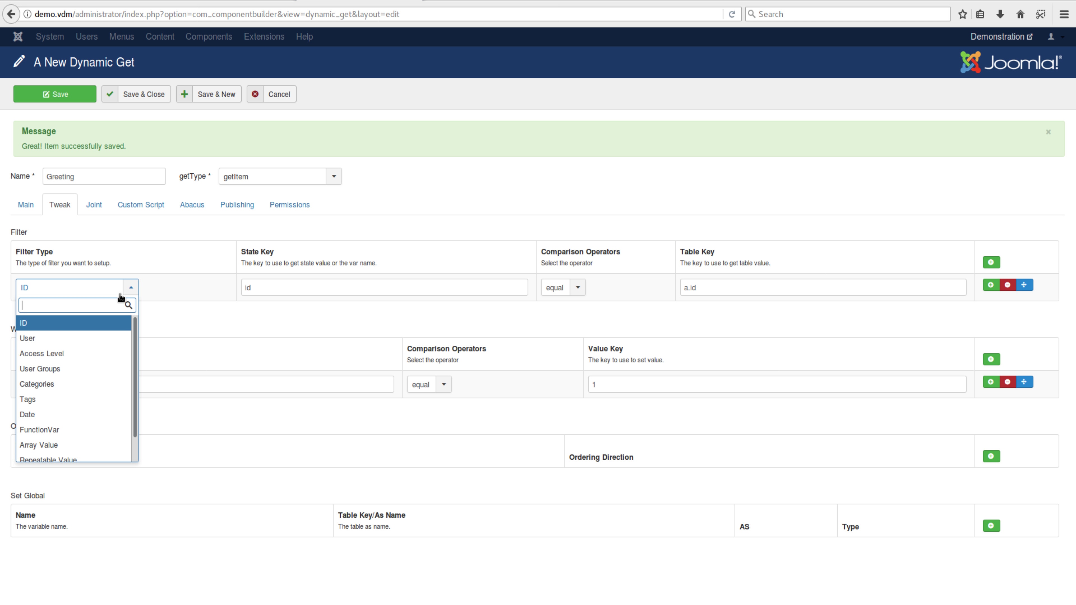
pyautogui.moveTo(135, 328)
pyautogui.mouseDown()
pyautogui.moveTo(134, 387)
pyautogui.moveTo(138, 326)
pyautogui.mouseUp()
pyautogui.click(168, 324)
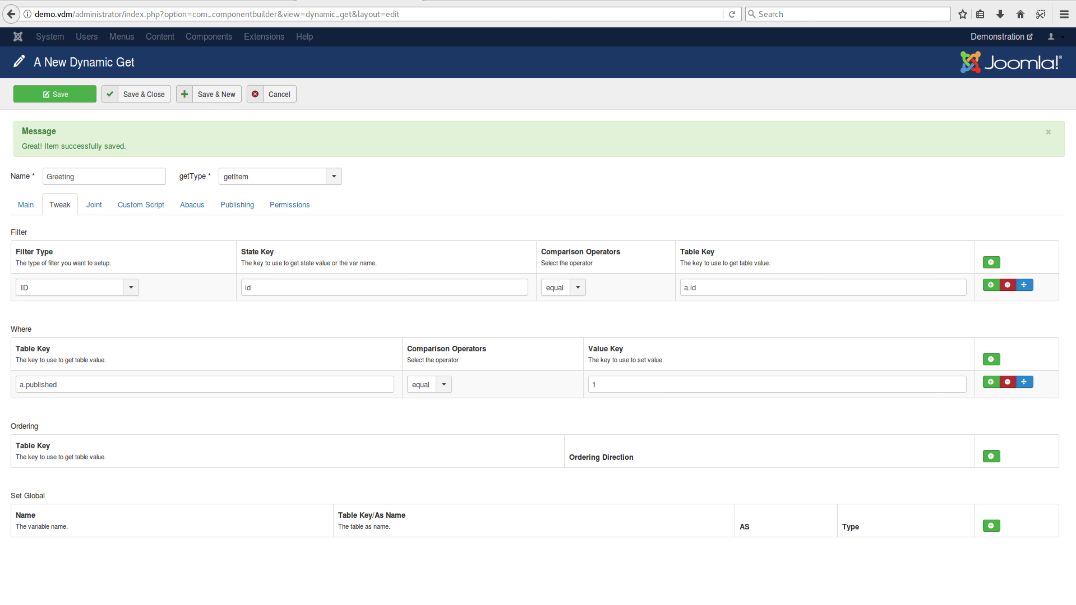
# Switch to the Joomla-Component-Builder GitHub repository and examine its wiki's tutorial list, including the dynamicGet topics
pyautogui.click(85, 0)
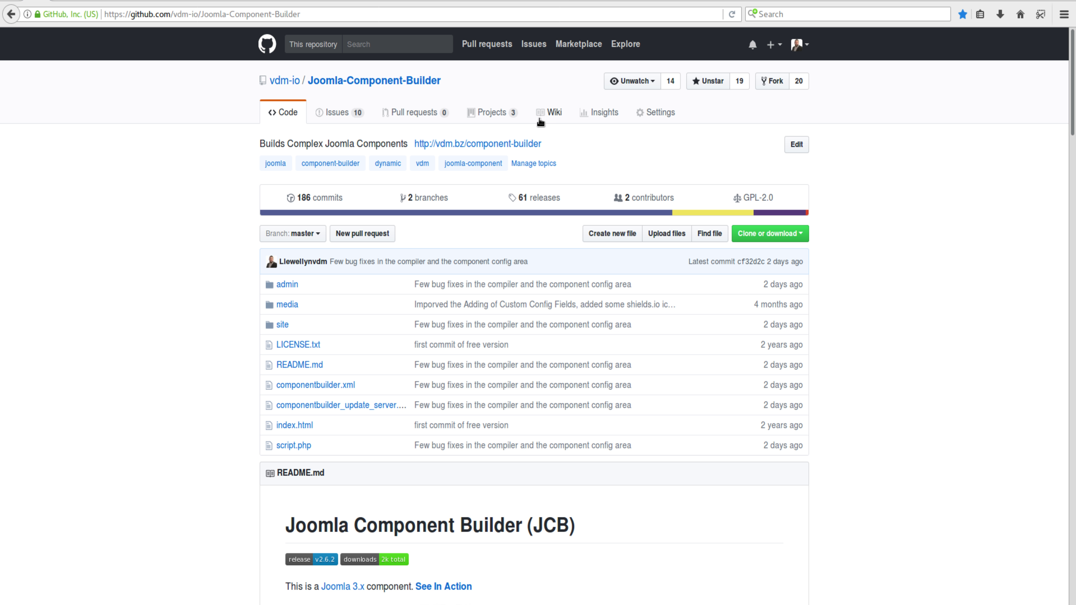
pyautogui.click(546, 114)
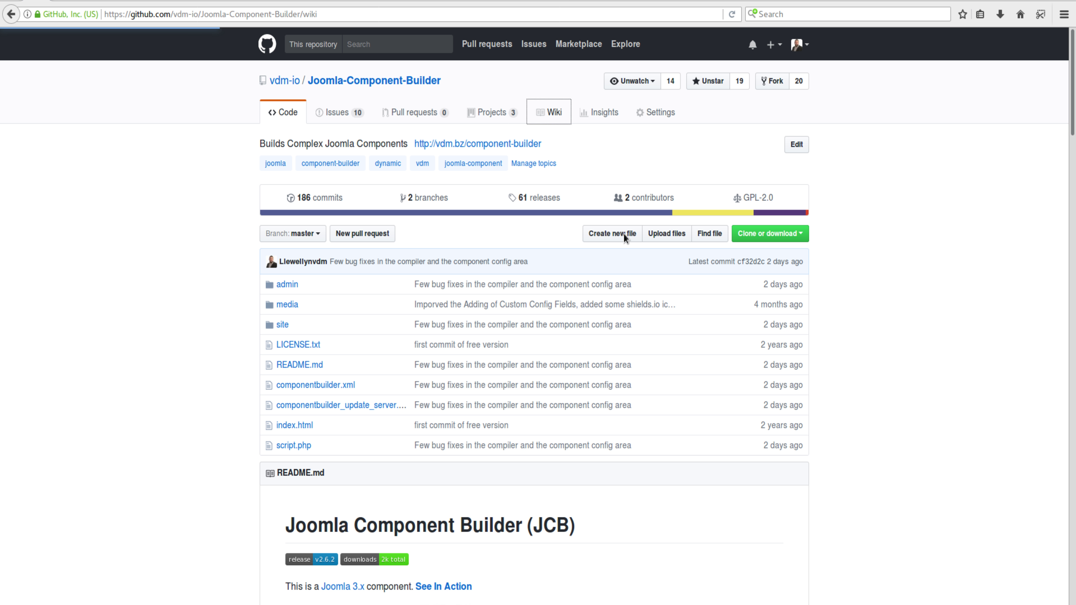
pyautogui.scroll(-20, 520, 364)
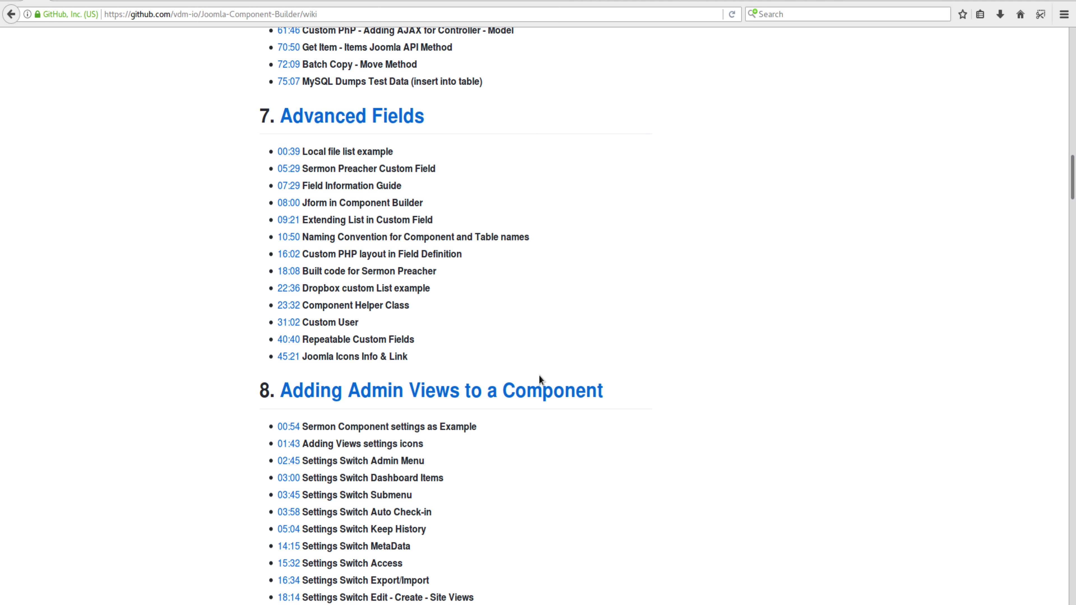
pyautogui.scroll(-20, 543, 380)
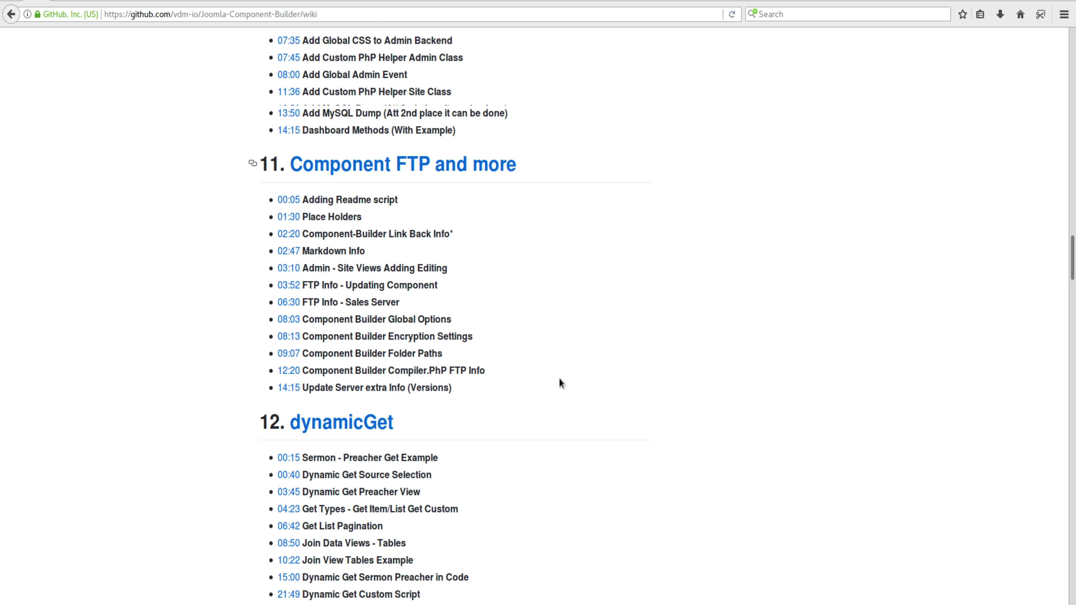
pyautogui.scroll(-6, 560, 383)
pyautogui.scroll(7, 560, 381)
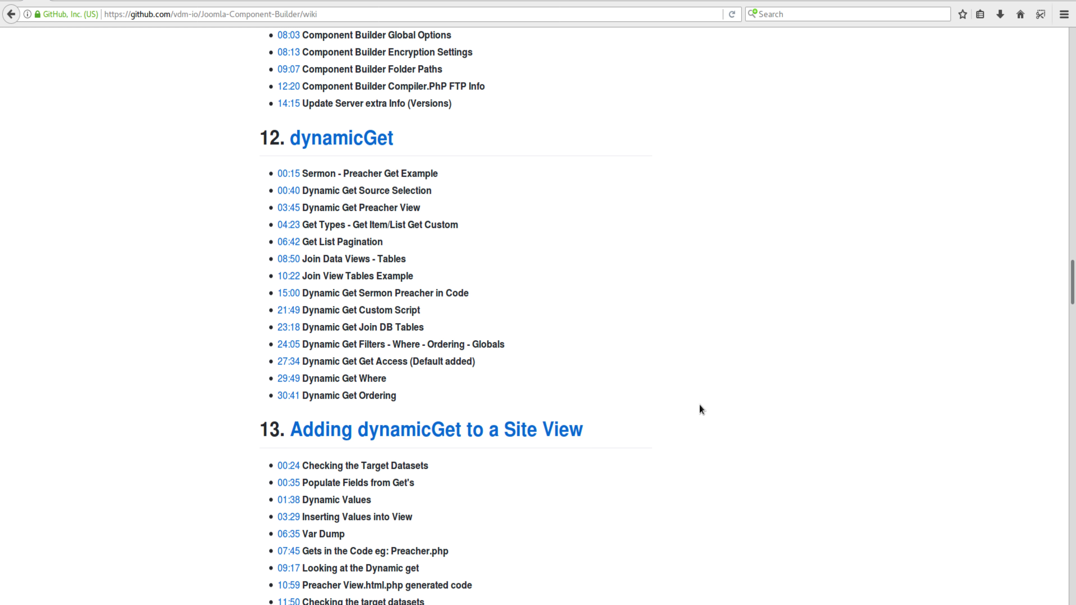
pyautogui.scroll(-6, 699, 405)
pyautogui.scroll(9, 699, 406)
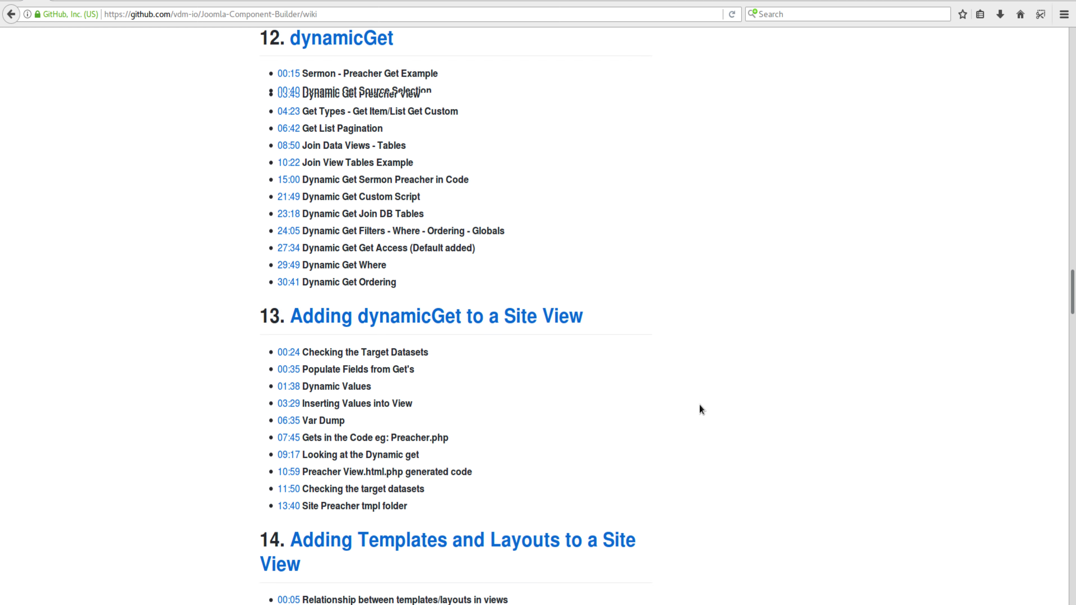
pyautogui.scroll(20, 700, 405)
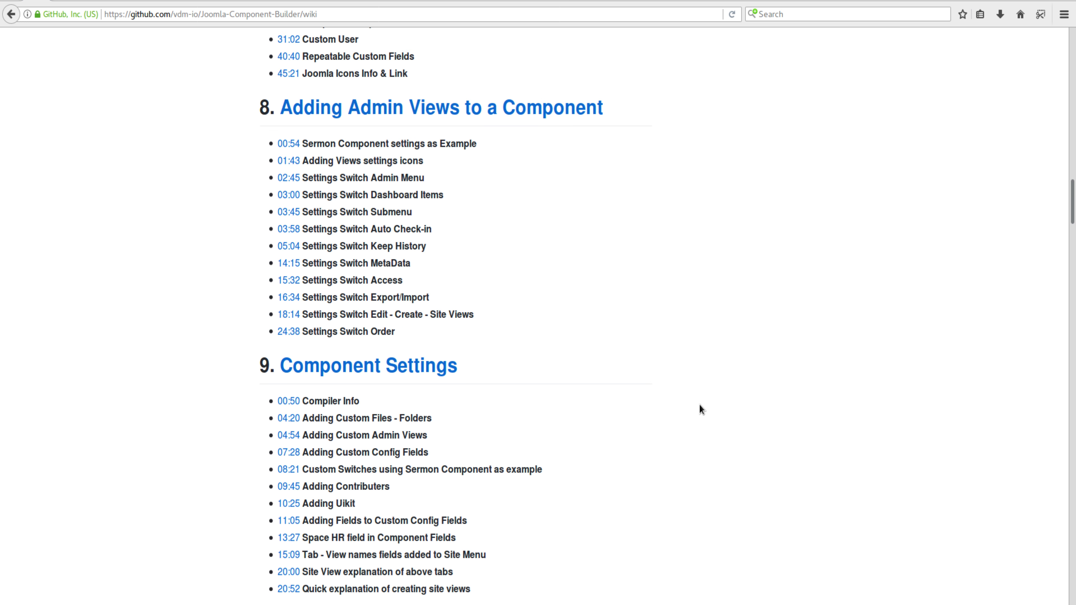
pyautogui.scroll(7, 700, 405)
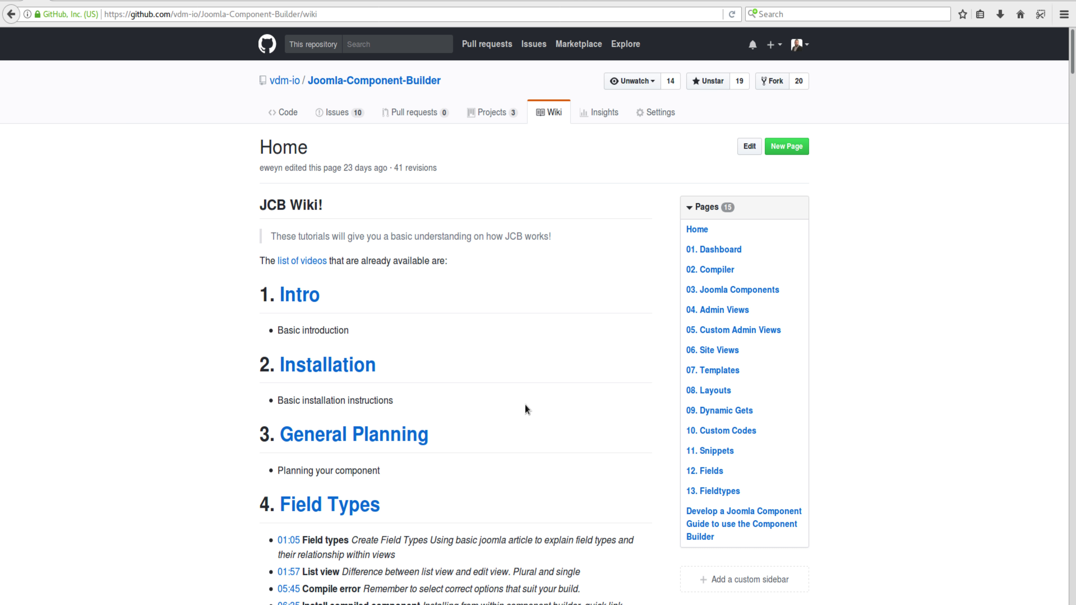
pyautogui.scroll(-4, 525, 404)
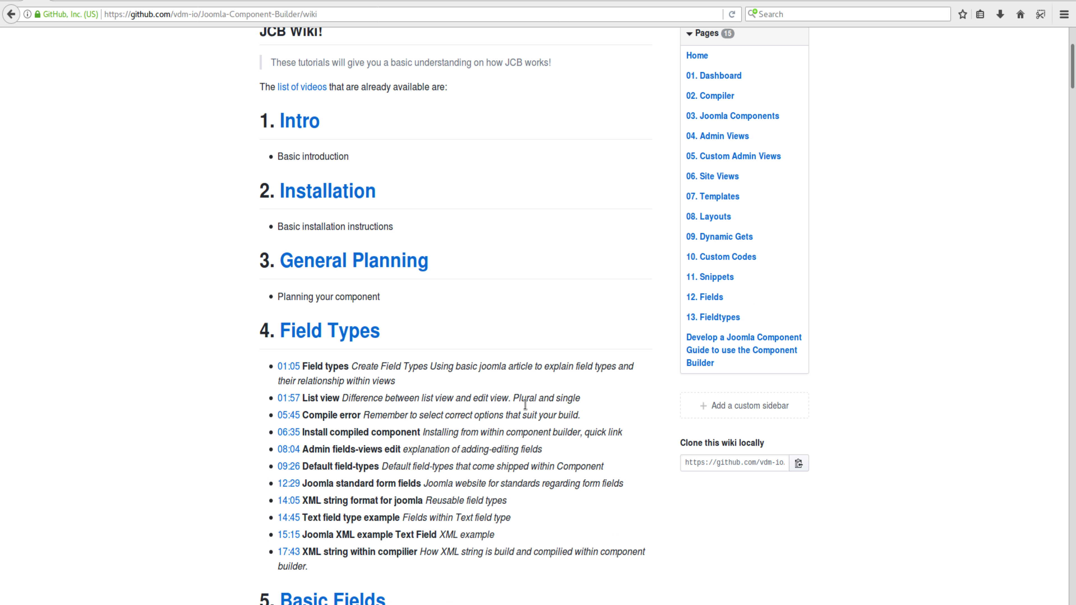
pyautogui.scroll(-4, 525, 405)
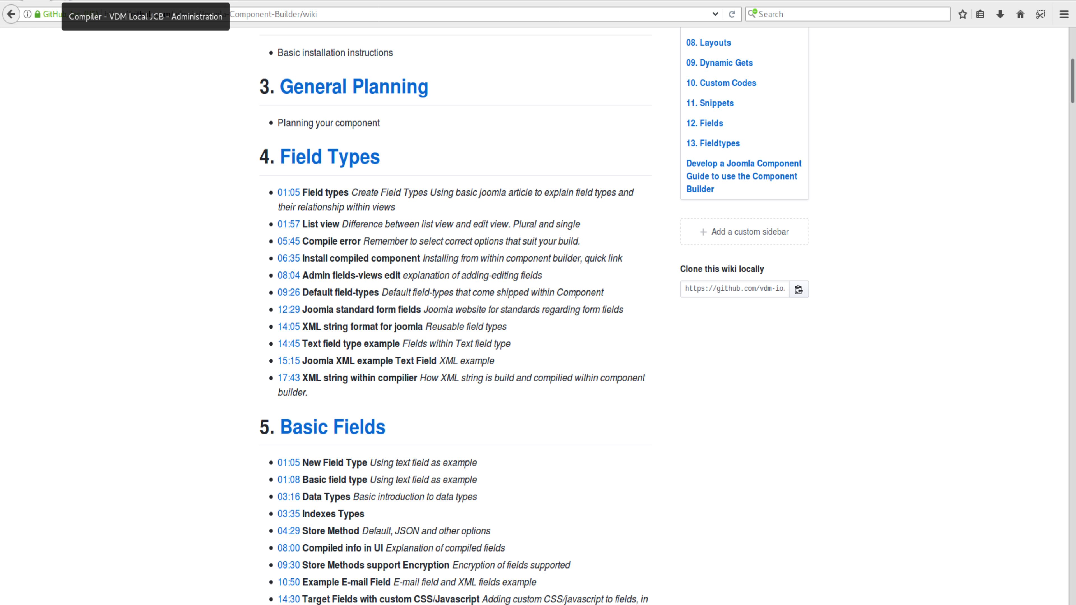
# Return to the Greeting dynamic get and copy a.created_by from its main selection
pyautogui.click(360, 1)
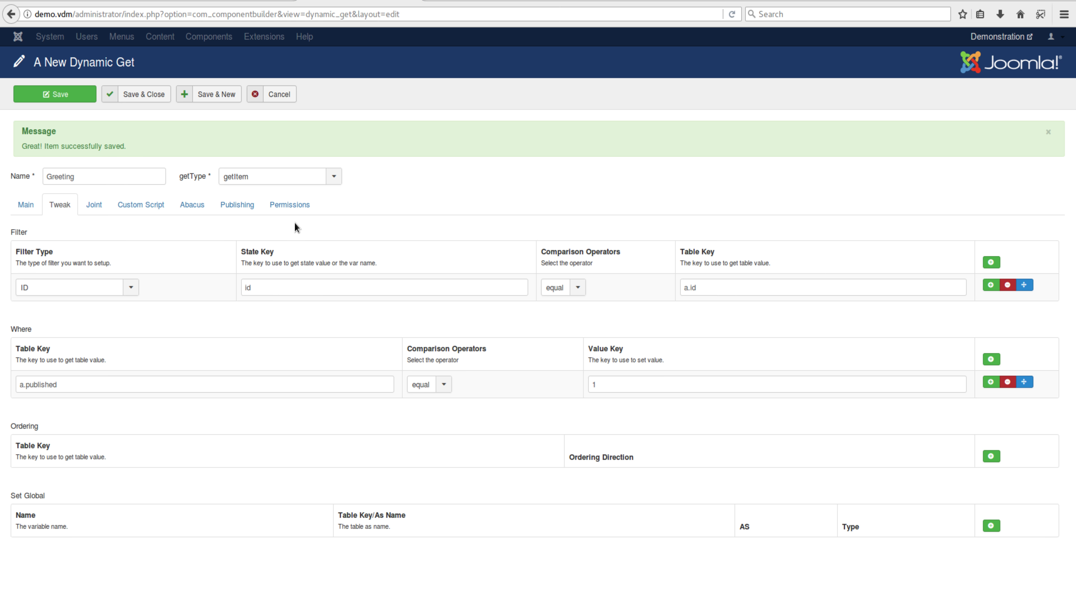
pyautogui.click(26, 209)
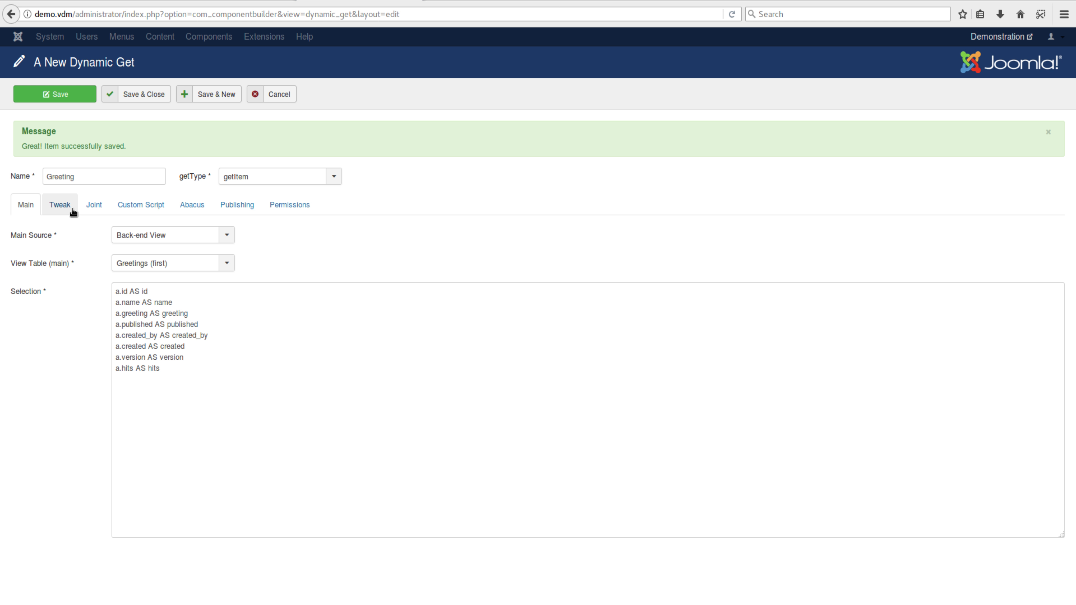
pyautogui.click(60, 207)
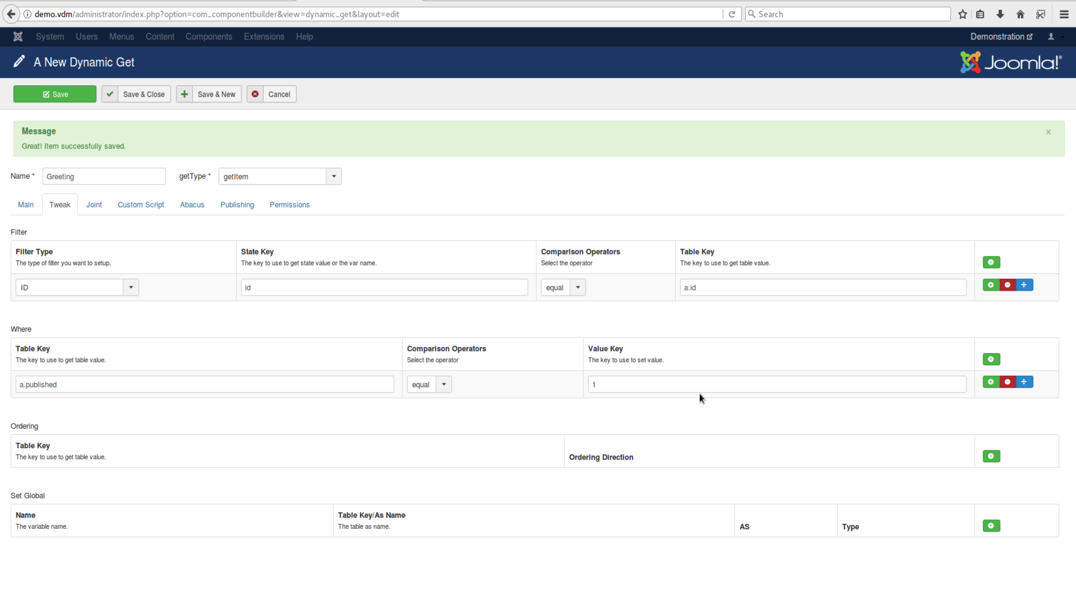
pyautogui.click(94, 206)
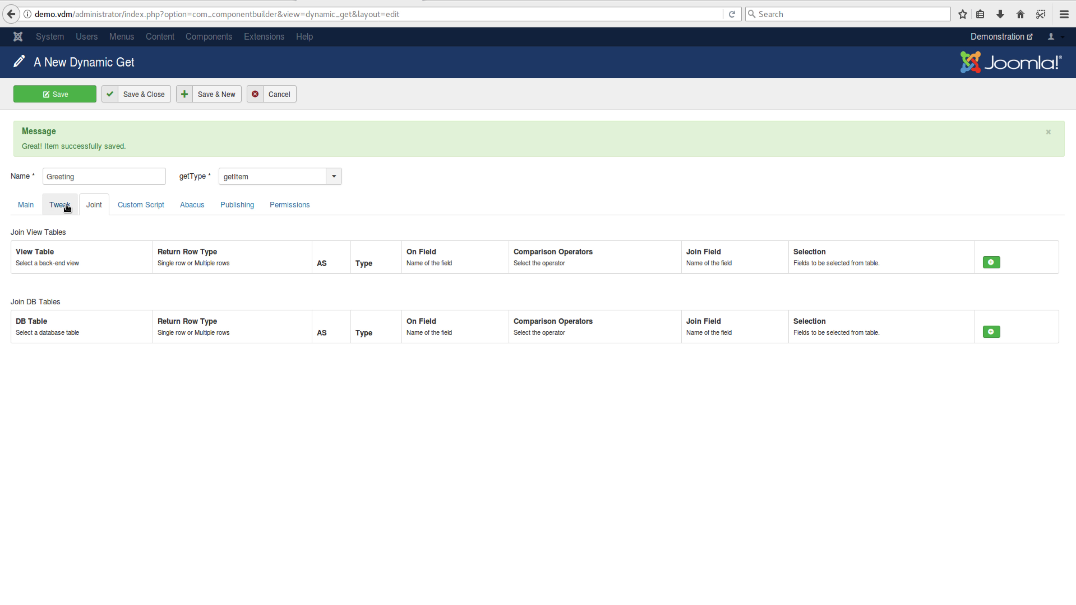
pyautogui.click(25, 205)
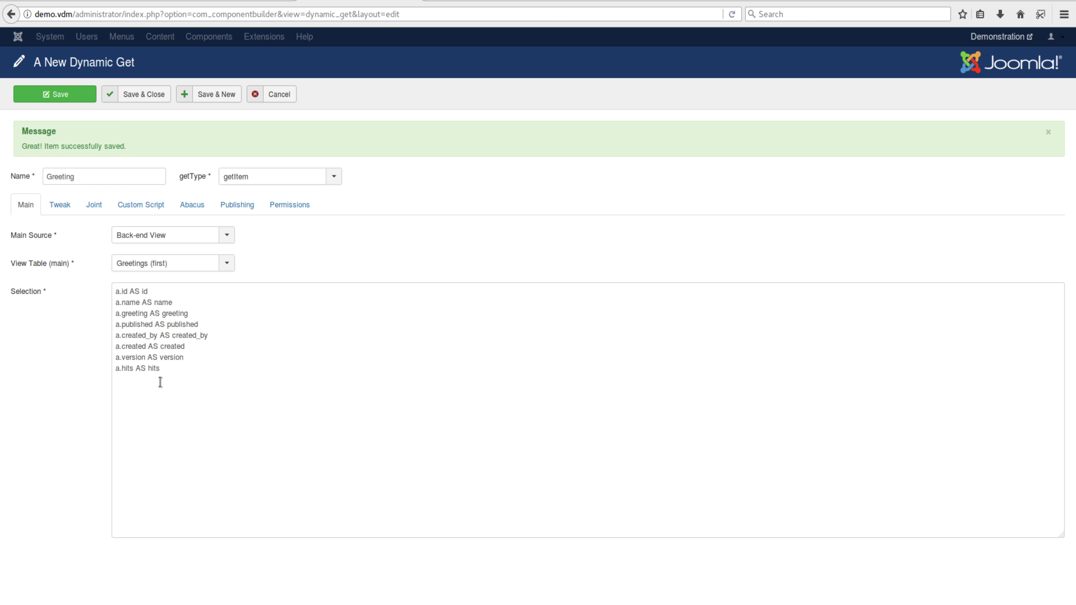
pyautogui.moveTo(156, 335); pyautogui.dragTo(115, 336)
pyautogui.rightClick(124, 336)
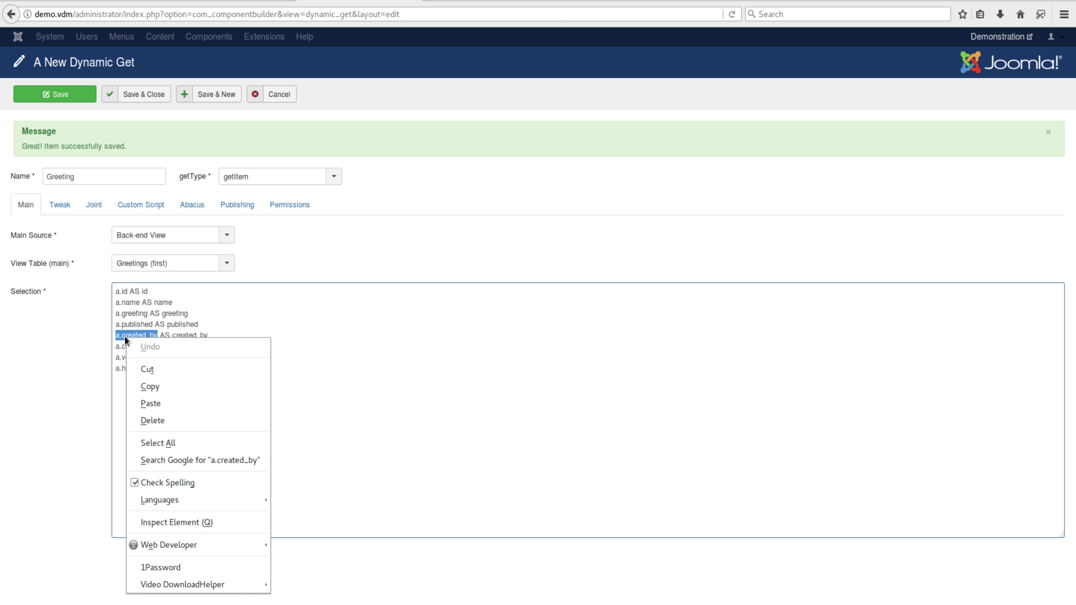
pyautogui.click(158, 386)
# Add a database table join to the Greeting dynamic get using the k3w2t_users table
pyautogui.click(96, 205)
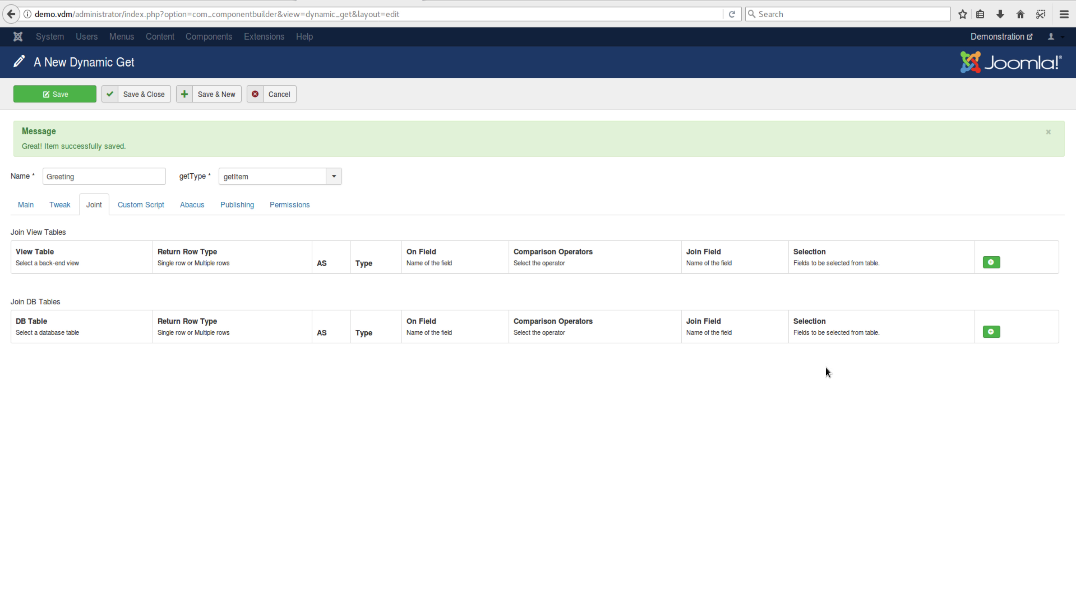
pyautogui.click(990, 333)
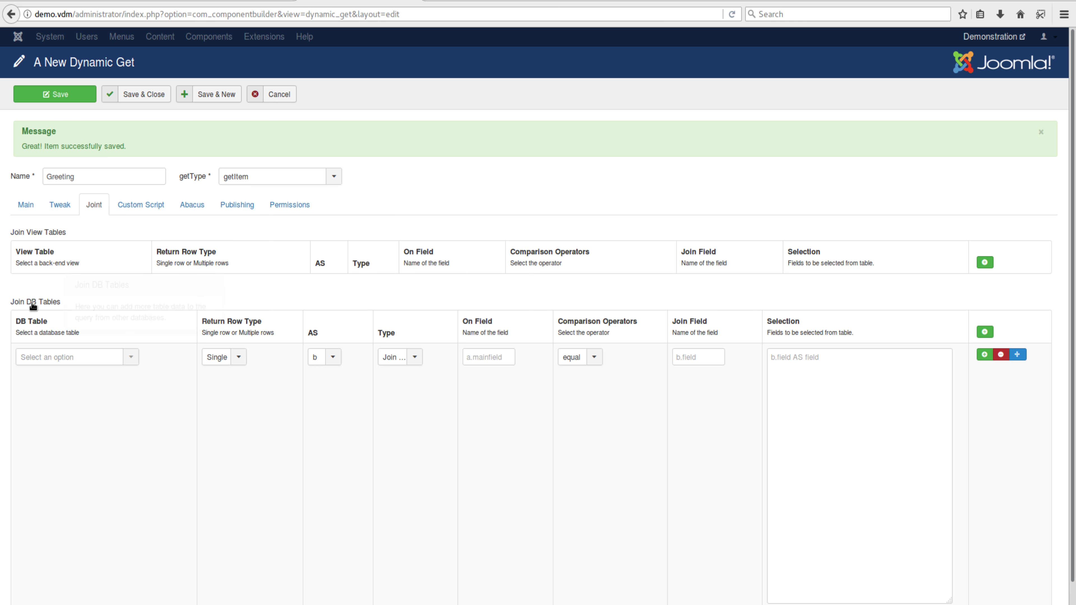
pyautogui.click(90, 361)
pyautogui.scroll(-6, 70, 479)
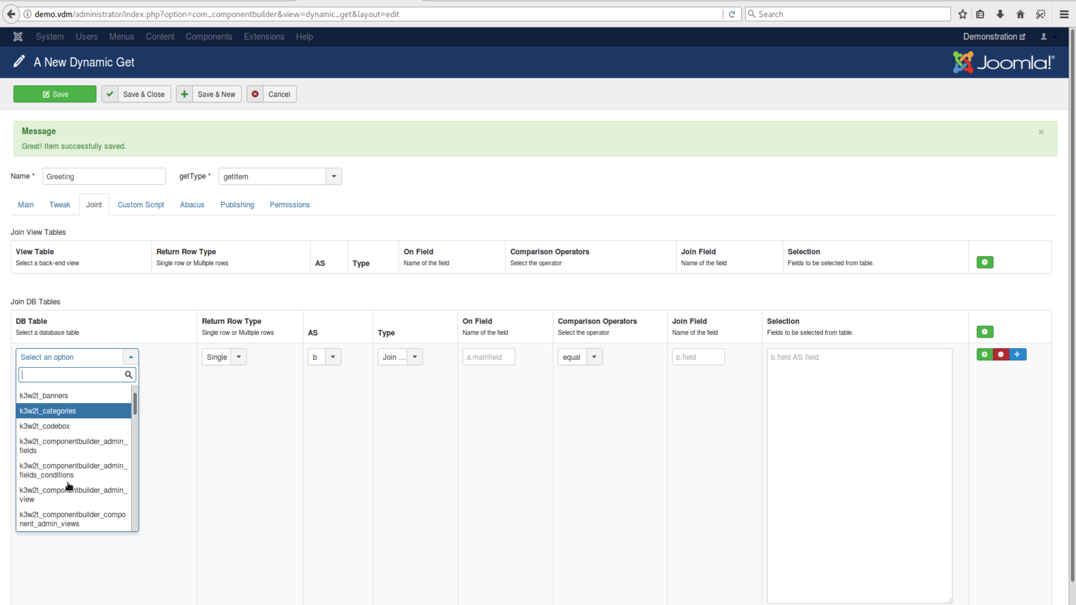
pyautogui.scroll(-10, 72, 477)
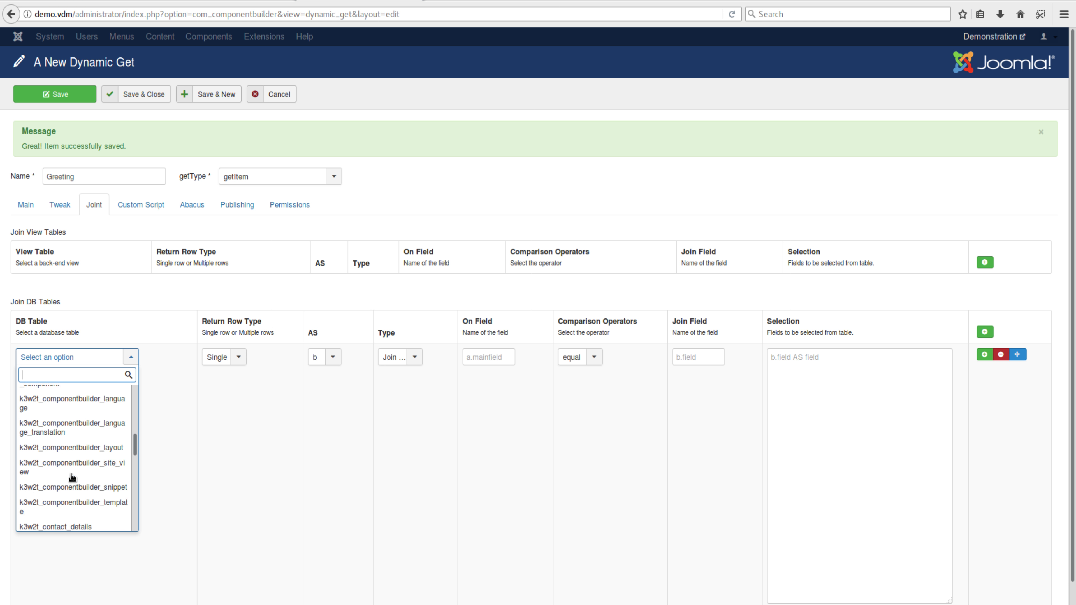
pyautogui.scroll(-8, 72, 478)
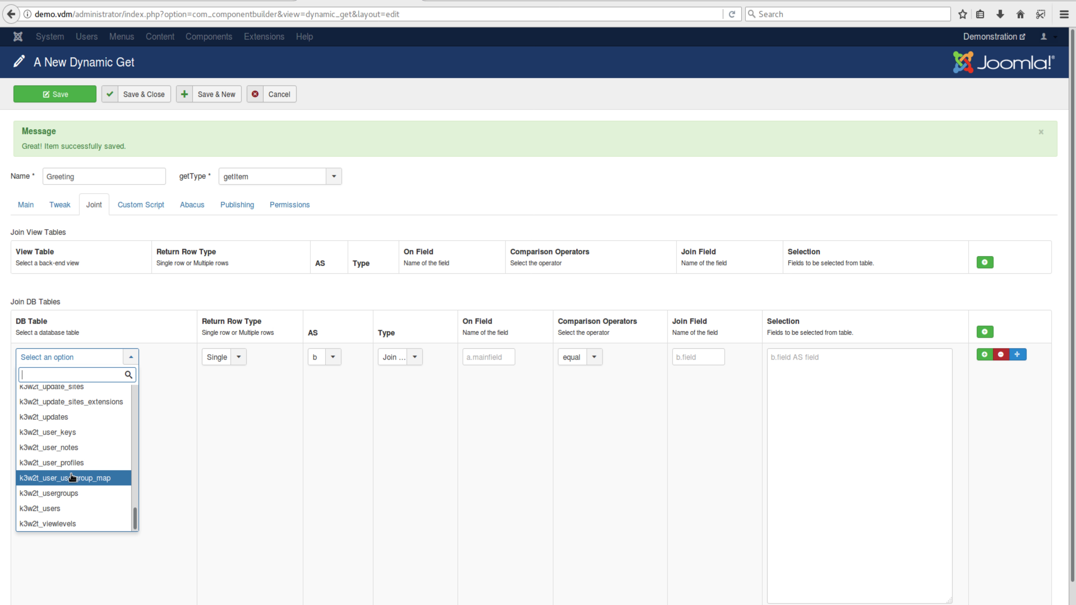
pyautogui.click(72, 508)
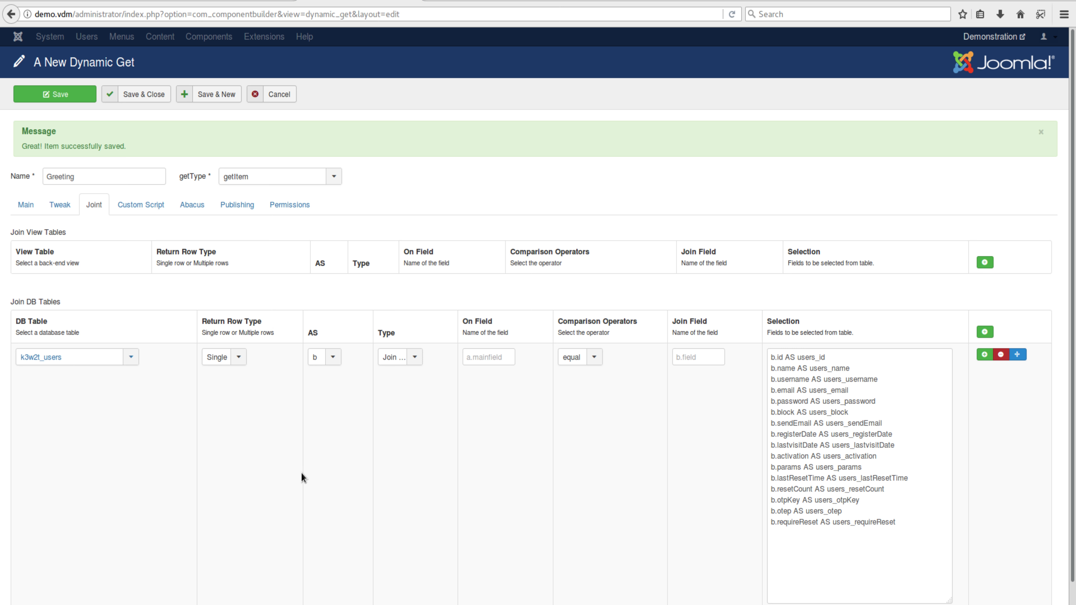
# Choose Single as the users join's return row type and set its On Field to a.created_by
pyautogui.moveTo(826, 357); pyautogui.dragTo(776, 349)
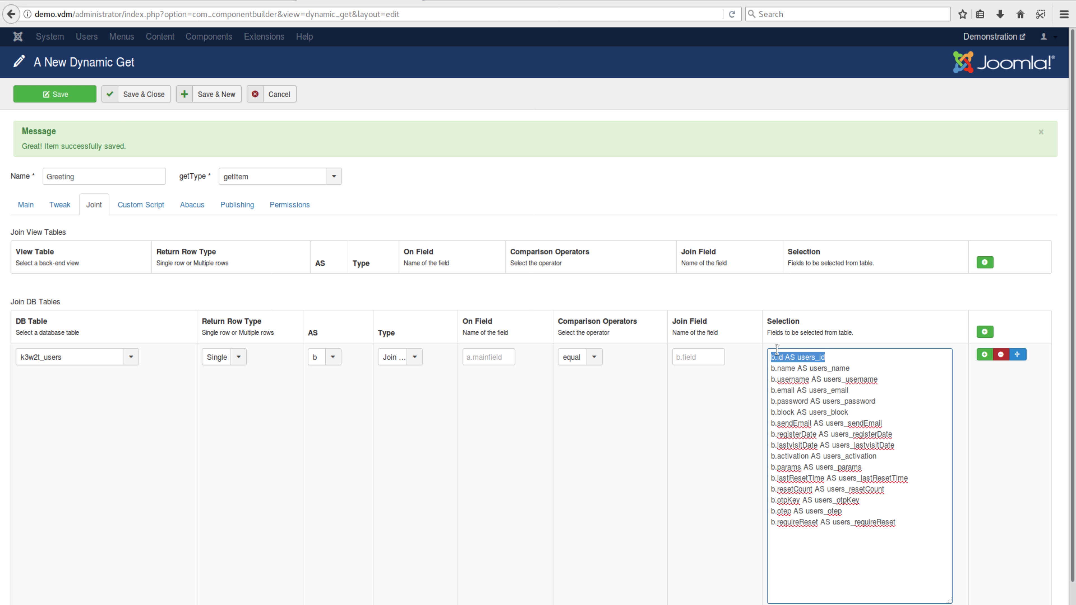
pyautogui.click(218, 360)
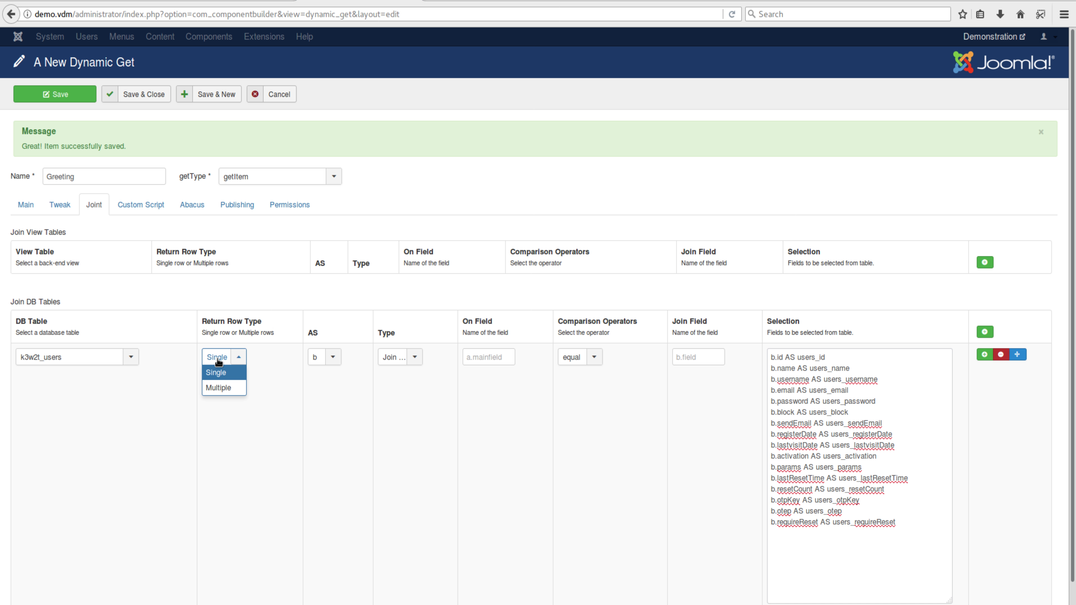
pyautogui.click(237, 372)
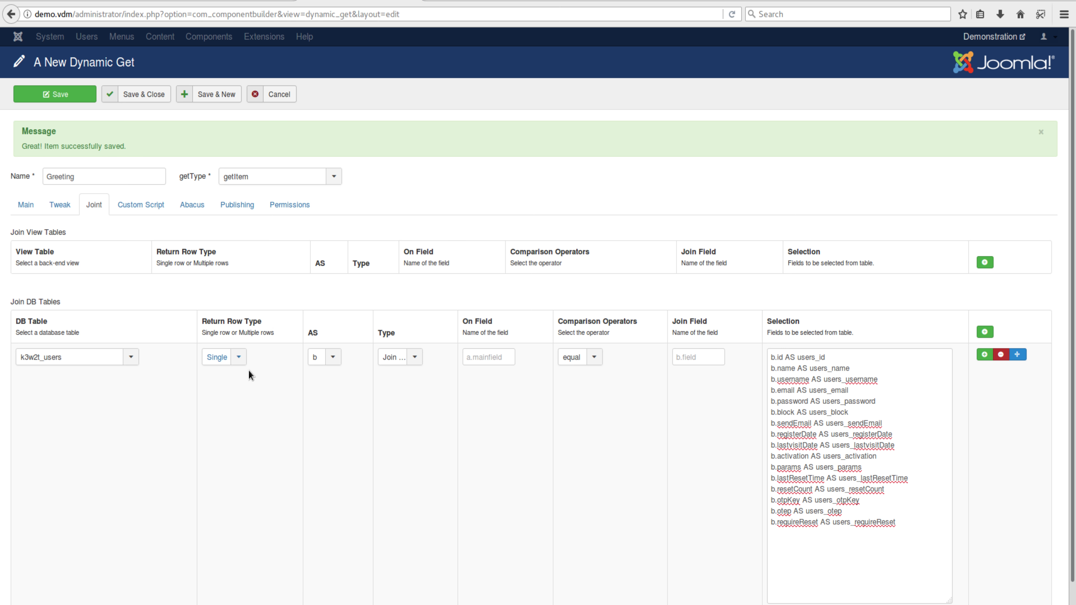
pyautogui.click(489, 358)
pyautogui.write('a.created_by')
# Set the users join's Join Field to b.id and remove every selection line below b.name AS users_name
pyautogui.tripleClick(783, 357)
pyautogui.moveTo(783, 357); pyautogui.dragTo(763, 357)
pyautogui.doubleClick(780, 357)
pyautogui.keyDown('shift'); pyautogui.click(765, 357); pyautogui.keyUp('shift')
pyautogui.click(679, 357)
pyautogui.hotkey('ctrl', 'v')
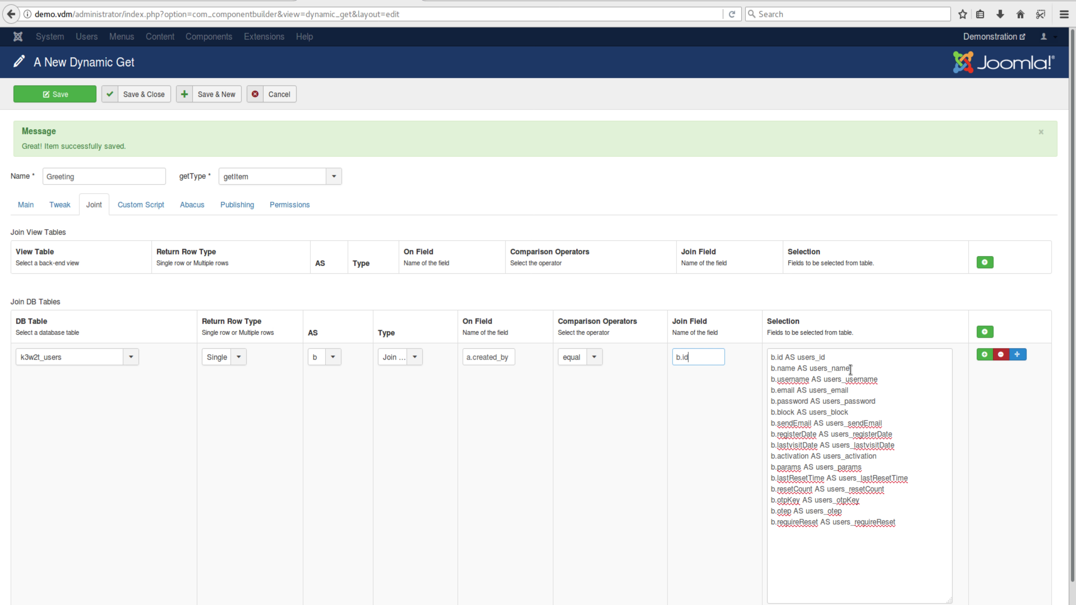
pyautogui.moveTo(850, 370); pyautogui.dragTo(912, 530)
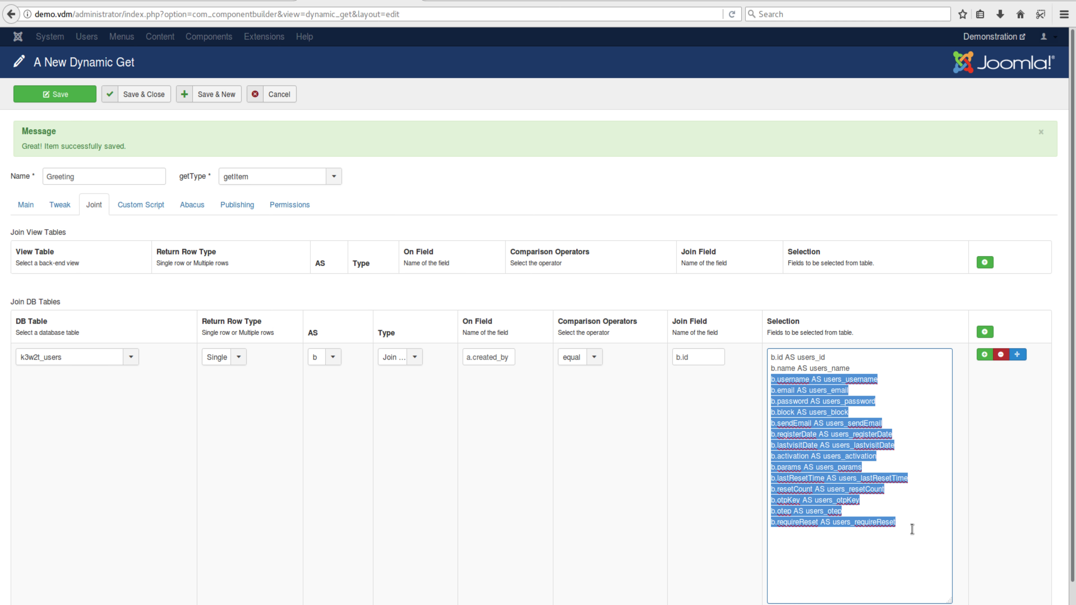
pyautogui.press('BackSpace')
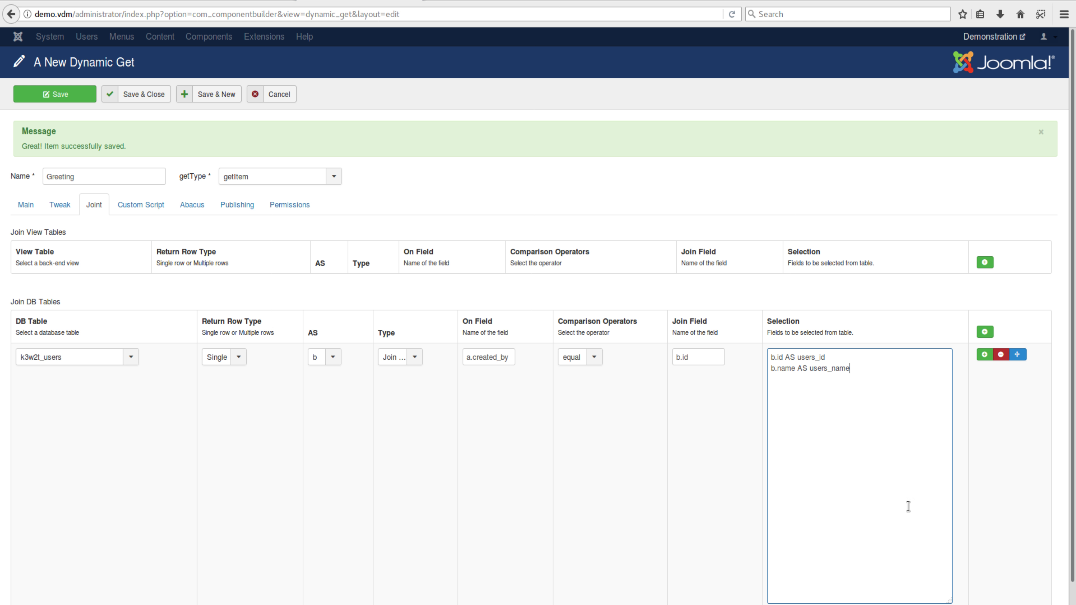
# Remove the b.id AS users_id line from the users join's selection
pyautogui.moveTo(830, 357); pyautogui.dragTo(742, 352)
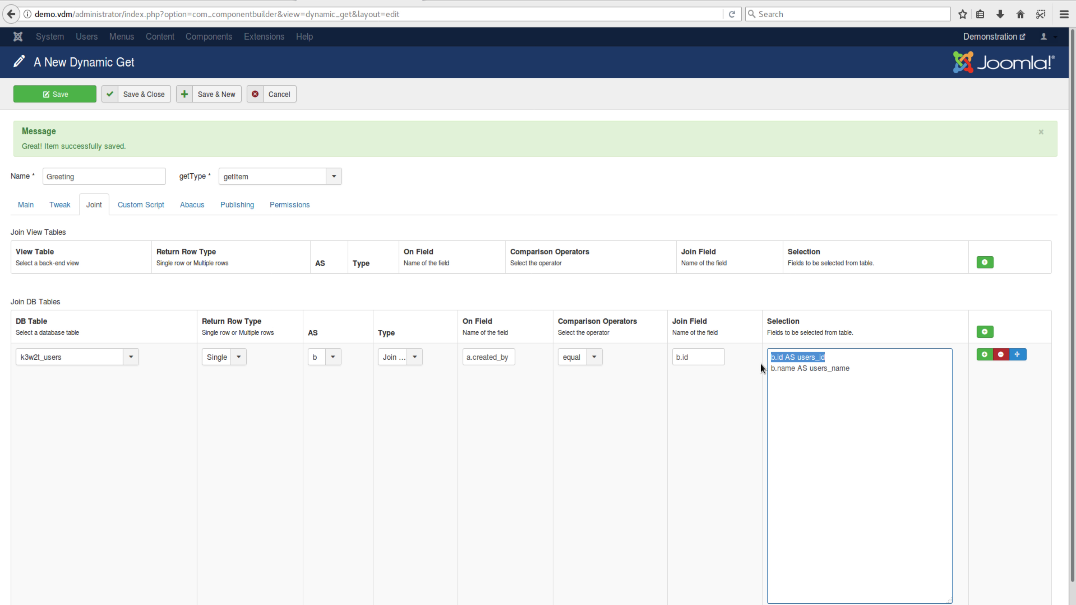
pyautogui.press('BackSpace')
pyautogui.press('Delete')
pyautogui.click(824, 385)
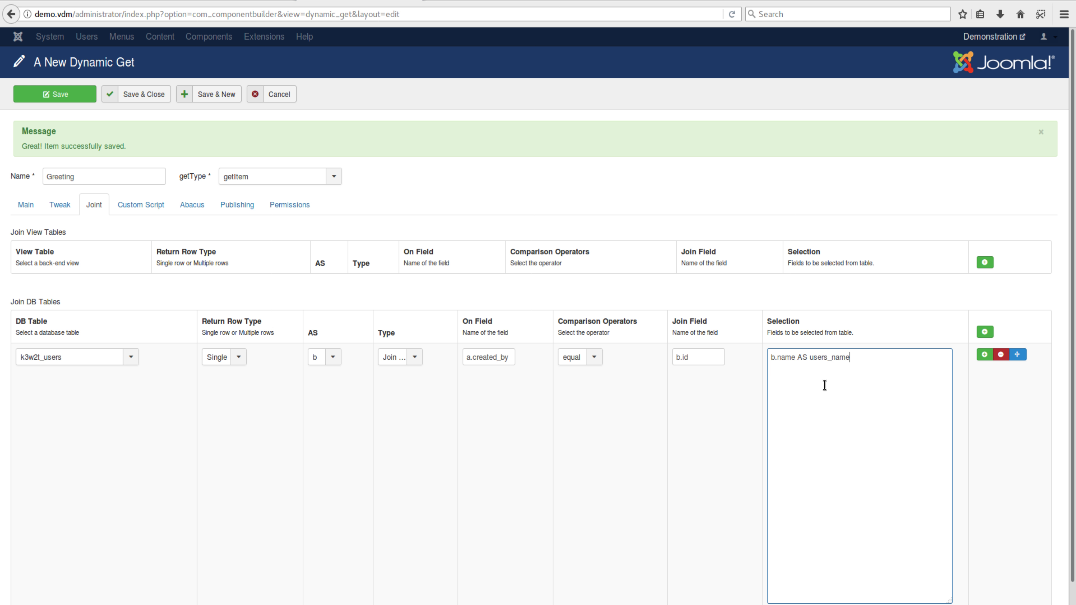
# Change the alias of b.name in the users join's selection to greeted_by, and save and close the dynamic get
pyautogui.click(826, 358)
pyautogui.moveTo(811, 359); pyautogui.dragTo(870, 359)
pyautogui.write('creat')
pyautogui.press('BackSpace')
pyautogui.press('BackSpace')
pyautogui.press('BackSpace')
pyautogui.press('BackSpace')
pyautogui.press('BackSpace')
pyautogui.write('creeted')
pyautogui.press('BackSpace')
pyautogui.press('BackSpace')
pyautogui.press('BackSpace')
pyautogui.press('BackSpace')
pyautogui.write('a')
pyautogui.press('BackSpace')
pyautogui.press('BackSpace')
pyautogui.press('BackSpace')
pyautogui.press('BackSpace')
pyautogui.write('greeted_by')
pyautogui.click(127, 93)
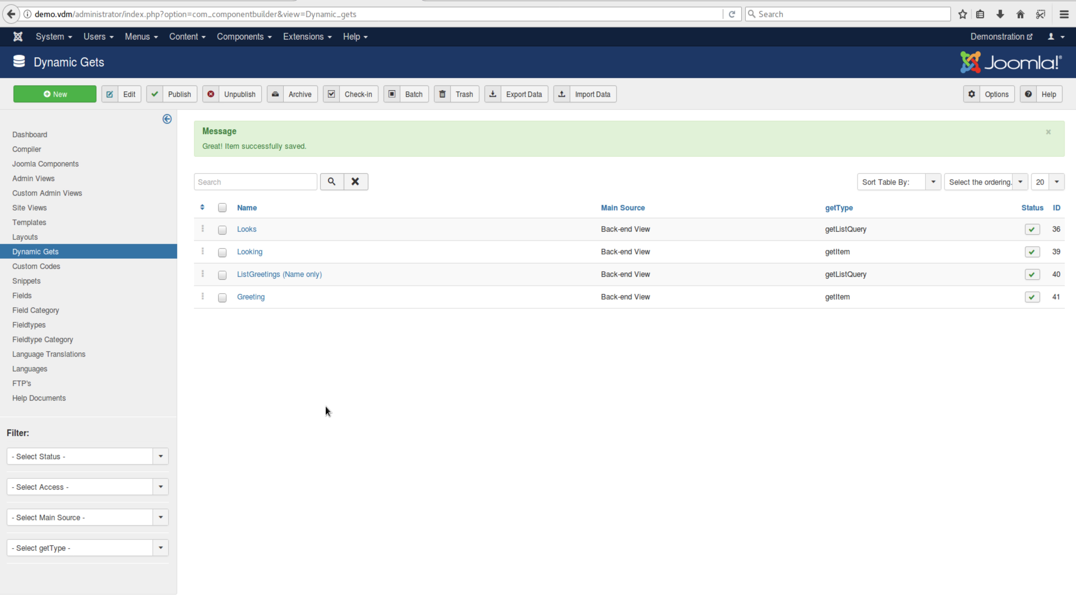
# Create a new site view with the system name Greetings
pyautogui.click(36, 214)
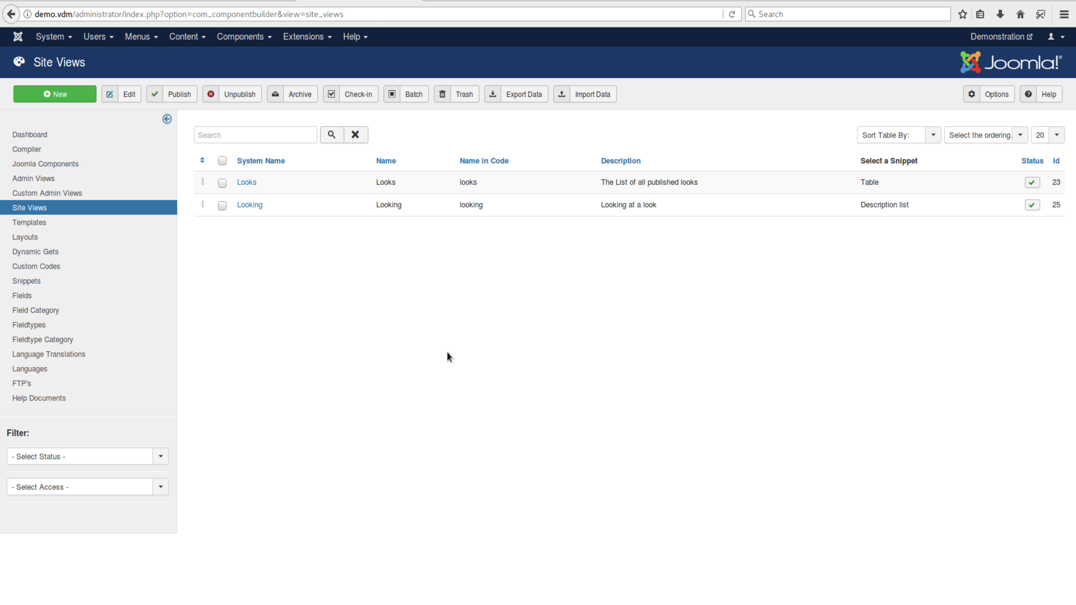
pyautogui.click(57, 96)
pyautogui.click(139, 135)
pyautogui.write('eetings')
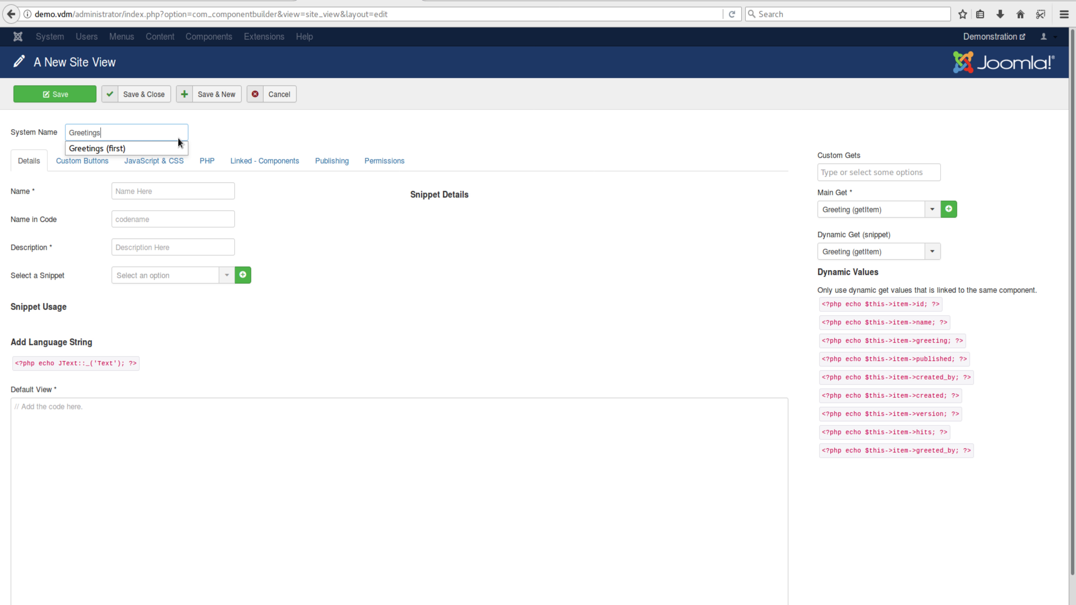
pyautogui.click(163, 132)
# Set the site view's name to Greetings and its name in code to greetings
pyautogui.click(179, 191)
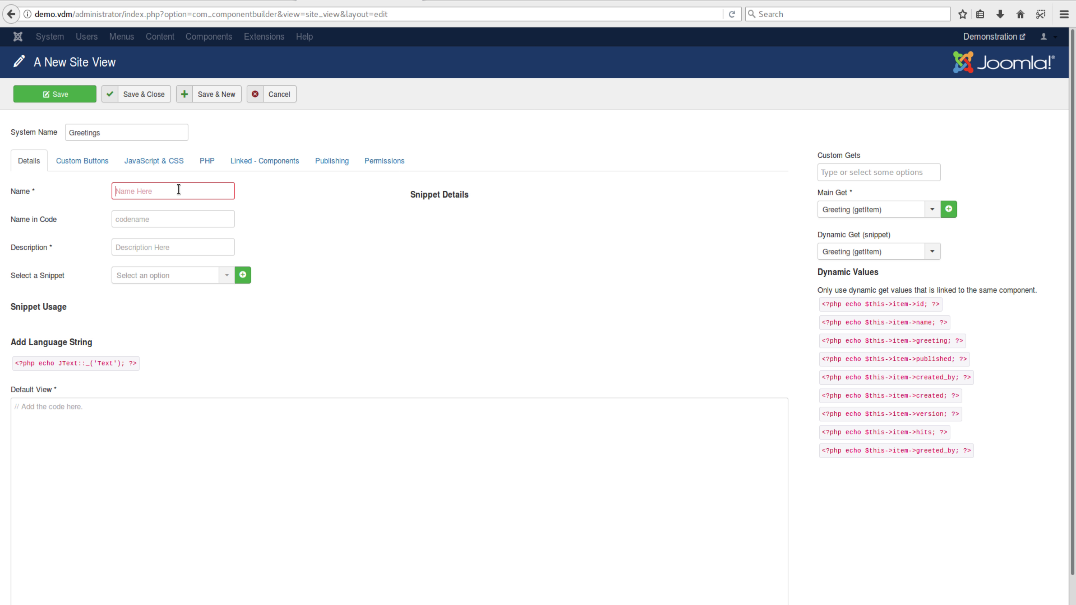
pyautogui.write('greetings')
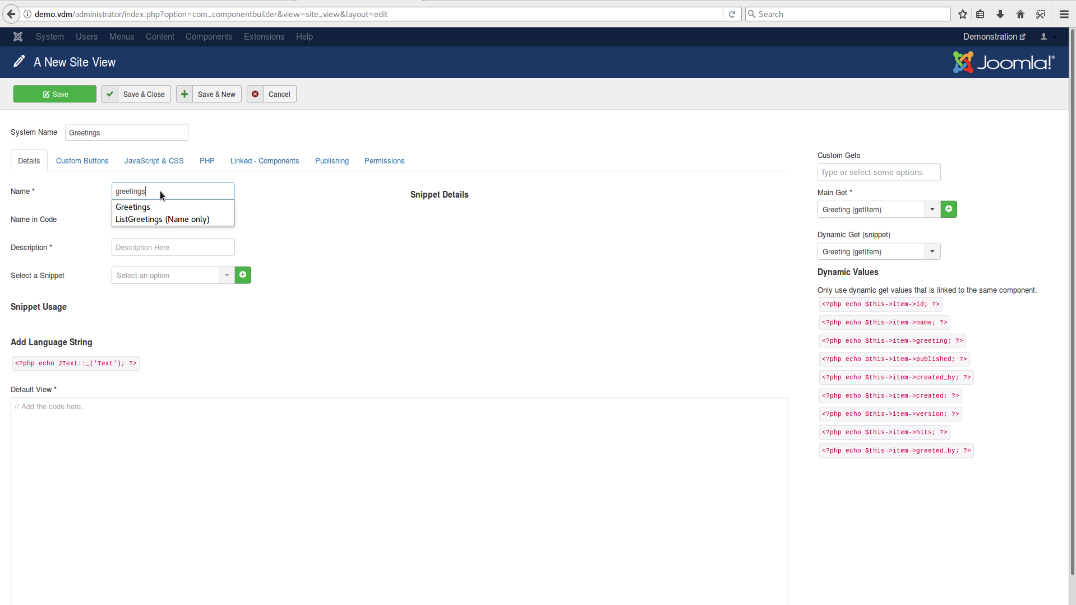
pyautogui.moveTo(120, 191); pyautogui.dragTo(107, 192)
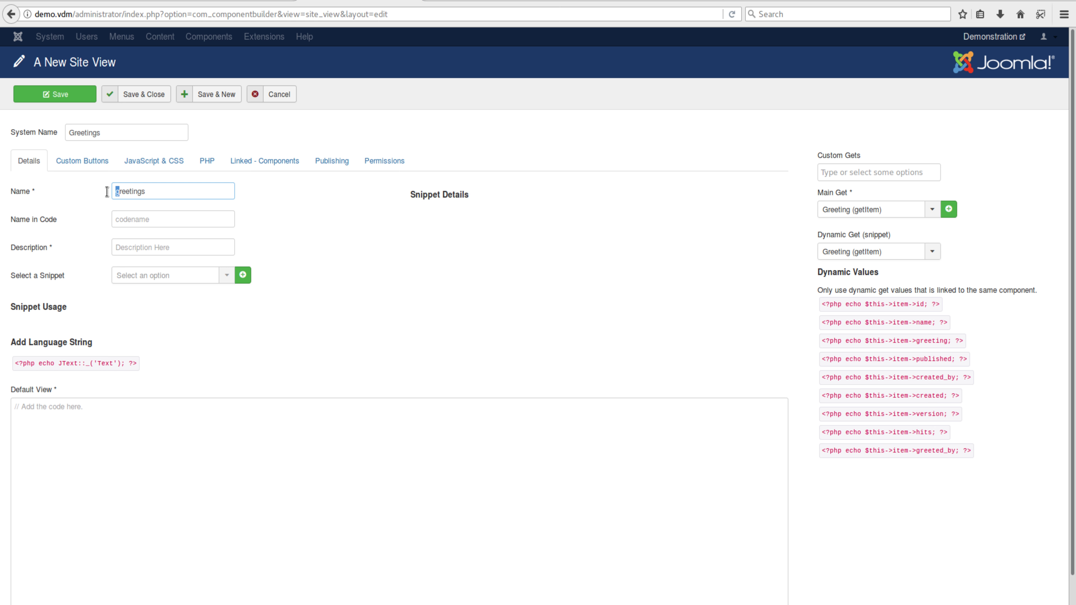
pyautogui.write('G')
pyautogui.press('Tab')
pyautogui.write('greetings')
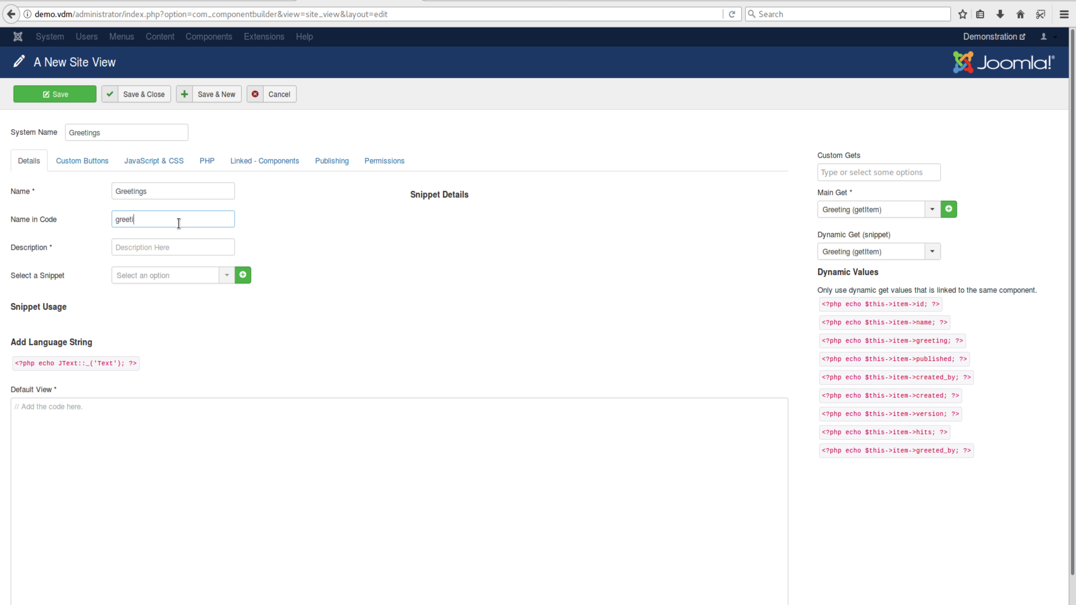
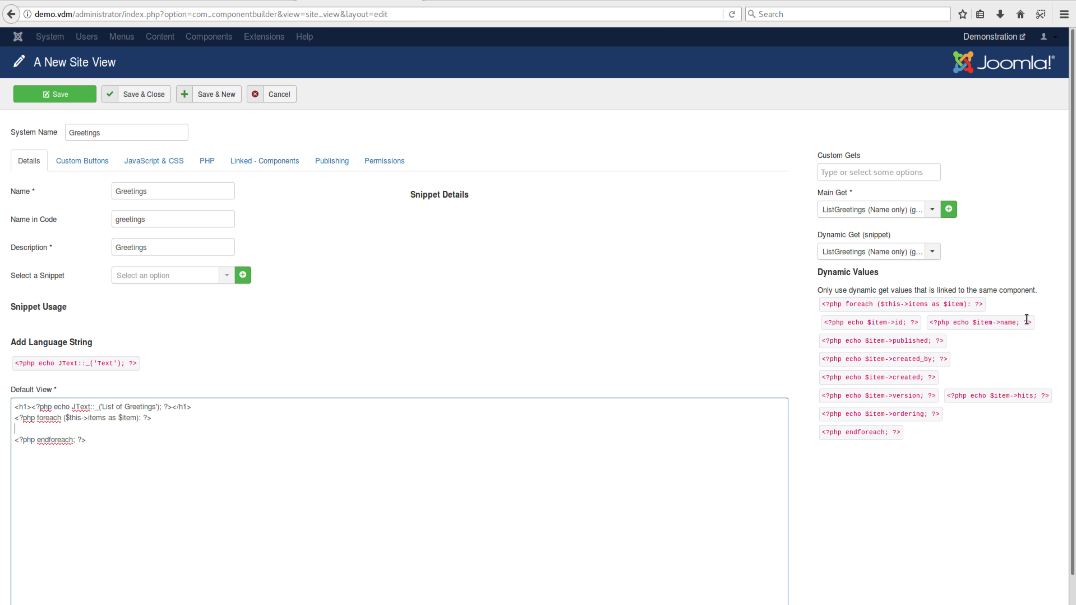
# Choose the List (Elements) snippet for the Greetings site view
pyautogui.click(150, 276)
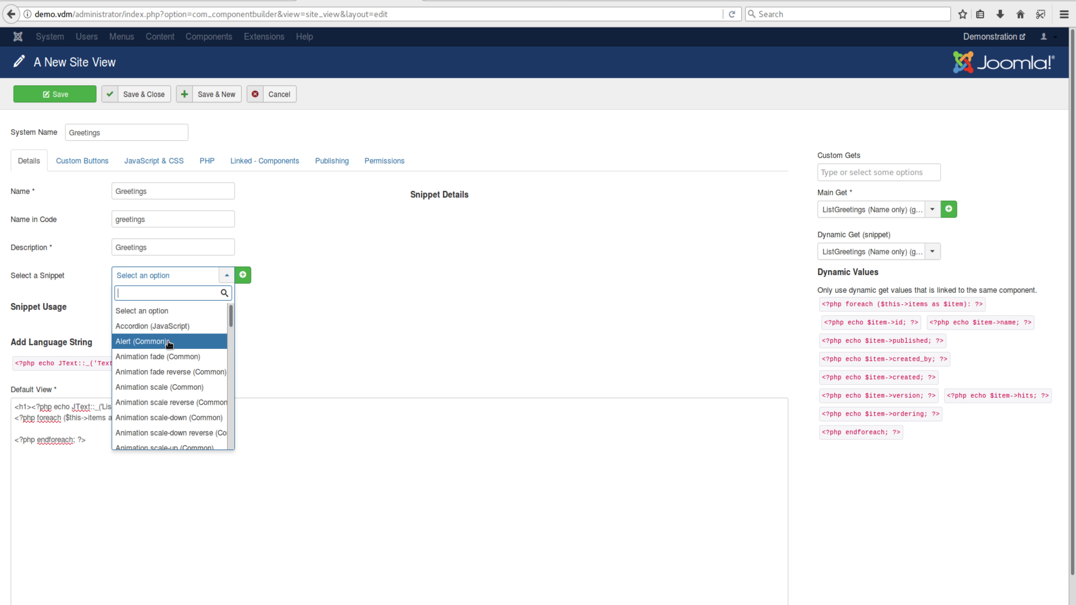
pyautogui.scroll(-3, 173, 375)
pyautogui.scroll(-20, 174, 376)
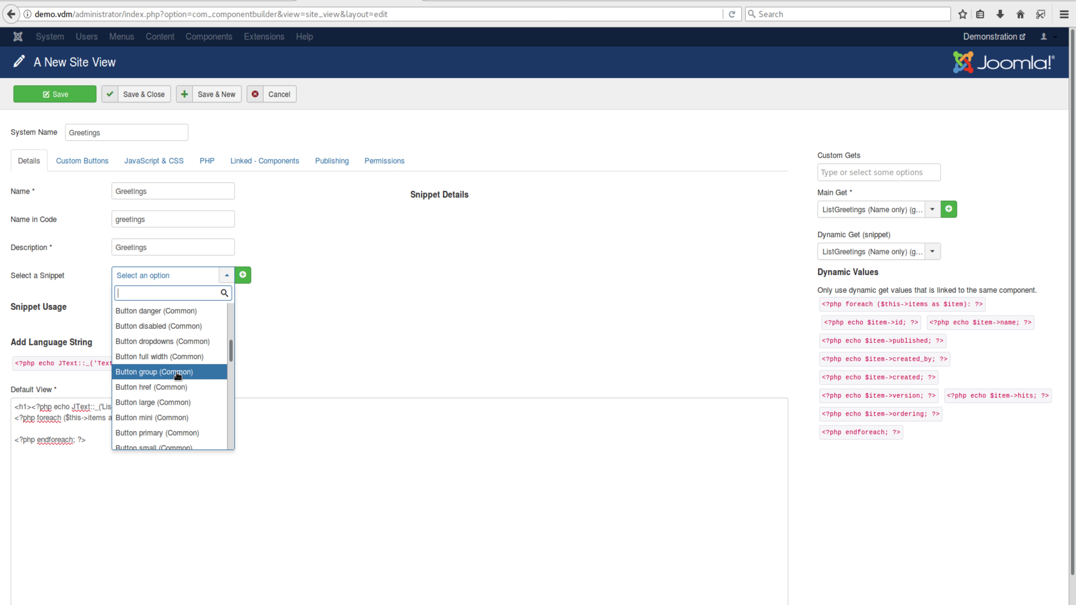
pyautogui.scroll(-3, 173, 379)
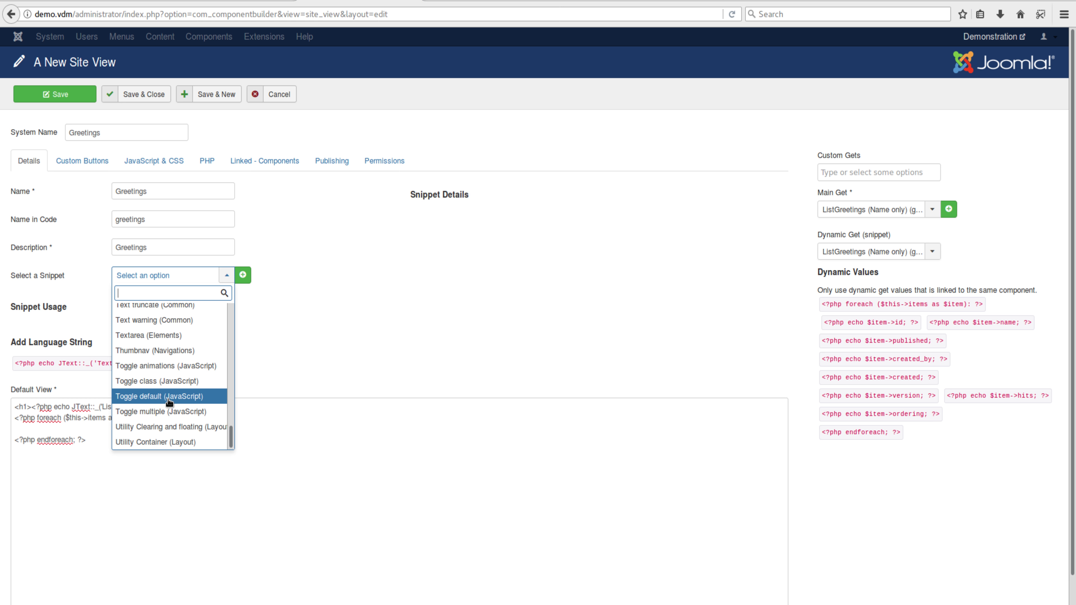
pyautogui.scroll(6, 170, 402)
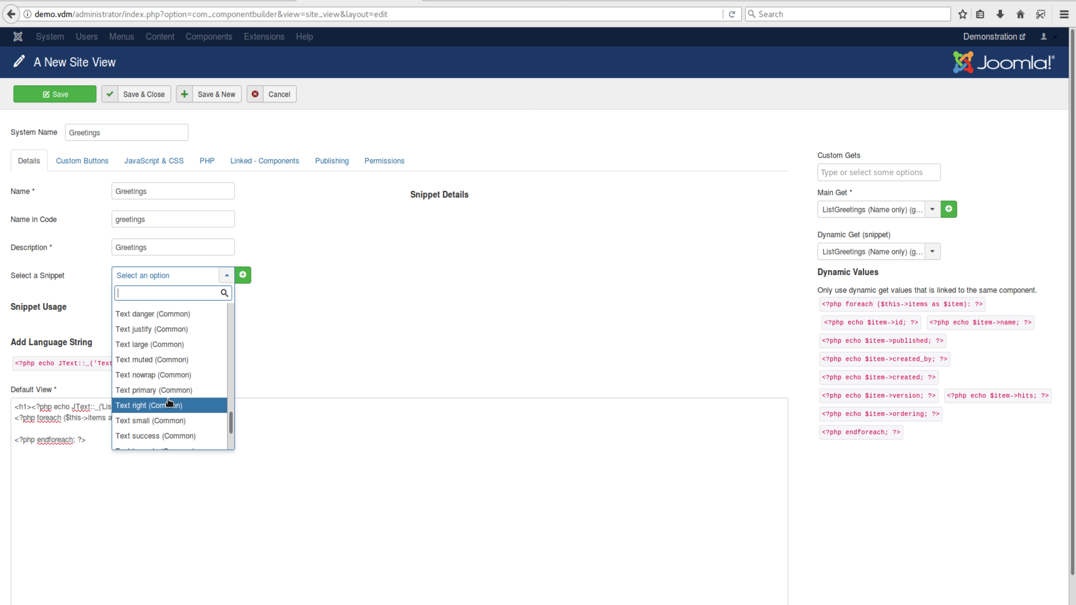
pyautogui.scroll(3, 169, 402)
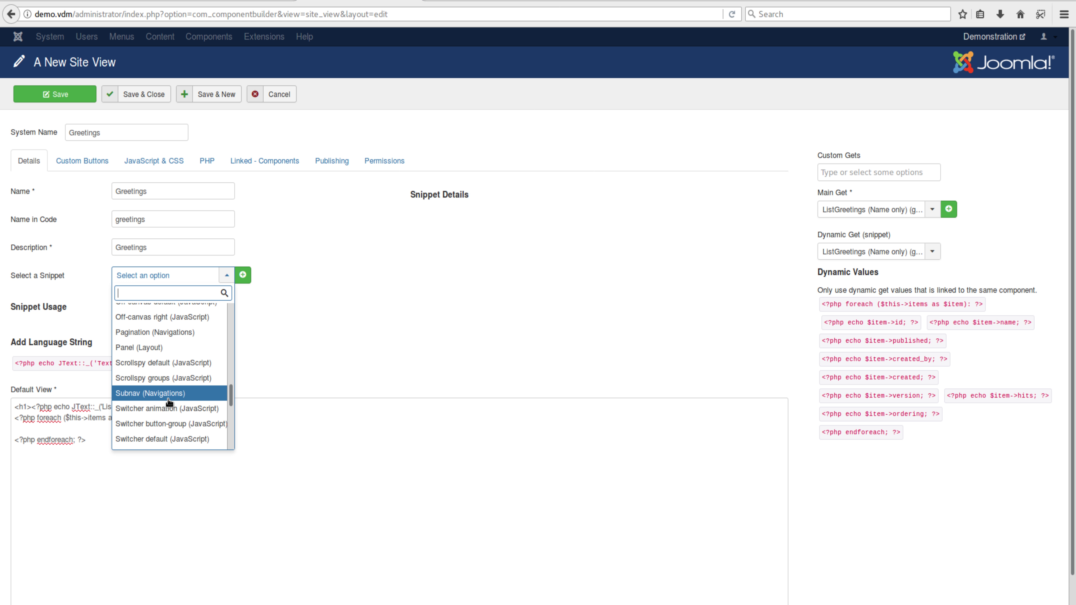
pyautogui.scroll(3, 170, 401)
pyautogui.scroll(4, 169, 402)
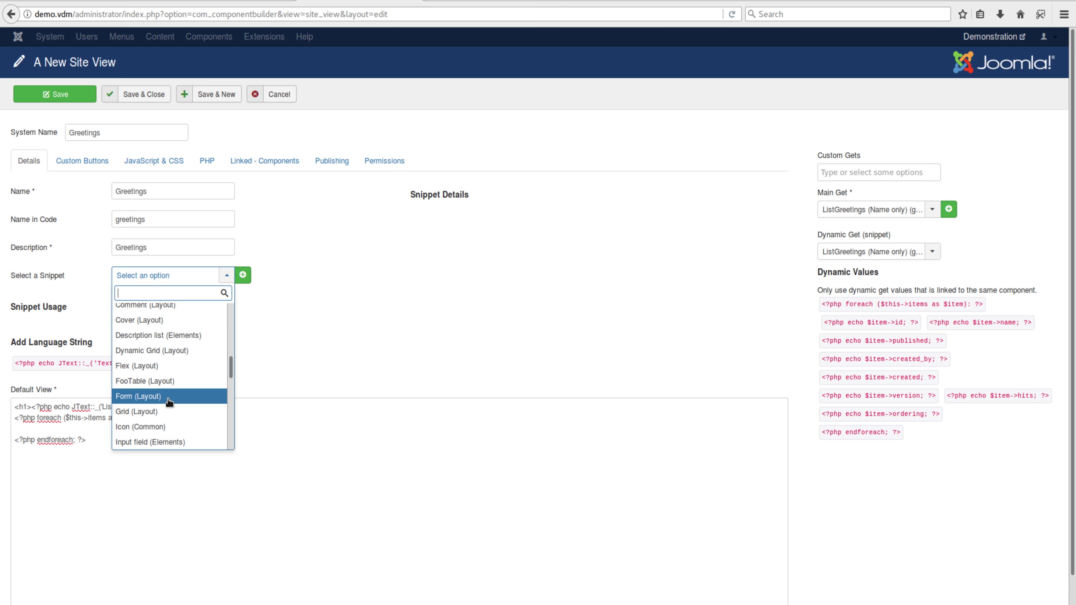
pyautogui.scroll(-3, 168, 400)
pyautogui.click(150, 354)
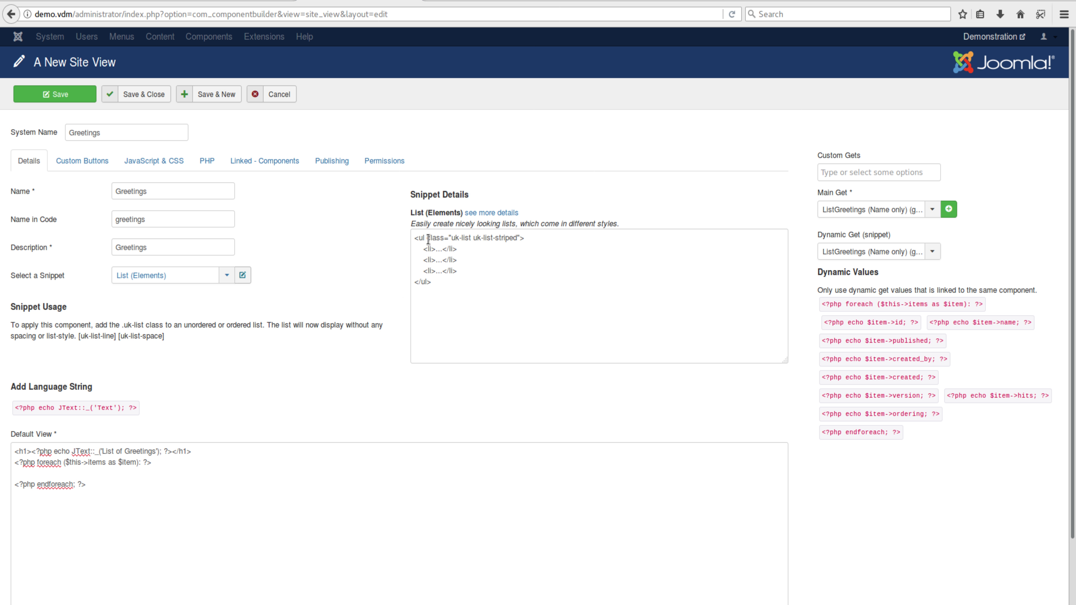
# Copy the whole striped list snippet into the default view code between the foreach and endforeach lines
pyautogui.click(436, 279)
pyautogui.click(438, 282)
pyautogui.tripleClick(440, 288)
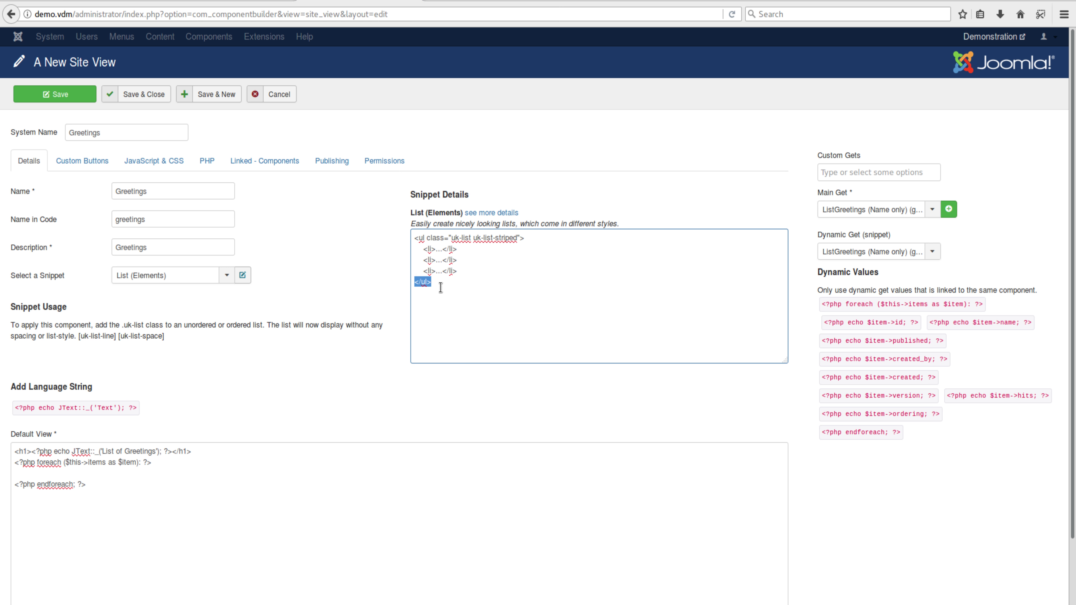
pyautogui.moveTo(441, 287); pyautogui.dragTo(405, 237)
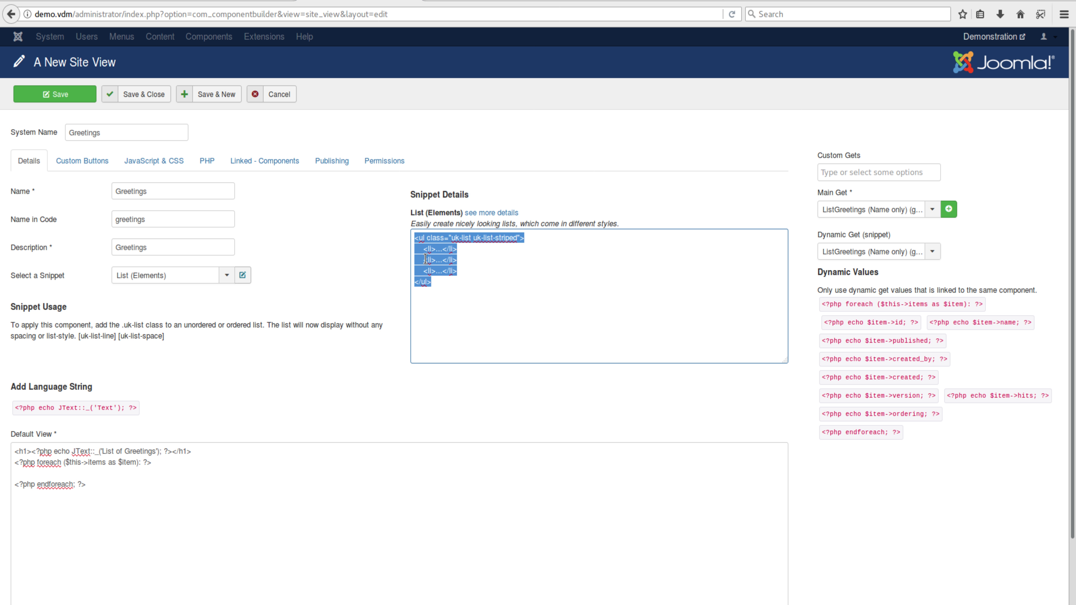
pyautogui.hotkey('ctrl', 'c')
pyautogui.click(68, 474)
pyautogui.hotkey('ctrl', 'v')
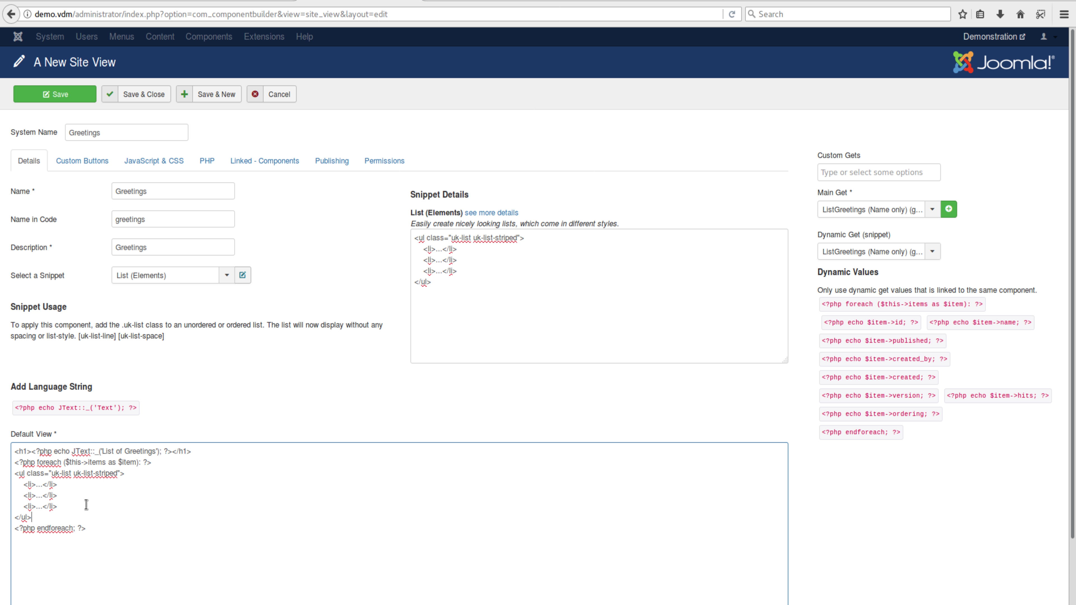
# Move the opening ul tag with class uk-list uk-list-striped above the foreach line, directly below the h1 heading
pyautogui.tripleClick(131, 472)
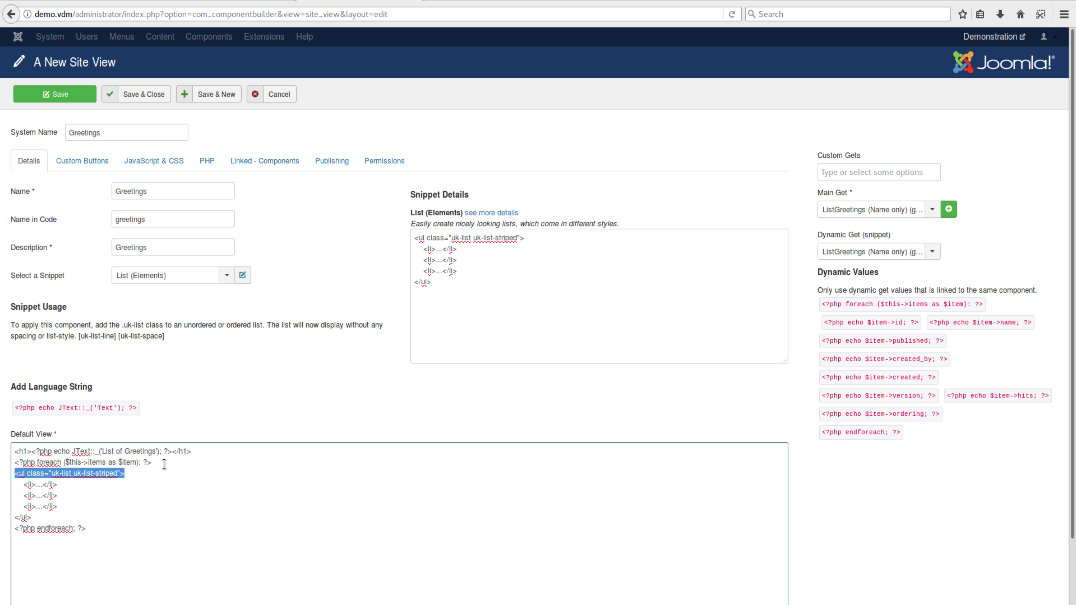
pyautogui.hotkey('ctrl', 'x')
pyautogui.click(198, 453)
pyautogui.press('Return')
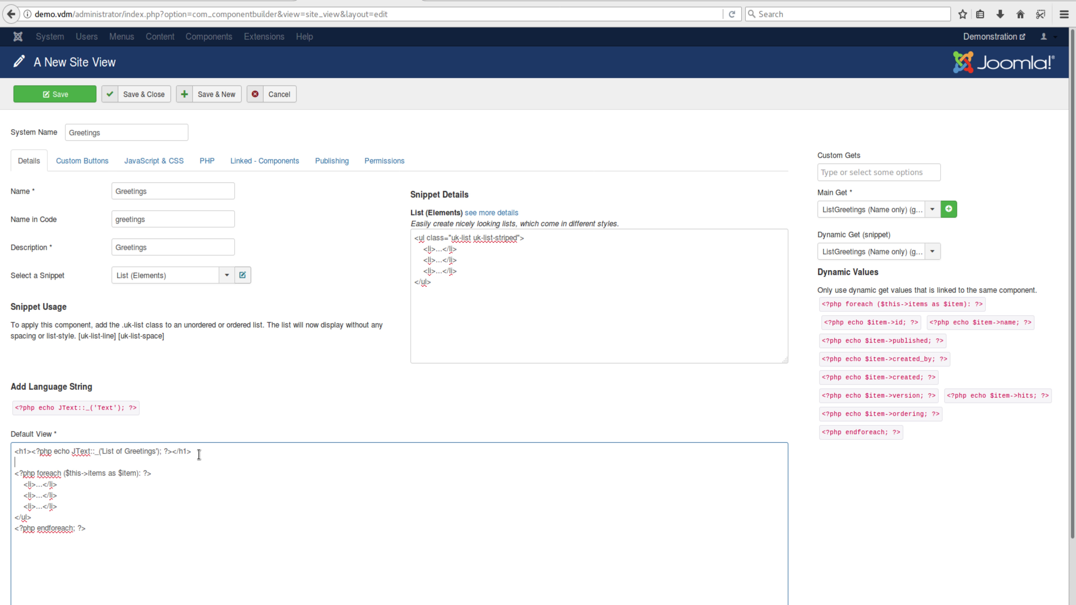
pyautogui.hotkey('ctrl', 'v')
pyautogui.click(152, 459)
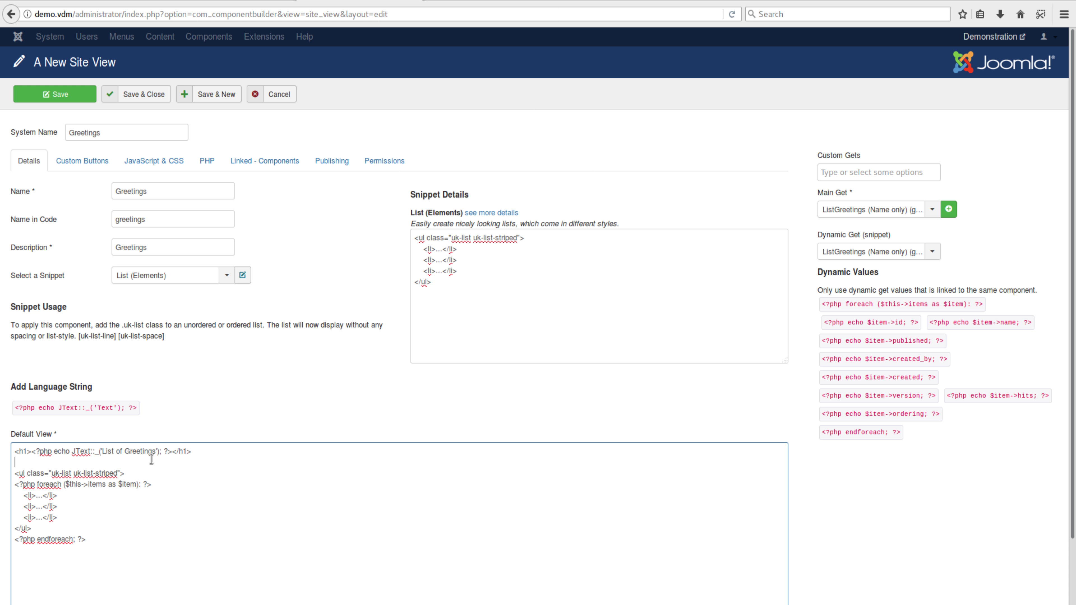
pyautogui.press('BackSpace')
# Move the closing ul tag below the endforeach line in the default view code
pyautogui.moveTo(60, 520); pyautogui.dragTo(92, 496)
pyautogui.click(79, 505)
pyautogui.tripleClick(83, 515)
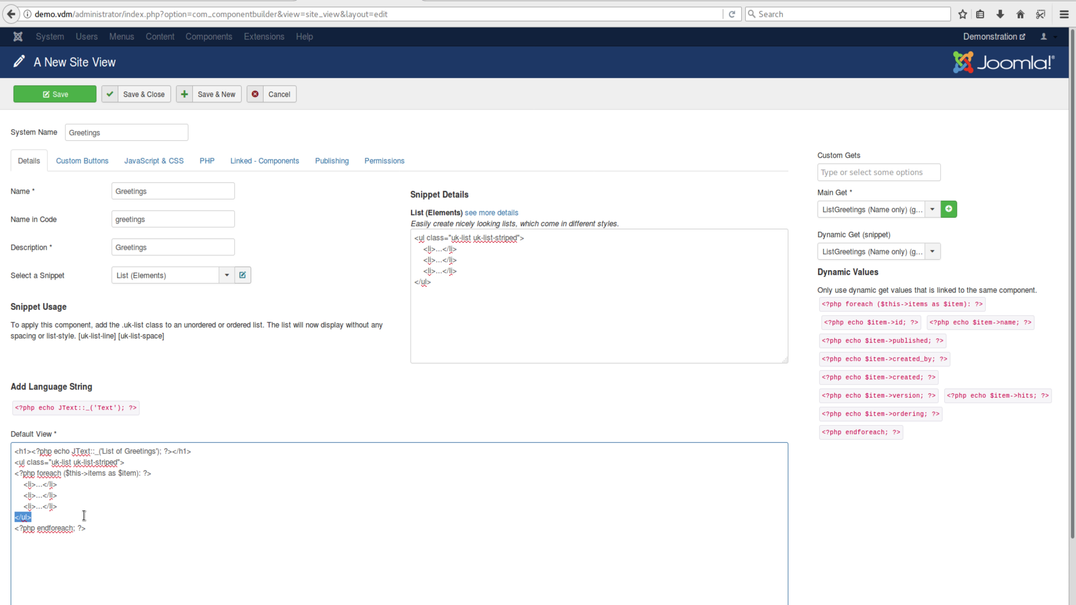
pyautogui.press('BackSpace')
pyautogui.press('BackSpace')
pyautogui.click(104, 514)
pyautogui.hotkey('ctrl', 'z')
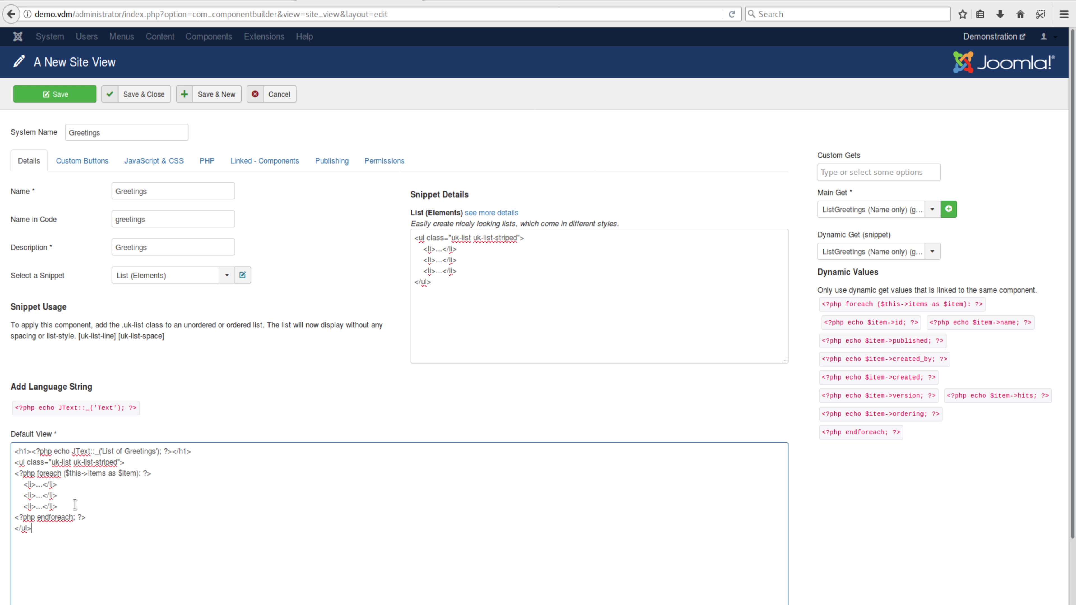
# Delete the second and third li lines so the foreach loop holds a single list item
pyautogui.tripleClick(64, 506)
pyautogui.moveTo(66, 500); pyautogui.dragTo(68, 489)
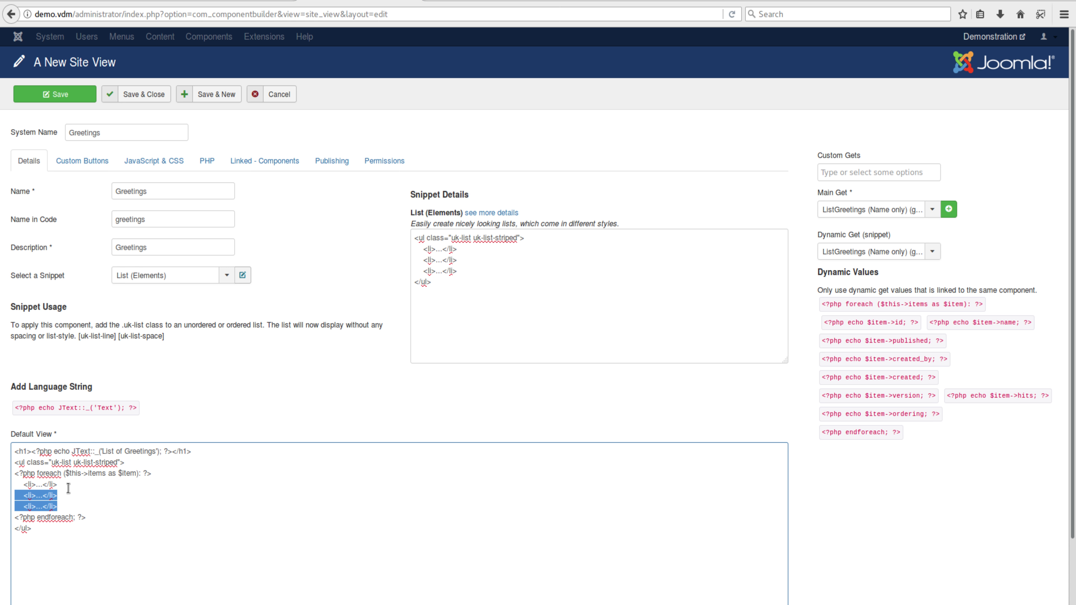
pyautogui.press('BackSpace')
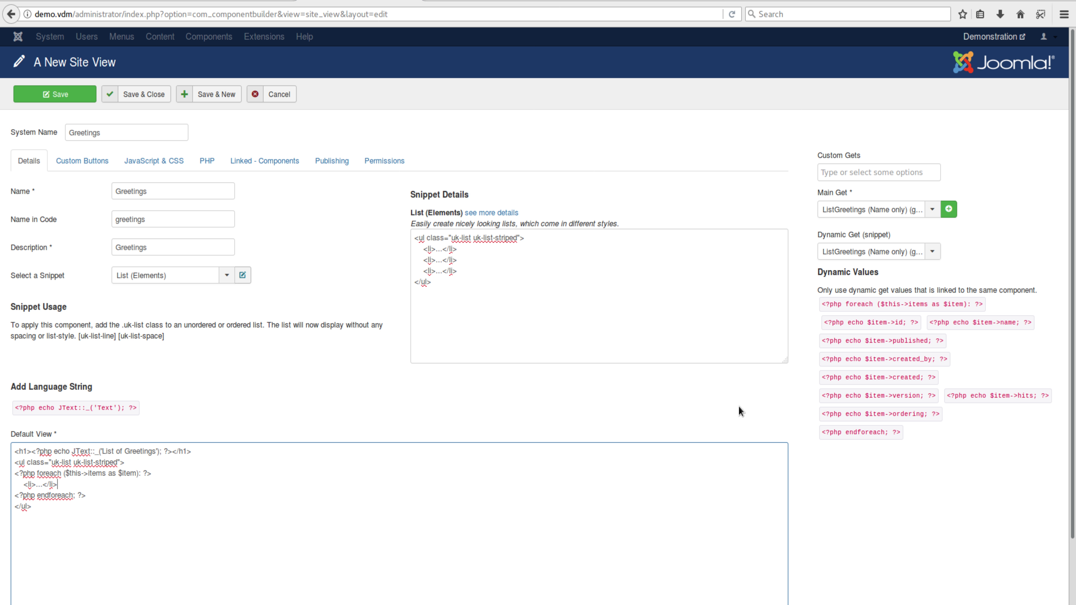
# Replace the list item's placeholder dots with <?php echo $item->name; ?>, and save and close the site view
pyautogui.click(1031, 323)
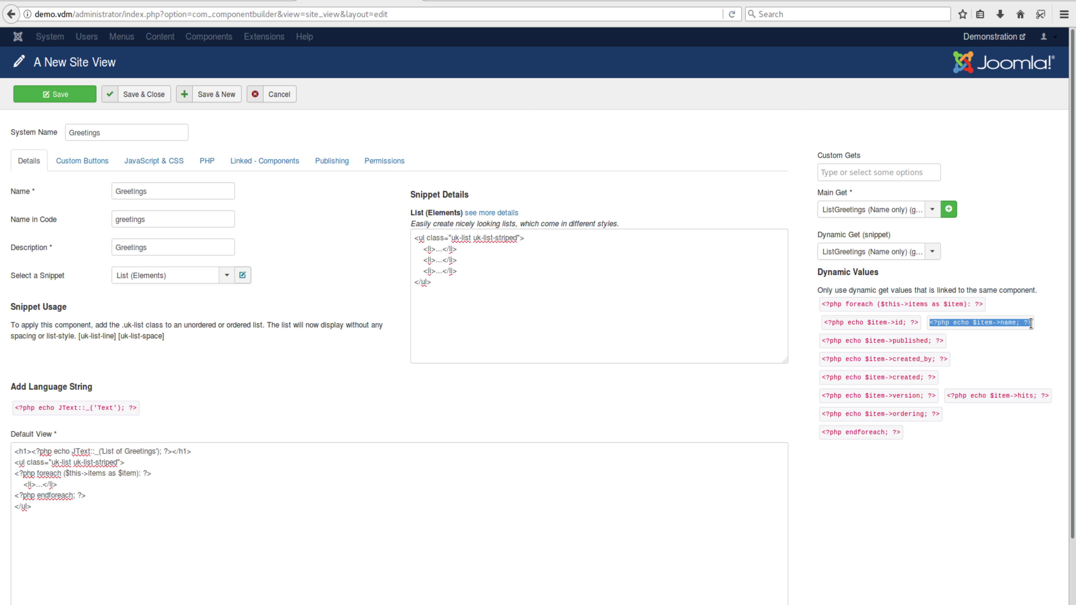
pyautogui.click(44, 483)
pyautogui.moveTo(44, 483); pyautogui.dragTo(35, 484)
pyautogui.hotkey('ctrl', 'v')
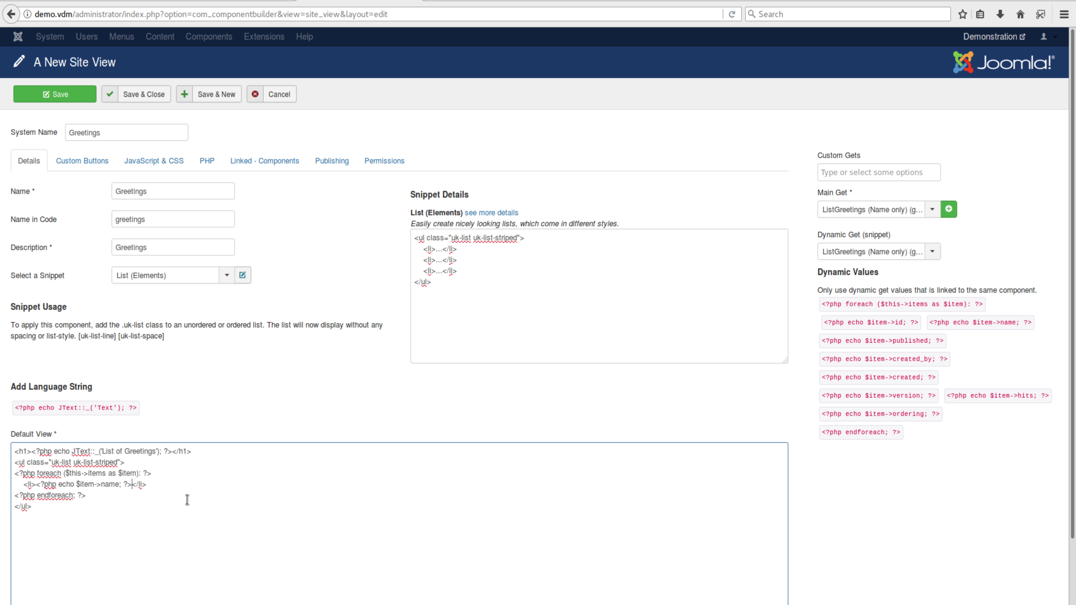
pyautogui.click(119, 485)
pyautogui.click(159, 94)
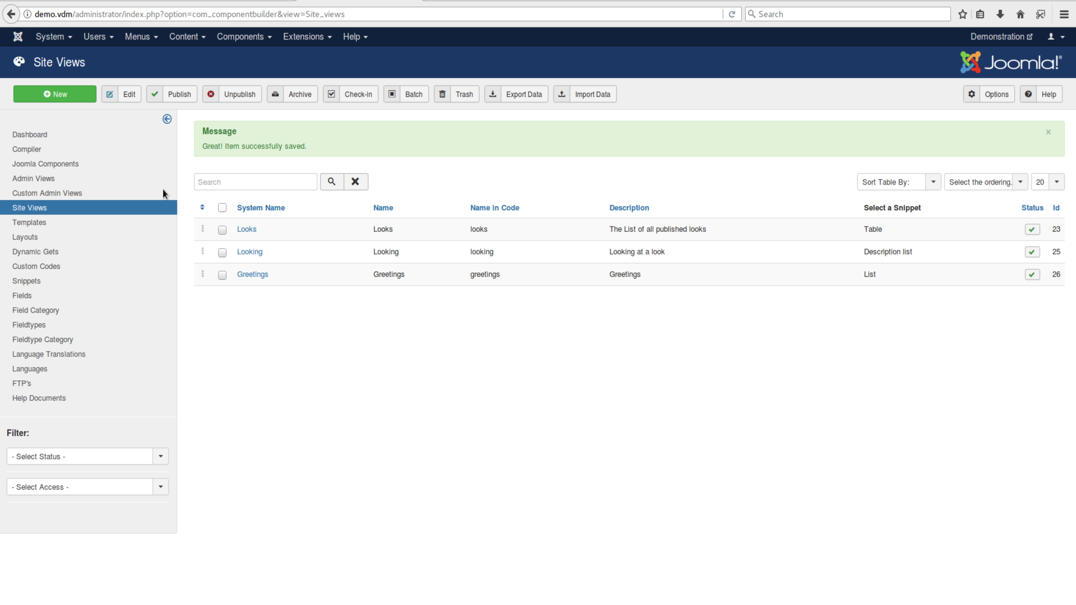
# Open the Hello World (v2) component and start creating its linked site views, accepting the loss of unsaved work
pyautogui.click(74, 168)
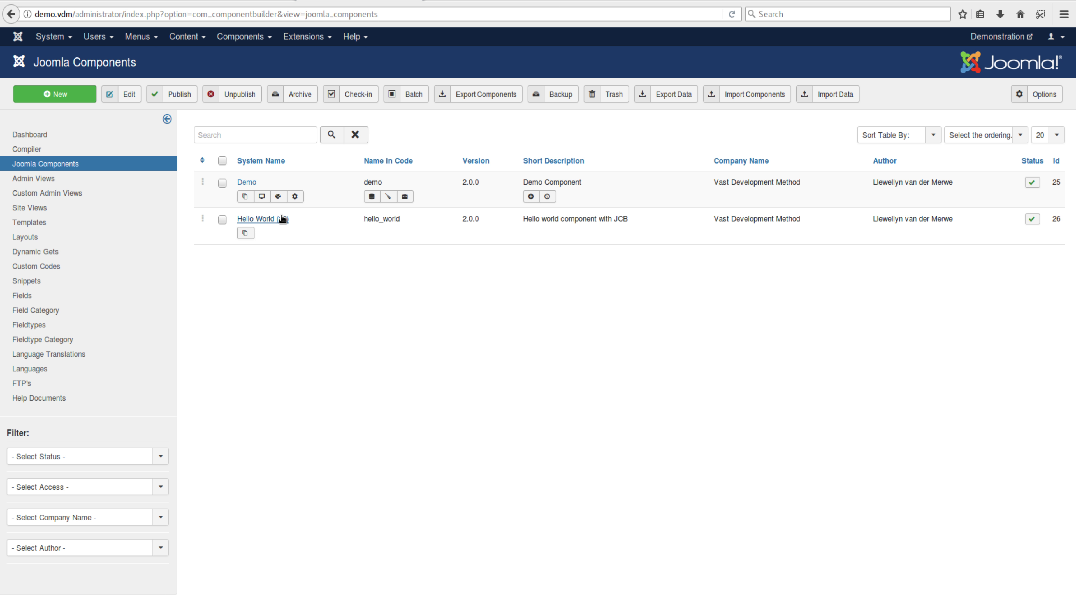
pyautogui.click(283, 219)
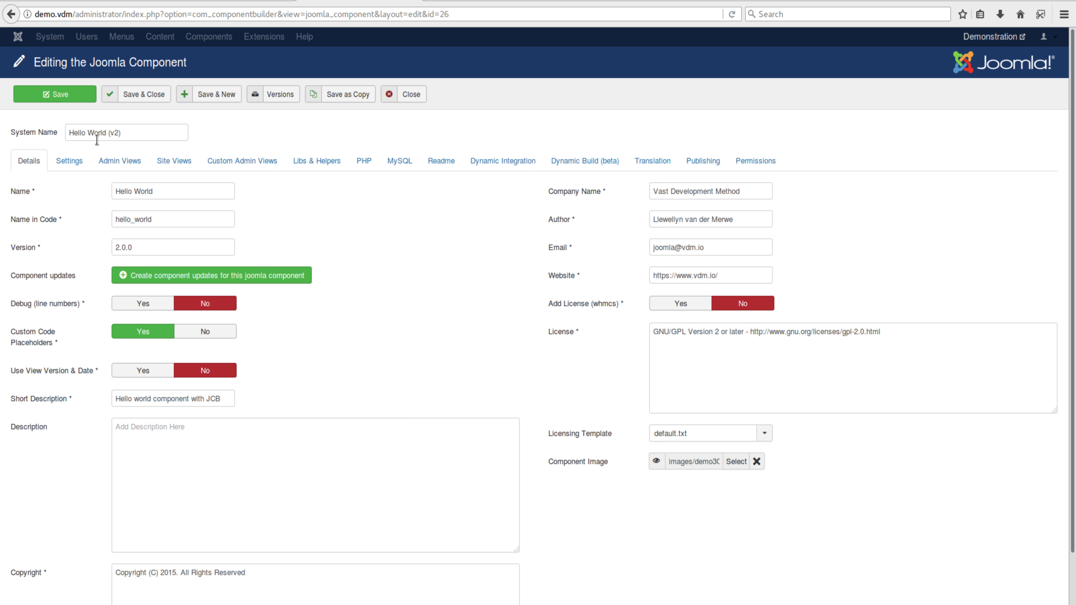
pyautogui.click(174, 161)
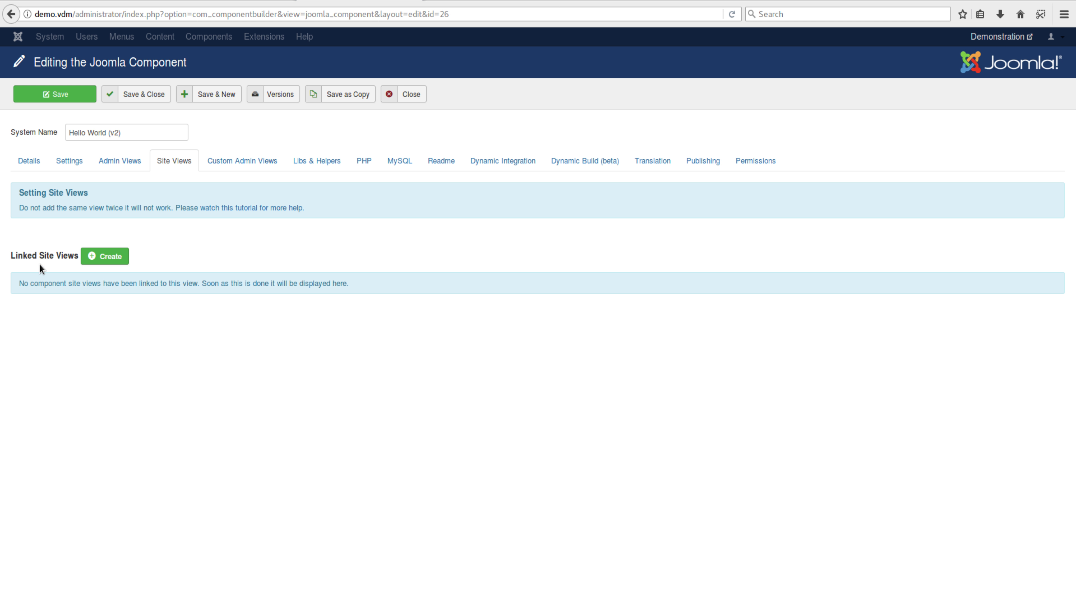
pyautogui.click(104, 256)
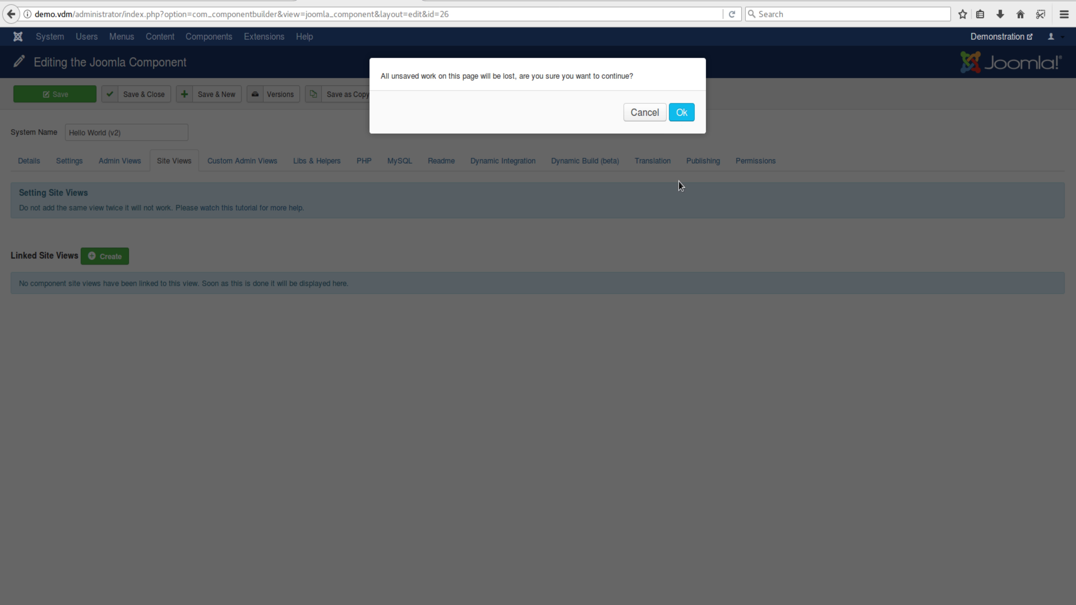
pyautogui.click(682, 112)
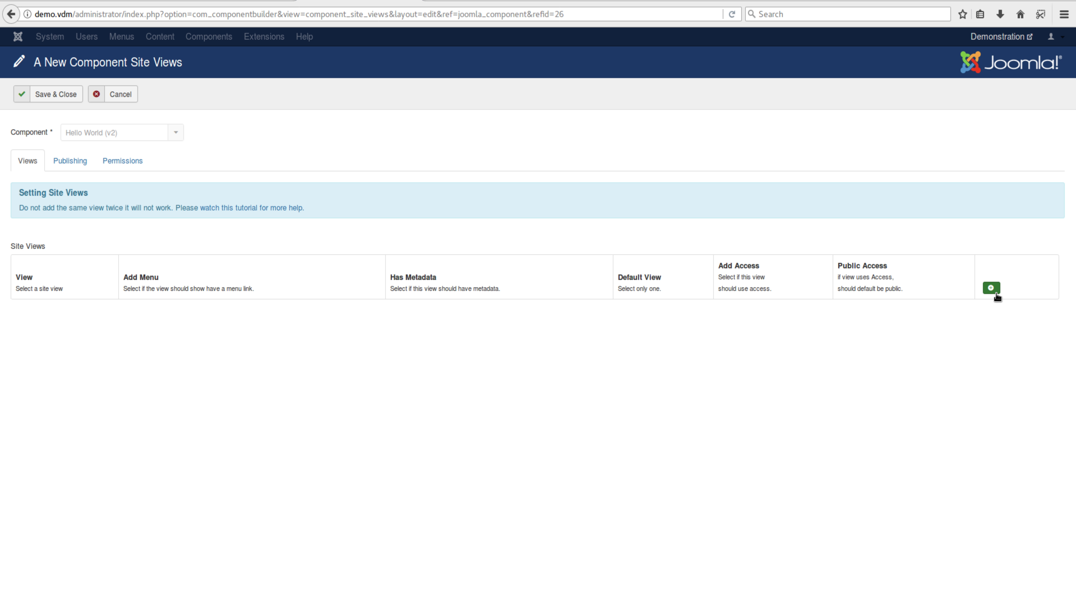
# Add the Greetings site view with Add Menu, Has Metadata, Default View, Add Access and Public Access enabled
pyautogui.click(996, 293)
pyautogui.click(63, 313)
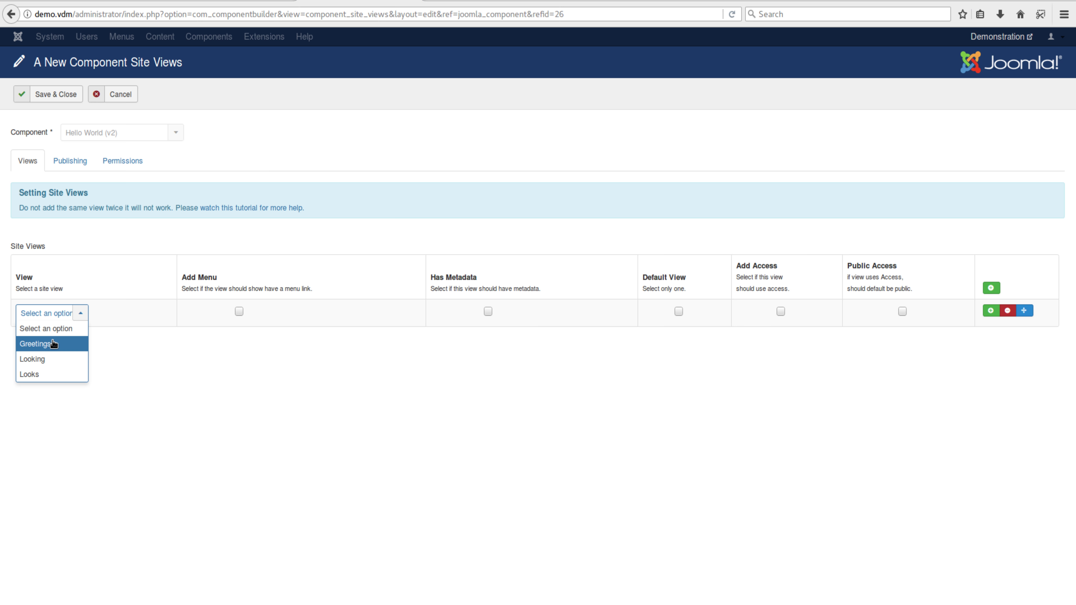
pyautogui.click(53, 344)
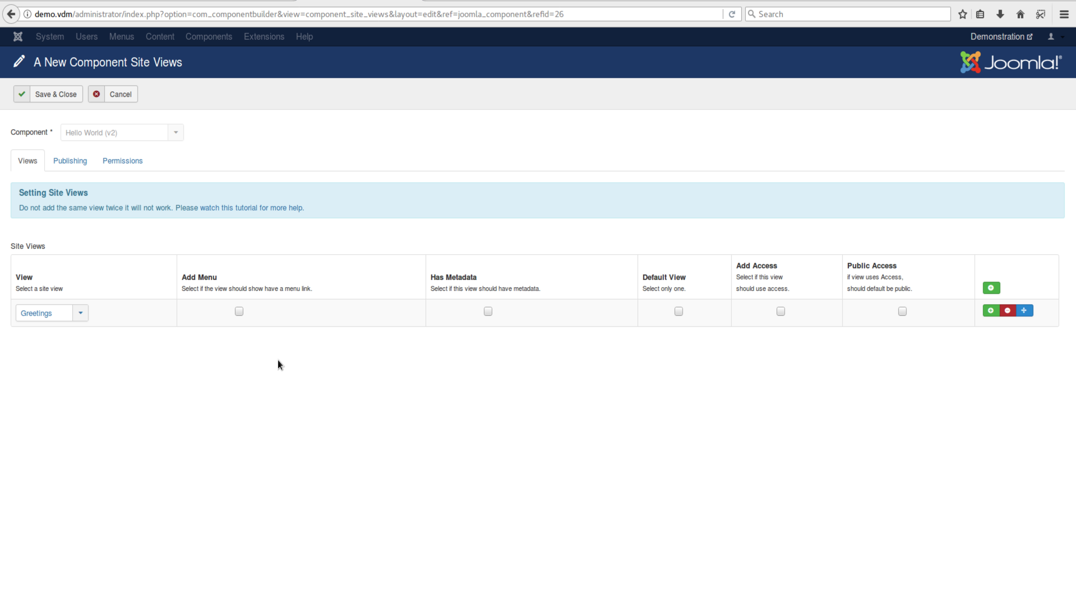
pyautogui.click(239, 313)
pyautogui.click(487, 312)
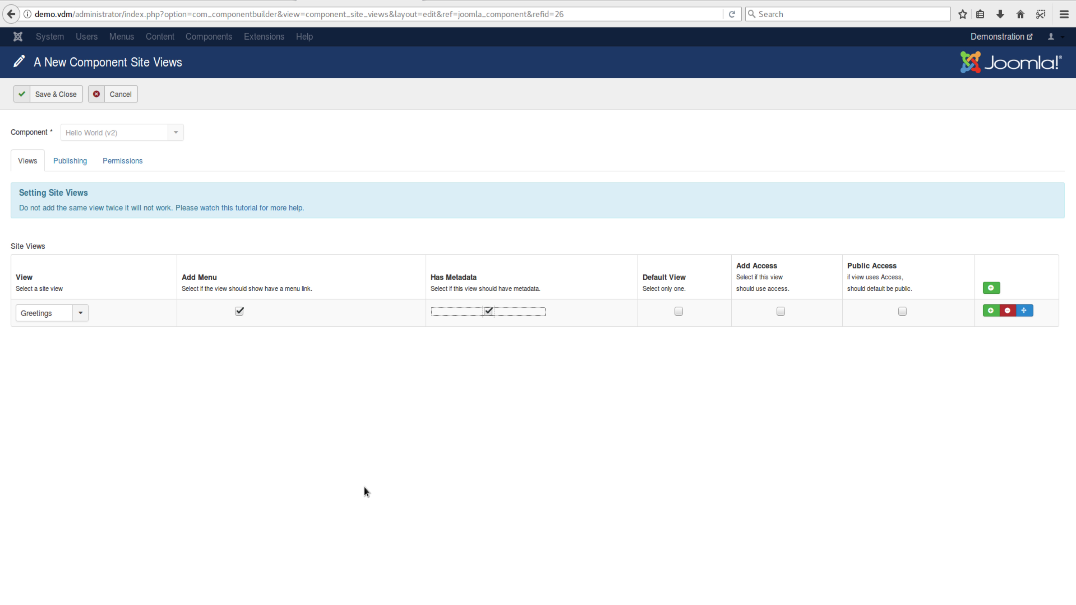
pyautogui.click(665, 318)
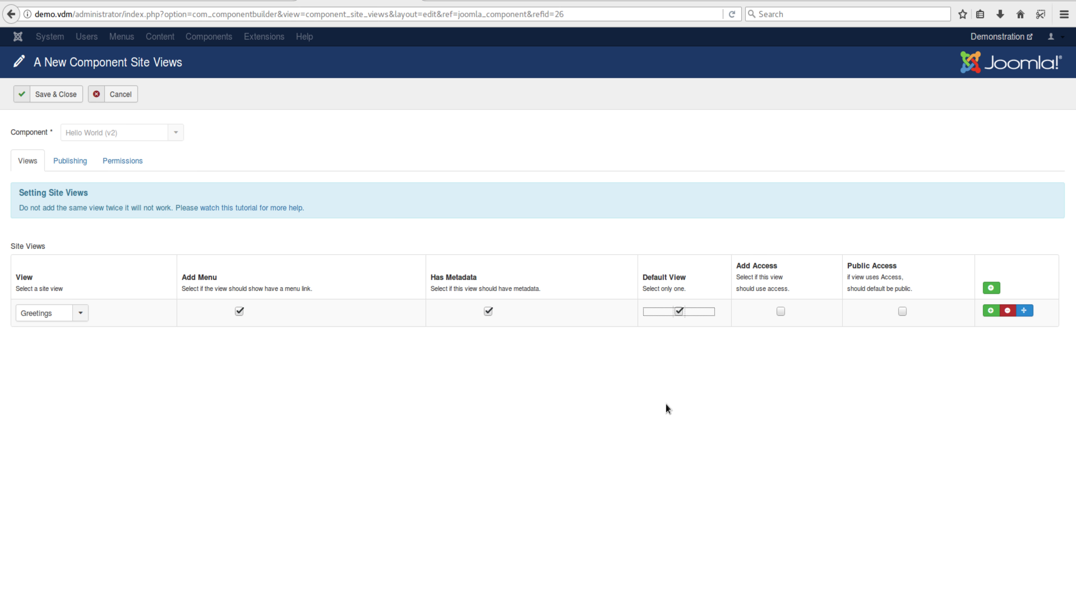
pyautogui.click(781, 314)
pyautogui.click(902, 316)
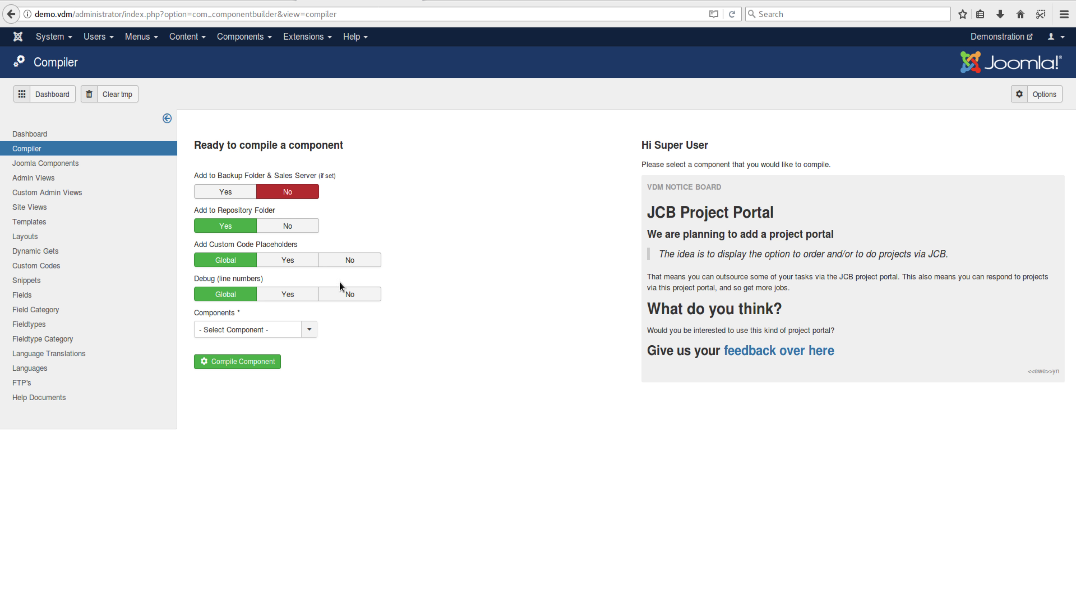
# Compile the Hello World (v2) component and install the compiled package on this Joomla website
pyautogui.click(278, 331)
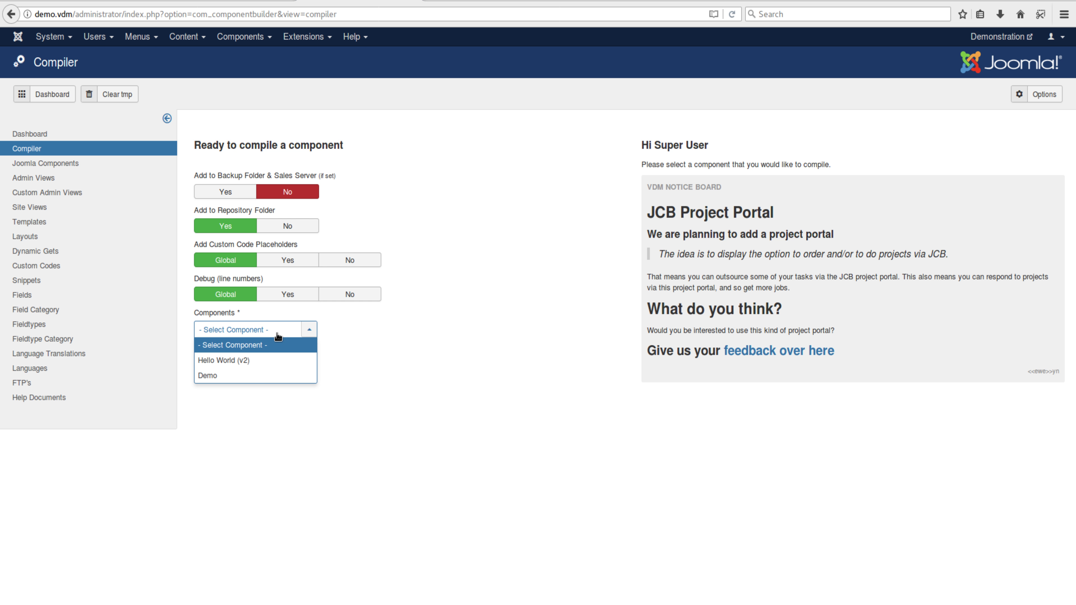
pyautogui.click(250, 360)
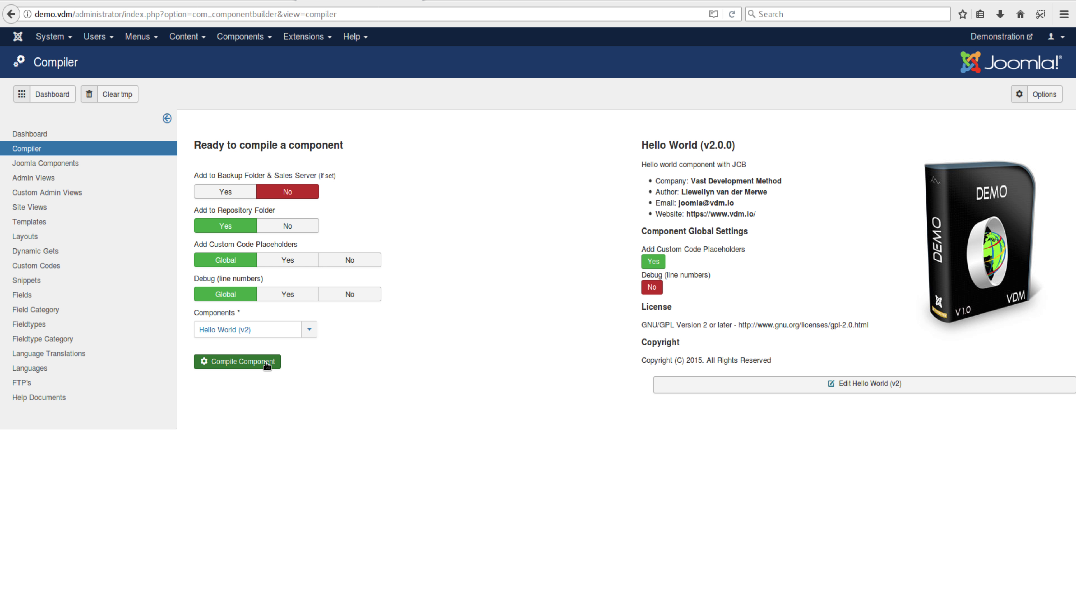
pyautogui.click(266, 363)
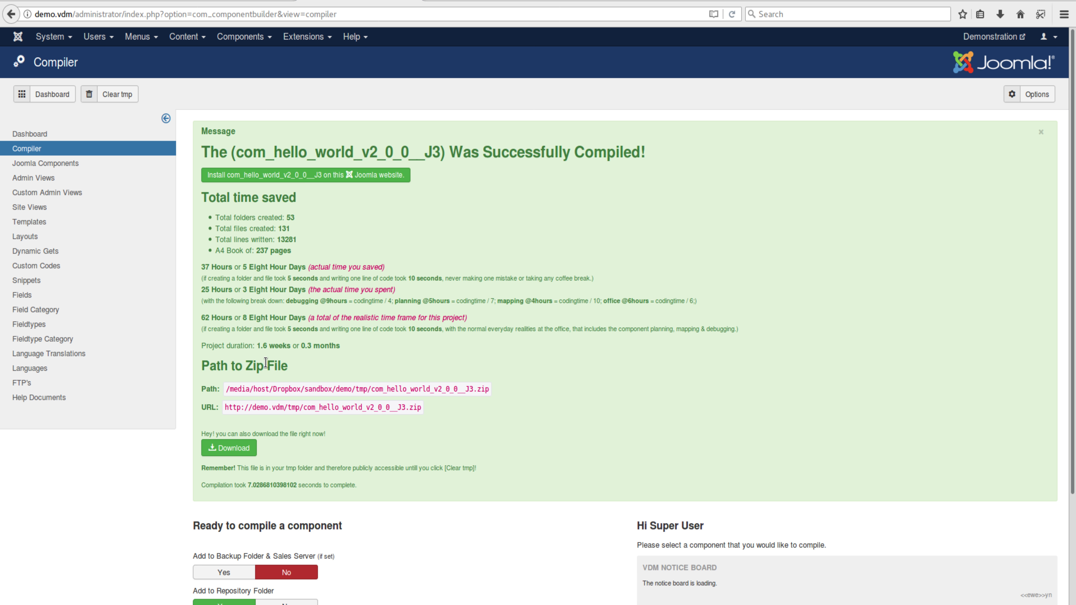
pyautogui.click(312, 176)
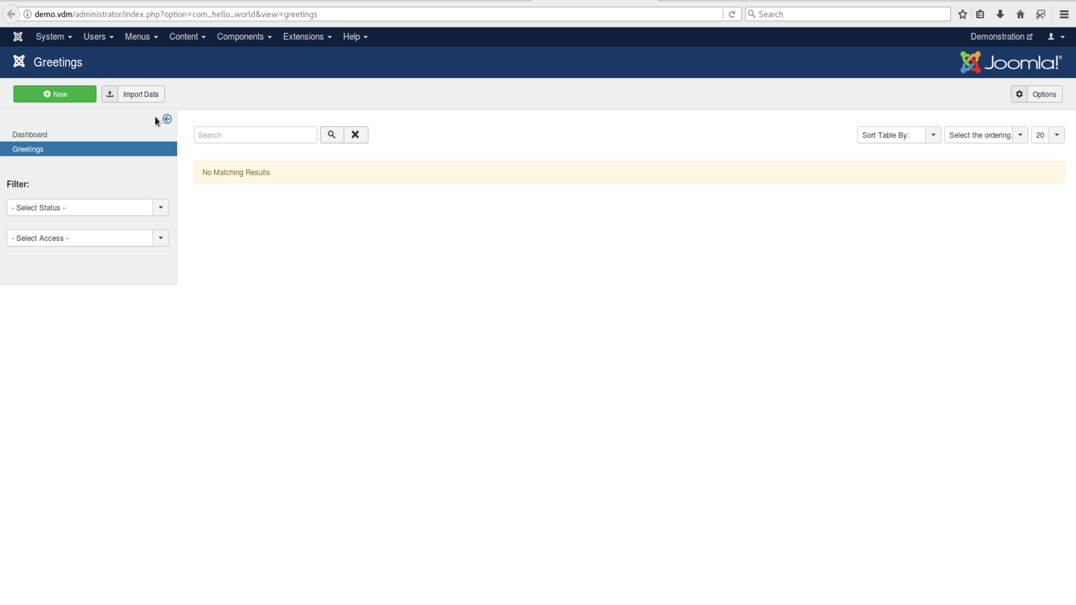
# Create a new greeting, fill in the person's name and the greeting "We have just started.", and save and close it
pyautogui.click(65, 94)
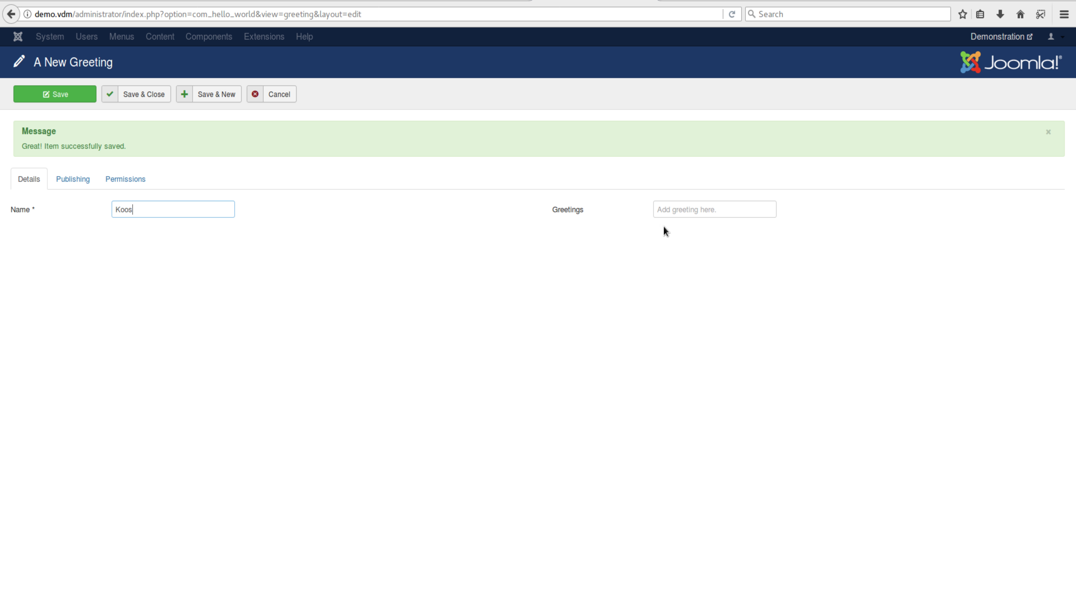
pyautogui.click(666, 209)
pyautogui.write('We have just started.')
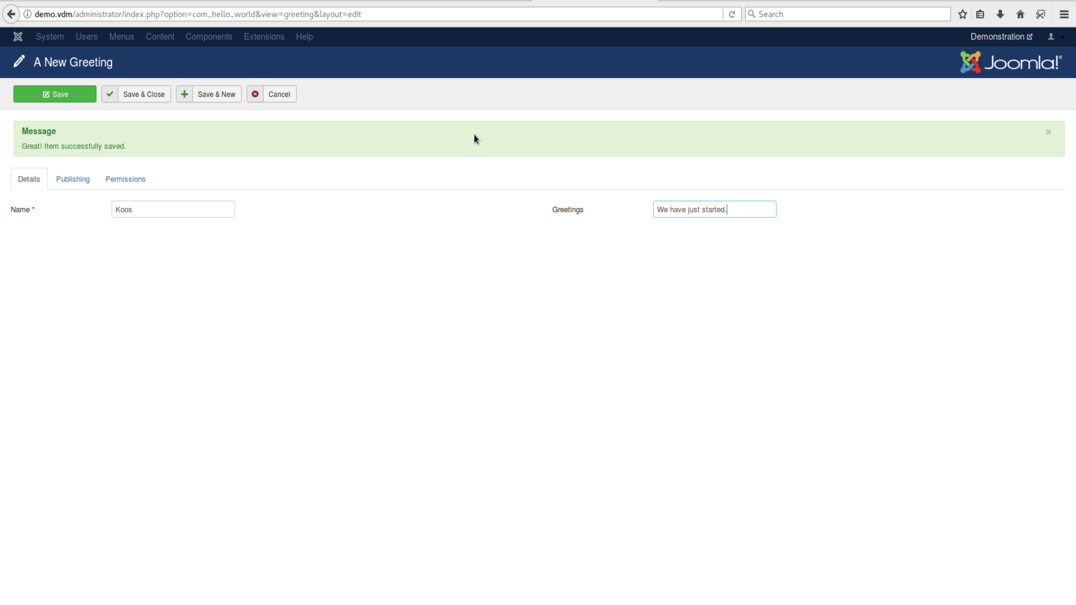
pyautogui.click(139, 98)
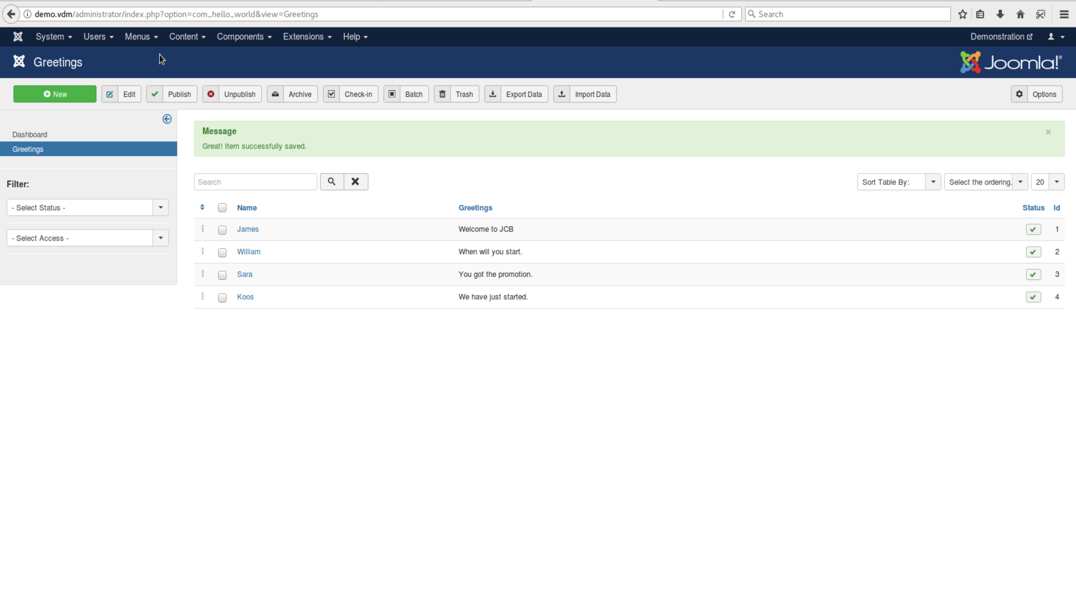
# Open the main menu's Home item and set its menu item type to Greetings from Hello World
pyautogui.click(146, 38)
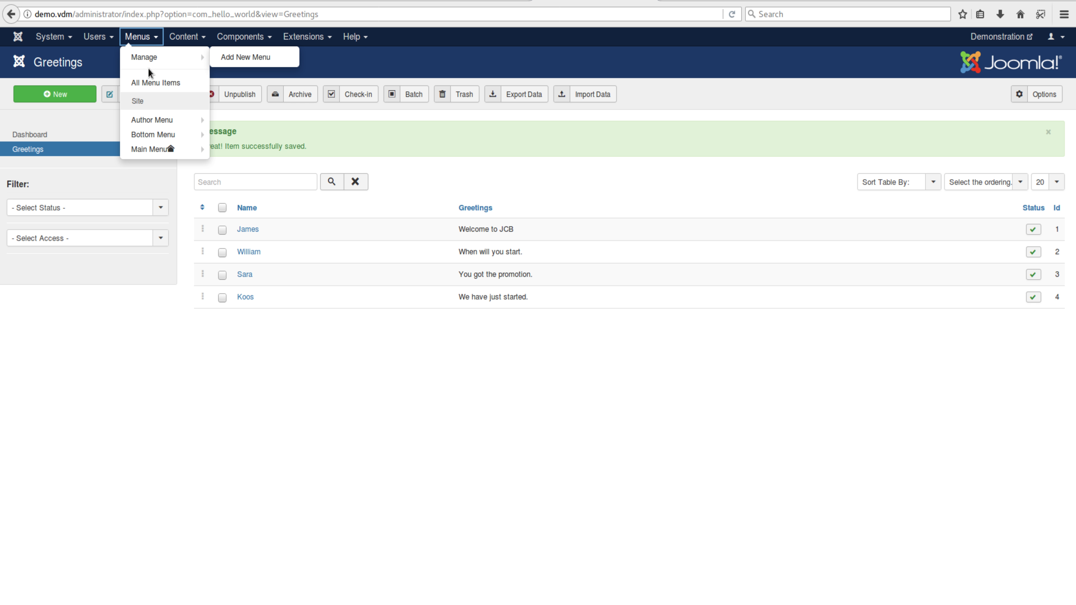
pyautogui.rightClick(142, 148)
pyautogui.press('Escape')
pyautogui.click(171, 150)
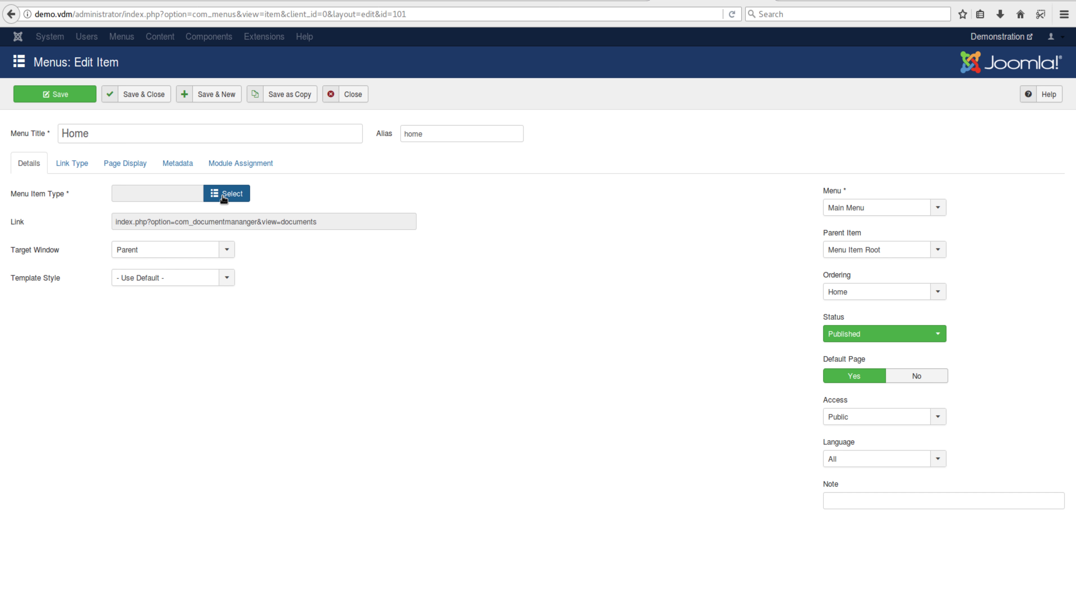
pyautogui.click(224, 196)
pyautogui.click(141, 177)
pyautogui.click(141, 203)
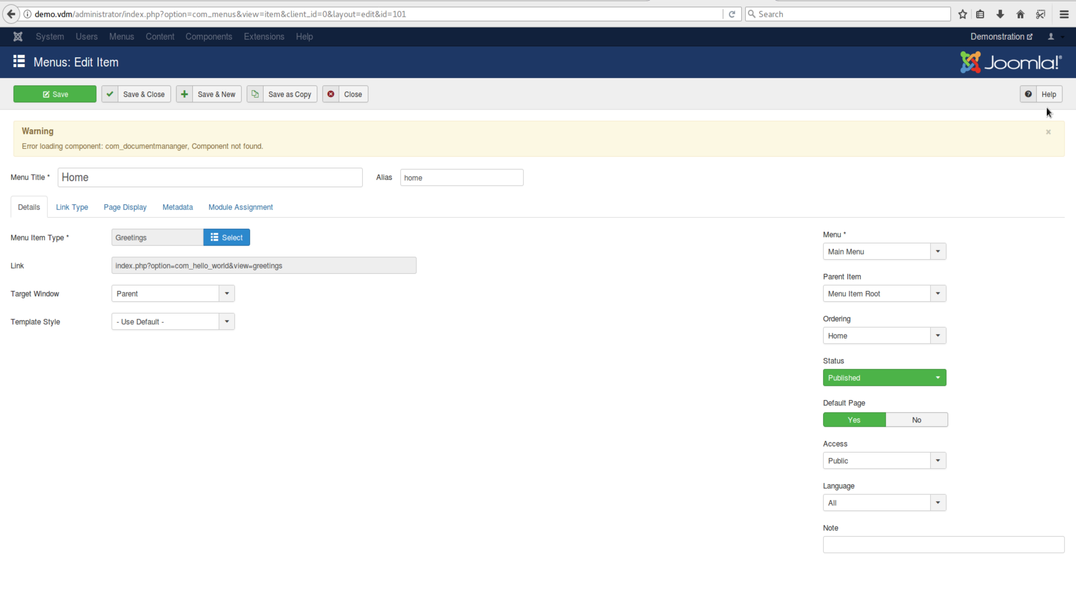
pyautogui.click(1048, 133)
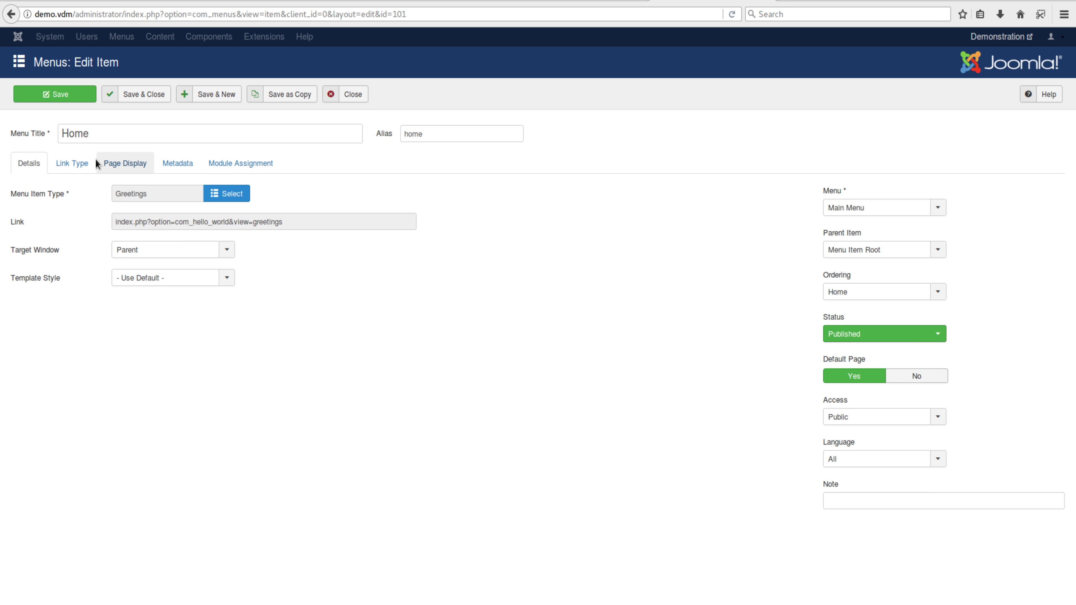
# Review the Home item's link type, page display, metadata and module assignment settings, and save and close the item
pyautogui.click(83, 163)
pyautogui.click(111, 165)
pyautogui.click(172, 170)
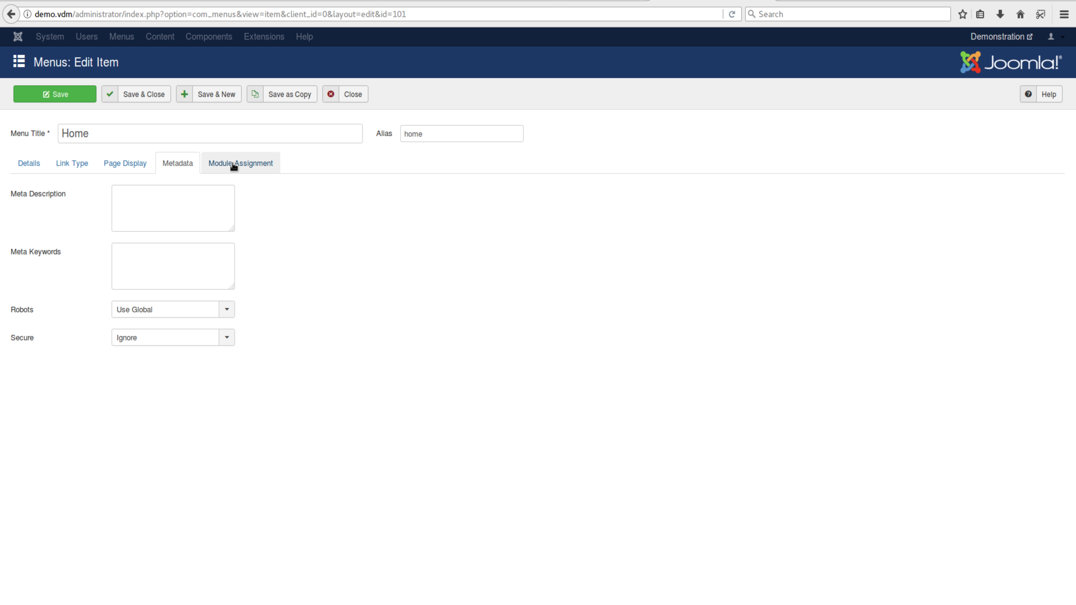
pyautogui.click(234, 166)
pyautogui.click(23, 167)
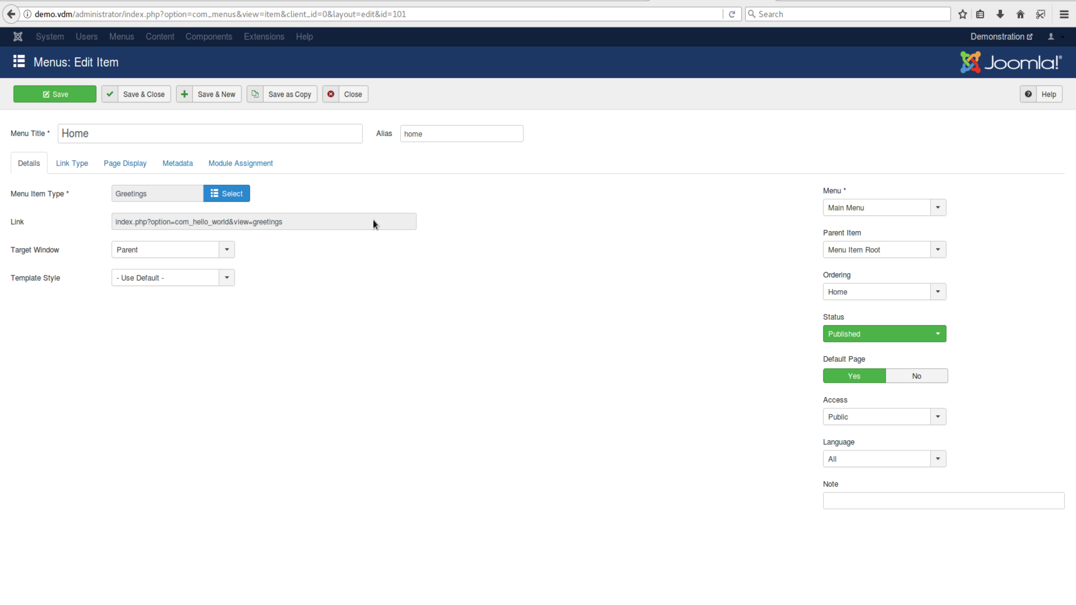
pyautogui.click(134, 96)
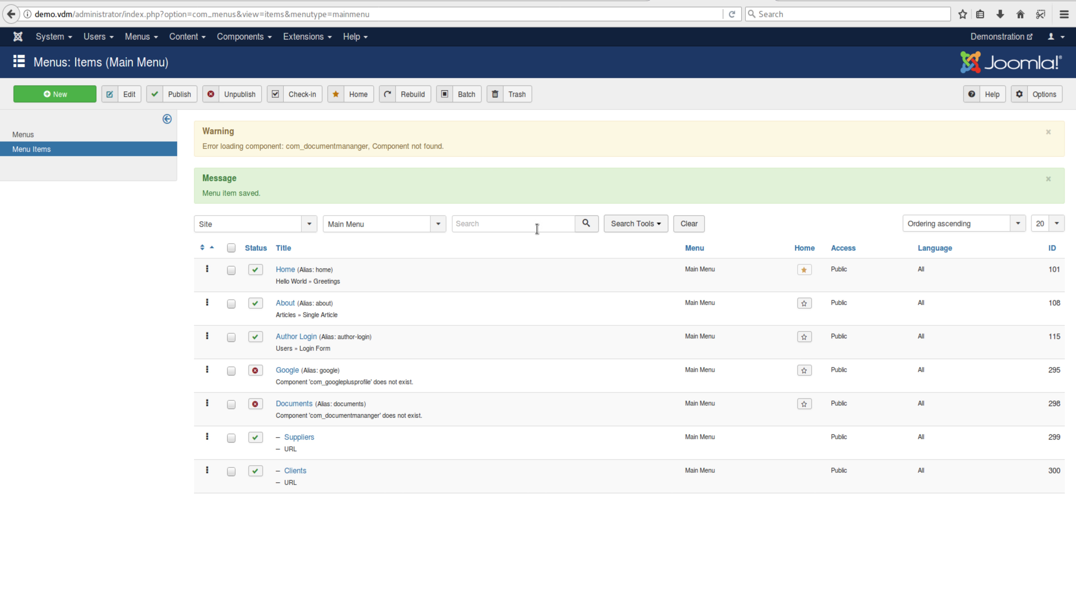
pyautogui.click(1050, 132)
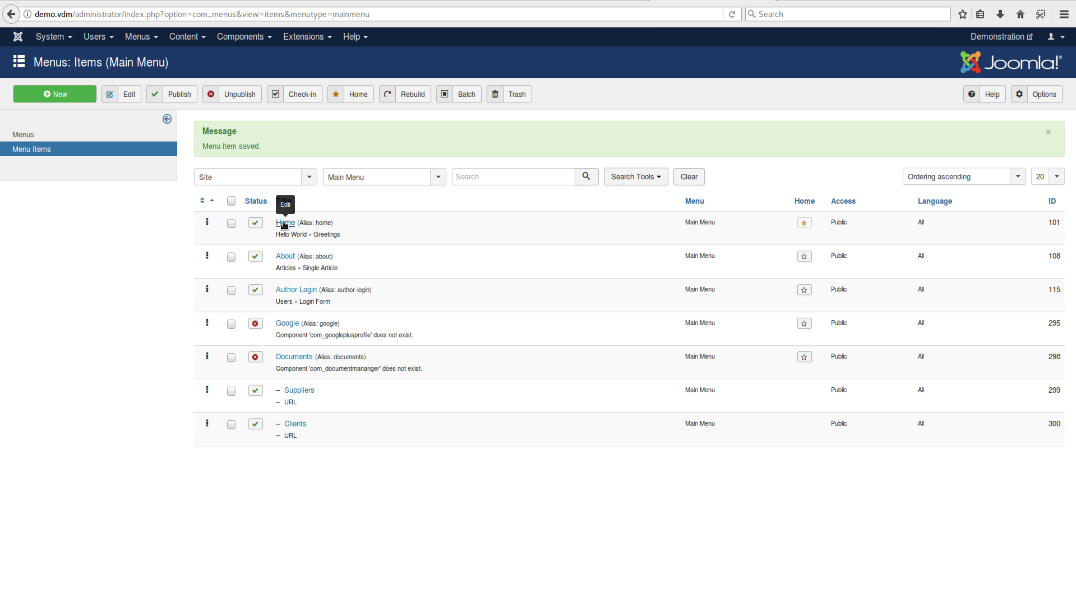
# Check the Home item's Hello World » Greetings link in the menu list and open the site's front end
pyautogui.moveTo(278, 235); pyautogui.dragTo(364, 241)
pyautogui.click(364, 242)
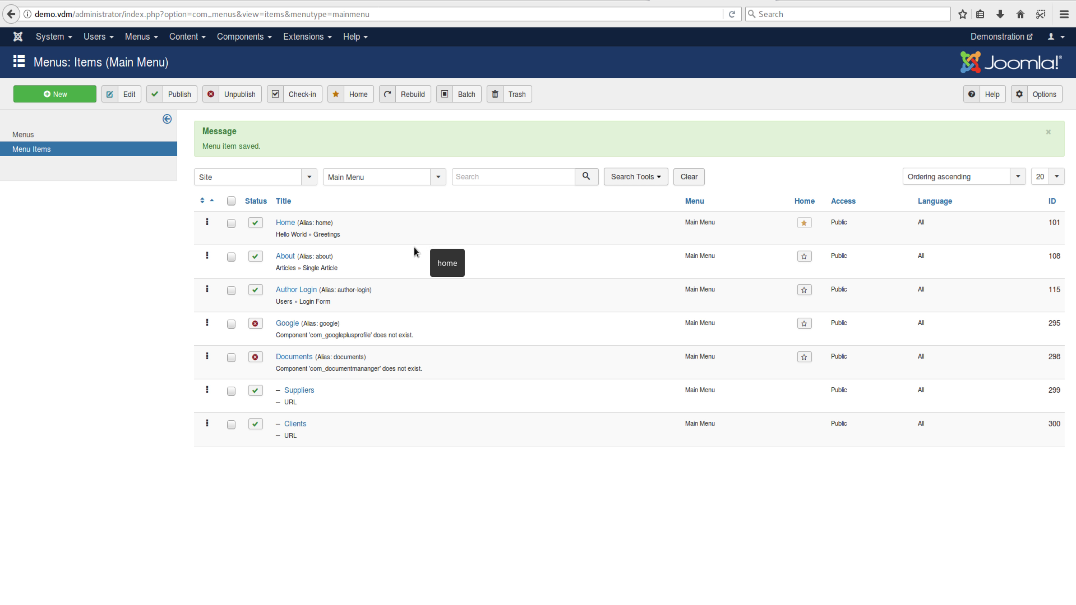
pyautogui.click(1006, 41)
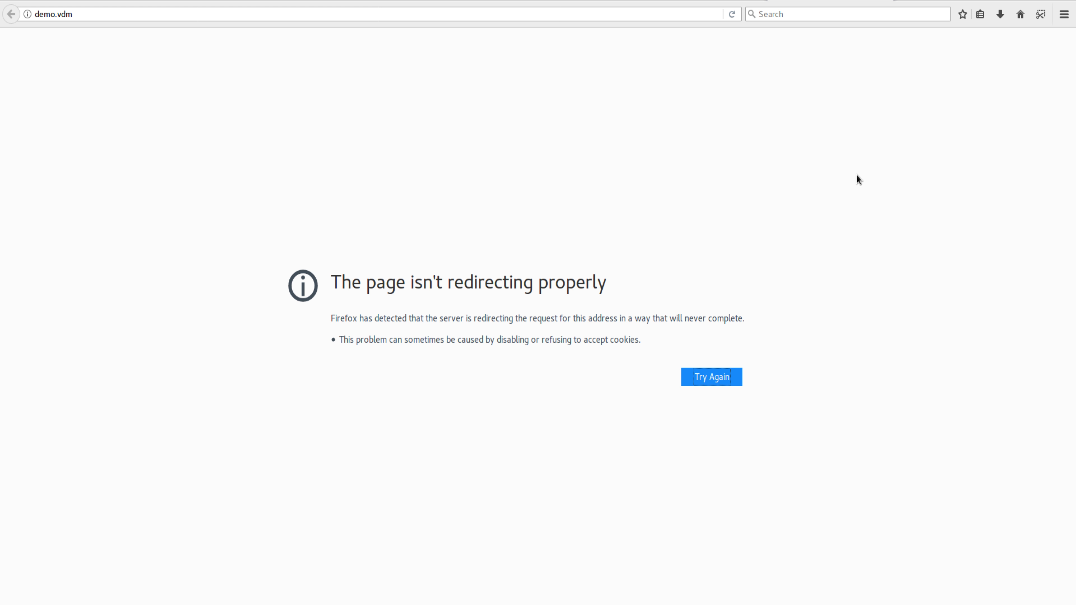
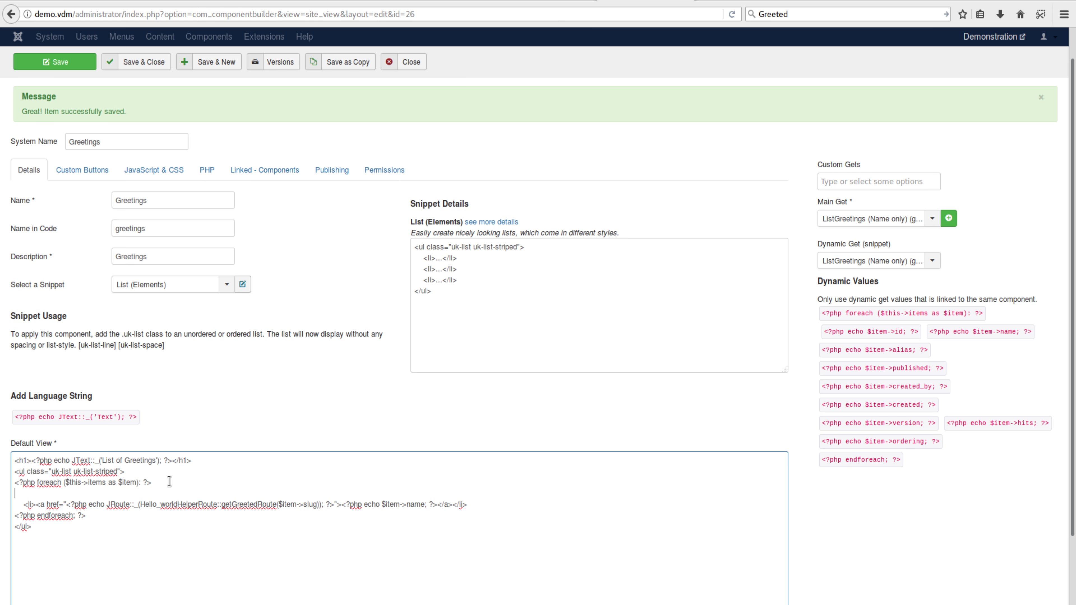
# Insert an indented PHP block defining $canCheckin, $userChkOut and $canDo at the start of the default view's foreach loop
pyautogui.write('php')
pyautogui.press('Return')
pyautogui.press('Return')
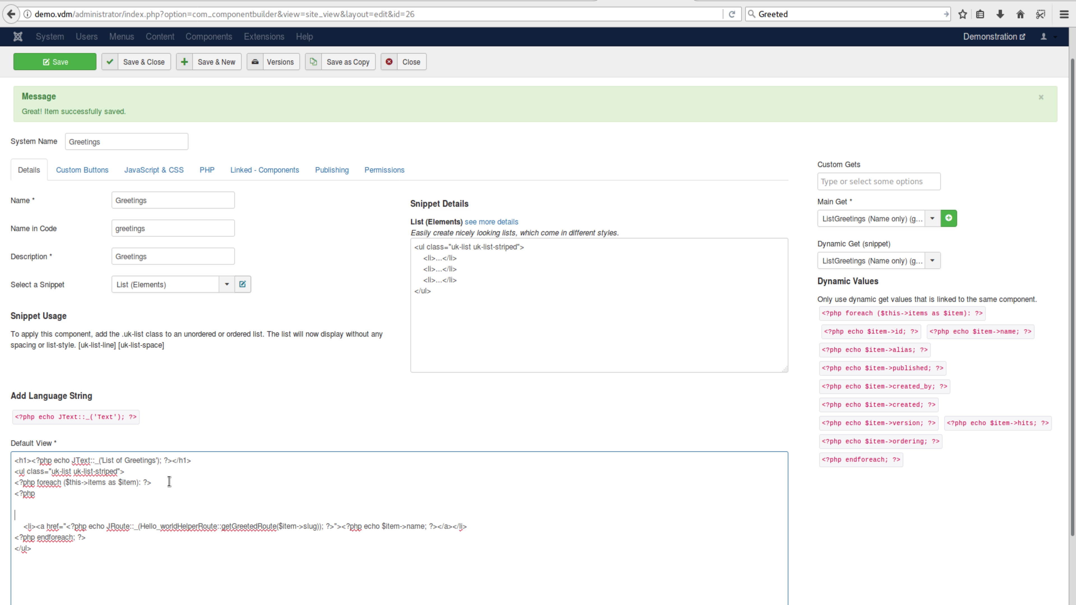
pyautogui.write('?>')
pyautogui.write("$canCheckin = $this->user->authorise('core.manage', 'com_checkin') || $item->checked_out == $this->user->id || $item->checked_out == 0; \t\t$userChkOut = JFactory::getUser($item->checked_out); \t\t$canDo = Hello_worldHelper::getActions('greeting',$item,'greetings');")
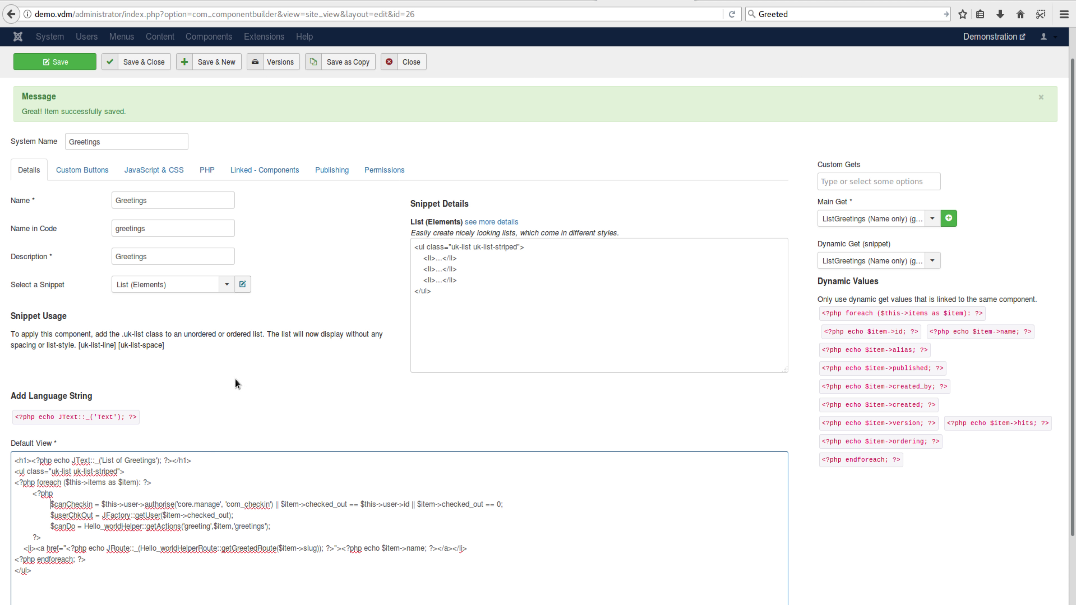
pyautogui.click(56, 504)
pyautogui.click(285, 526)
# Switch to the code editor, copy the name column's core.edit conditional block from default_body.php, and return to the site view in the browser
pyautogui.hotkey('alt', 'Tab')
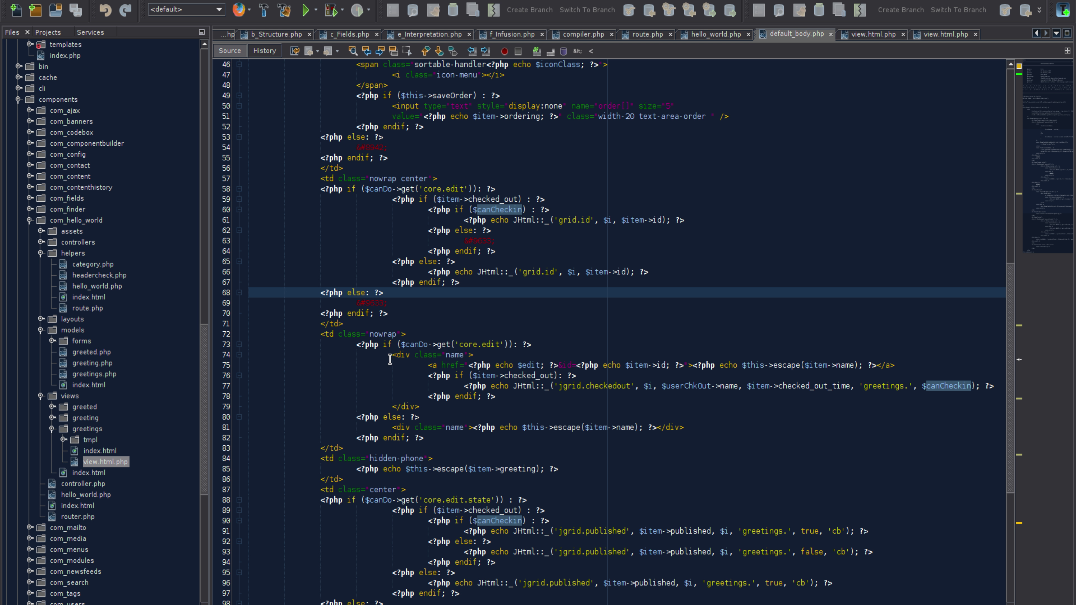
pyautogui.click(357, 344)
pyautogui.moveTo(357, 344); pyautogui.dragTo(394, 443)
pyautogui.rightClick(393, 443)
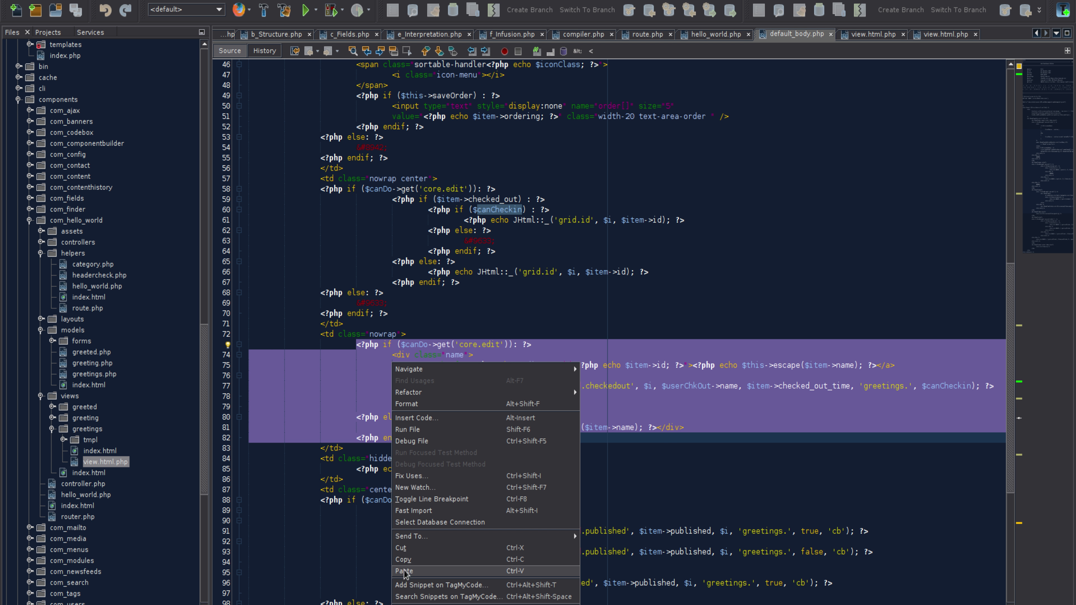
pyautogui.click(403, 560)
pyautogui.hotkey('alt', 'Tab')
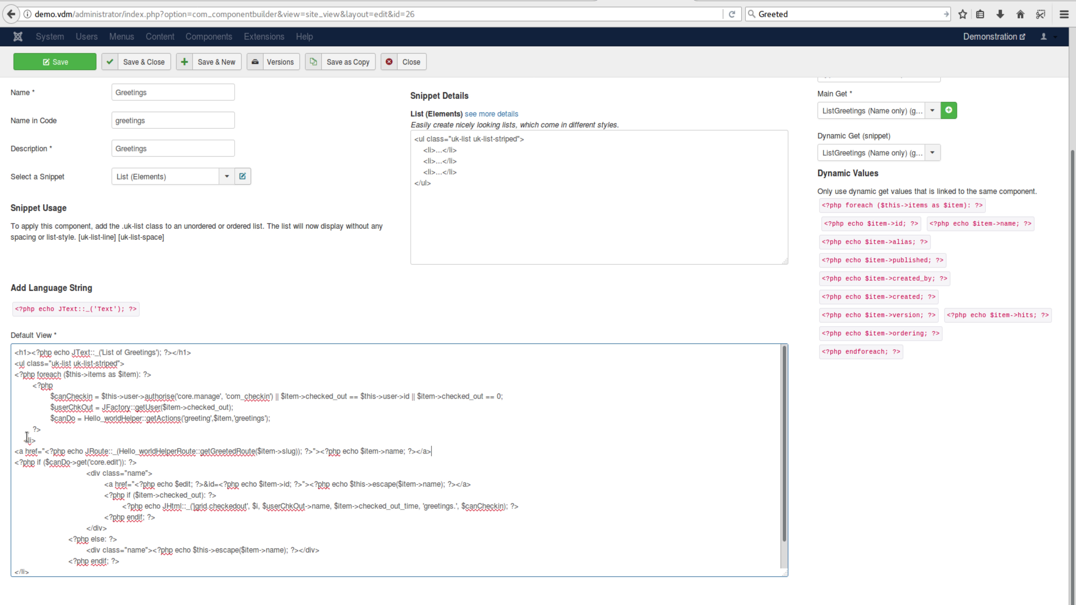
# Align the indentation of the greeting link, core.edit condition, name div and edit link lines inside the list item
pyautogui.moveTo(23, 441); pyautogui.dragTo(12, 440)
pyautogui.hotkey('ctrl', 'c')
pyautogui.click(15, 451)
pyautogui.hotkey('ctrl', 'v')
pyautogui.hotkey('ctrl', 'v')
pyautogui.click(16, 462)
pyautogui.hotkey('ctrl', 'v')
pyautogui.hotkey('ctrl', 'v')
pyautogui.moveTo(86, 472); pyautogui.dragTo(13, 473)
pyautogui.hotkey('ctrl', 'v')
pyautogui.hotkey('ctrl', 'v')
pyautogui.hotkey('ctrl', 'v')
pyautogui.moveTo(105, 484); pyautogui.dragTo(28, 486)
pyautogui.hotkey('ctrl', 'v')
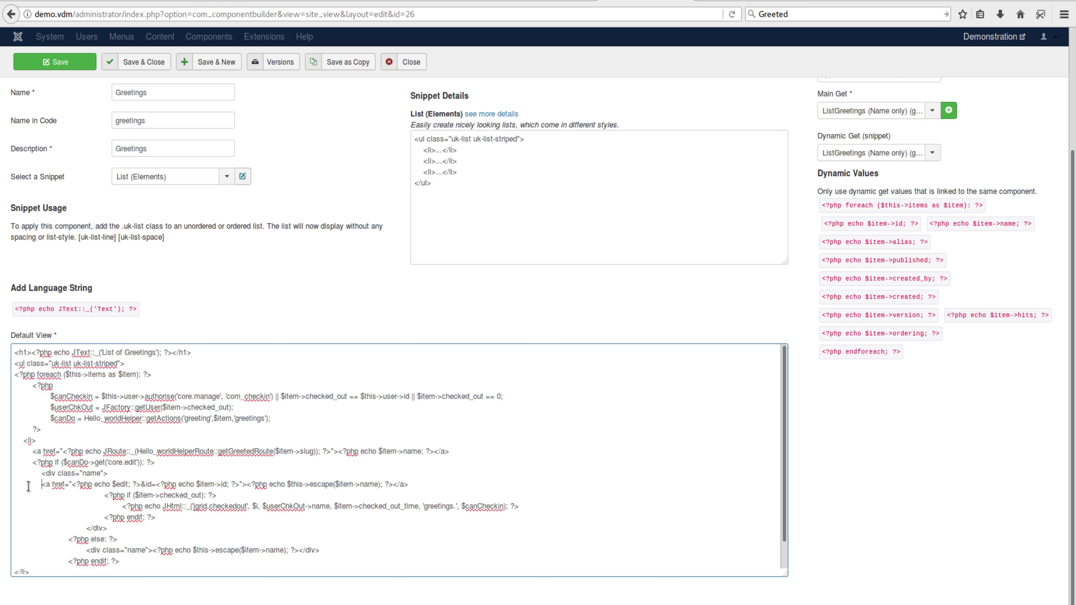
pyautogui.hotkey('ctrl', 'v')
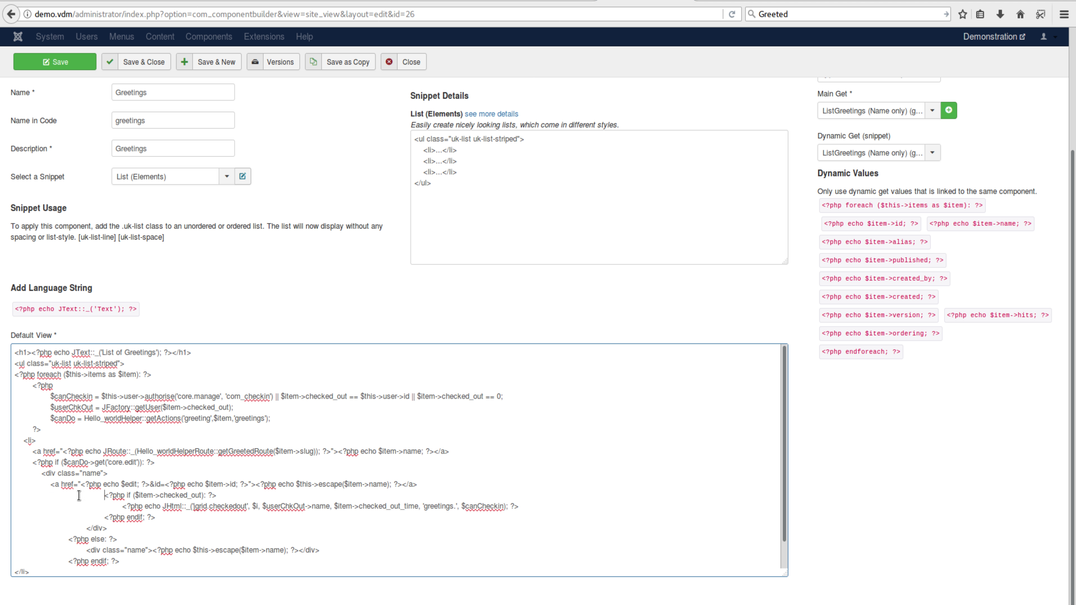
# Reduce the indentation of the checked_out condition, its JHtml checkedout line and the closing endif
pyautogui.moveTo(104, 495); pyautogui.dragTo(31, 496)
pyautogui.hotkey('ctrl', 'v')
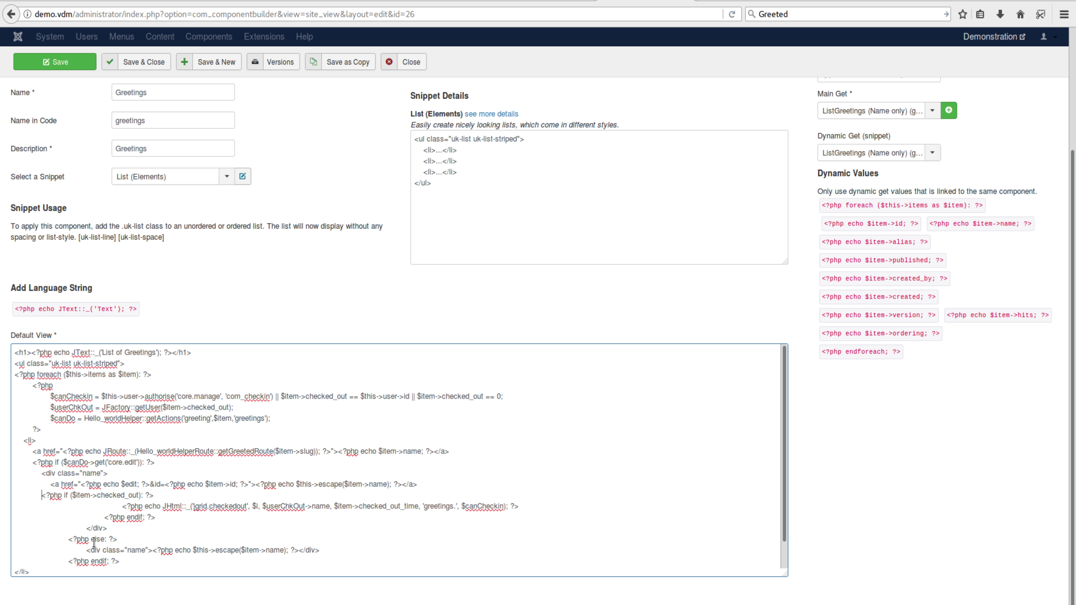
pyautogui.moveTo(122, 506); pyautogui.dragTo(42, 508)
pyautogui.press('BackSpace')
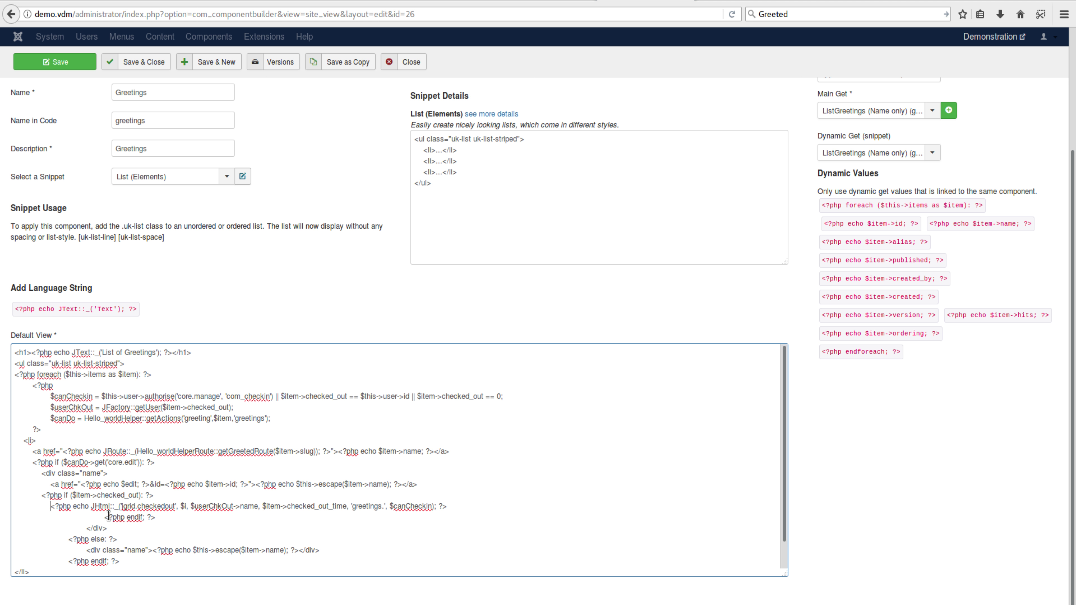
pyautogui.moveTo(104, 517); pyautogui.dragTo(33, 516)
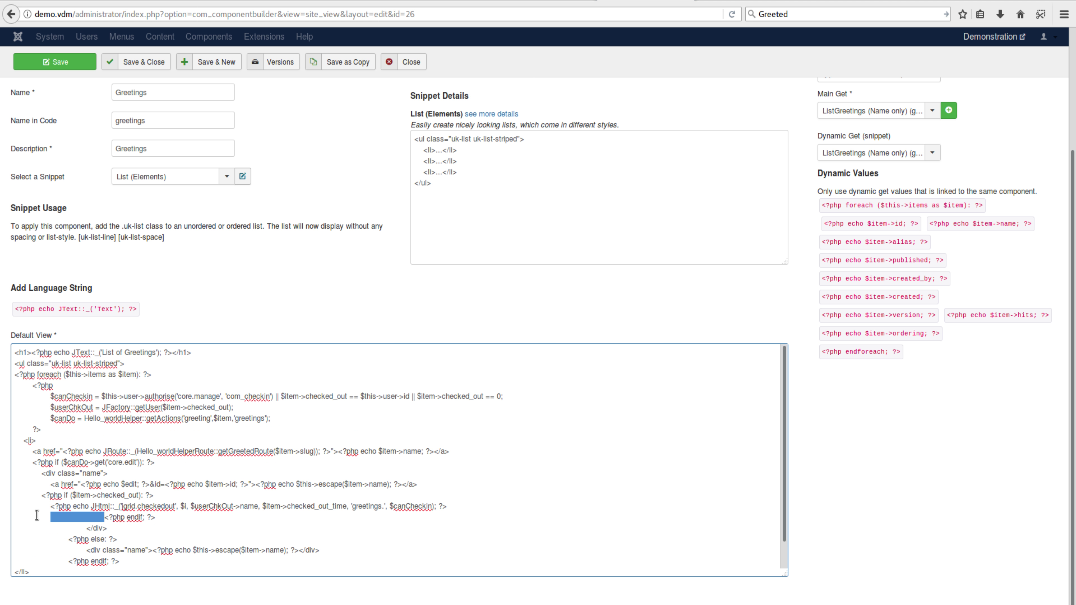
pyautogui.press('BackSpace')
# Check the edit link's $edit and item id code and its core.edit condition, and save and close the Greetings site view
pyautogui.scroll(-1, 58, 552)
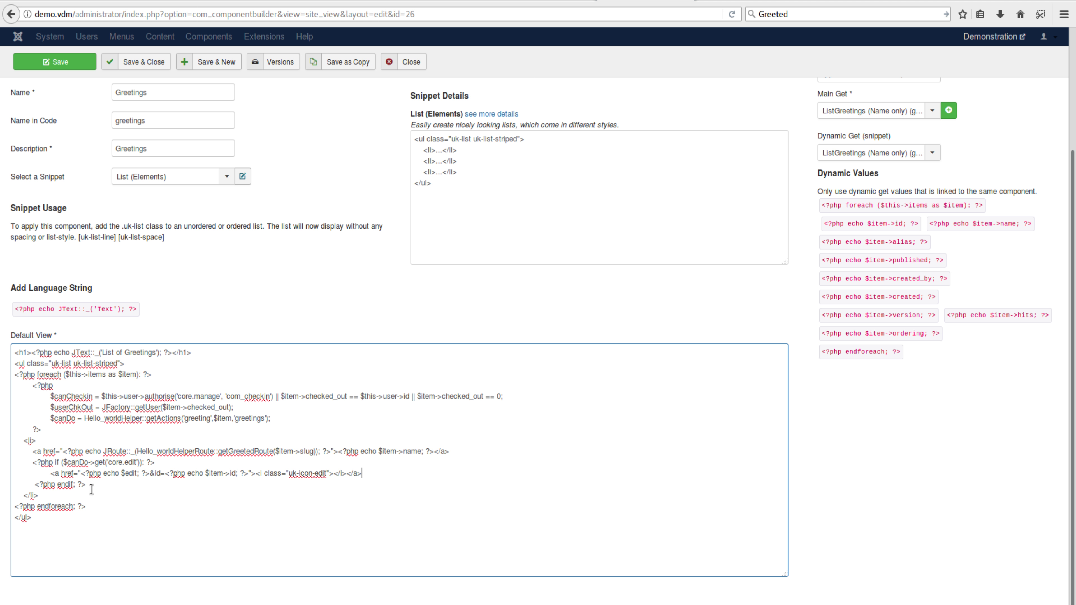
pyautogui.moveTo(80, 474); pyautogui.dragTo(150, 473)
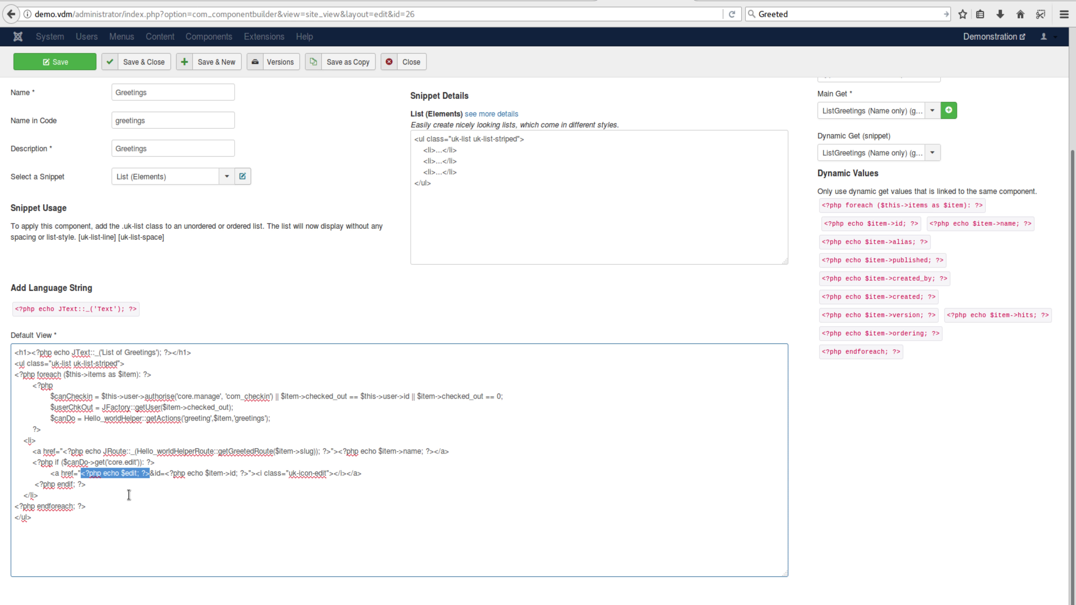
pyautogui.moveTo(165, 473); pyautogui.dragTo(247, 475)
pyautogui.click(249, 485)
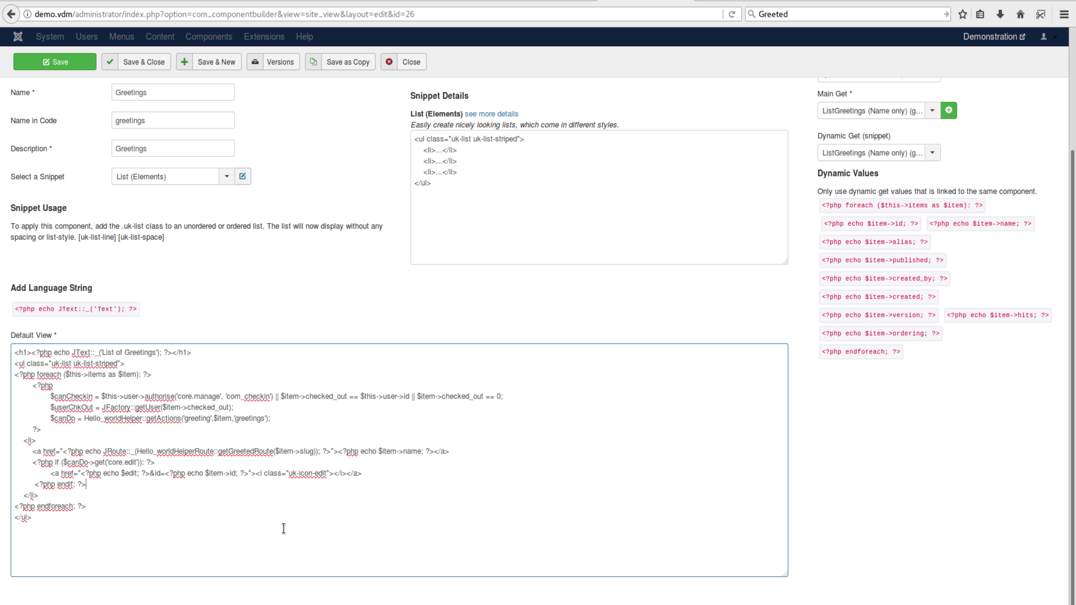
pyautogui.moveTo(137, 463); pyautogui.dragTo(108, 462)
pyautogui.click(325, 475)
pyautogui.click(139, 68)
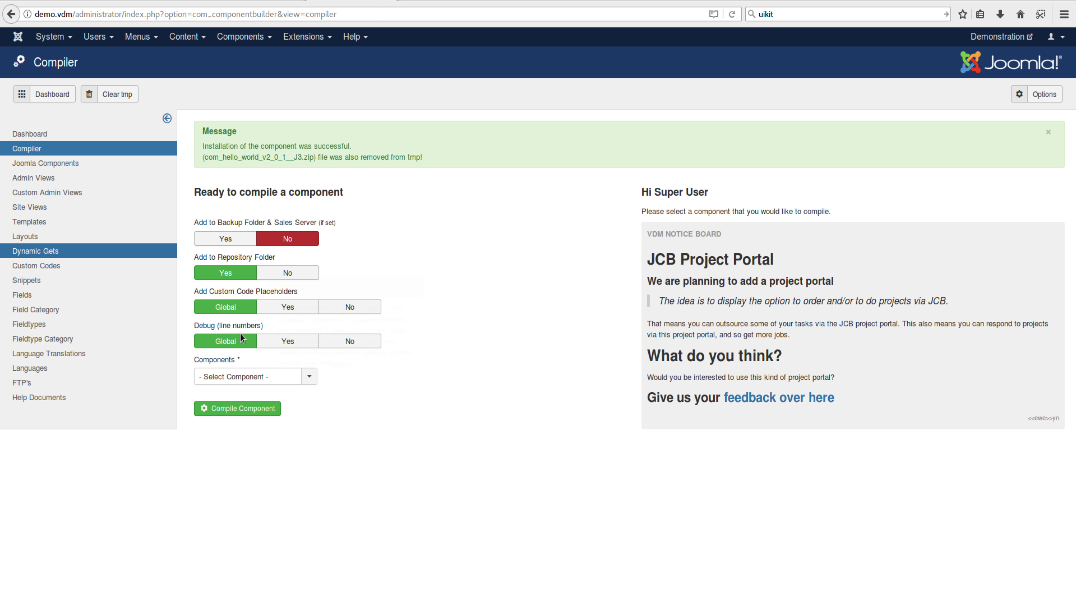
# Compile the Hello World (v2) component, install it on this Joomla website, and view the greetings list on the site's home page
pyautogui.click(246, 376)
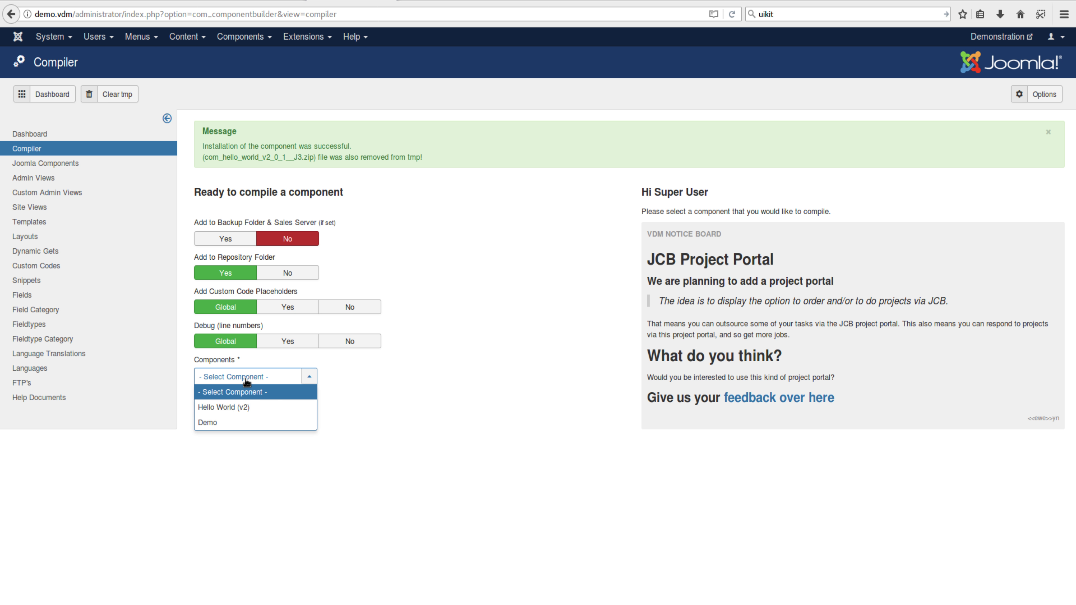
pyautogui.click(243, 409)
pyautogui.click(242, 409)
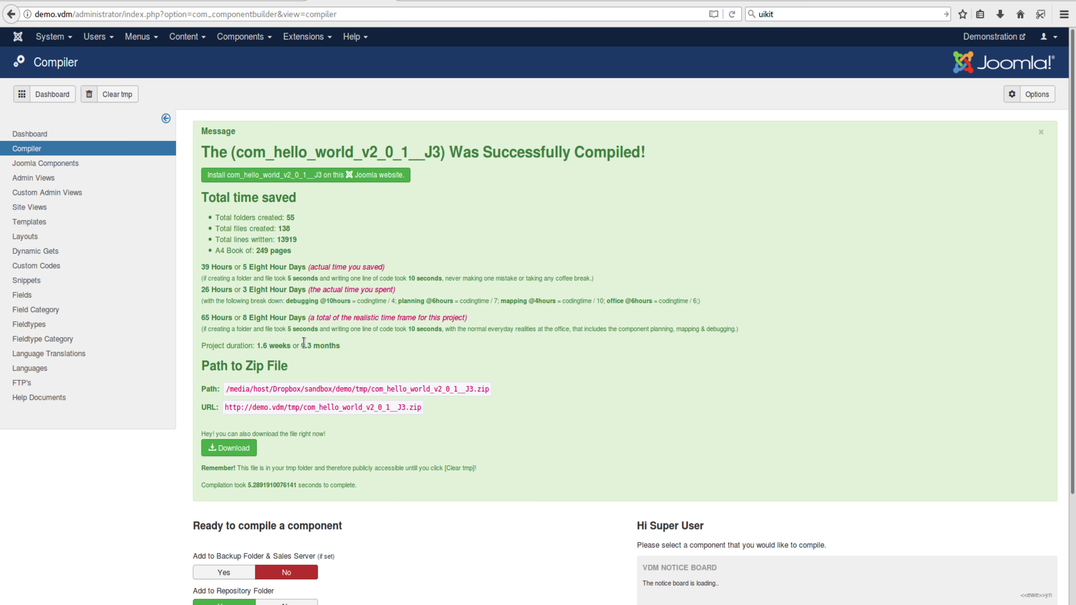
pyautogui.click(278, 176)
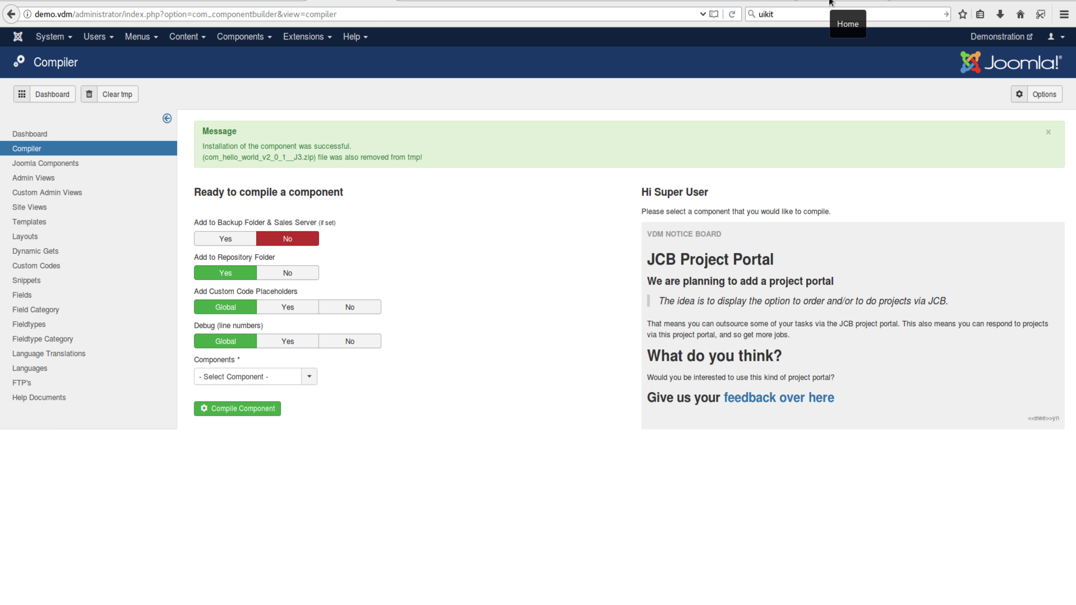
pyautogui.click(830, 1)
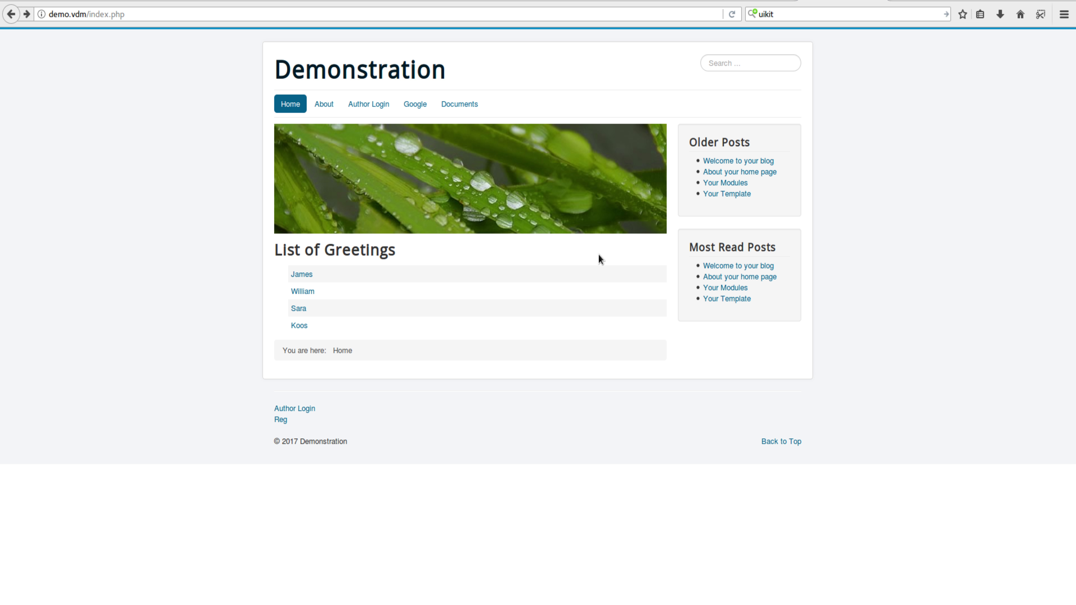
# Open the Hello World component's permission options and set the Public group's Edit permission to Allowed
pyautogui.click(748, 1)
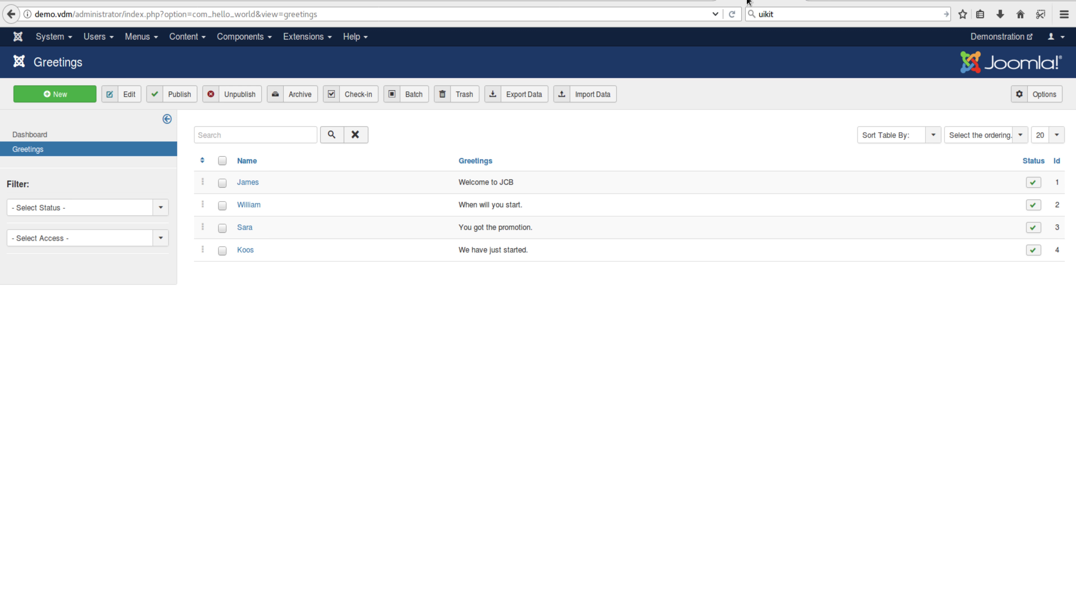
pyautogui.click(1044, 95)
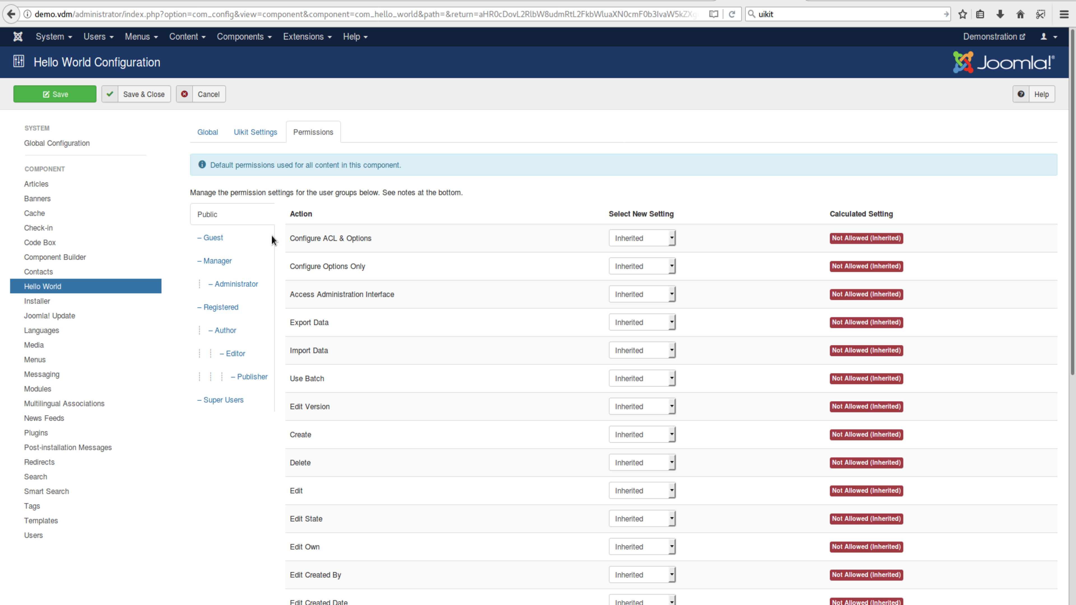
pyautogui.scroll(-3, 412, 374)
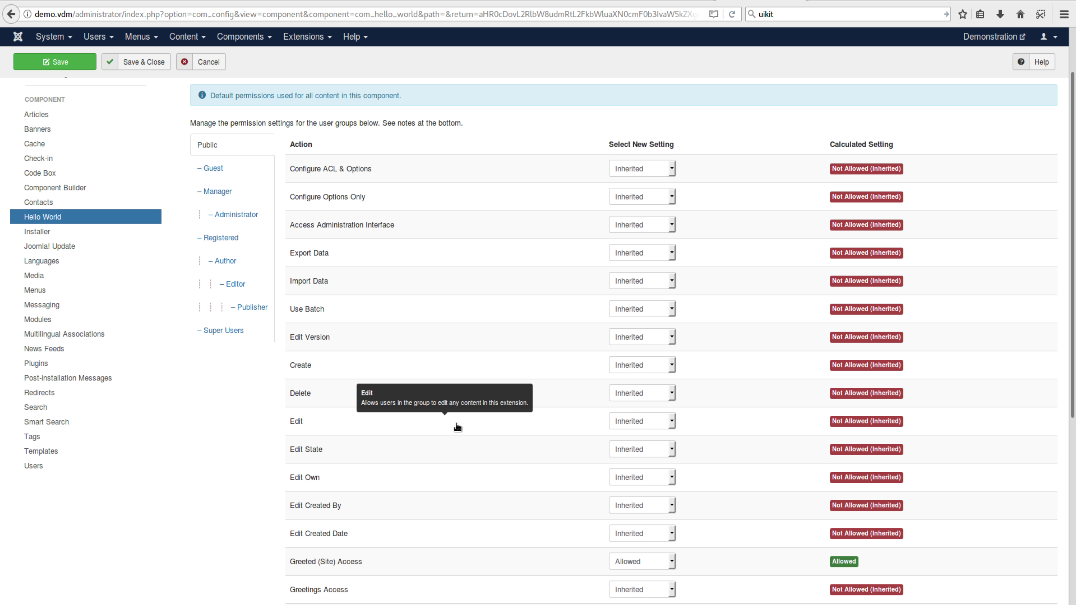
pyautogui.click(636, 421)
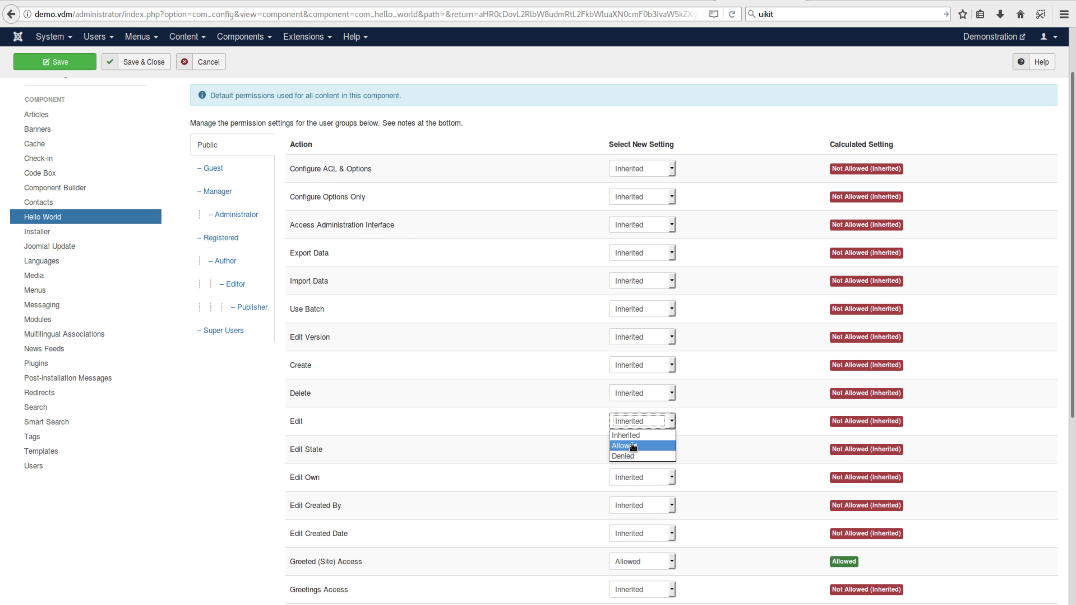
pyautogui.click(633, 446)
pyautogui.scroll(-3, 534, 434)
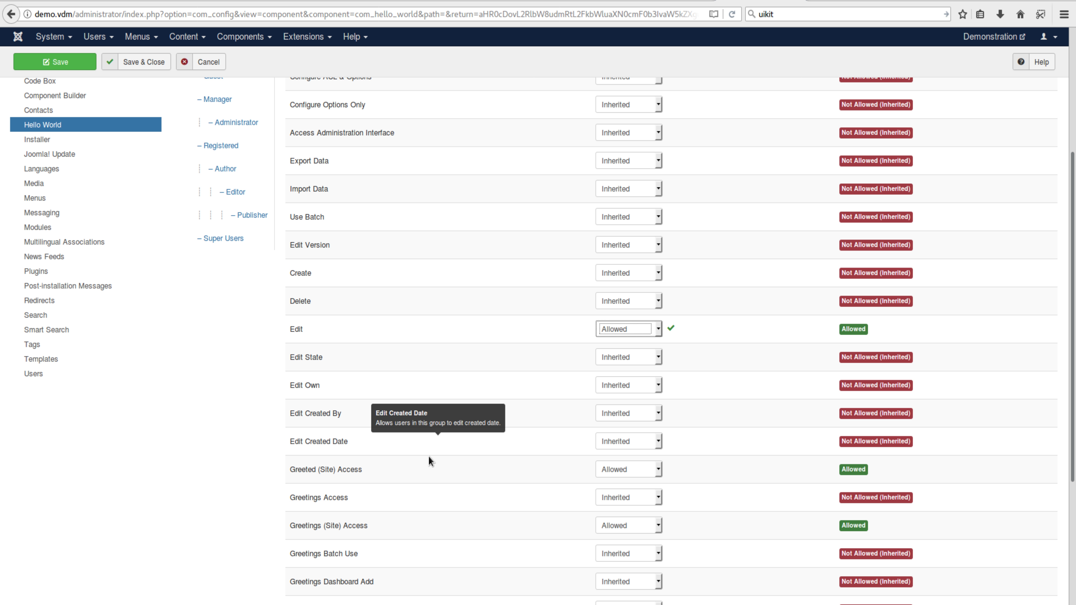
pyautogui.scroll(3, 499, 463)
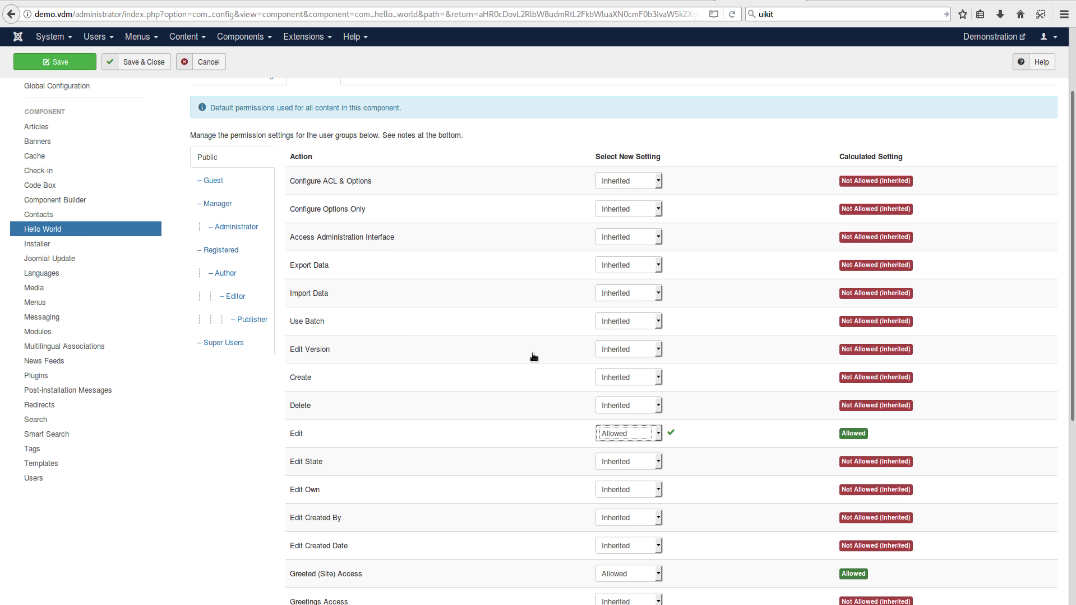
# Edit the first greeting from the front-end list to read "Welcome to JCB!", save and close it, and view its greeting page
pyautogui.click(843, 1)
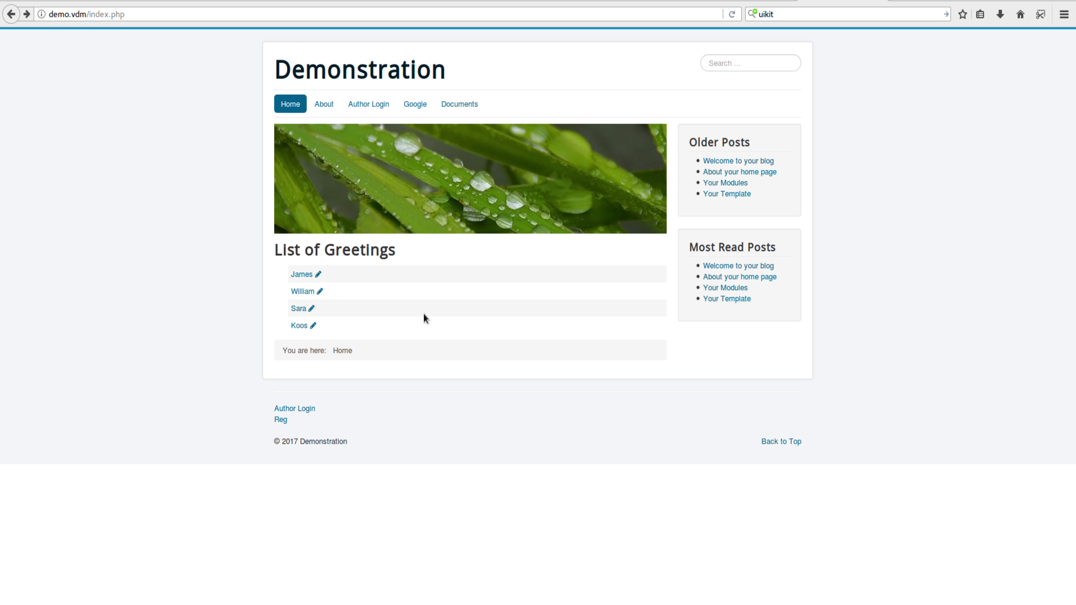
pyautogui.click(319, 274)
pyautogui.scroll(-4, 698, 302)
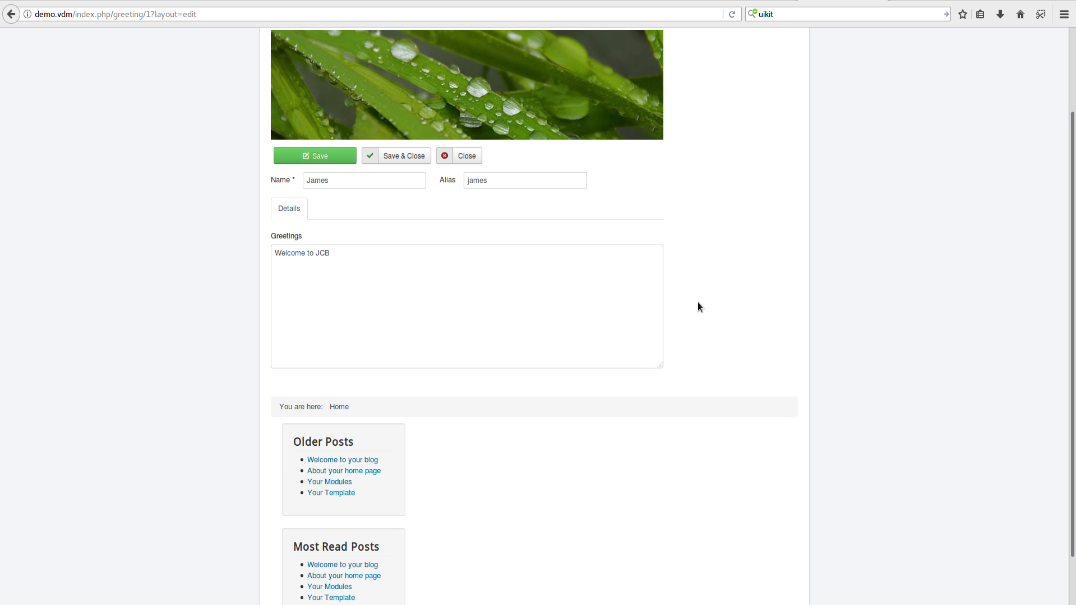
pyautogui.scroll(3, 698, 302)
pyautogui.click(346, 269)
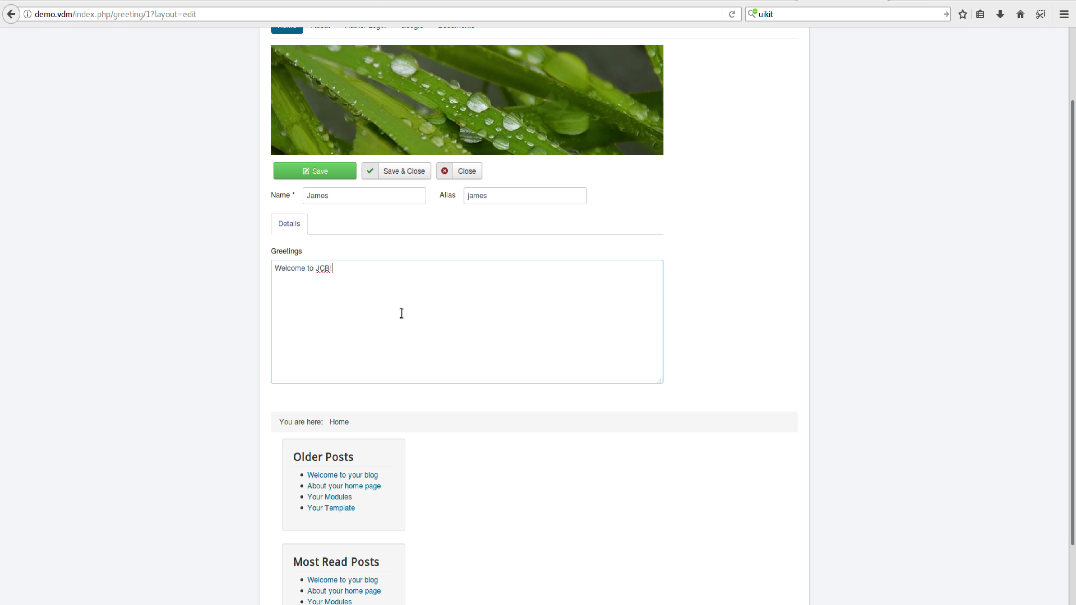
pyautogui.click(398, 173)
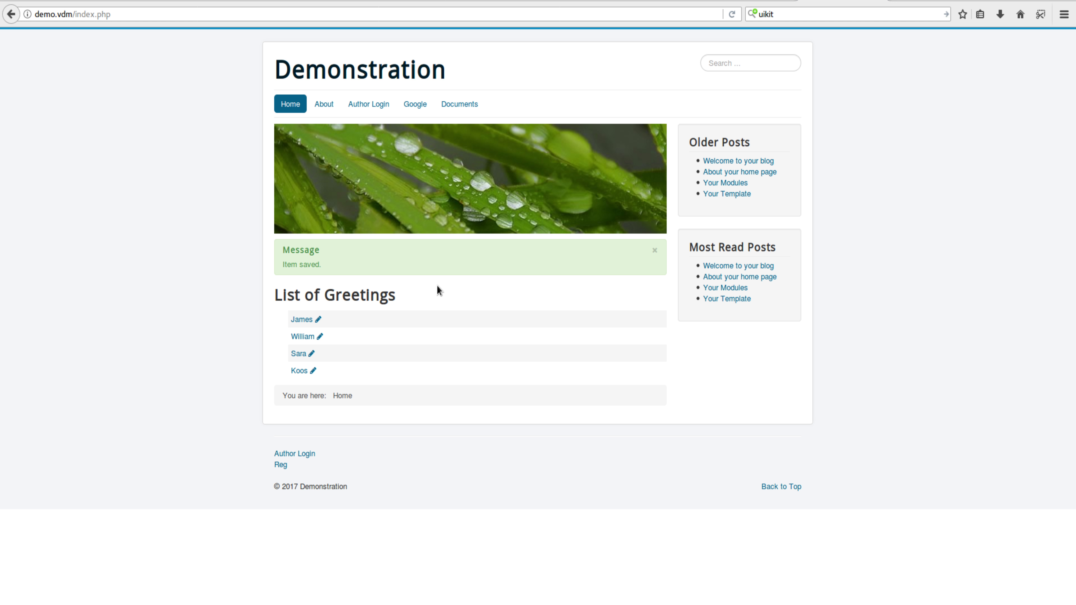
pyautogui.click(301, 321)
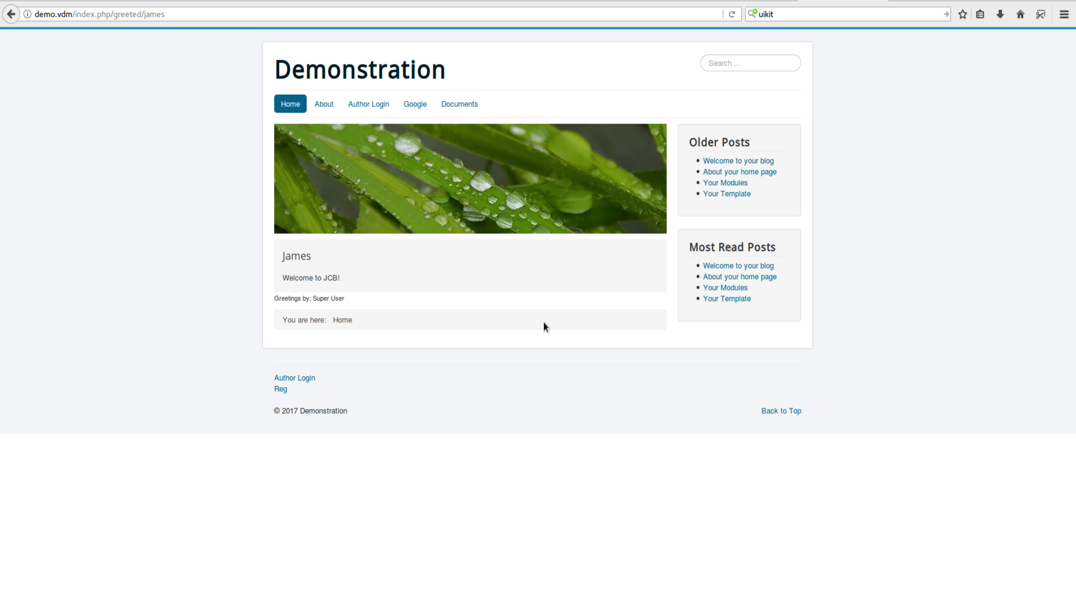
pyautogui.click(419, 286)
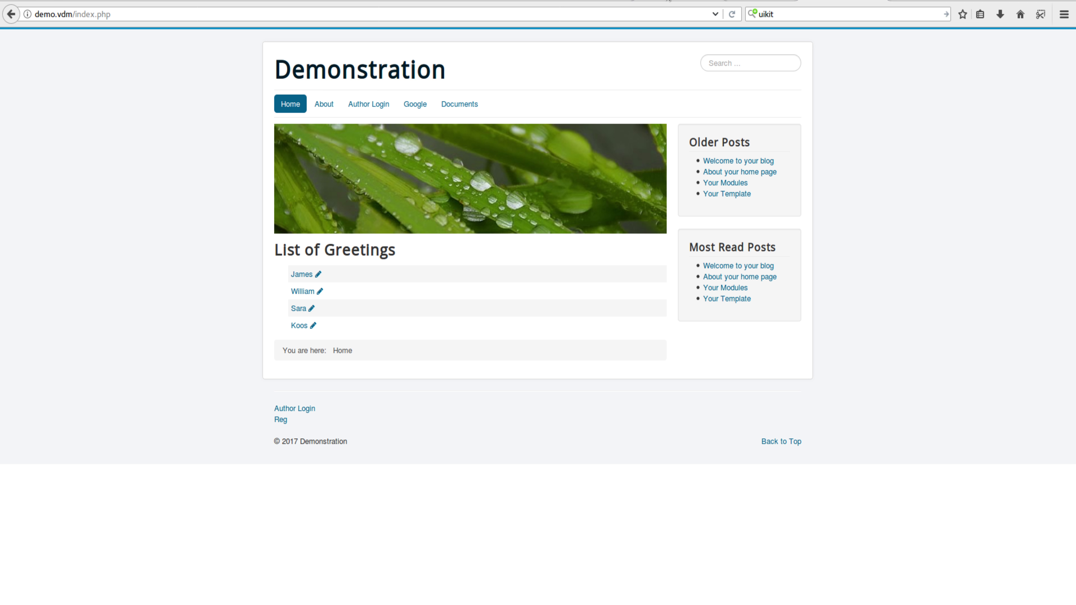
# Return to the Hello World permission options and set the Public group's Edit permission to Inherited
pyautogui.click(668, 5)
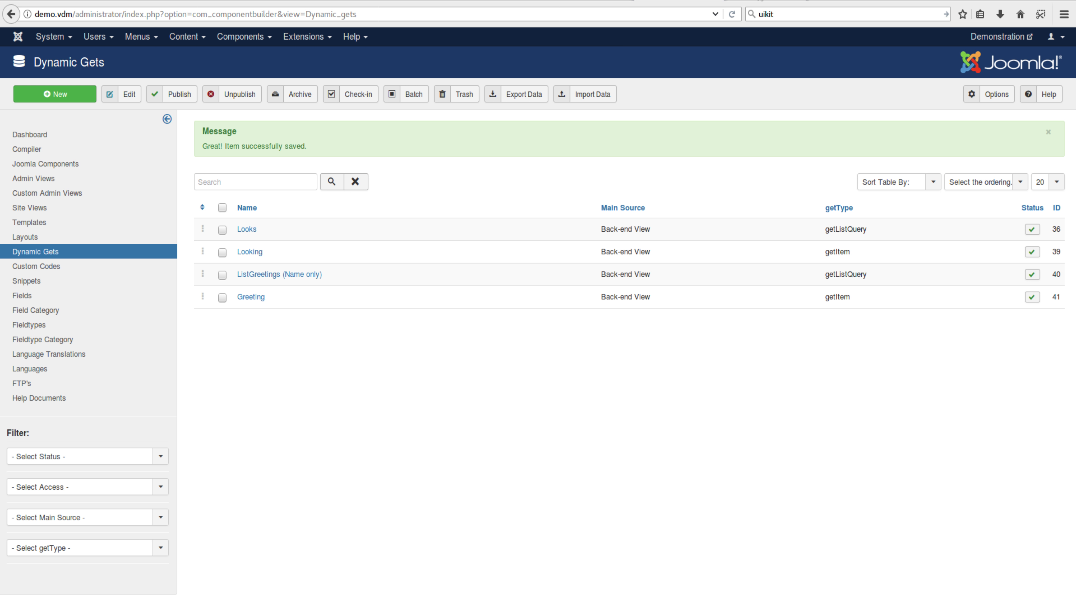
pyautogui.hotkey('ctrl', 'Tab')
pyautogui.scroll(-6, 707, 356)
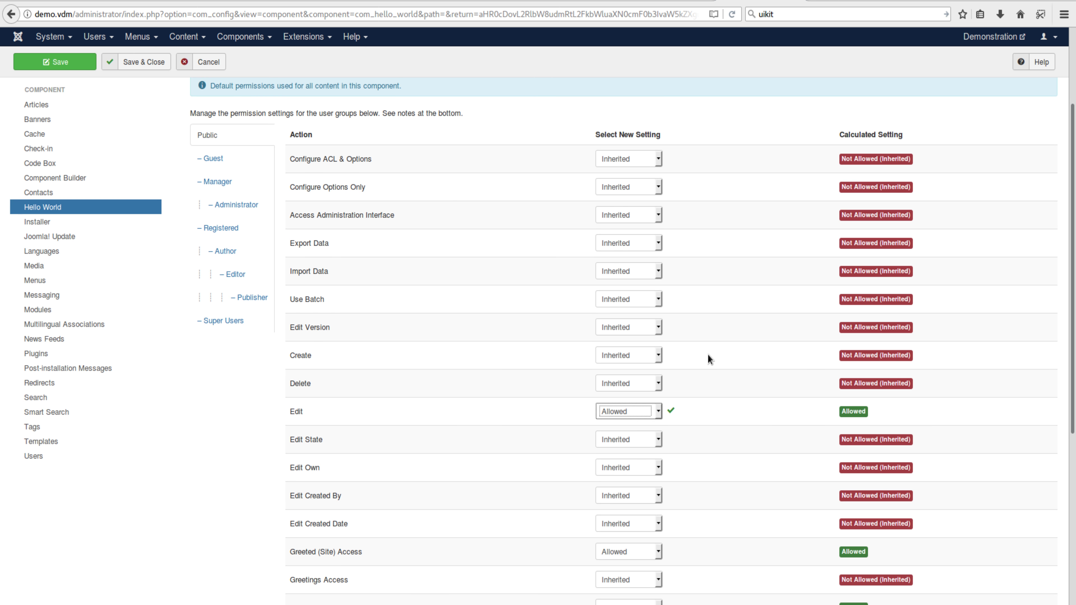
pyautogui.click(637, 197)
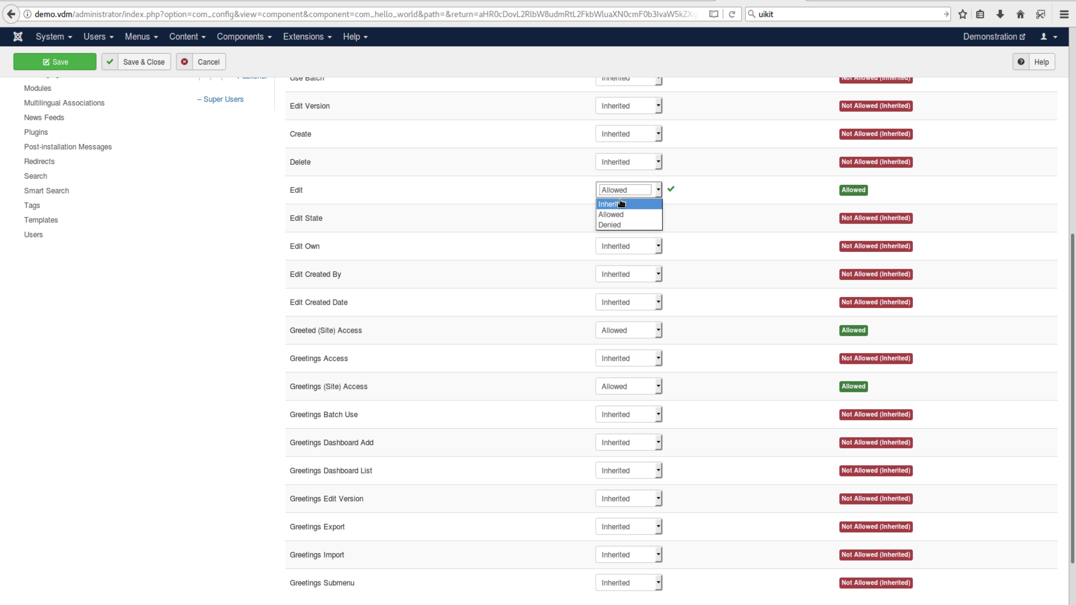
pyautogui.click(622, 203)
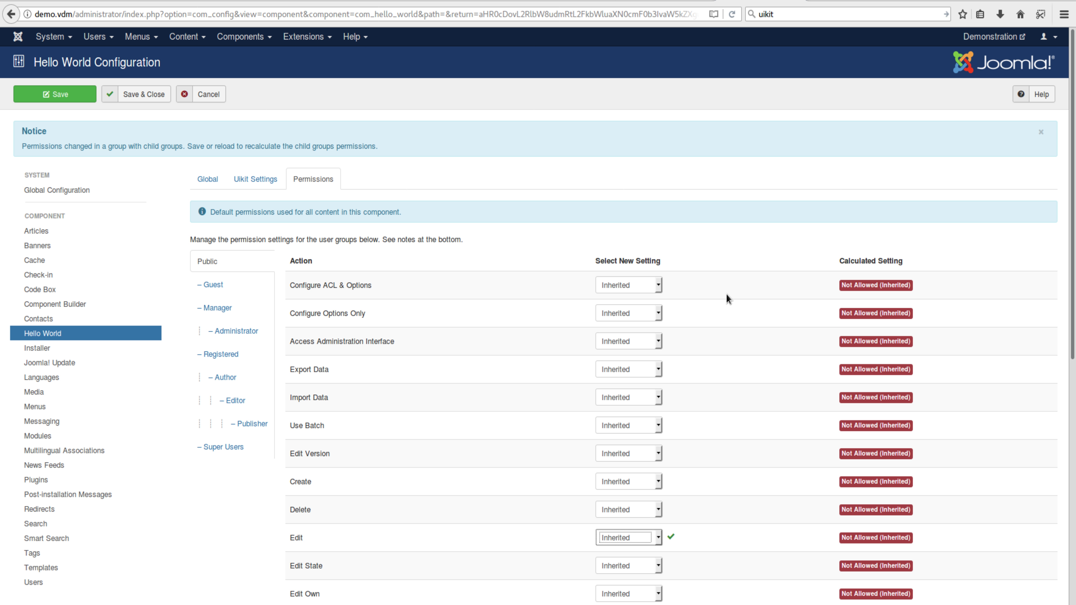
pyautogui.click(838, 3)
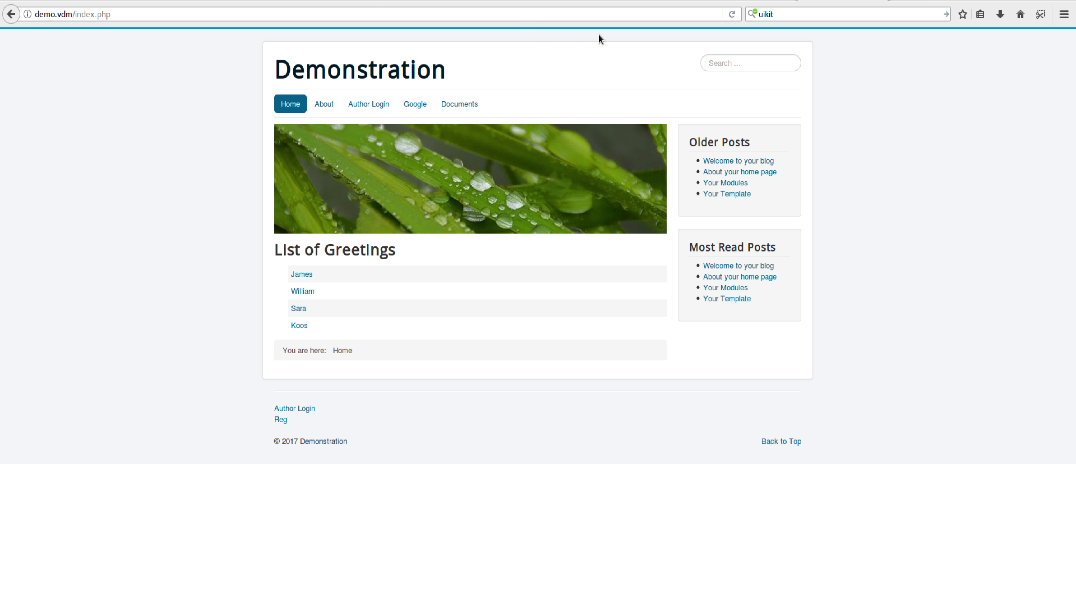
pyautogui.click(502, 14)
pyautogui.hotkey('ctrl', 'a')
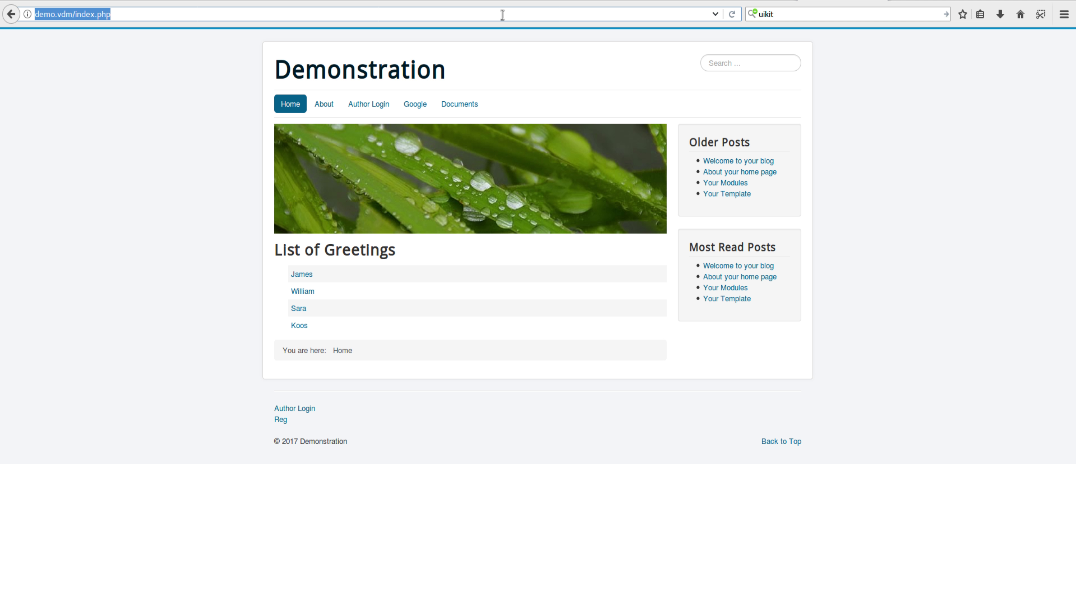
pyautogui.write('http://demo.vdm/index.php/greetings/1?task=greeting.edit')
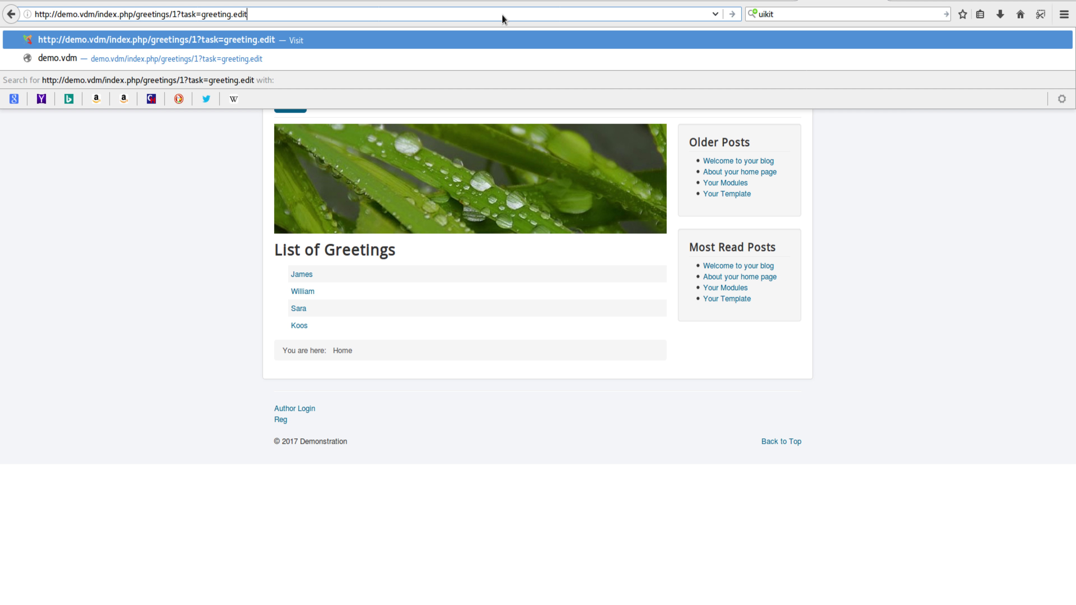
pyautogui.press('Return')
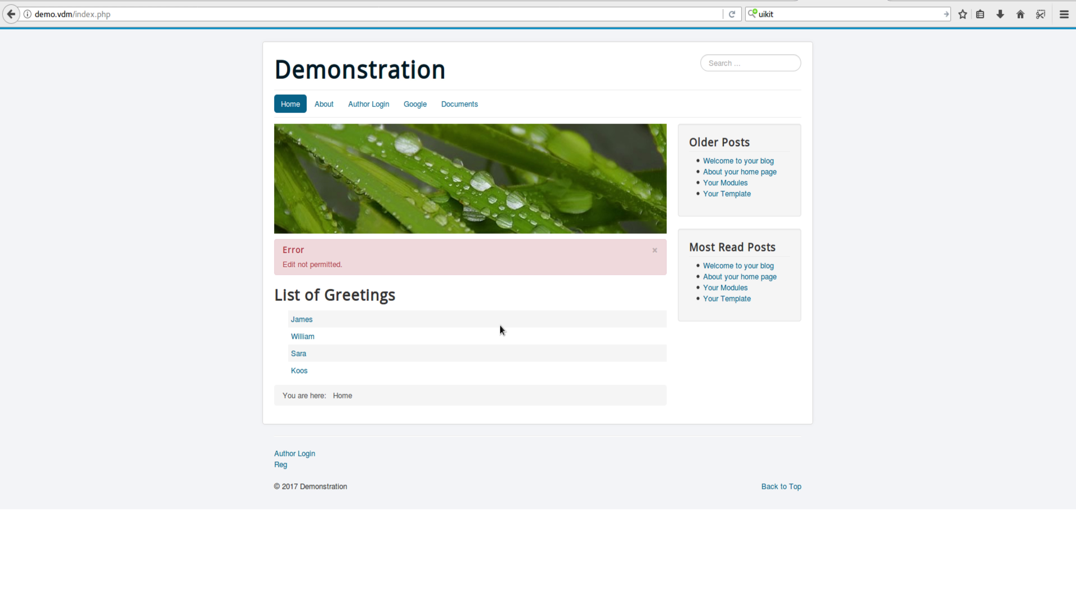
pyautogui.click(654, 251)
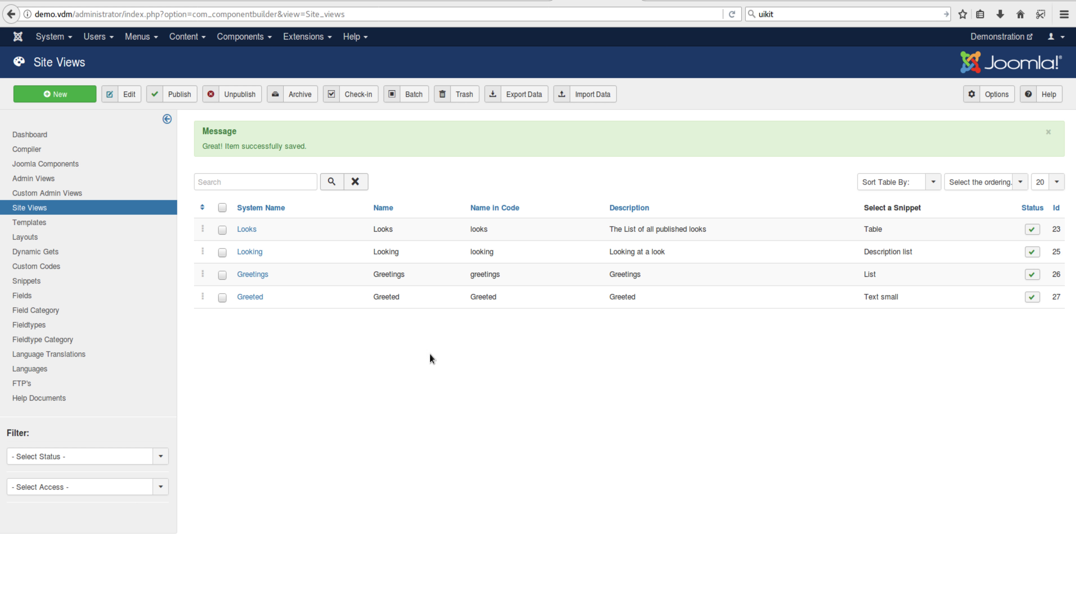
# Open the Greetings site view and examine the Great A Greeting button link and the core.edit condition in the default view
pyautogui.click(253, 275)
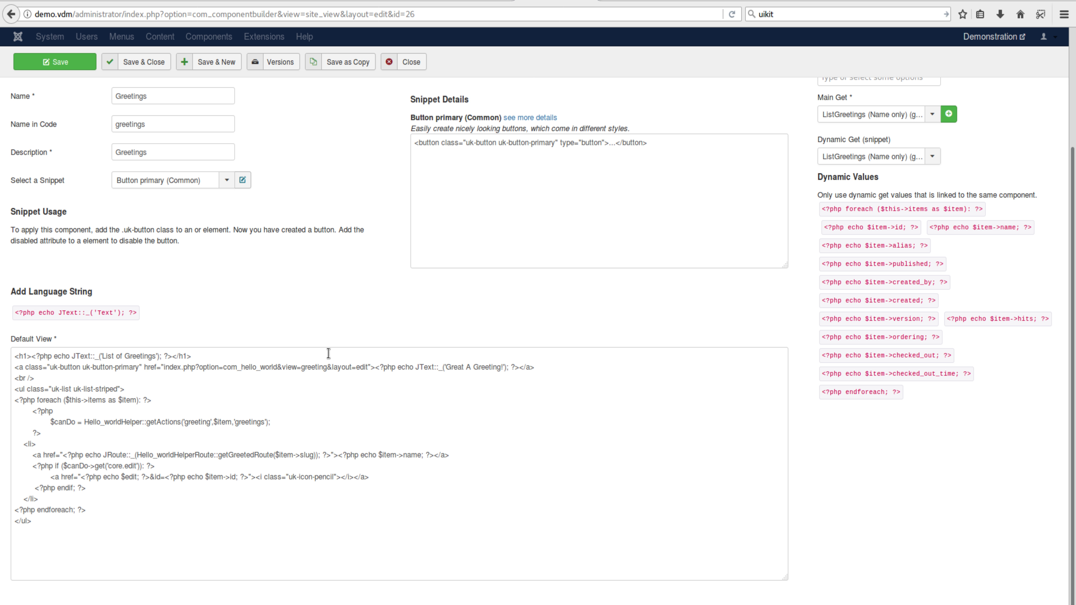
pyautogui.moveTo(15, 367); pyautogui.dragTo(283, 363)
pyautogui.click(354, 365)
pyautogui.moveTo(369, 367); pyautogui.dragTo(157, 369)
pyautogui.click(132, 381)
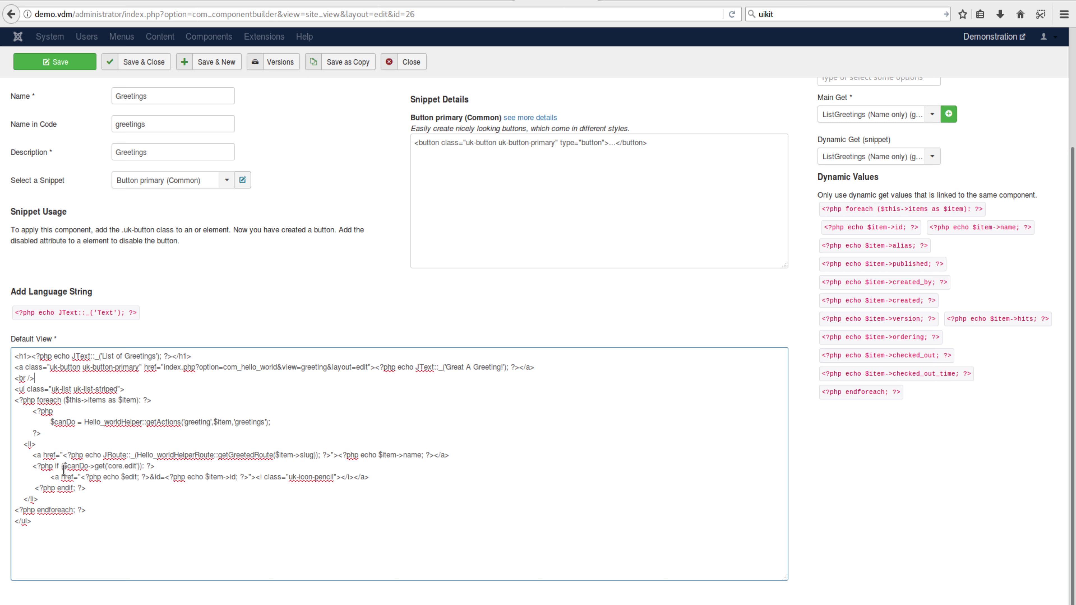
pyautogui.moveTo(59, 467); pyautogui.dragTo(142, 466)
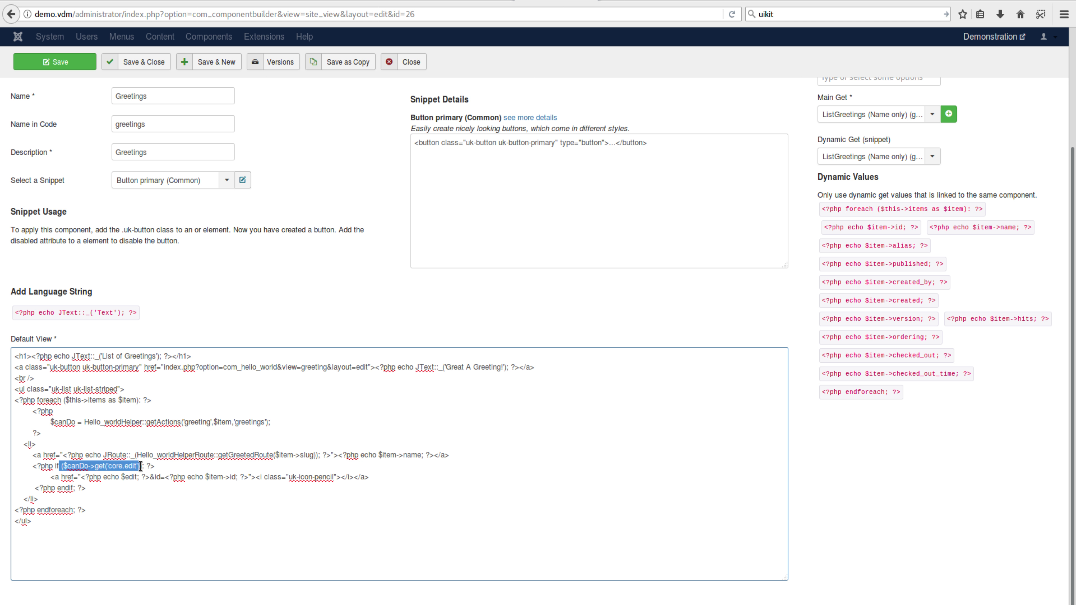
pyautogui.click(145, 468)
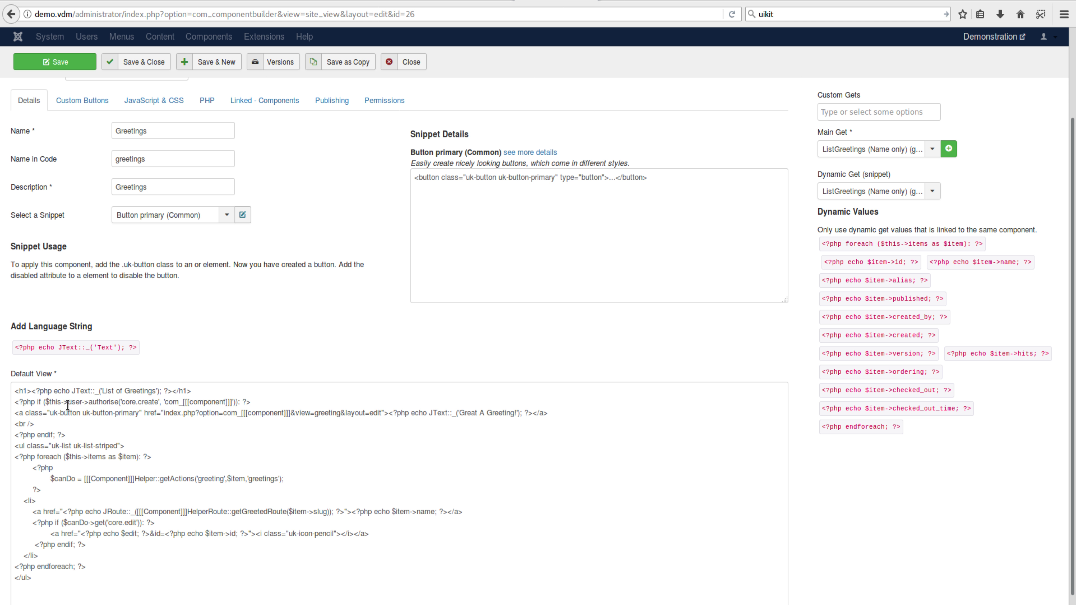
# Examine the core.create authorisation condition, its component placeholder and the Great A Greeting button code it wraps
pyautogui.moveTo(15, 402); pyautogui.dragTo(259, 399)
pyautogui.click(260, 400)
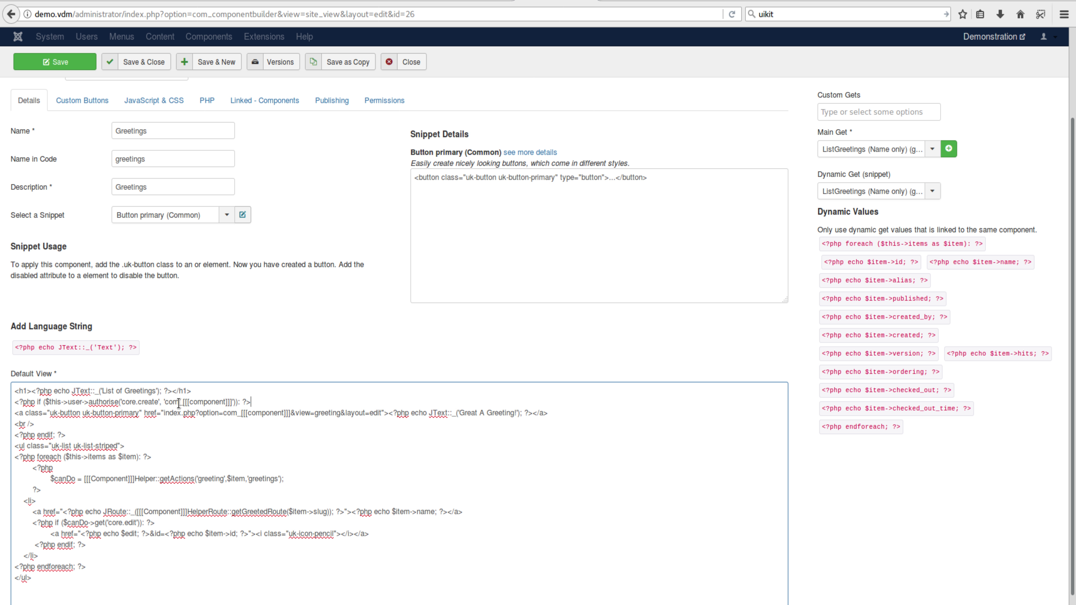
pyautogui.moveTo(168, 402); pyautogui.dragTo(231, 401)
pyautogui.click(231, 401)
pyautogui.moveTo(35, 424); pyautogui.dragTo(14, 412)
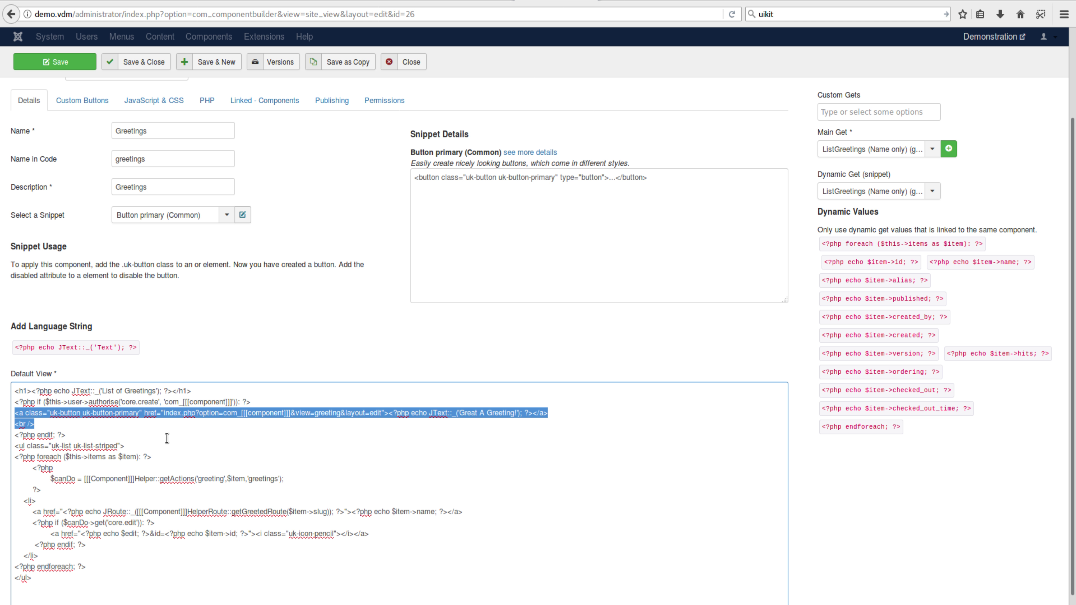
# Review the code block wrapped in the core.create condition and save the Greetings site view
pyautogui.moveTo(77, 435); pyautogui.dragTo(5, 393)
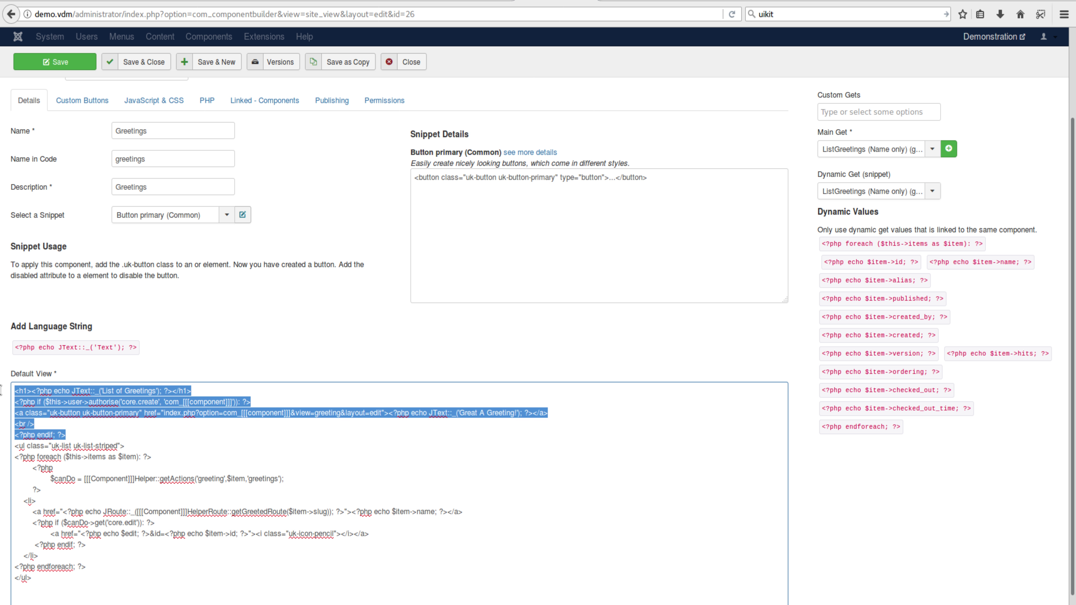
pyautogui.click(59, 394)
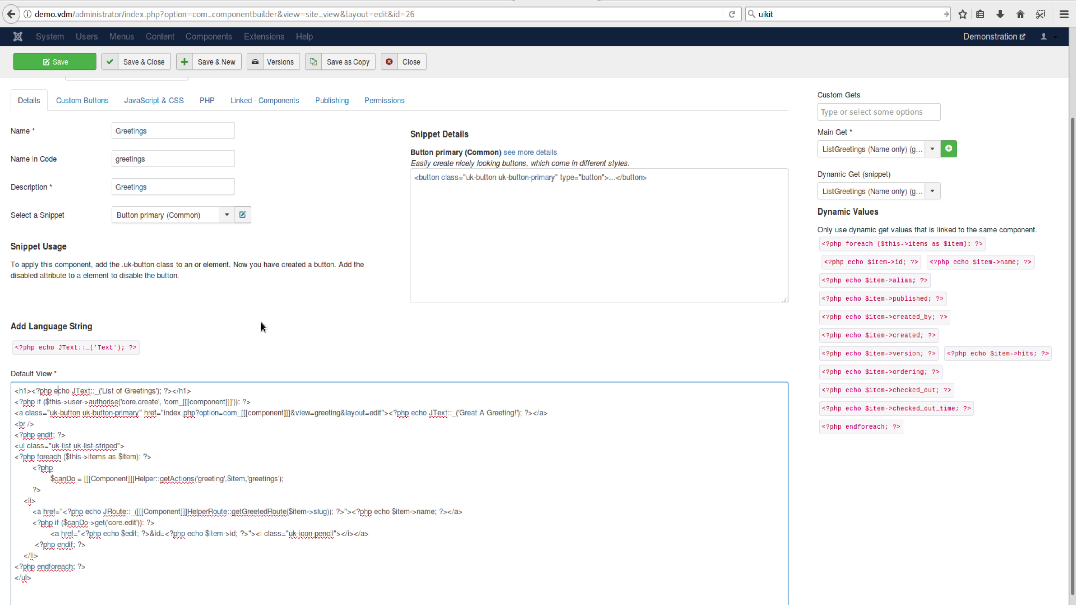
pyautogui.click(90, 64)
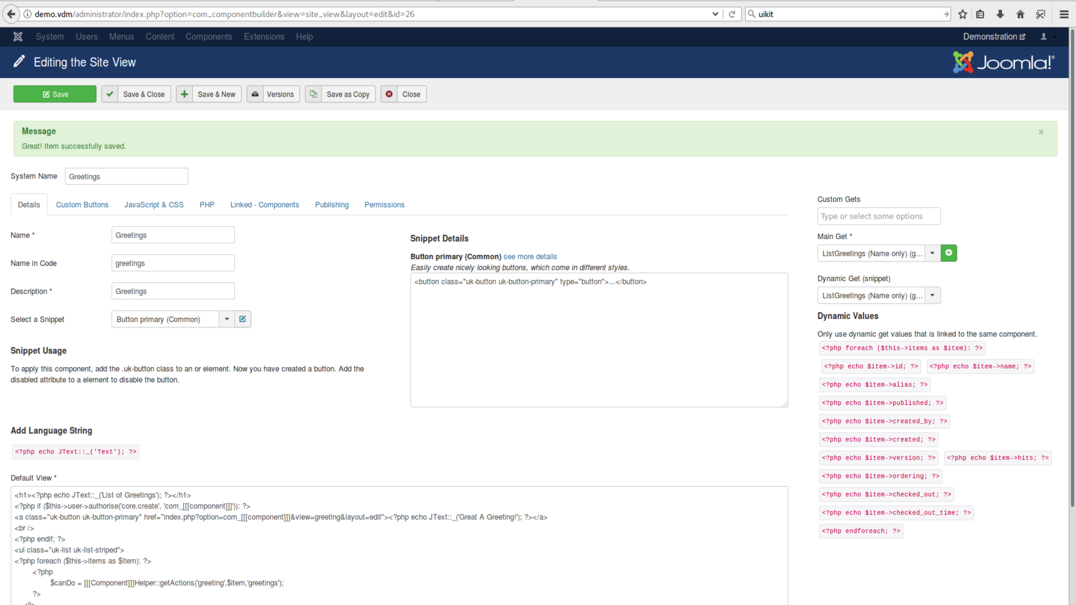
# Compile and install the Hello World (v2) component and reload the front-end greetings list
pyautogui.click(476, 2)
pyautogui.click(331, 2)
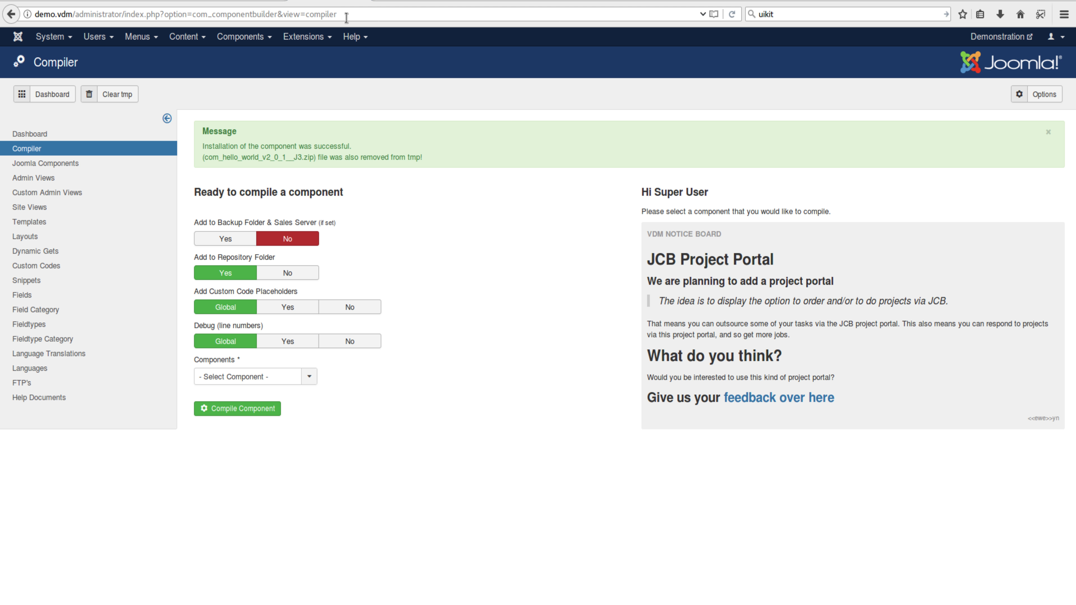
pyautogui.click(241, 377)
pyautogui.click(224, 408)
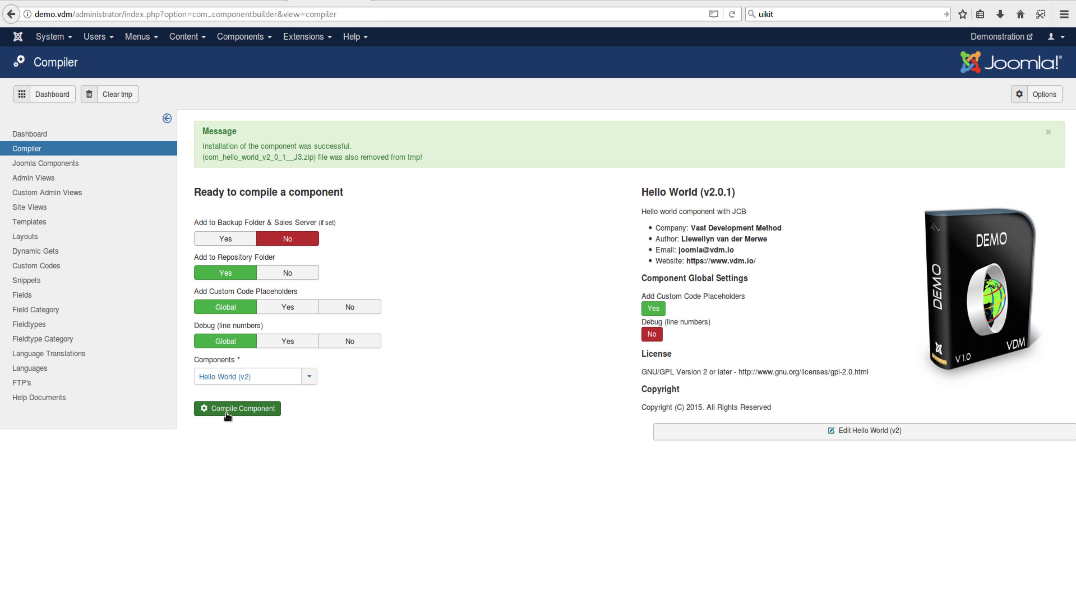
pyautogui.click(226, 413)
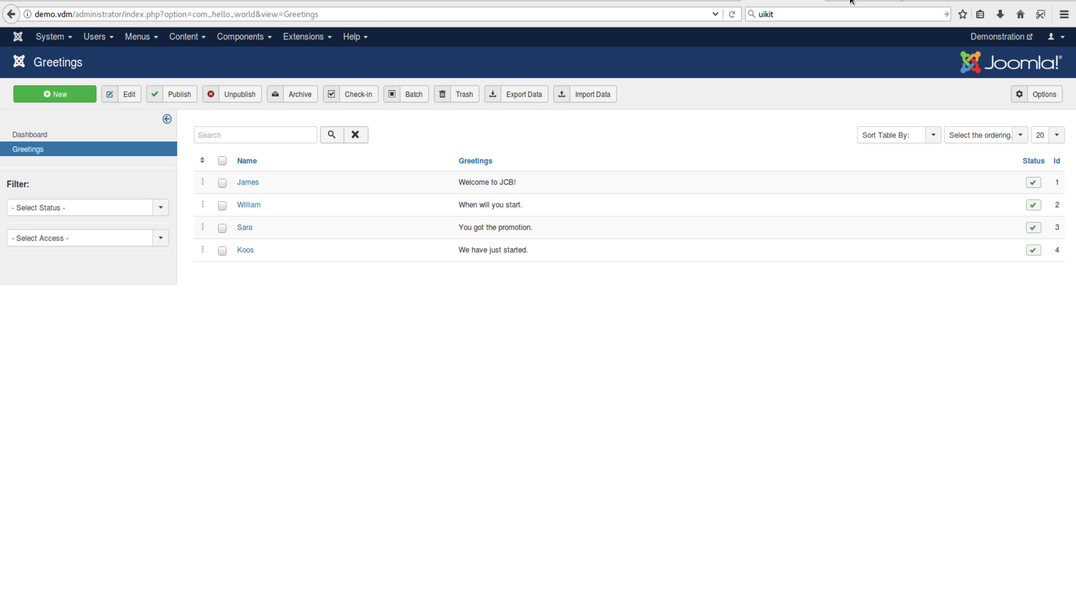
pyautogui.click(851, 1)
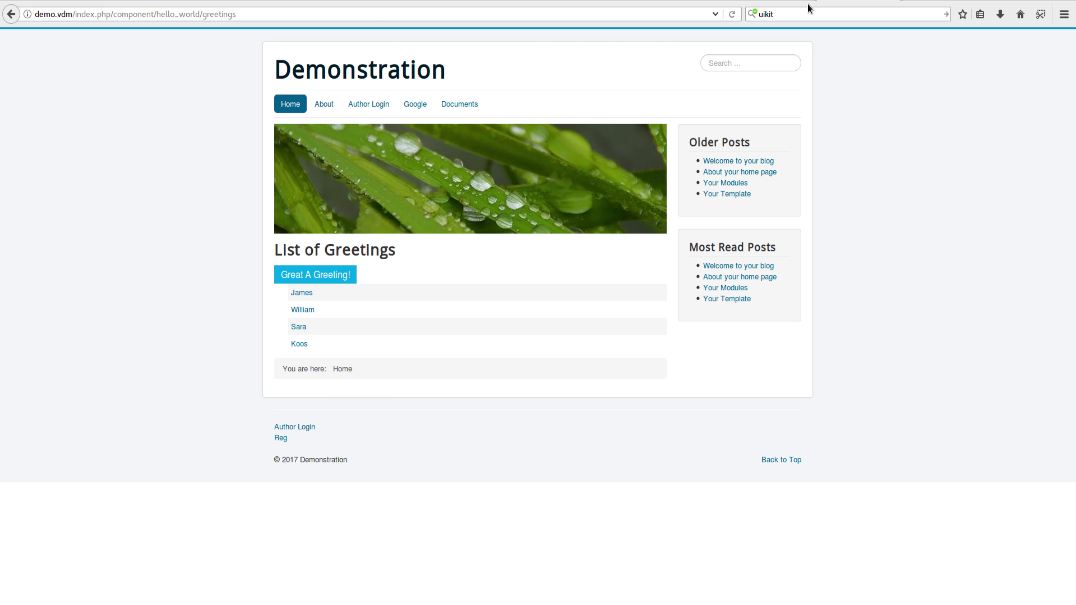
pyautogui.click(731, 14)
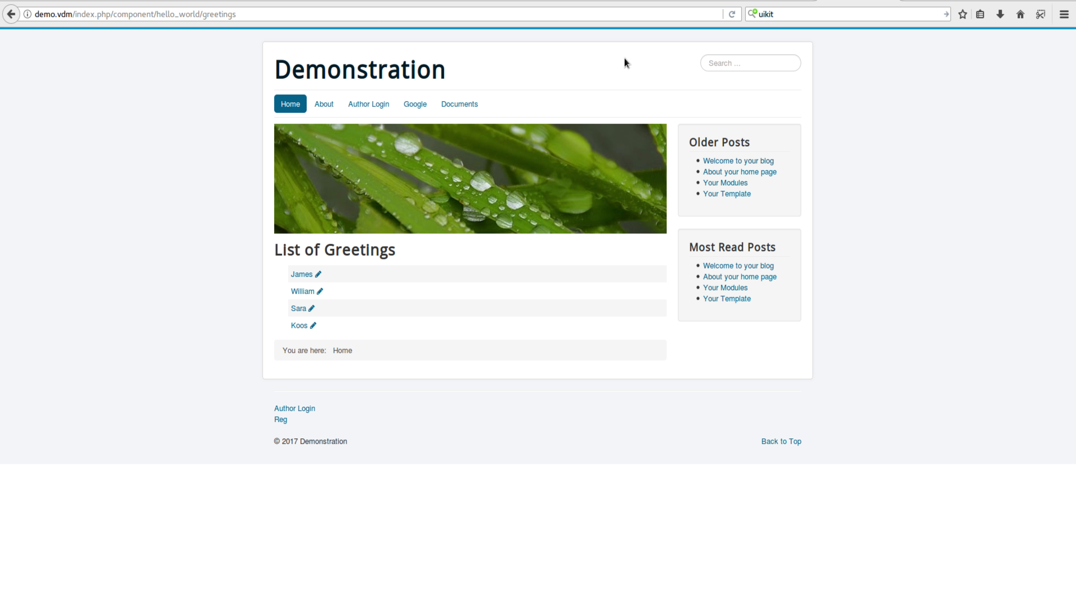
# Return to the Hello World permission options and set the Public group's Create permission to Allowed
pyautogui.click(765, 1)
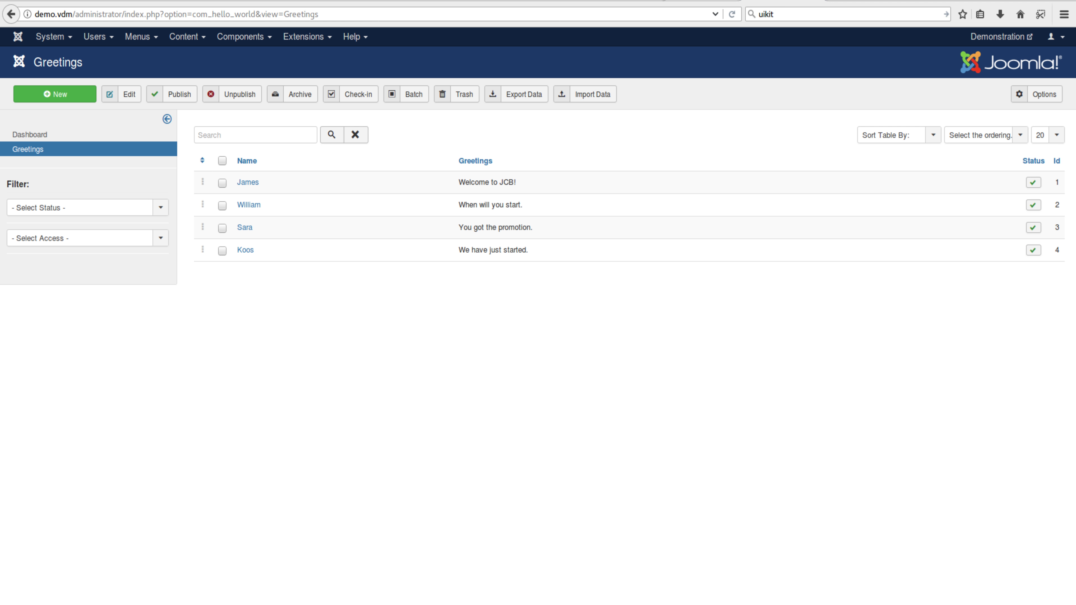
pyautogui.click(706, 1)
pyautogui.scroll(-3, 417, 377)
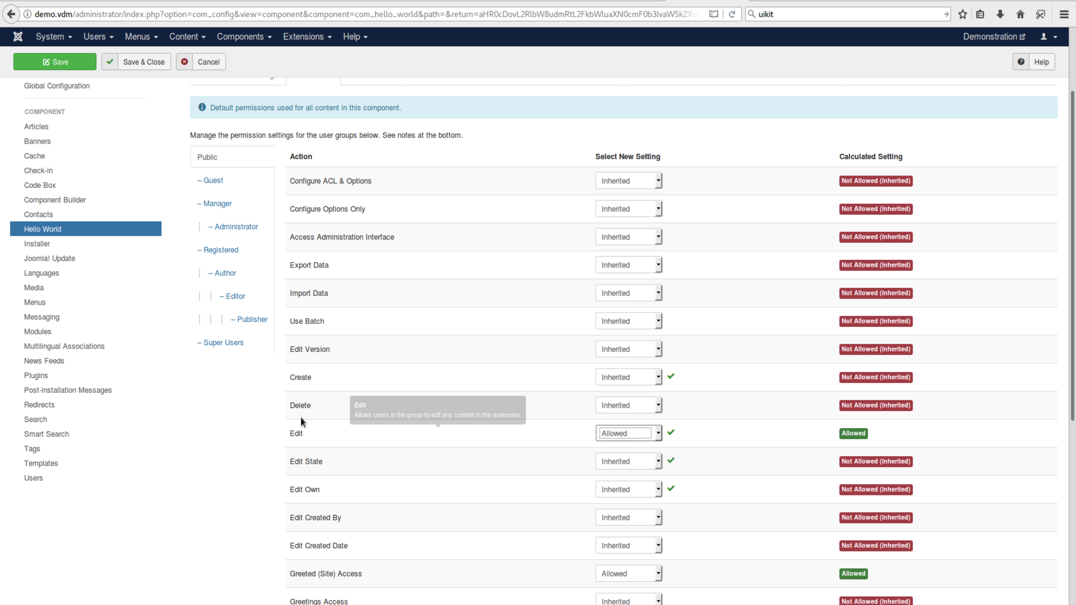
pyautogui.click(634, 380)
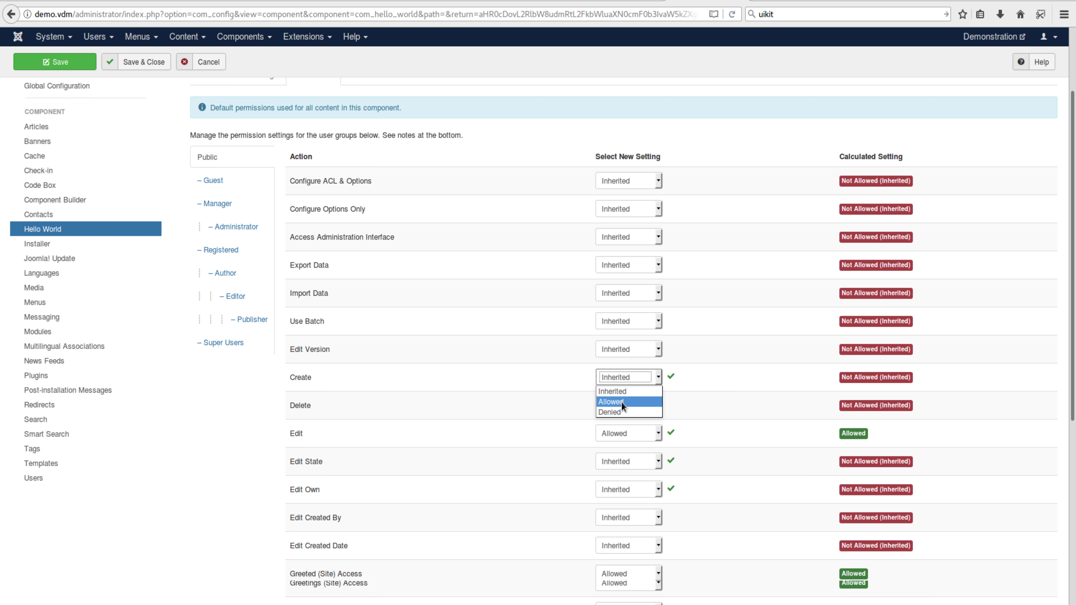
pyautogui.click(621, 402)
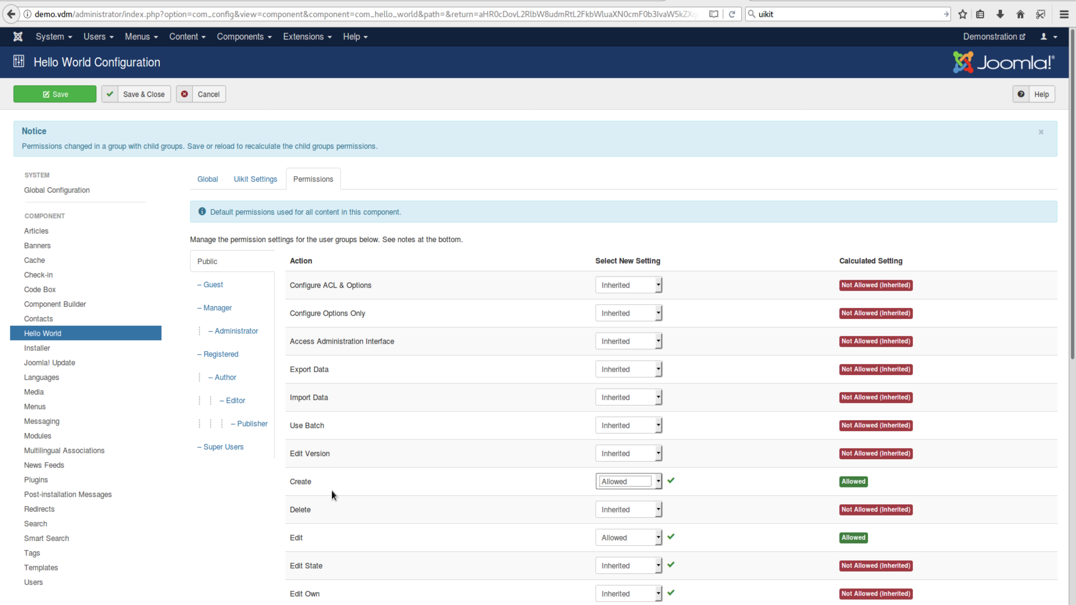
# Reload the front-end greetings pages to check the Great A Greeting button and the edit links
pyautogui.click(925, 2)
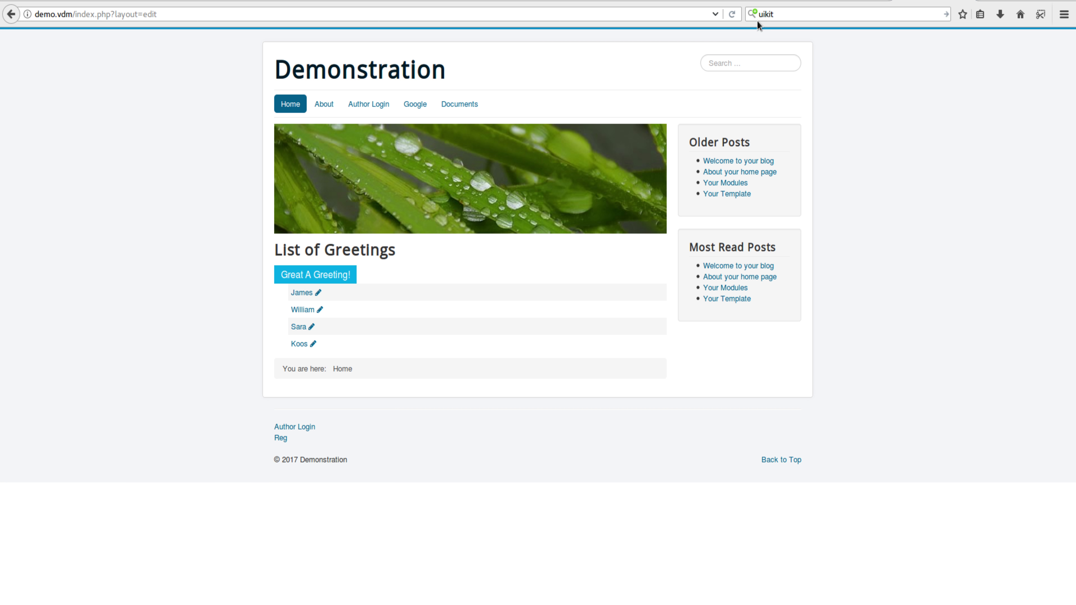
pyautogui.click(731, 14)
pyautogui.click(962, 2)
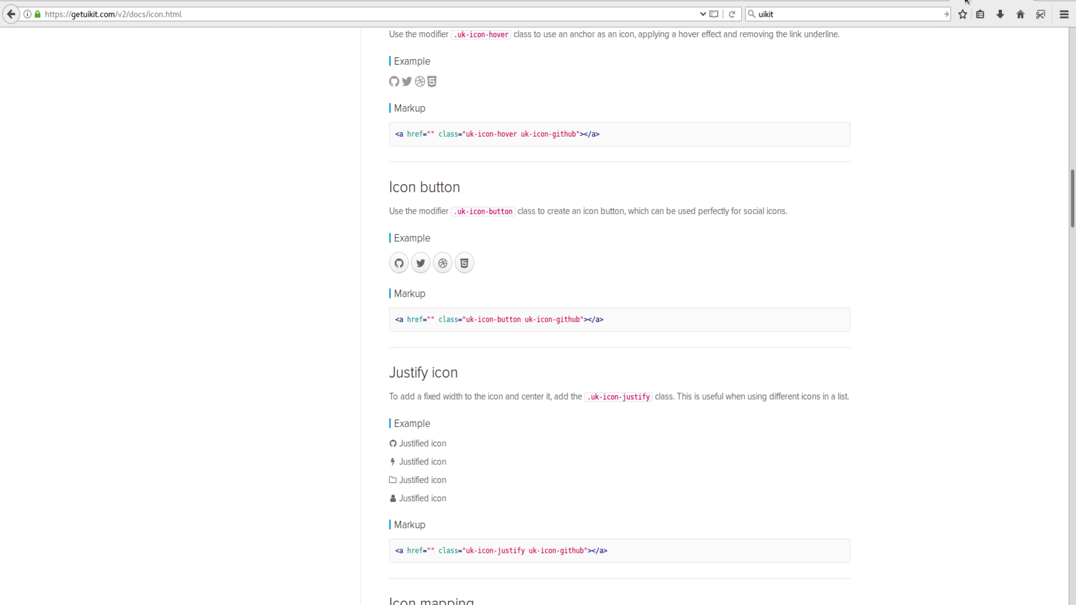
pyautogui.click(884, 2)
pyautogui.click(731, 14)
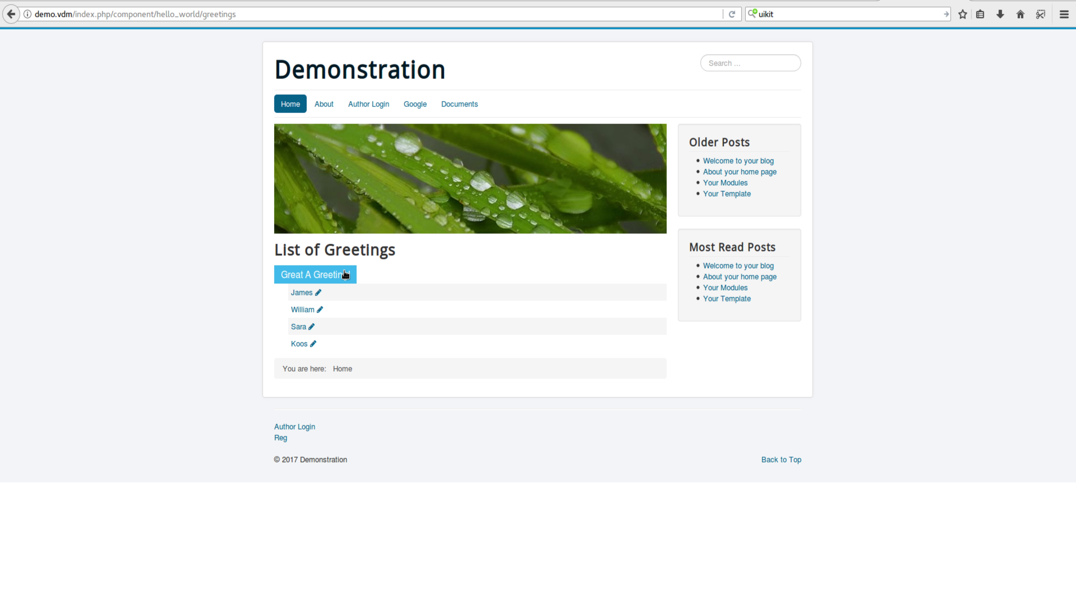
# Try to save and close a new front-end greeting with a name and the text "Great place to study!"
pyautogui.click(345, 274)
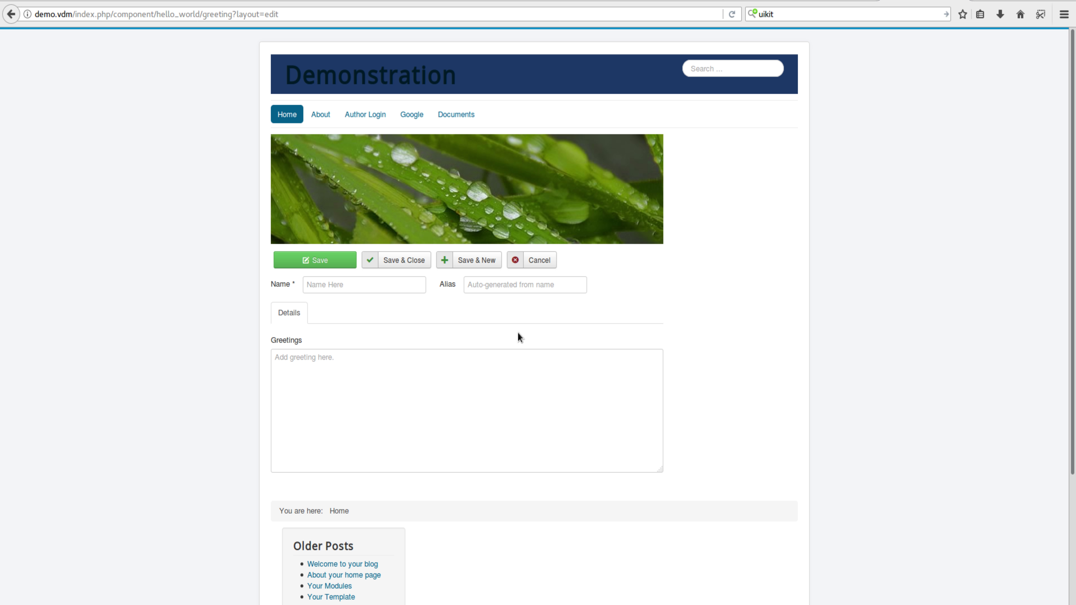
pyautogui.click(356, 292)
pyautogui.write('Linda')
pyautogui.click(319, 375)
pyautogui.write('Great place to study!')
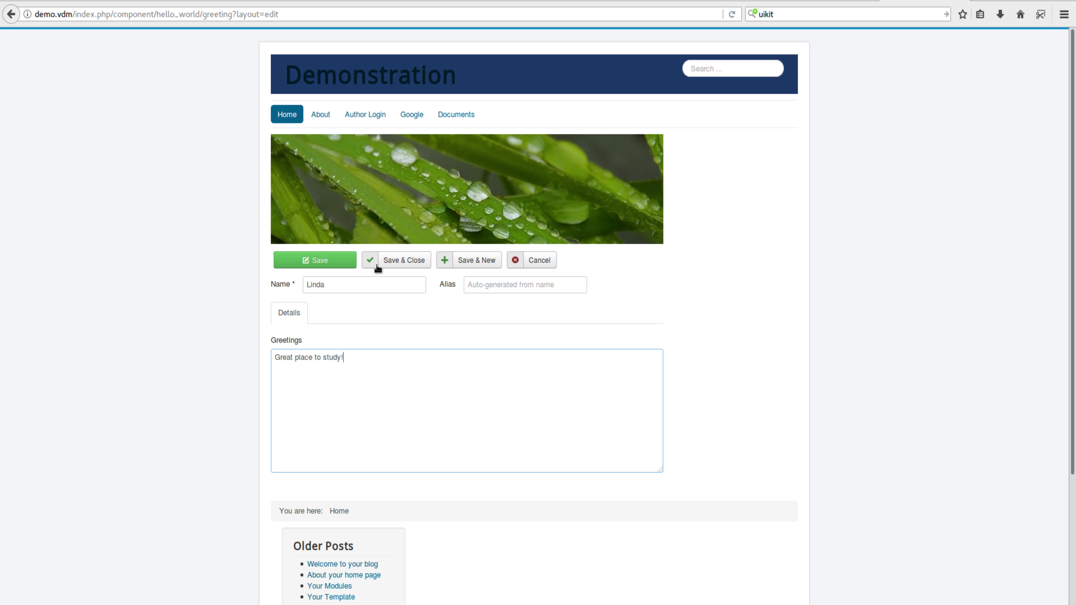
pyautogui.click(396, 260)
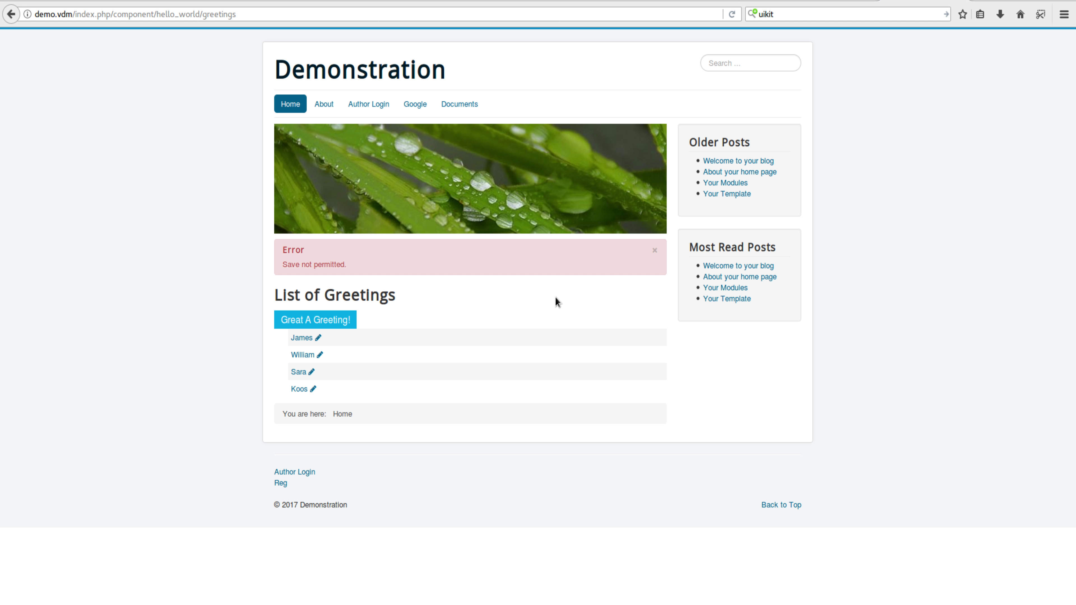
# Set the Public group's Delete, Edit State, Edit Own, Edit Created By, Edit Created Date and Greetings Access permissions to Allowed
pyautogui.hotkey('ctrl', 'Tab')
pyautogui.scroll(-3, 767, 302)
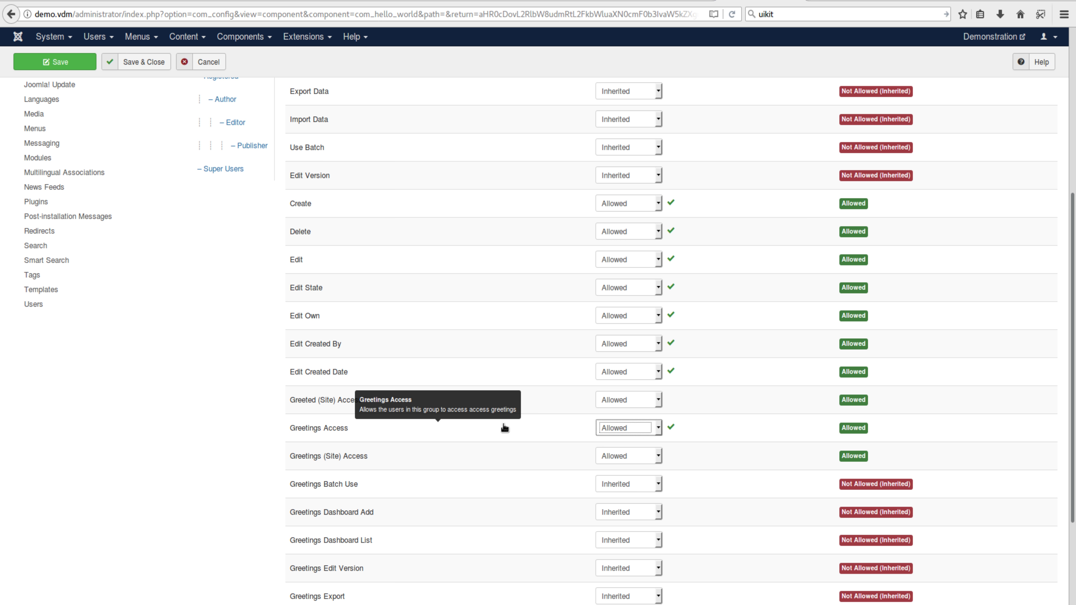
# Create a front-end greeting with a name and the text "Great place to study linda.com", and save and close it
pyautogui.click(912, 2)
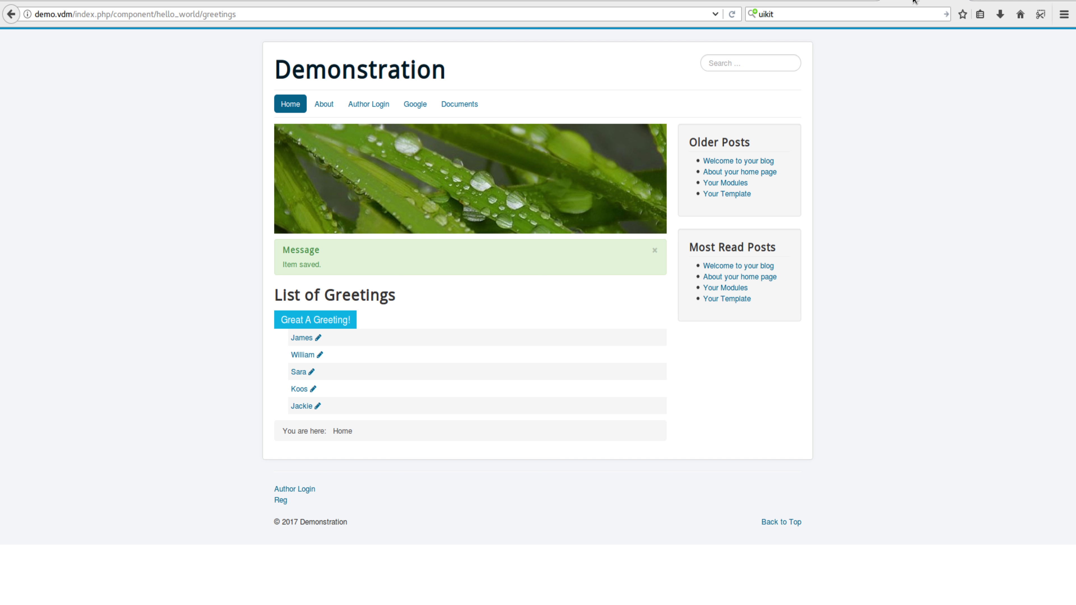
pyautogui.click(348, 320)
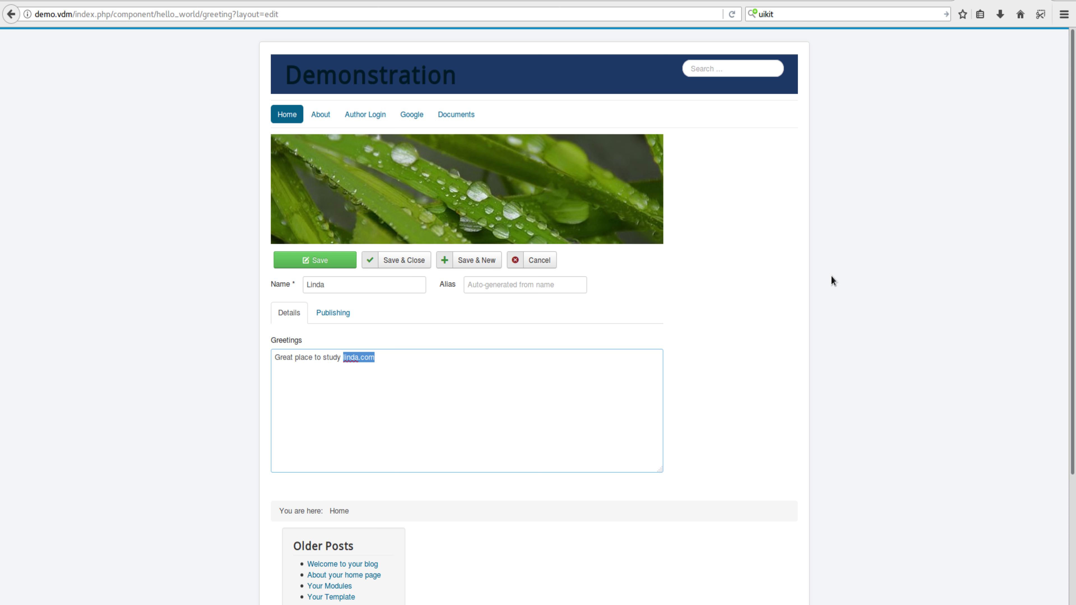
pyautogui.click(403, 263)
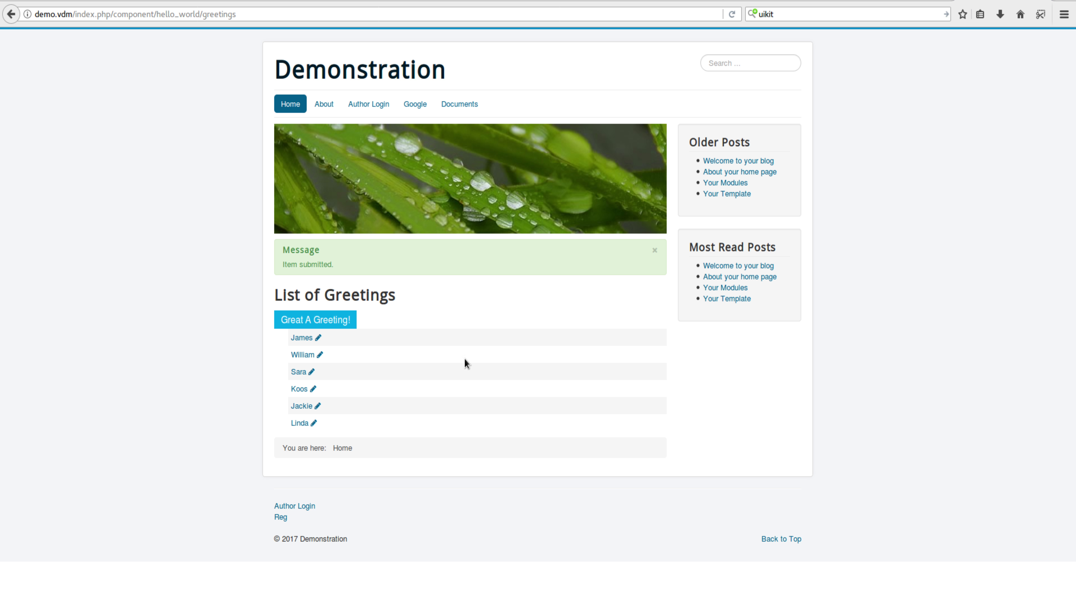
# Check the new greeting's edit form and its public page, and return to the site's home page
pyautogui.click(313, 423)
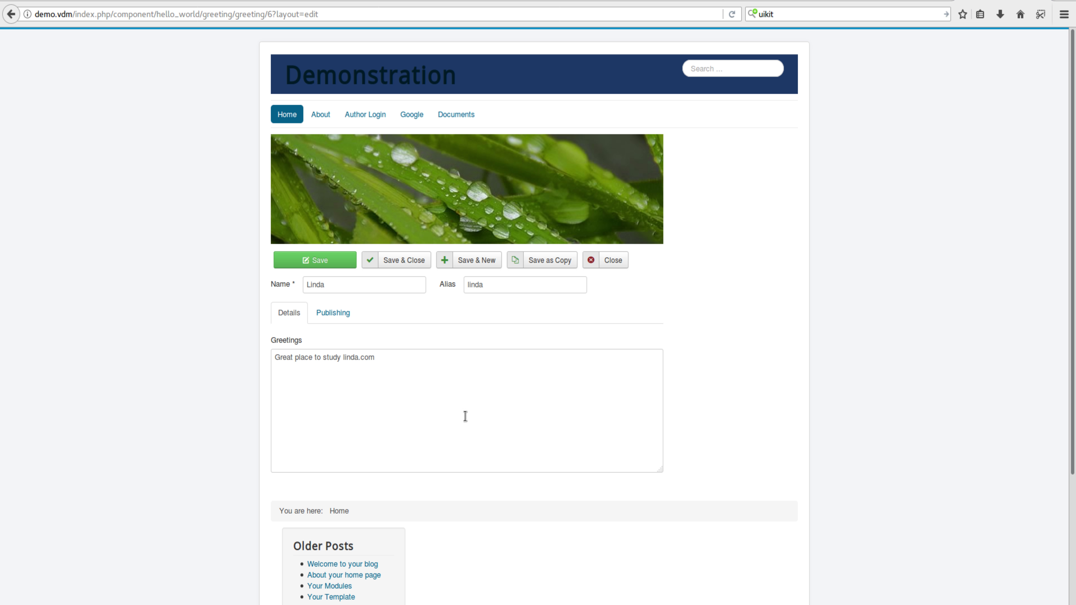
pyautogui.click(589, 261)
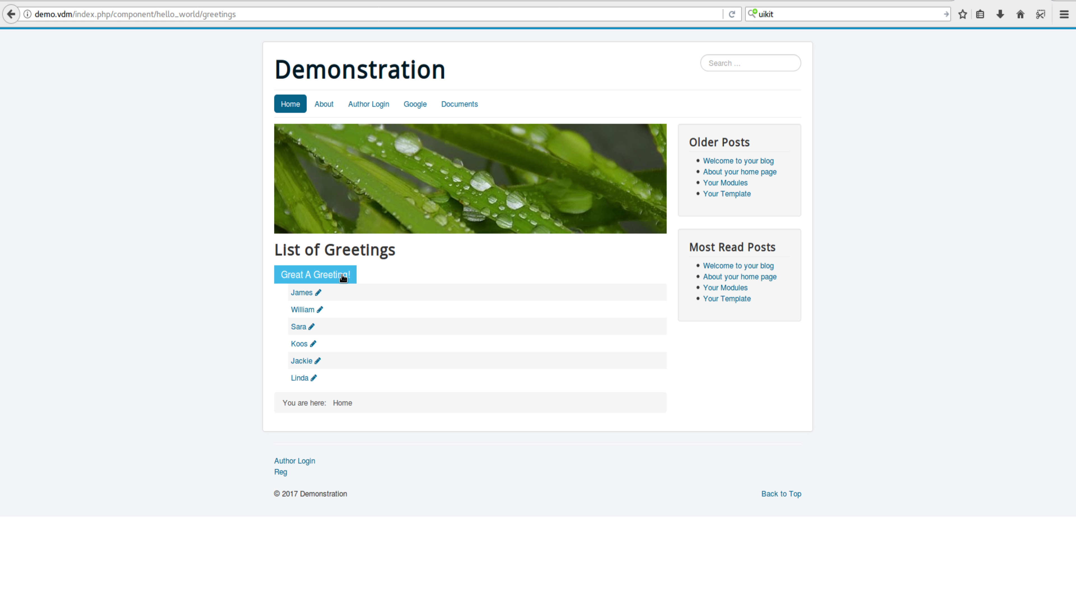
pyautogui.click(300, 378)
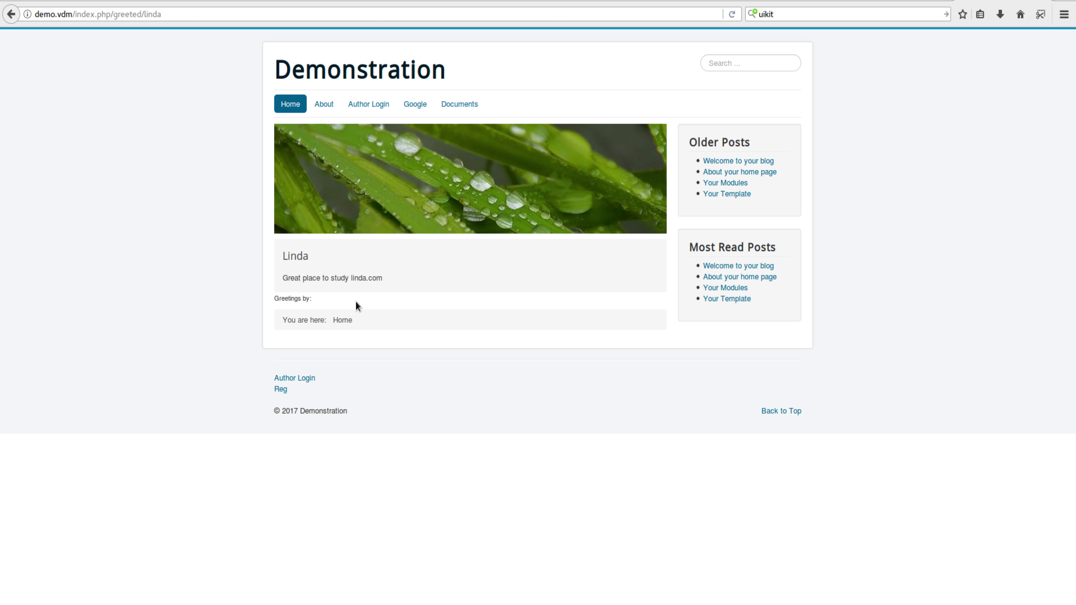
pyautogui.hotkey('alt', 'Left')
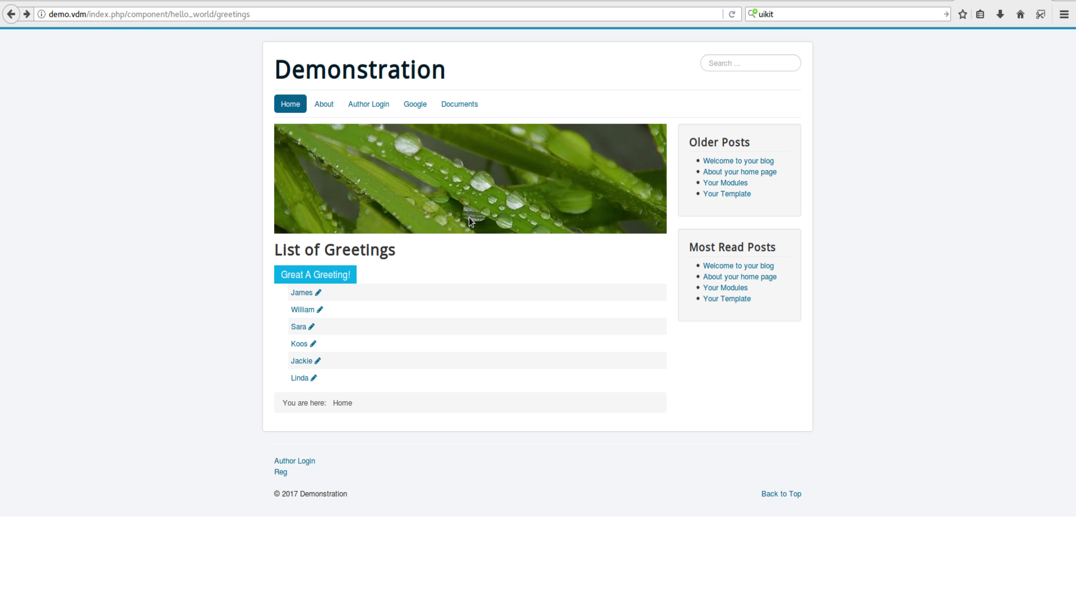
pyautogui.click(286, 105)
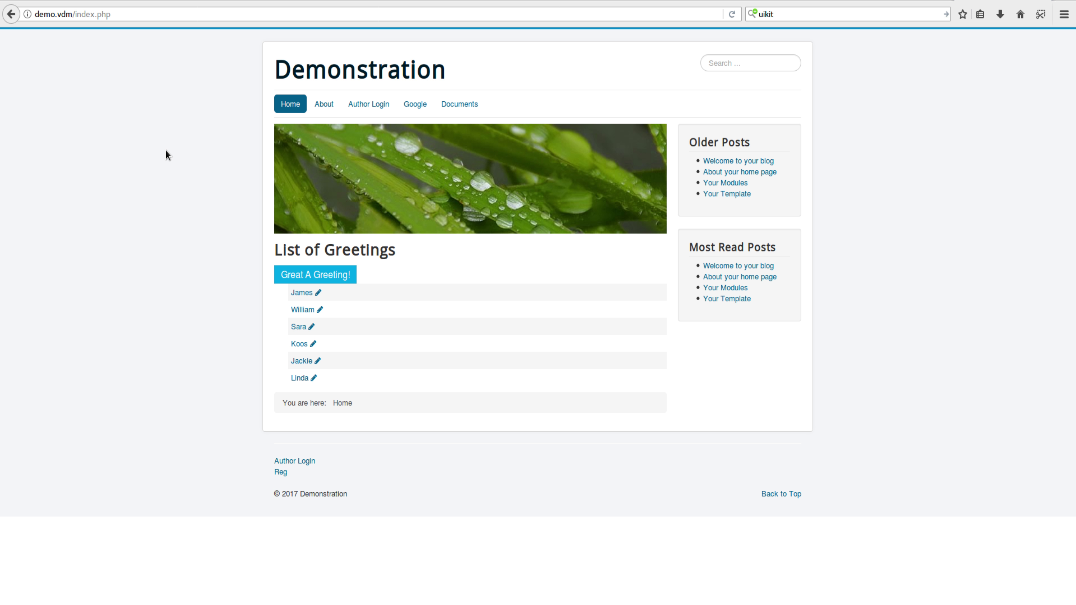
# Return to the Hello World permission options and set the Public group's Create, Delete and edit-related permissions to Inherited
pyautogui.click(728, 2)
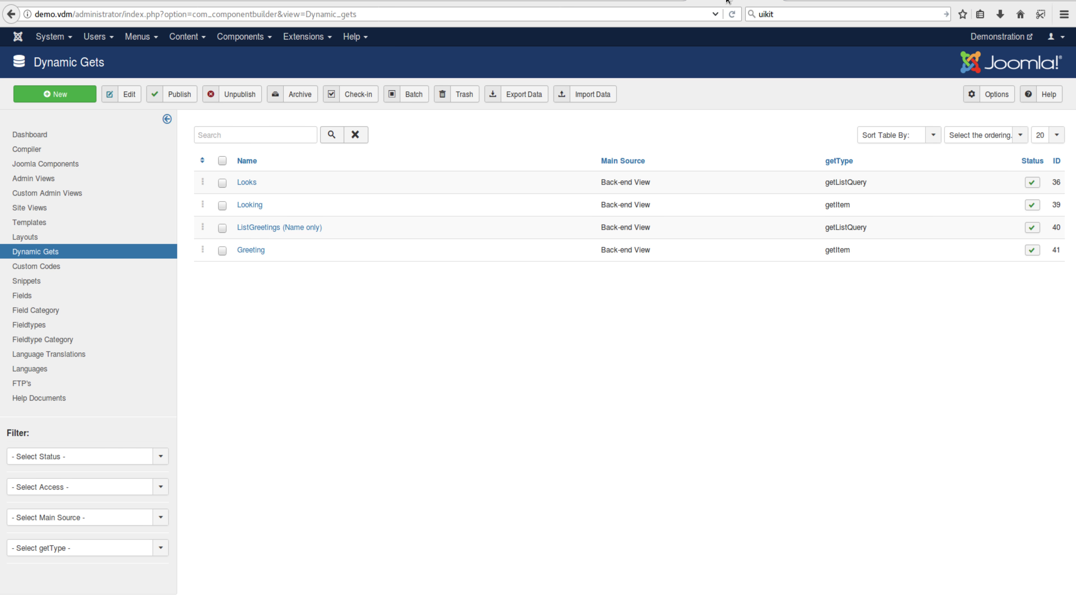
pyautogui.click(807, 1)
pyautogui.scroll(-3, 746, 220)
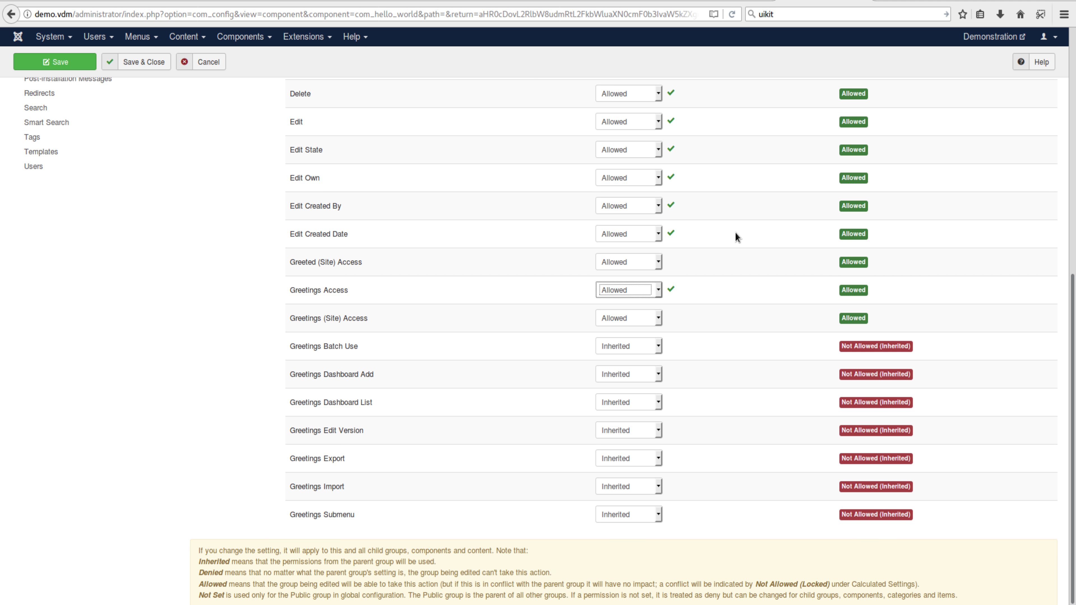
pyautogui.scroll(3, 733, 232)
pyautogui.click(624, 208)
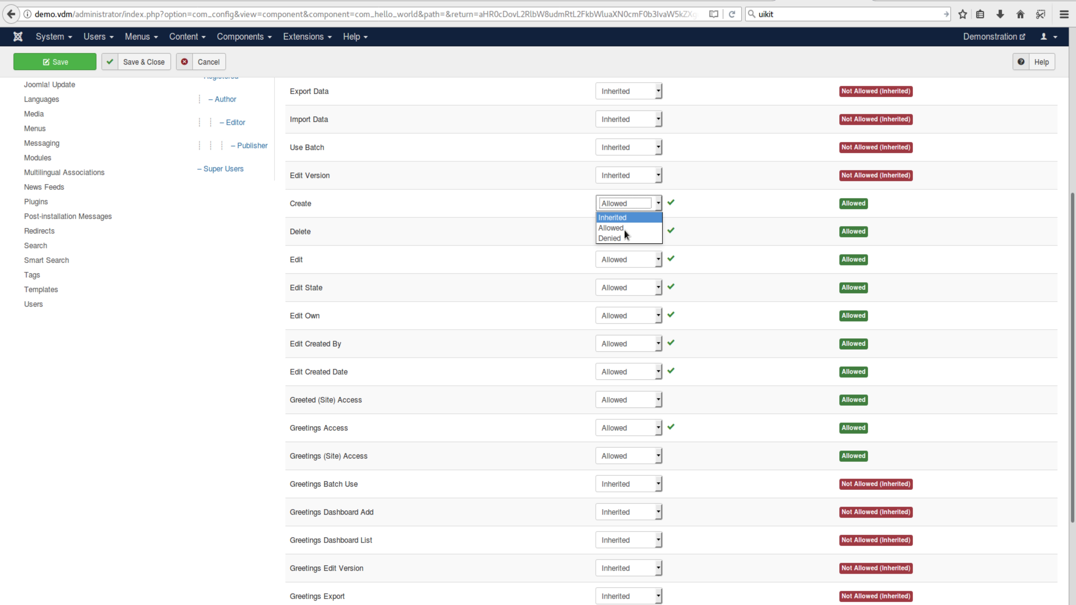
pyautogui.click(624, 217)
pyautogui.scroll(-3, 624, 313)
pyautogui.click(626, 338)
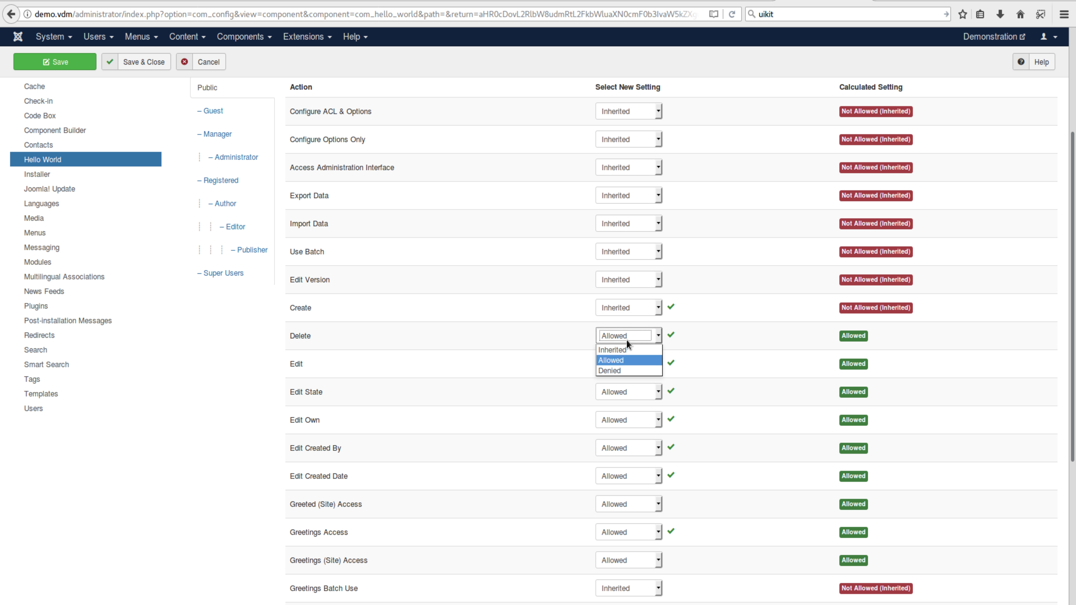
pyautogui.click(617, 351)
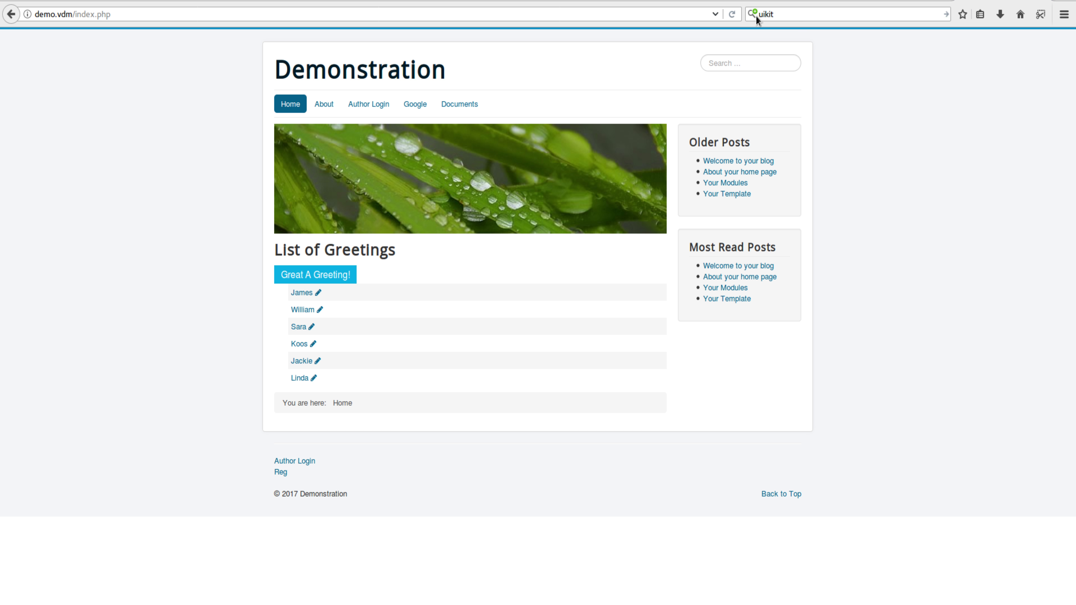
# Reload the front-end home page, open the second greeting and return to the list
pyautogui.click(734, 15)
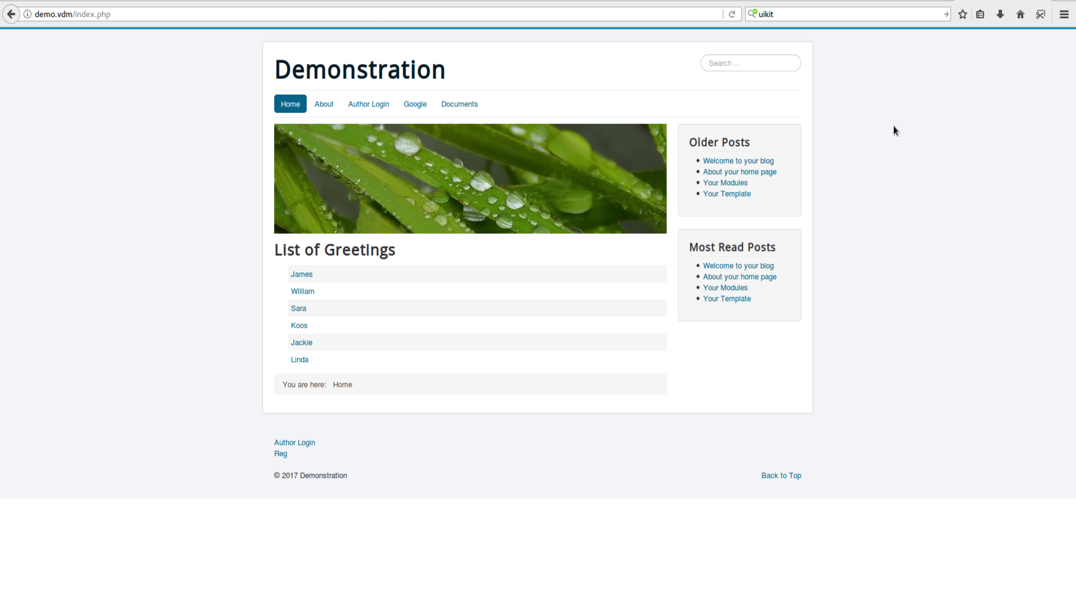
pyautogui.click(306, 292)
pyautogui.hotkey('alt', 'Left')
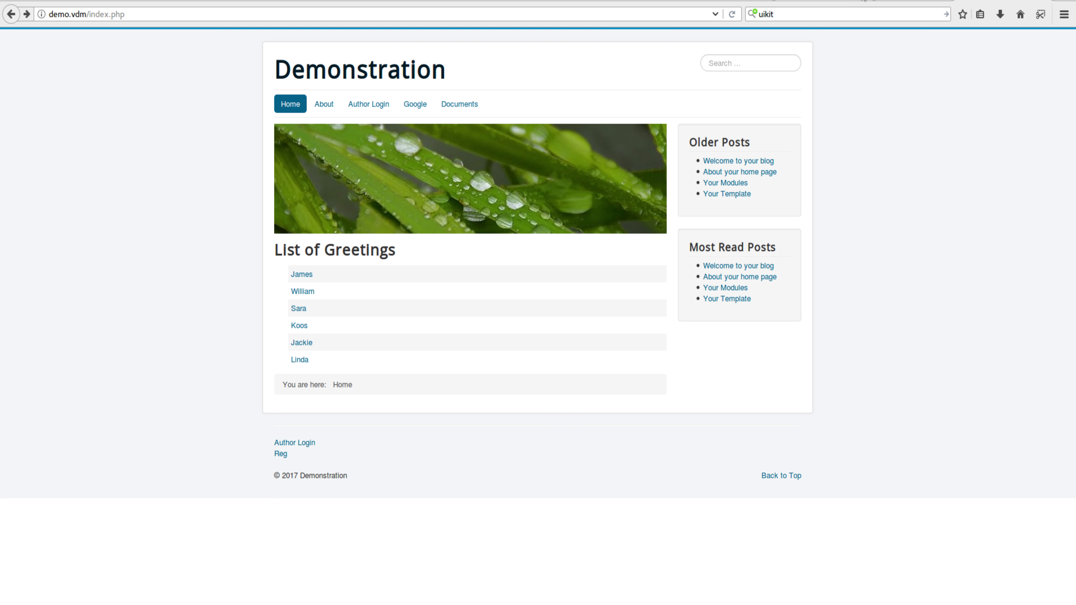
# Set the Public group's Greeted (Site) Access and Greetings (Site) Access permissions to Allowed
pyautogui.hotkey('ctrl', 'Tab')
pyautogui.scroll(-5, 593, 314)
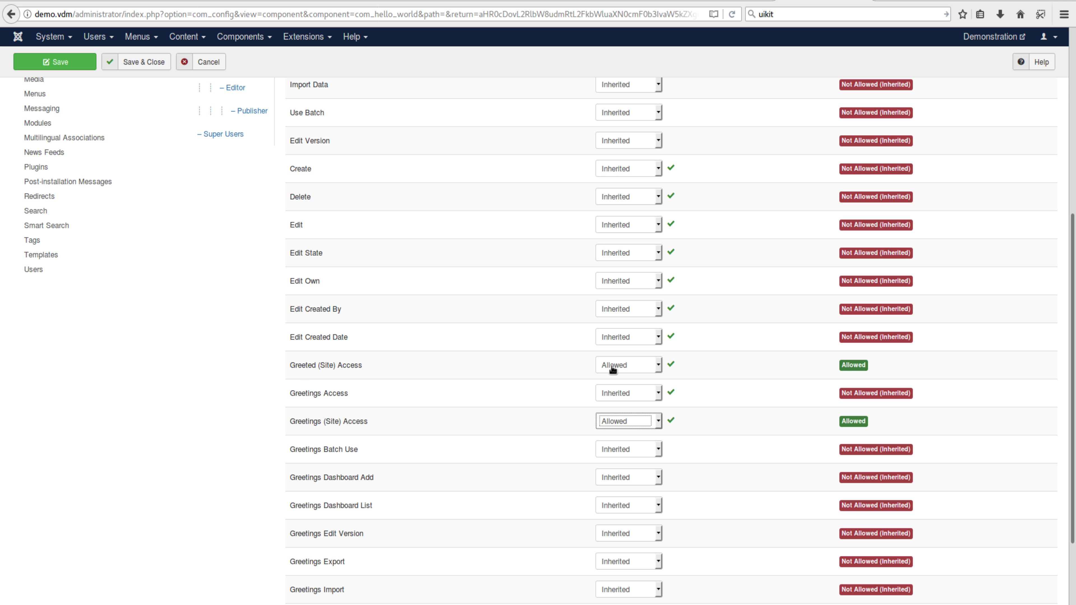
# Set the Public group's Greeted (Site) Access permission to Inherited
pyautogui.click(631, 366)
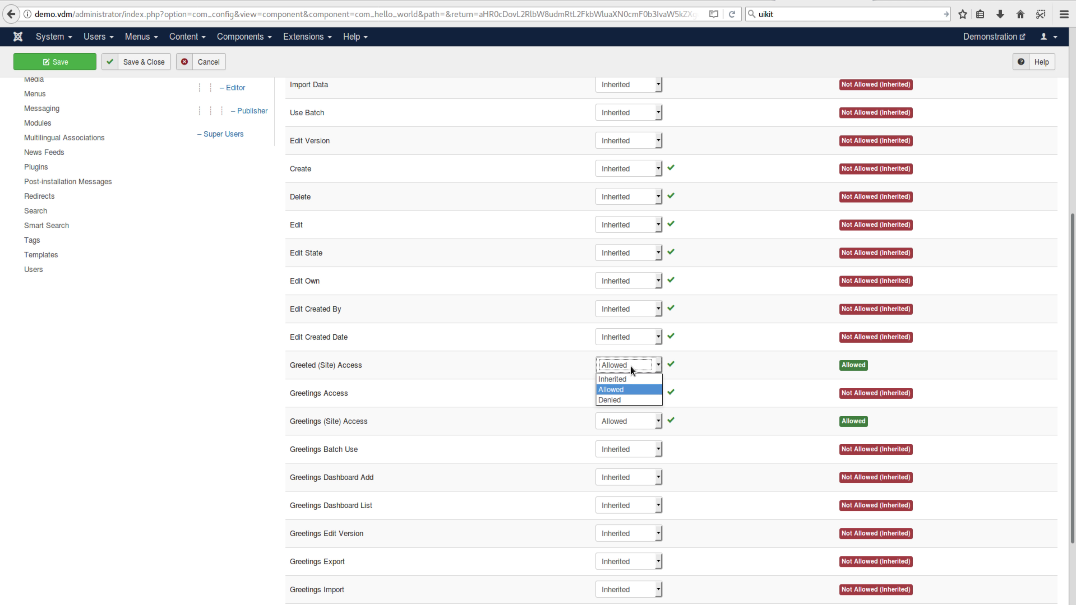
pyautogui.click(613, 379)
pyautogui.scroll(-5, 722, 400)
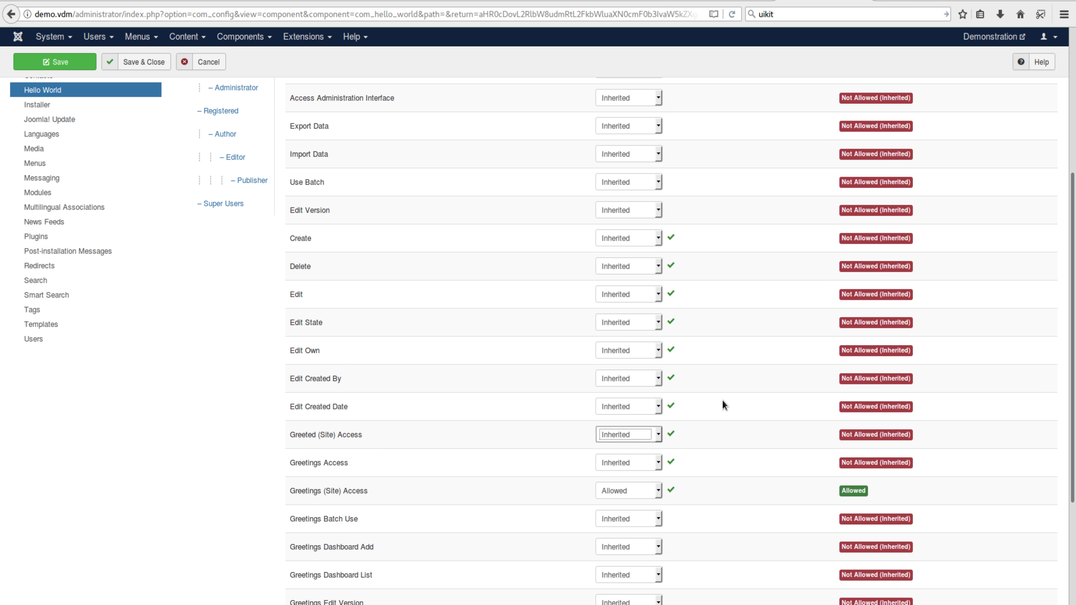
pyautogui.scroll(4, 314, 250)
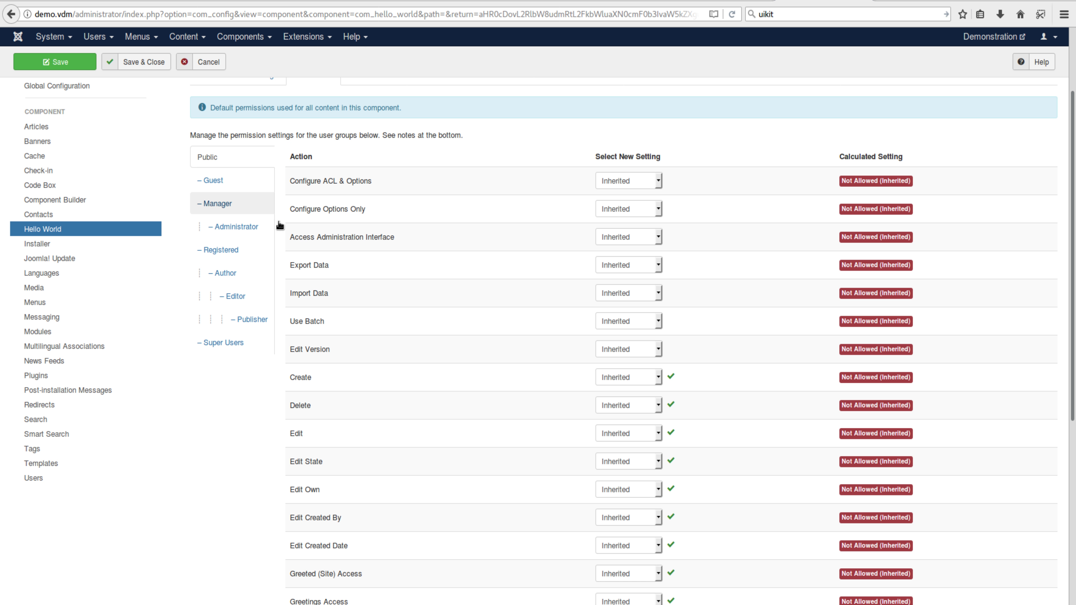
# Review the Administrator group's Hello World permissions and return to the Public group
pyautogui.click(274, 225)
pyautogui.scroll(-5, 508, 377)
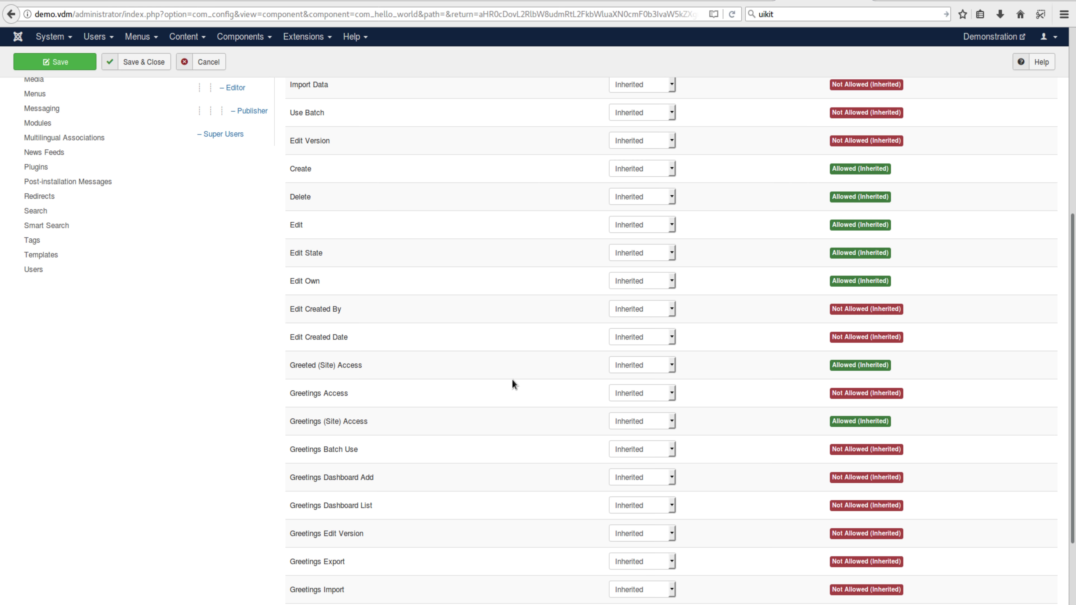
pyautogui.scroll(8, 512, 379)
pyautogui.click(207, 261)
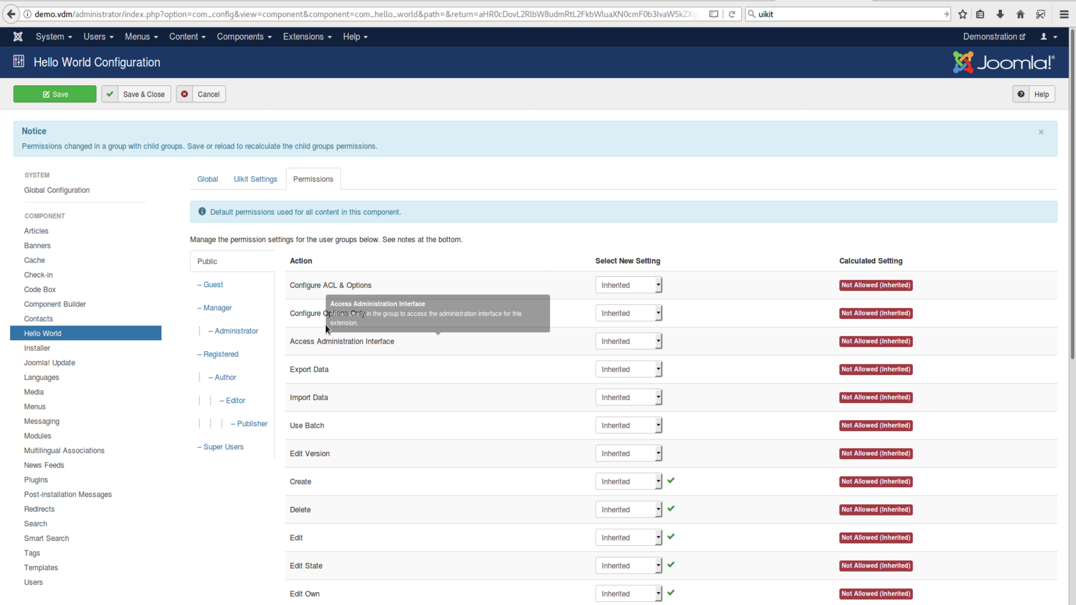
# Reload the front-end home page, try to open the fourth greeting and dismiss the message
pyautogui.click(987, 1)
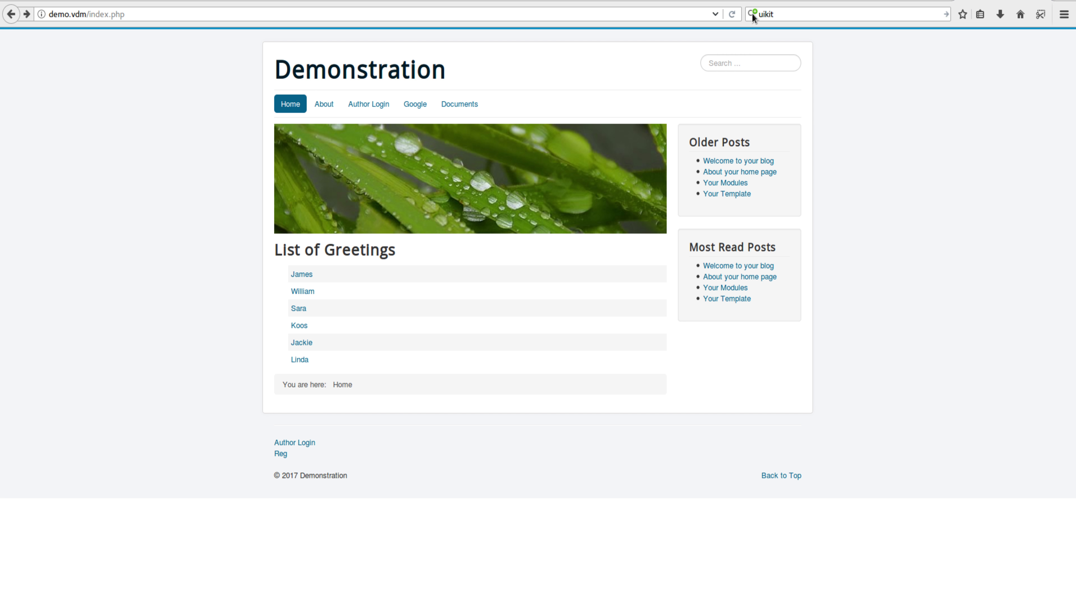
pyautogui.click(732, 14)
pyautogui.click(300, 327)
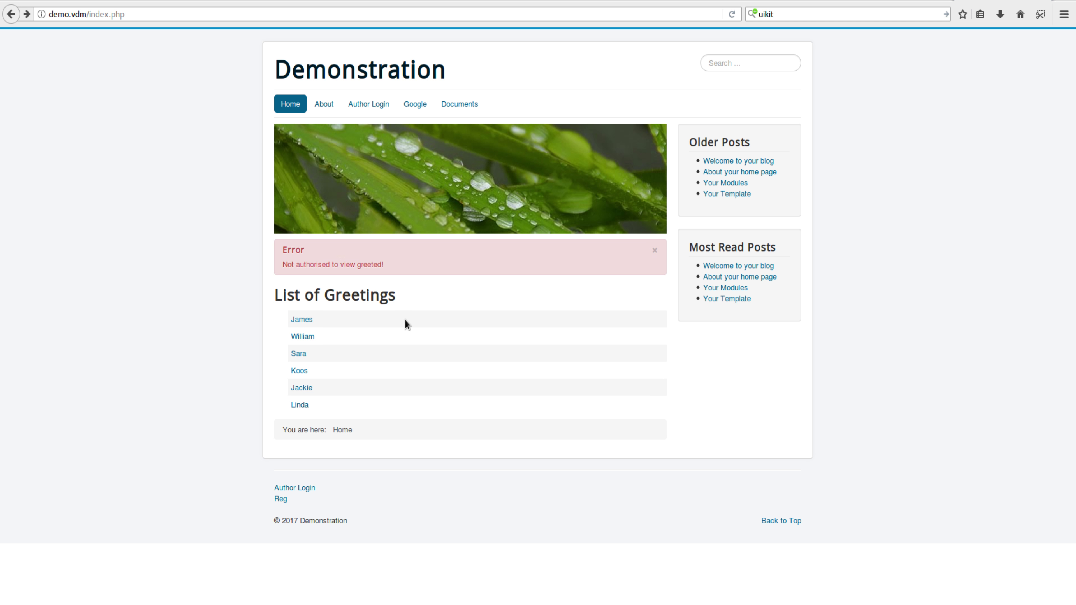
pyautogui.click(655, 251)
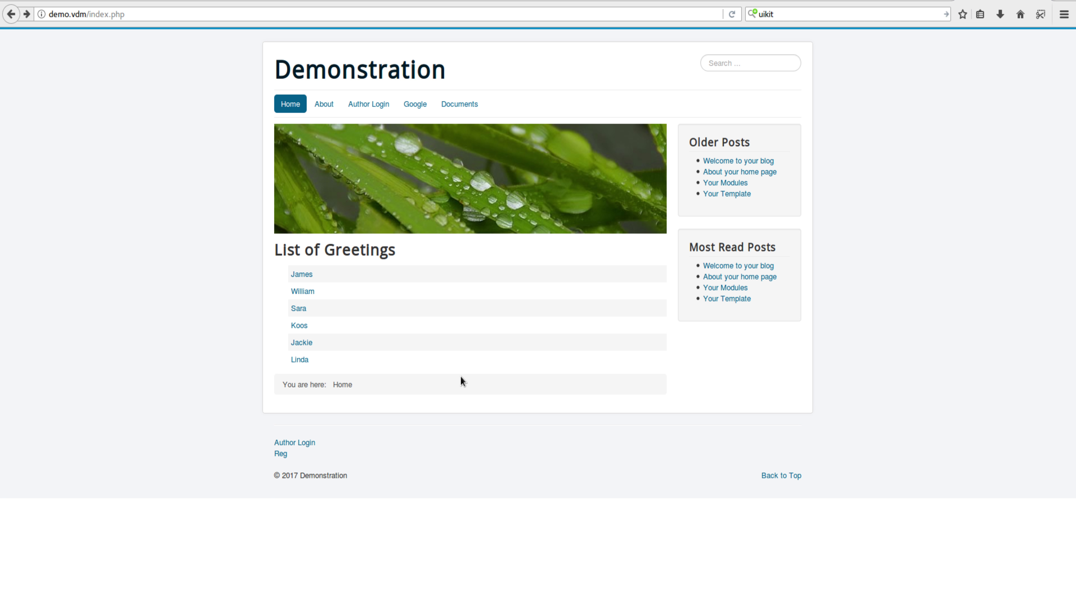
# Return to the Component Builder compiler page and review the time-saved statistics of the compiled Hello World component
pyautogui.click(907, 3)
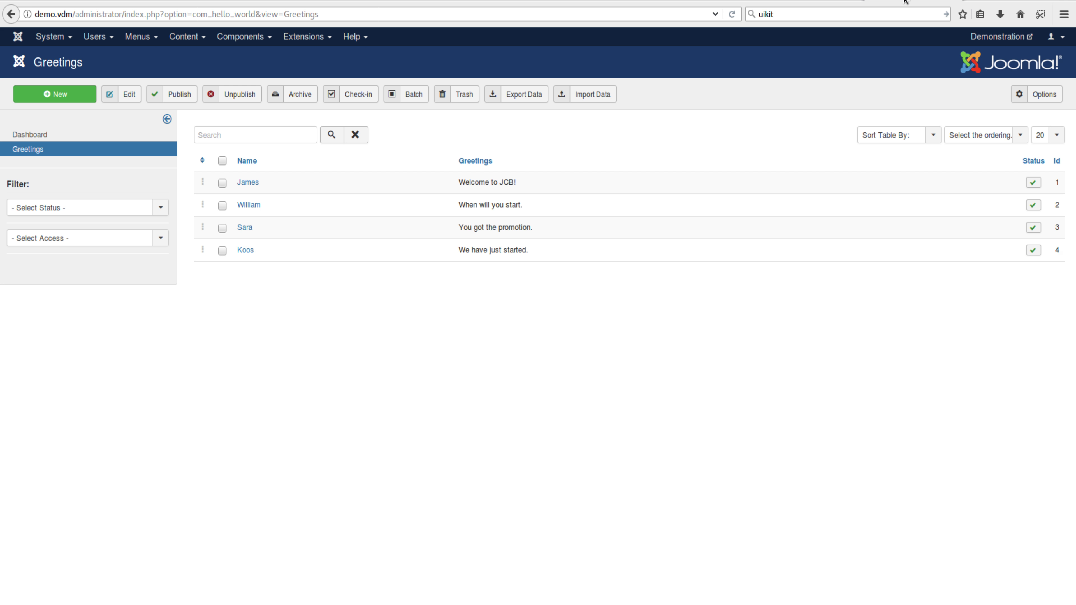
pyautogui.click(824, 1)
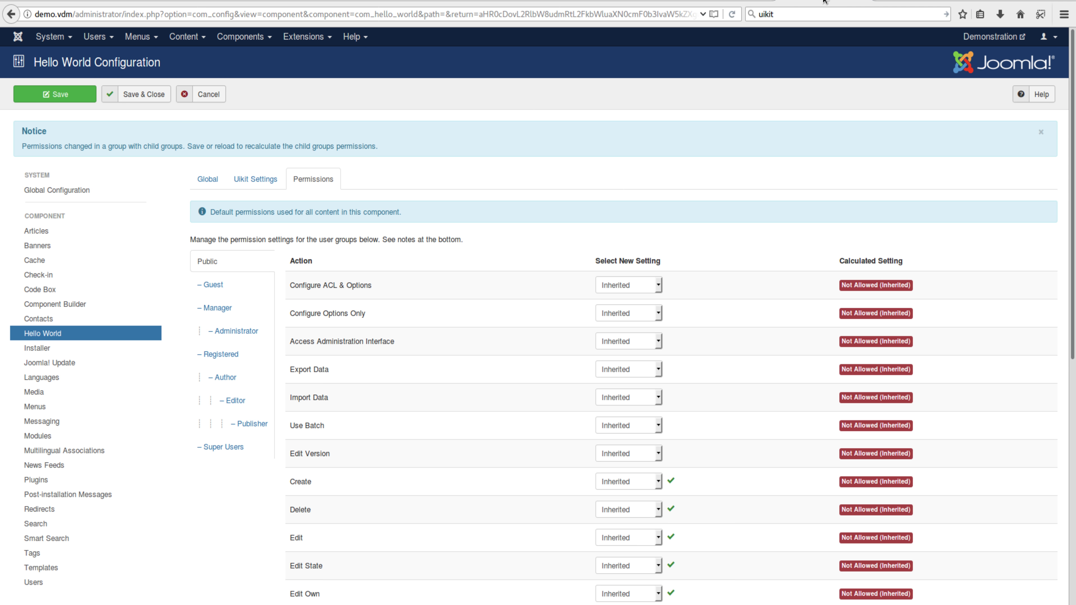
pyautogui.click(751, 1)
pyautogui.click(650, 2)
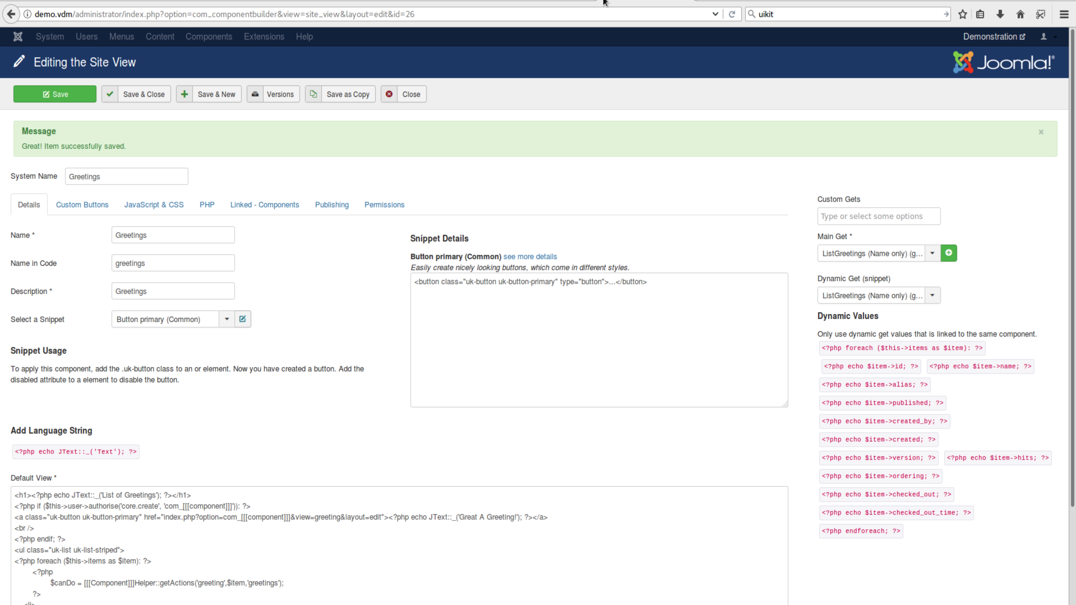
pyautogui.click(564, 2)
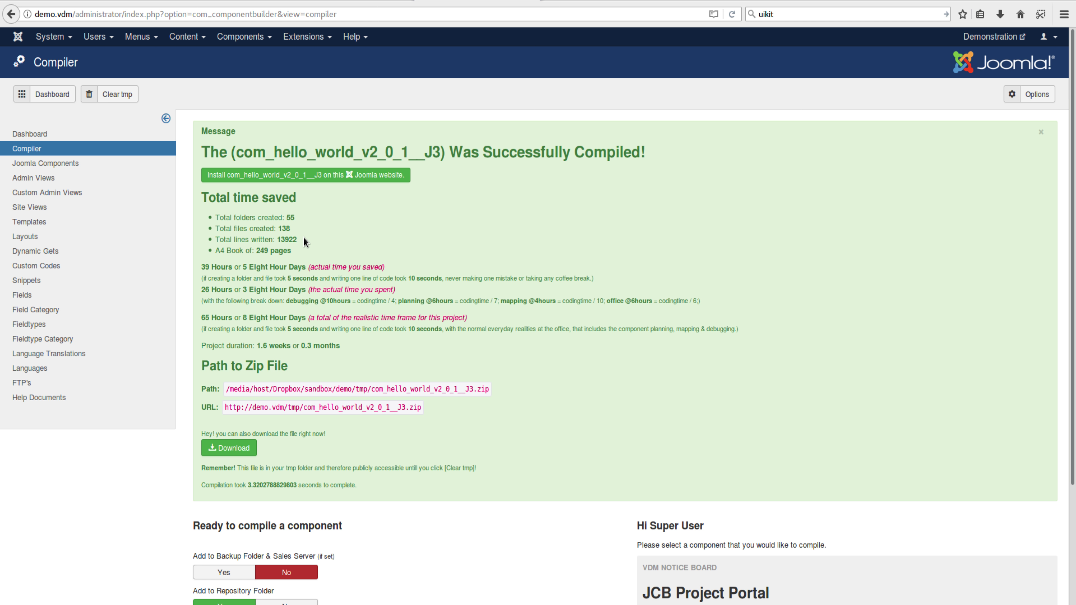
pyautogui.moveTo(299, 239); pyautogui.dragTo(277, 240)
pyautogui.moveTo(243, 268); pyautogui.dragTo(306, 268)
pyautogui.click(221, 274)
pyautogui.moveTo(202, 267); pyautogui.dragTo(210, 268)
# Open the Hello World component's Greetings list in the administrator and open the first greeting for editing
pyautogui.click(270, 43)
pyautogui.moveTo(271, 72)
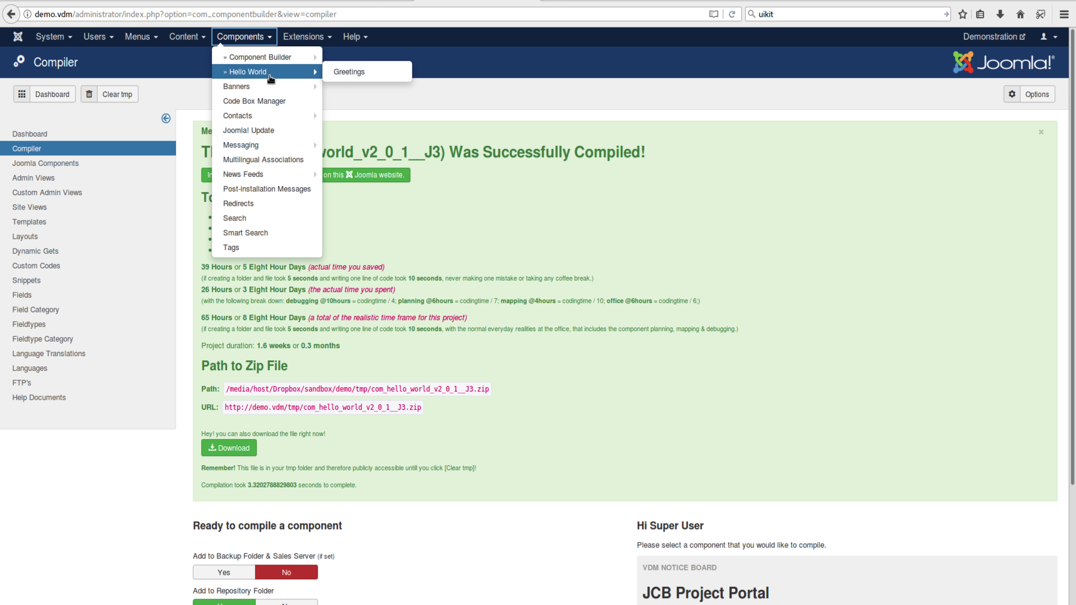
pyautogui.click(347, 73)
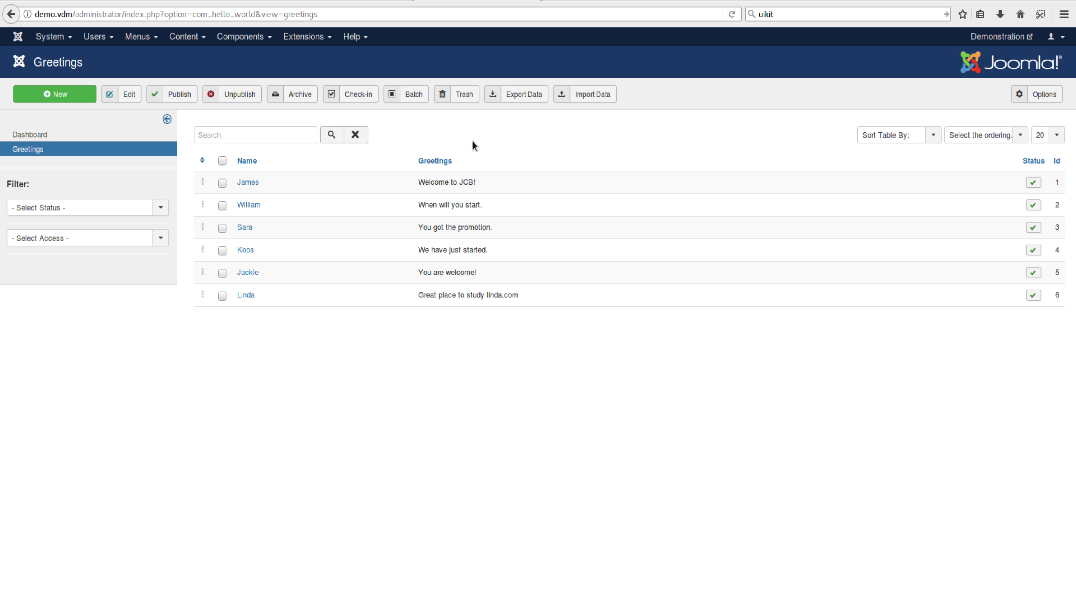
pyautogui.click(249, 183)
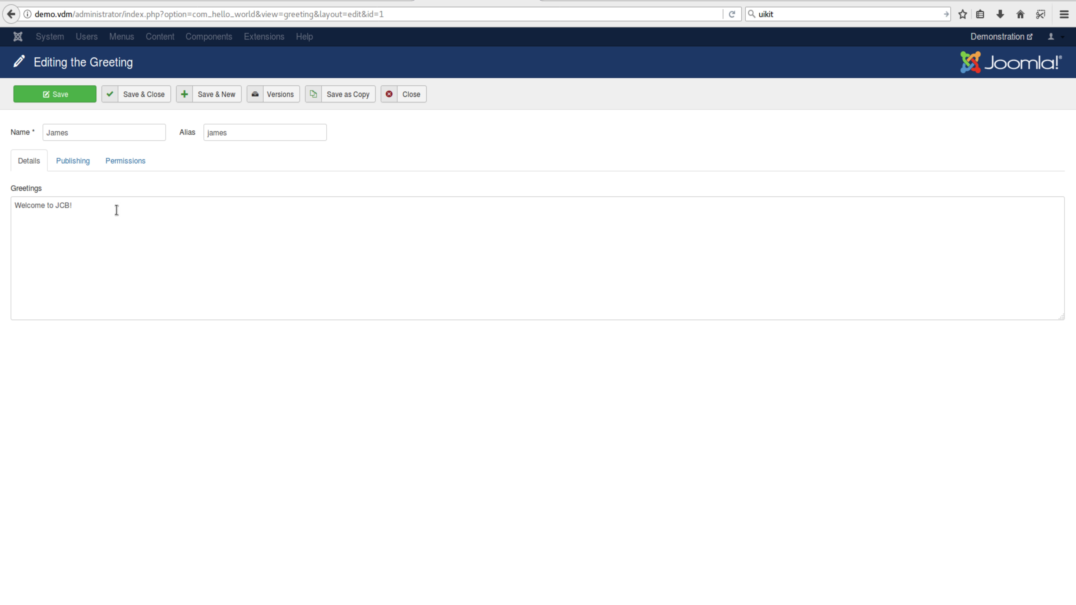
pyautogui.click(69, 210)
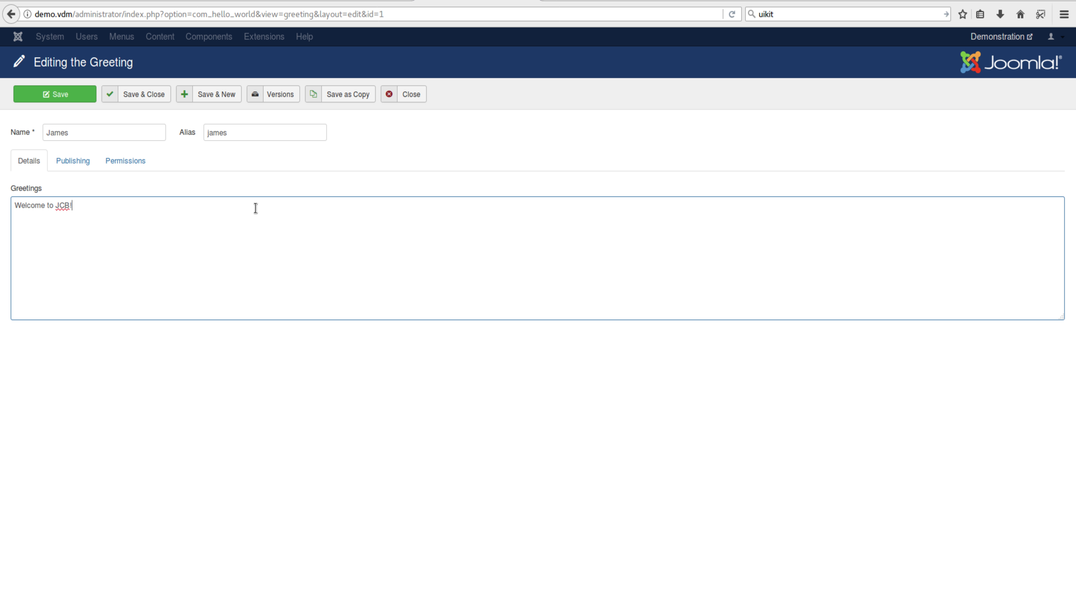
pyautogui.click(281, 95)
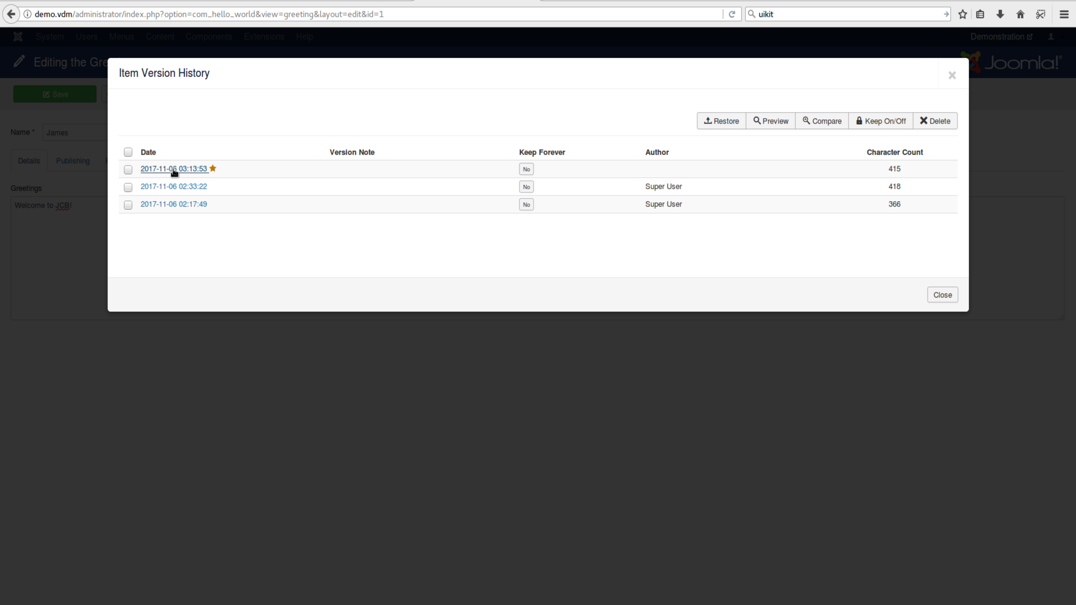
pyautogui.click(164, 191)
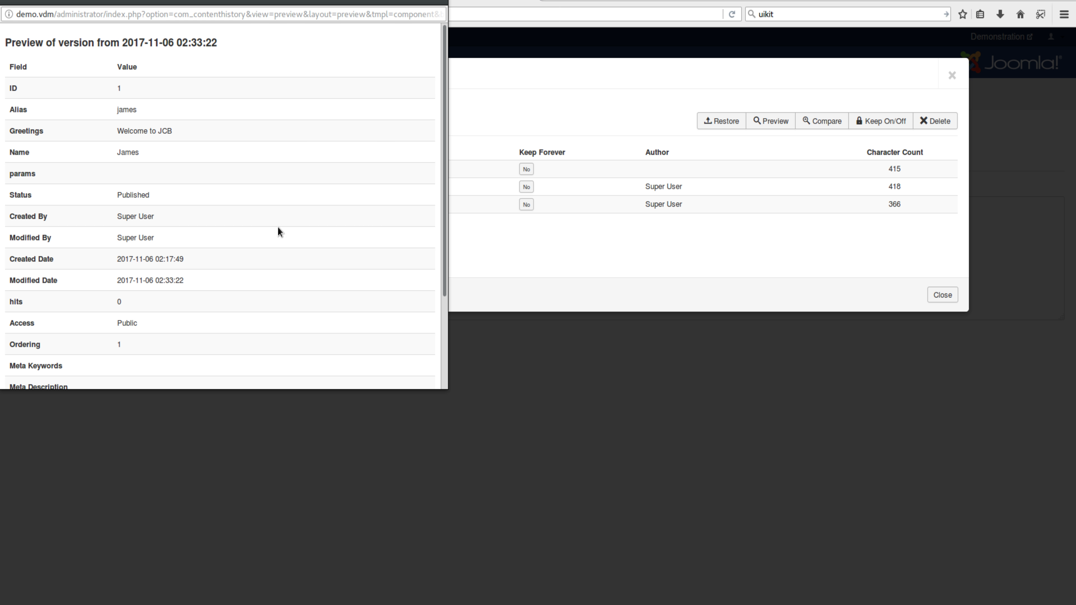
pyautogui.scroll(-5, 260, 263)
pyautogui.scroll(5, 259, 264)
pyautogui.click(434, 3)
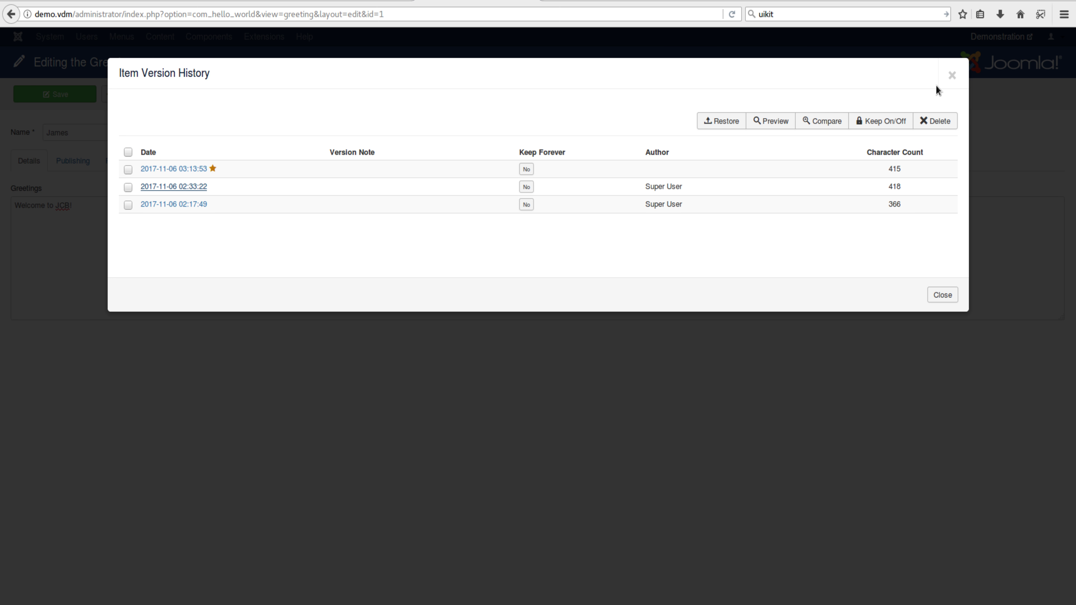
pyautogui.click(951, 75)
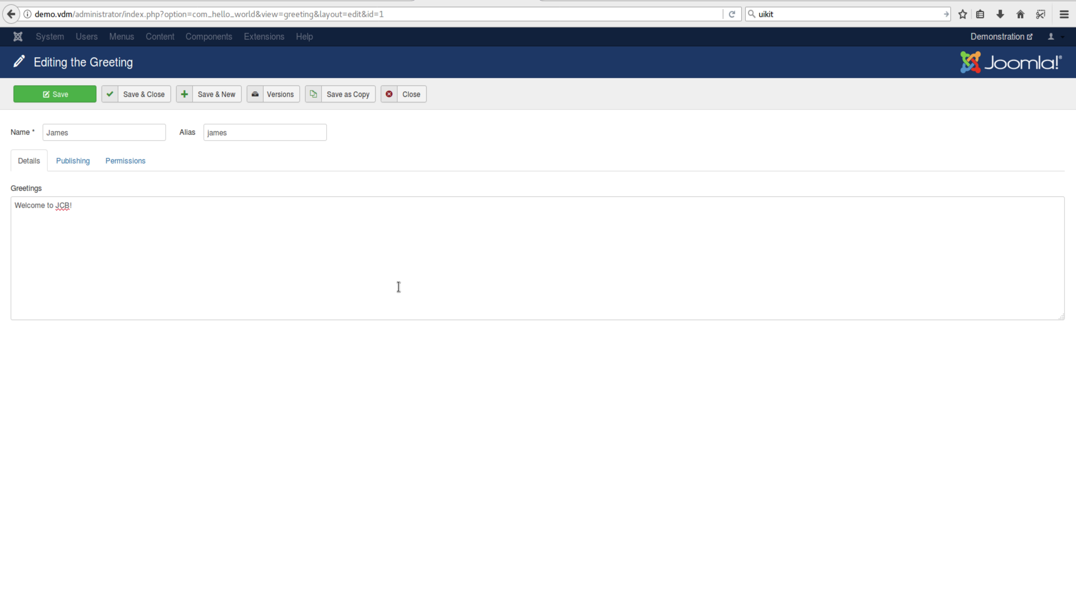
# Close the greeting's edit form and open the Hello World dashboard
pyautogui.click(407, 96)
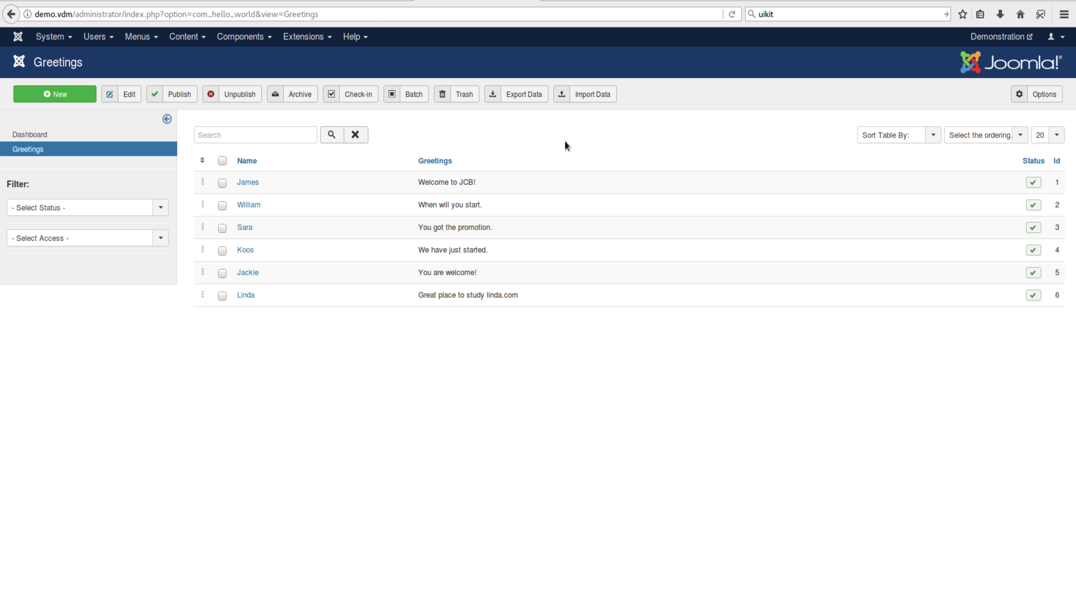
pyautogui.click(41, 134)
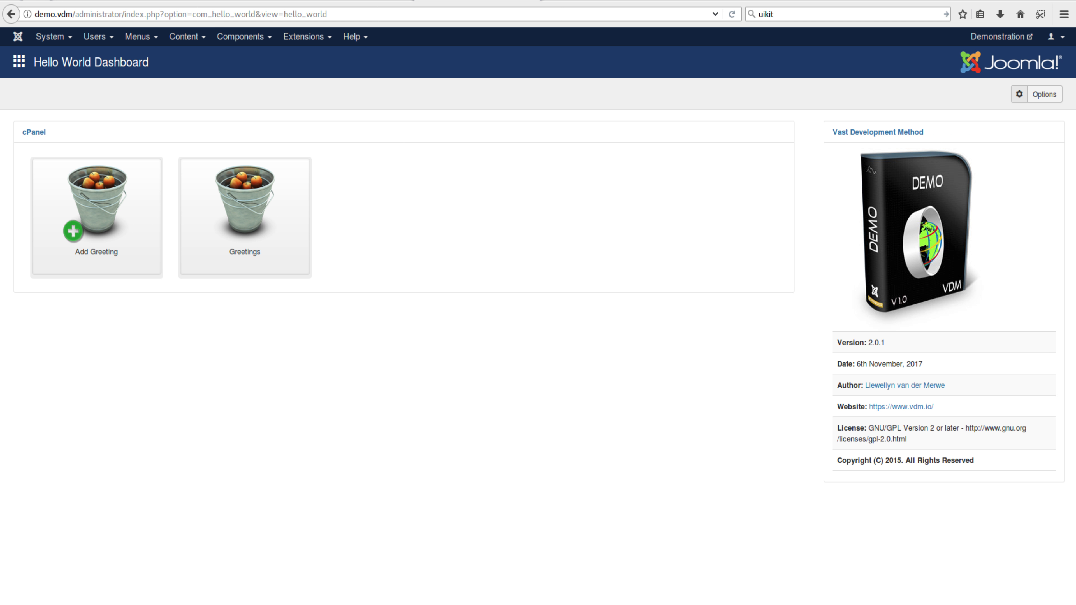
# Switch to the Joomla-Component-Builder wiki on GitHub and look through its list of video tutorials
pyautogui.hotkey('ctrl', 'Tab')
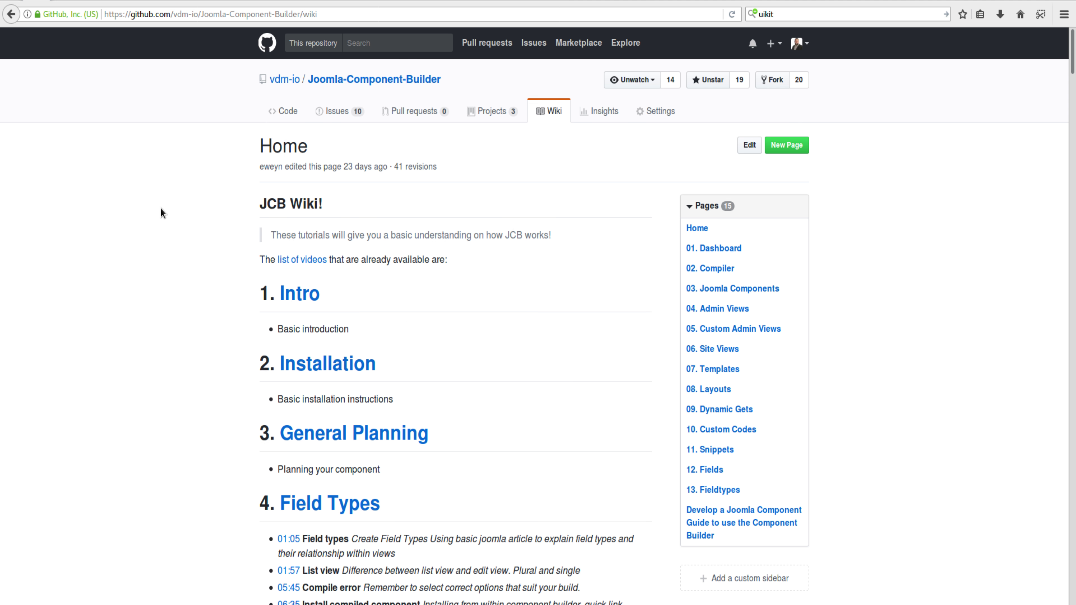
pyautogui.scroll(-10, 167, 223)
pyautogui.scroll(-15, 167, 223)
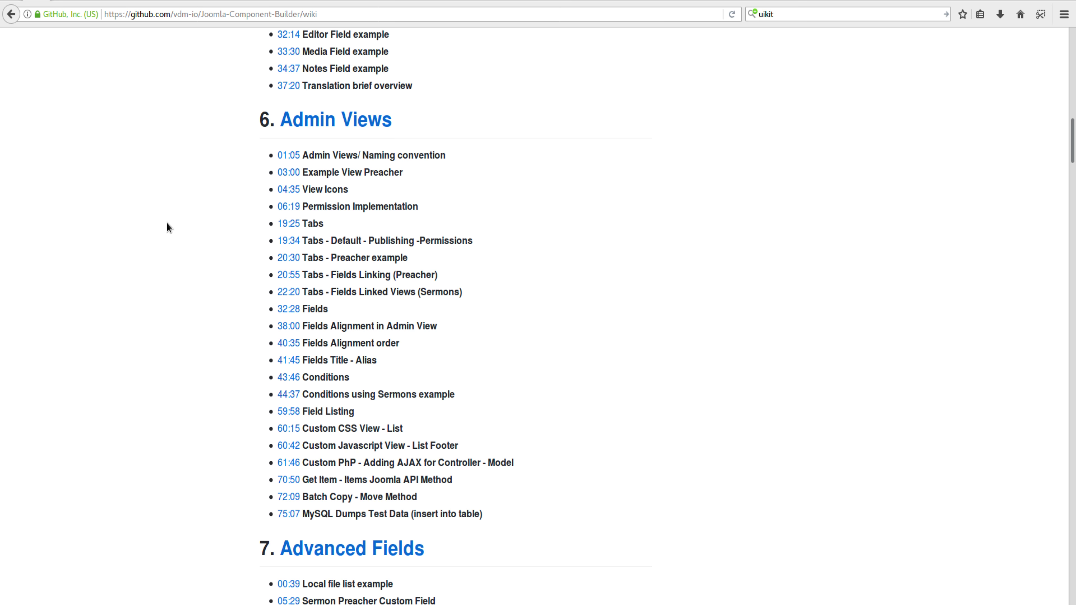
pyautogui.scroll(20, 166, 224)
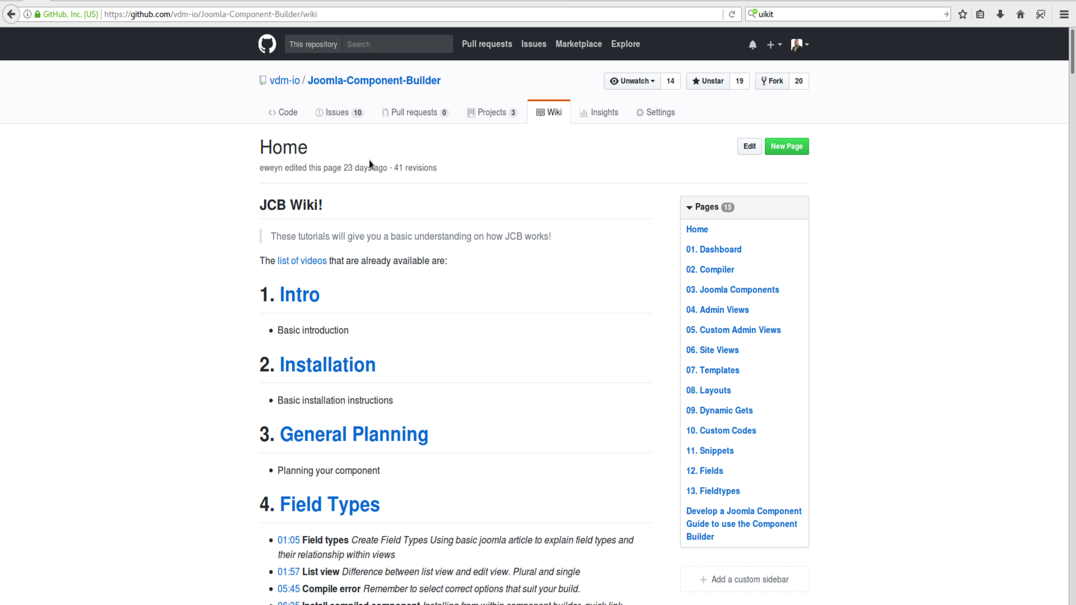
# Open the Joomla-Component-Builder repository's main page and look over its files and README
pyautogui.click(357, 84)
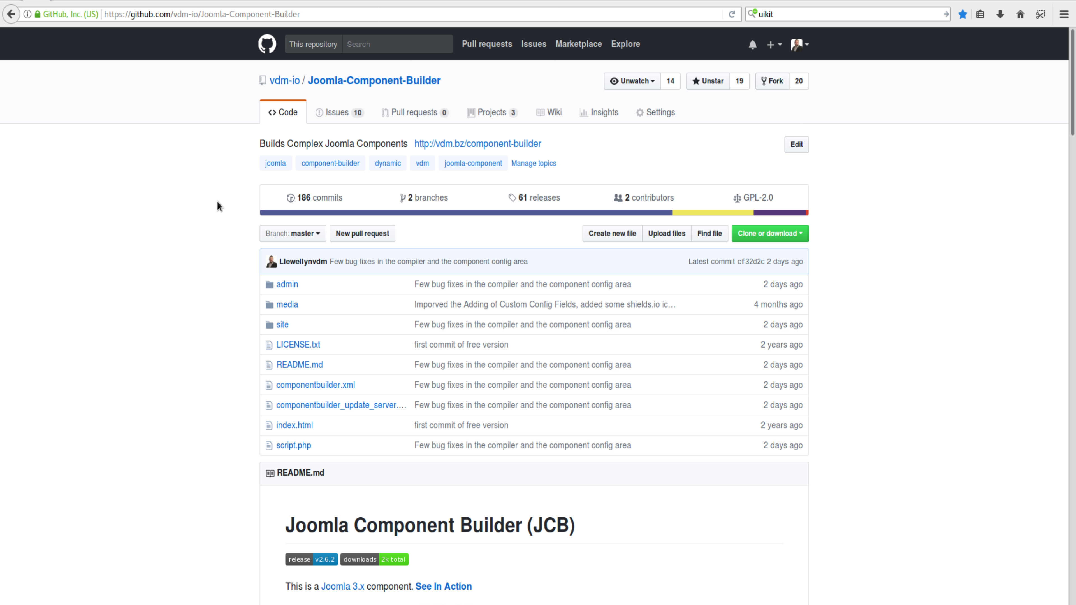
pyautogui.scroll(-2, 217, 201)
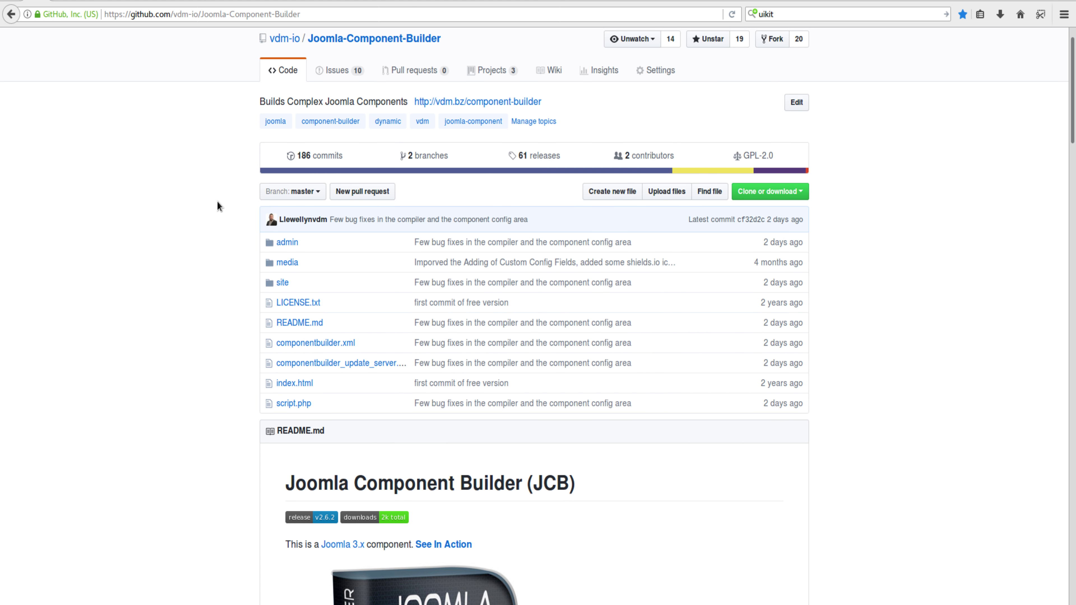
pyautogui.scroll(-2, 217, 202)
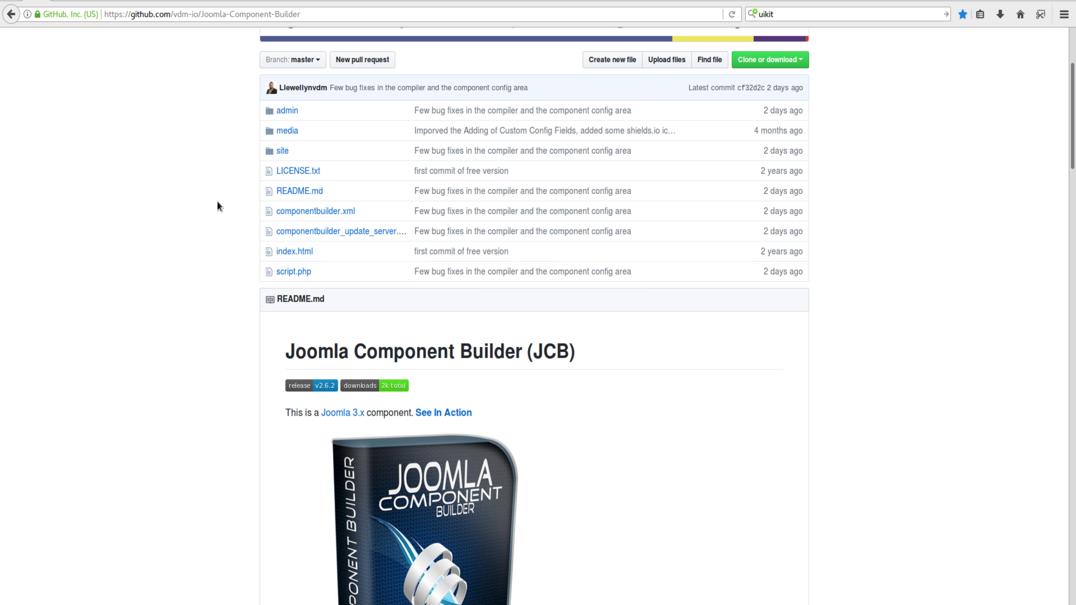